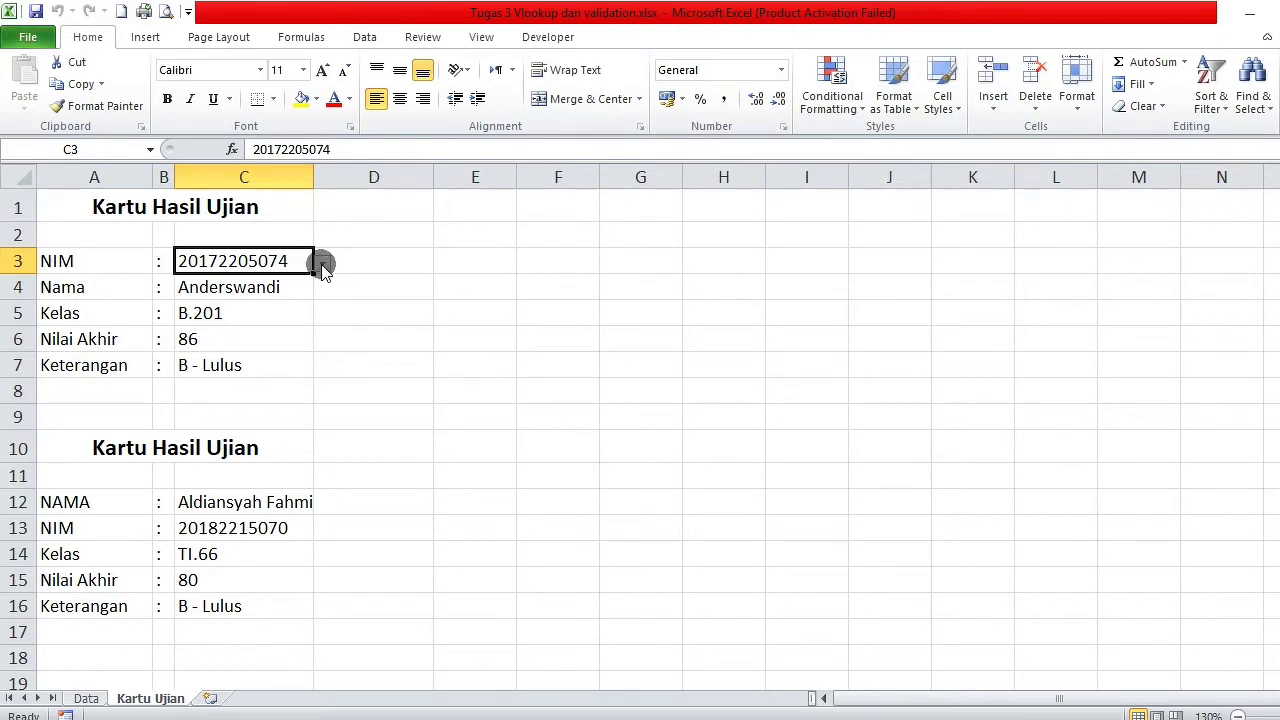
Step: Switch the upper card's NIM in C3 through two other student numbers from its validation list
{"action": "left_click", "coordinate": [322, 263]}
{"action": "left_click", "coordinate": [292, 279]}
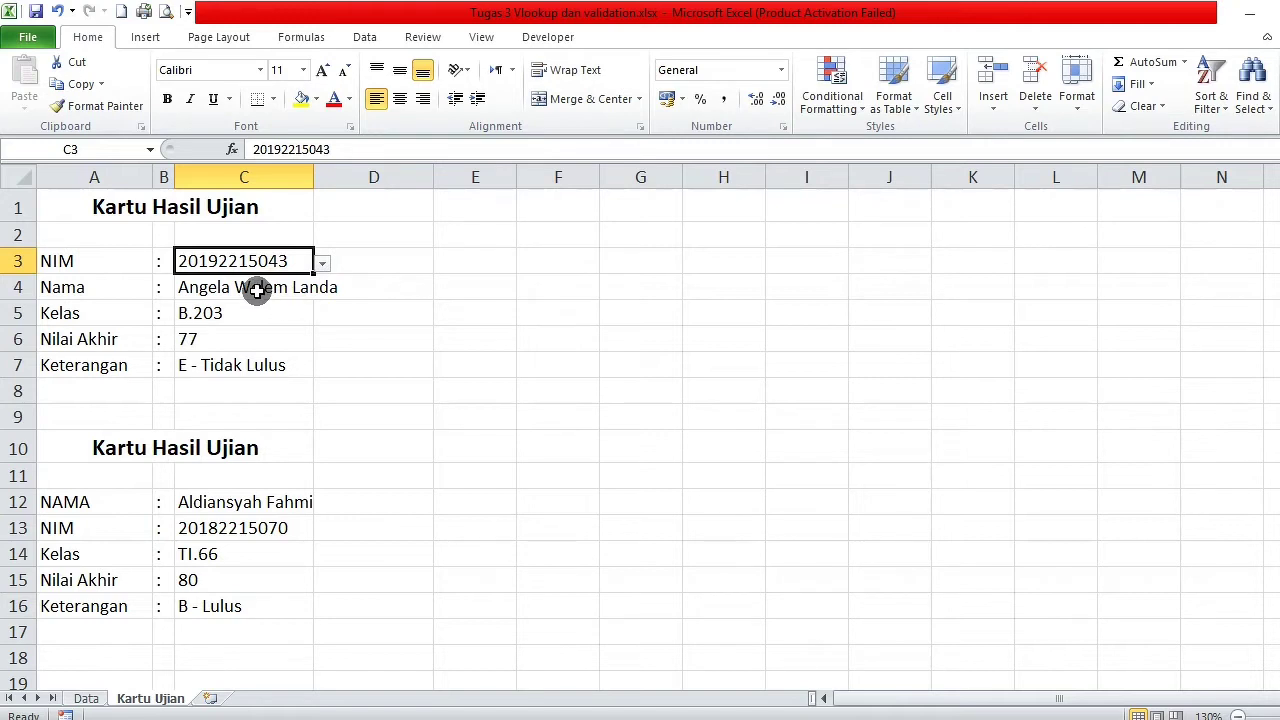
{"action": "left_click", "coordinate": [322, 264]}
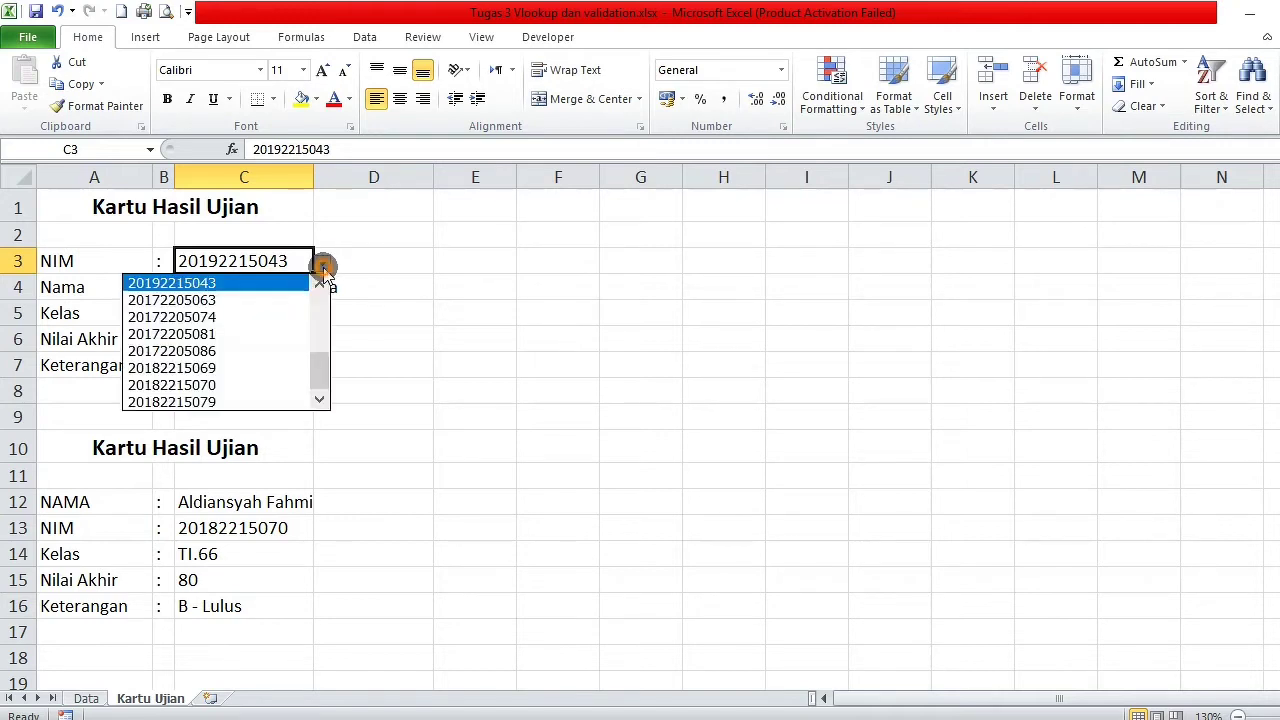
{"action": "left_click", "coordinate": [252, 367]}
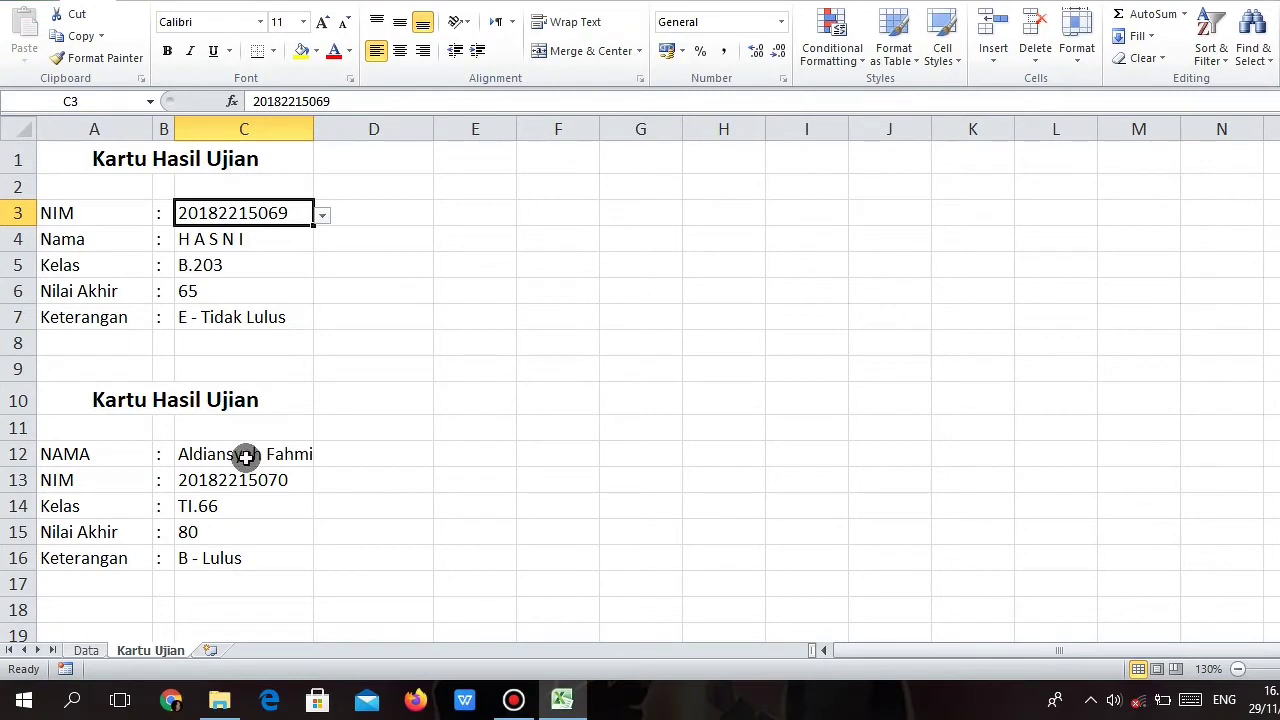
Step: Switch the lower card's NAMA in C12 through two other student names from its validation list
{"action": "left_click", "coordinate": [245, 456]}
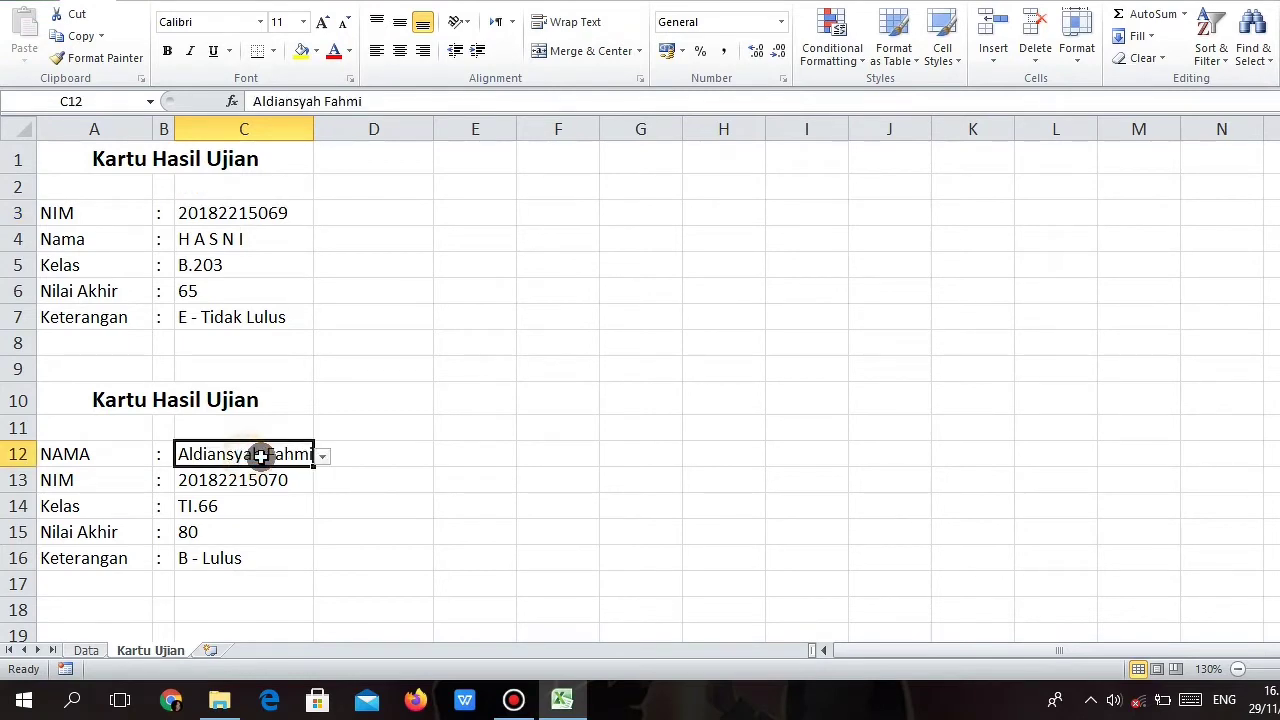
{"action": "left_click", "coordinate": [323, 457]}
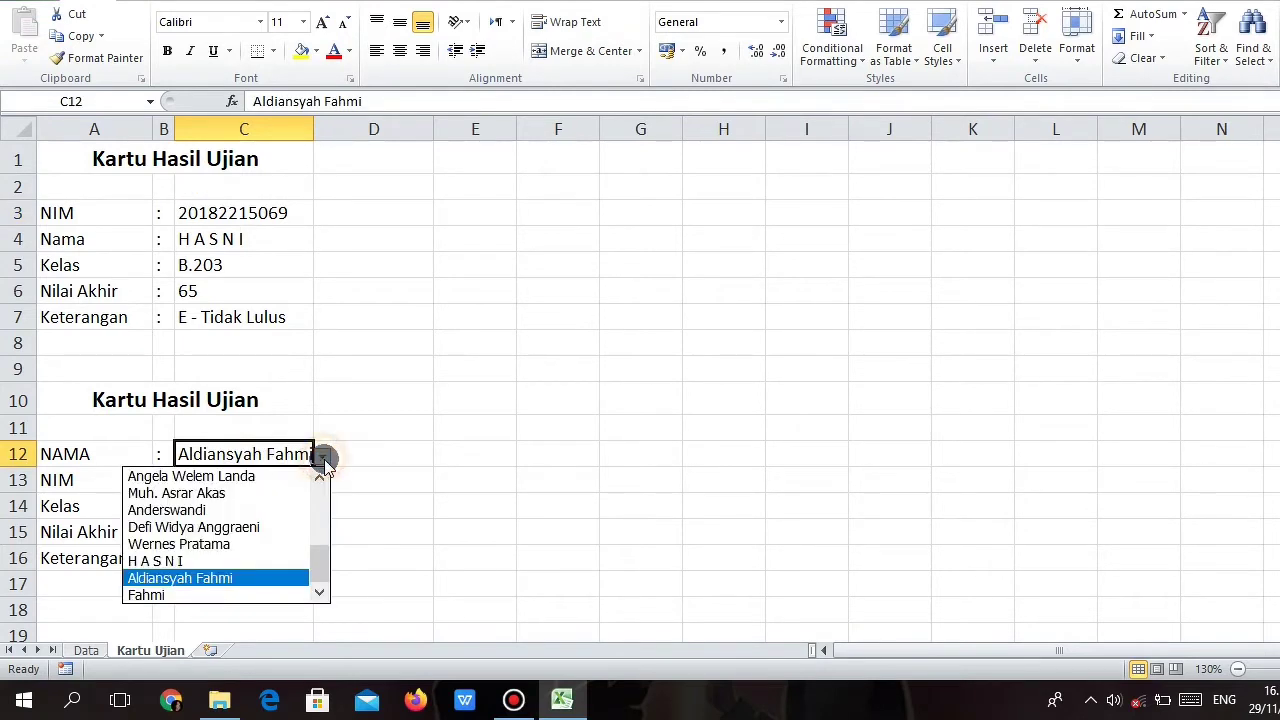
{"action": "left_click", "coordinate": [276, 478]}
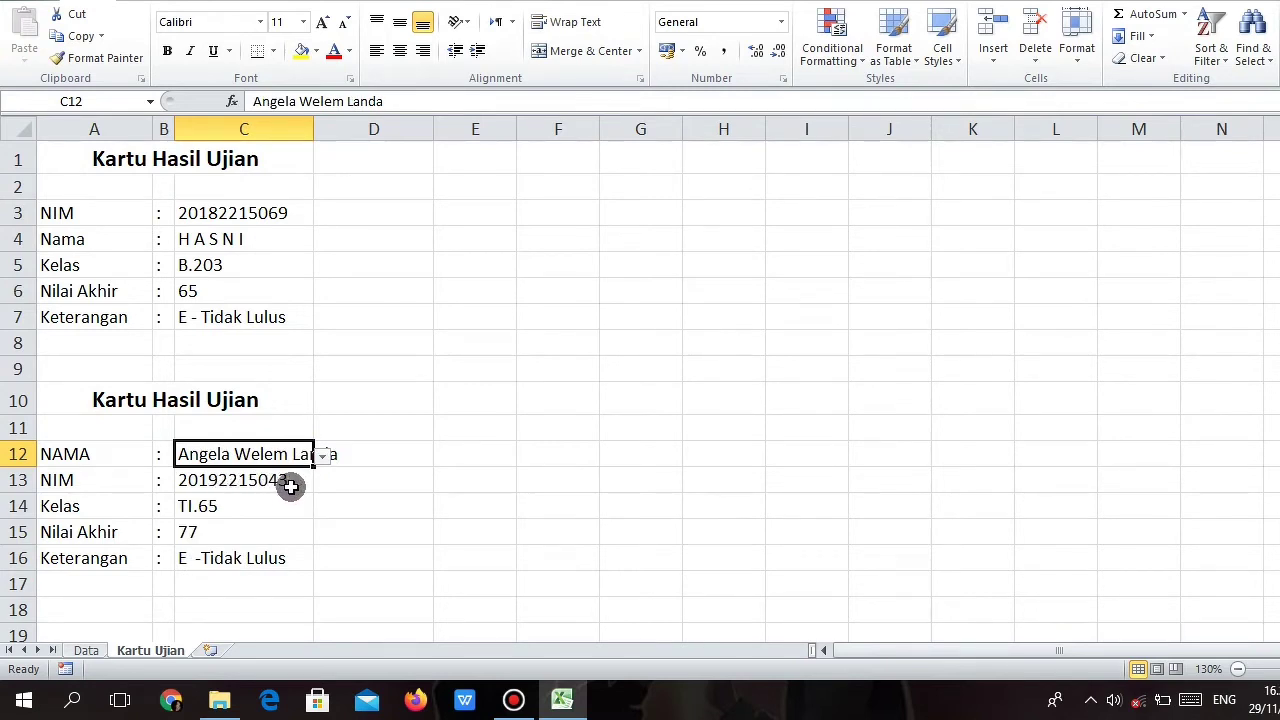
{"action": "left_click", "coordinate": [323, 456]}
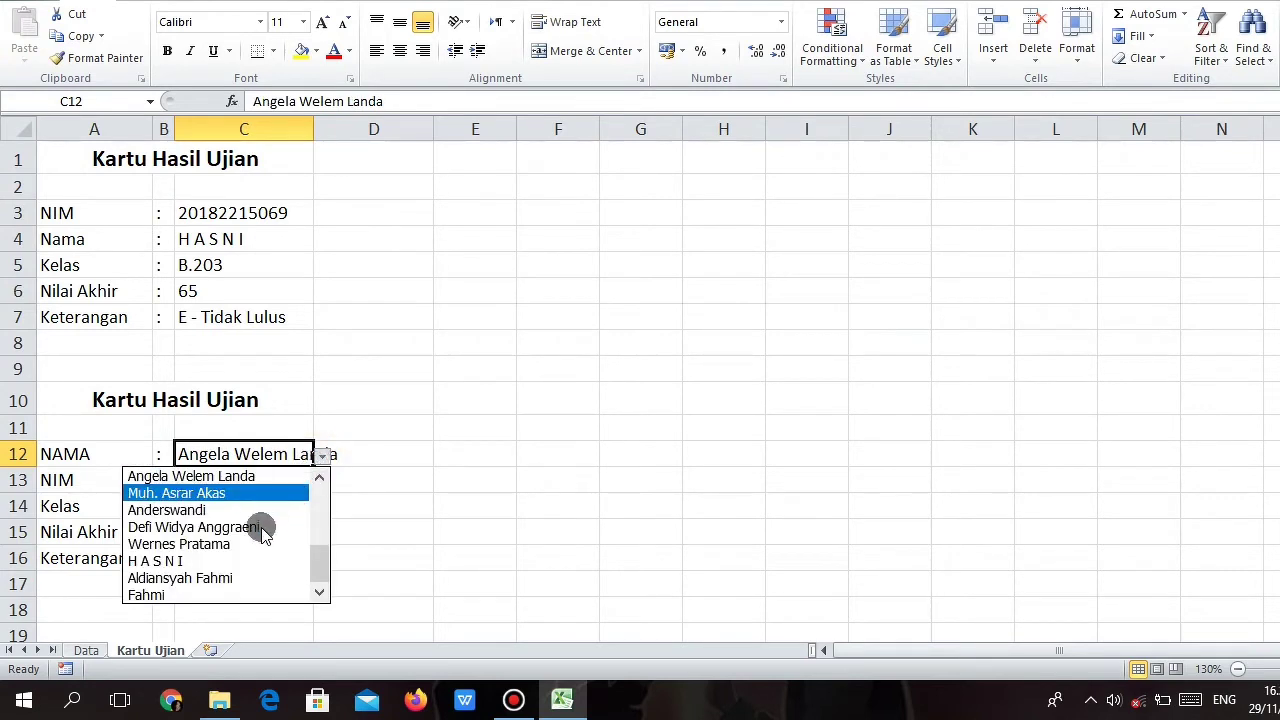
{"action": "left_click", "coordinate": [238, 546]}
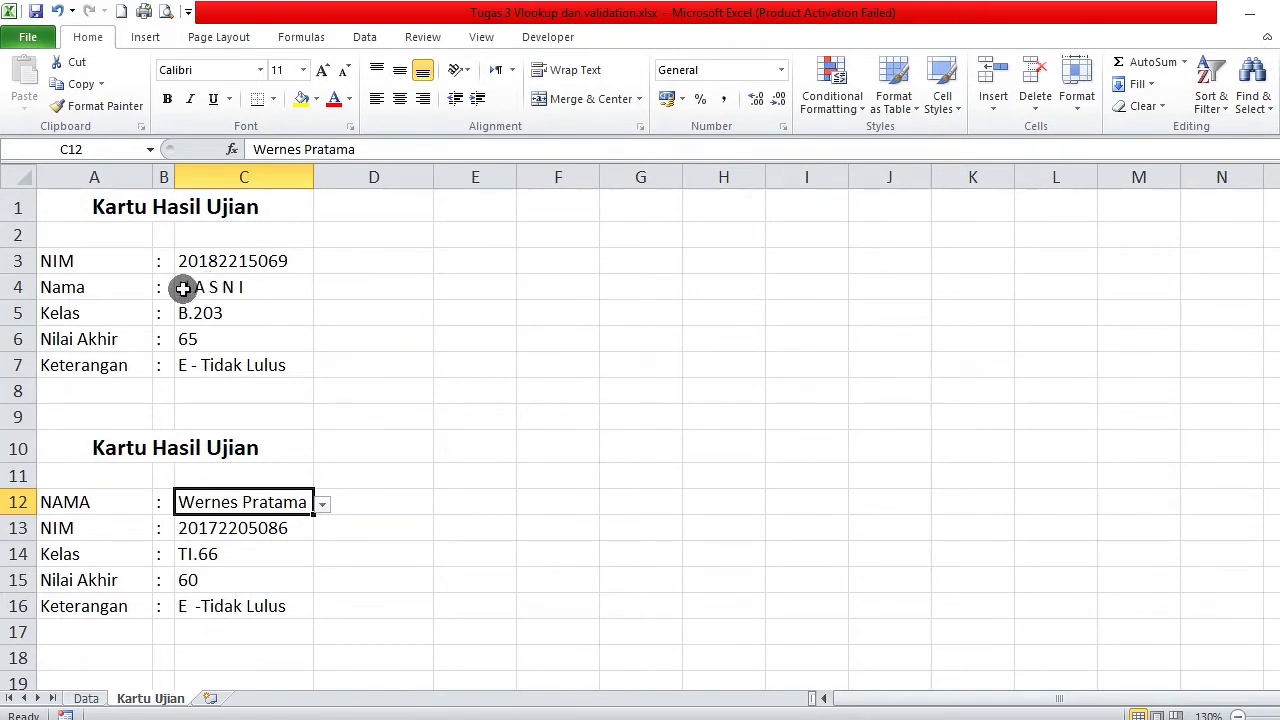
Step: Copy the upper card's labels and colons in A3:B7 to the range starting at E3
{"action": "left_click_drag", "start_coordinate": [120, 265], "coordinate": [161, 371]}
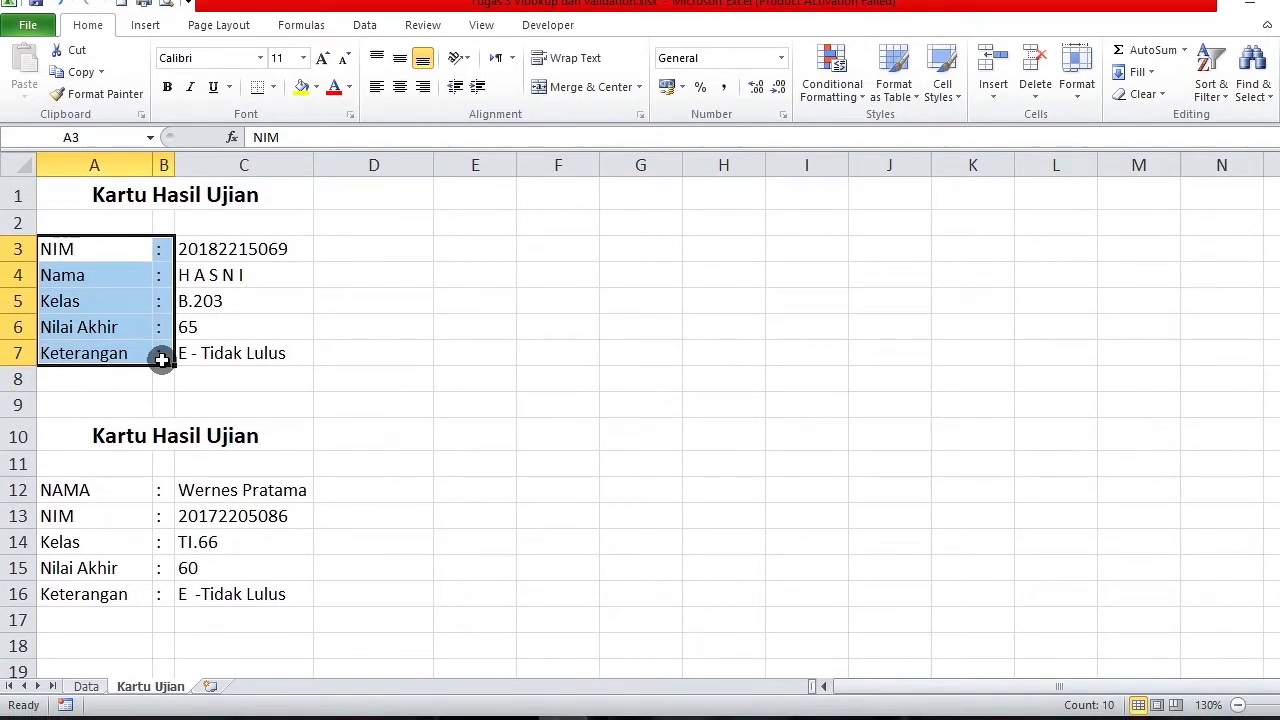
{"action": "key", "text": "ctrl+c"}
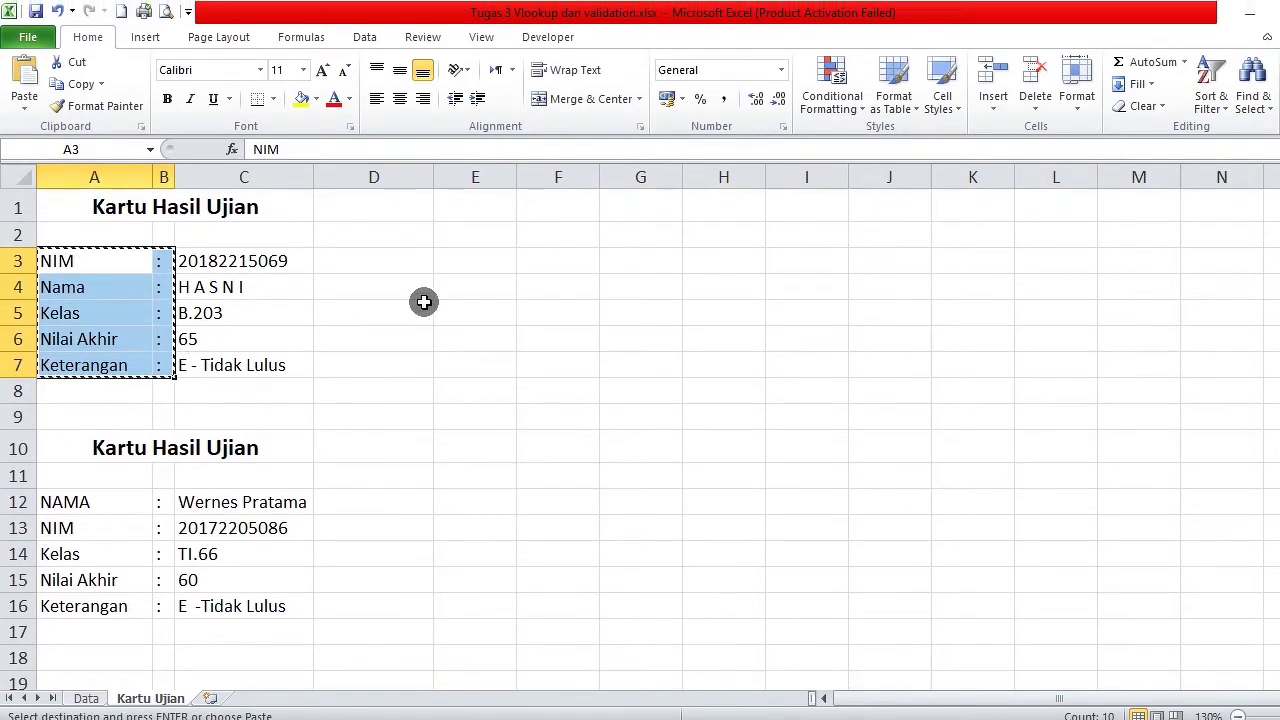
{"action": "left_click", "coordinate": [500, 272]}
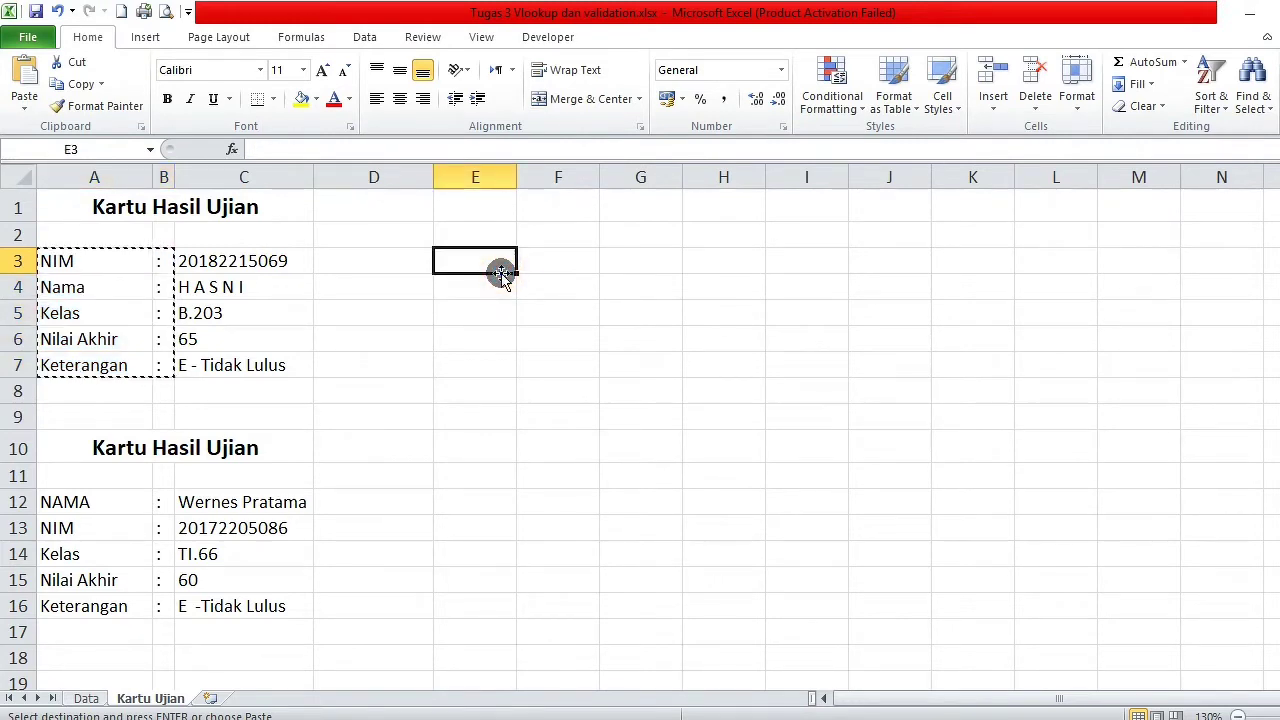
{"action": "key", "text": "ctrl+v"}
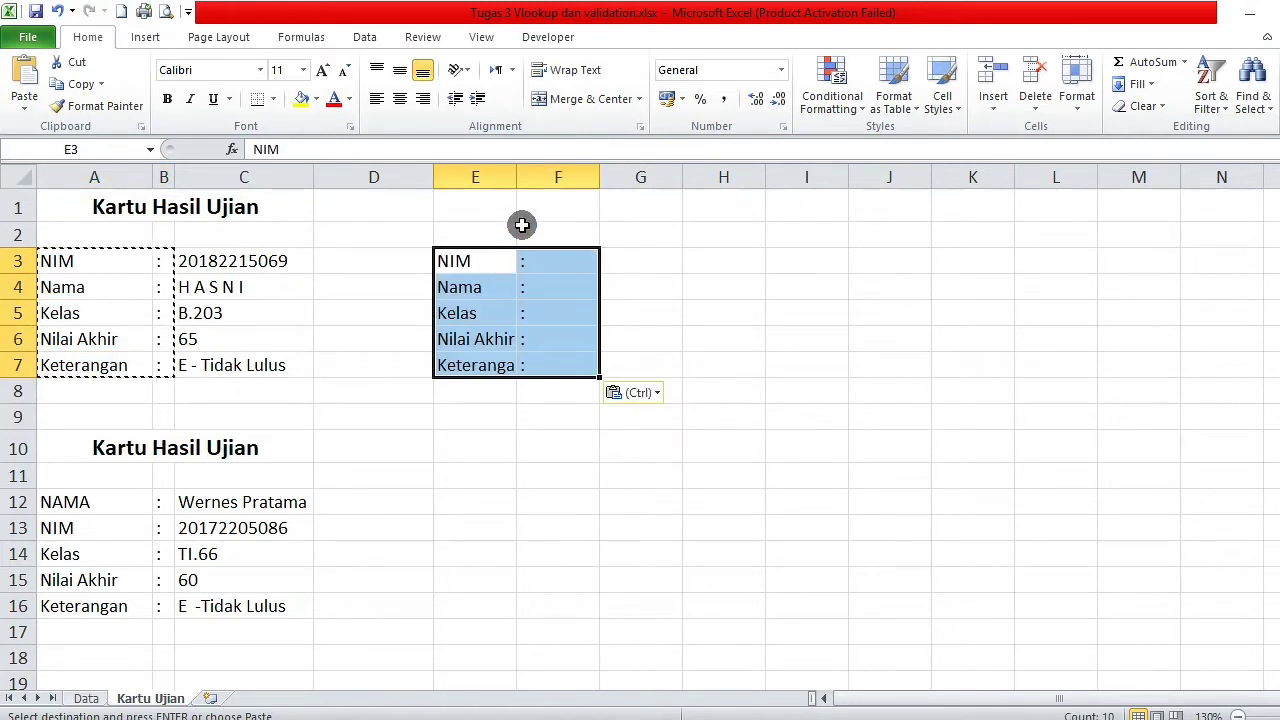
Step: Adjust the new card's column widths so E fits its labels, F is narrow for the colons and G is wider
{"action": "left_click_drag", "start_coordinate": [518, 178], "coordinate": [557, 178]}
{"action": "left_click_drag", "start_coordinate": [638, 179], "coordinate": [675, 180]}
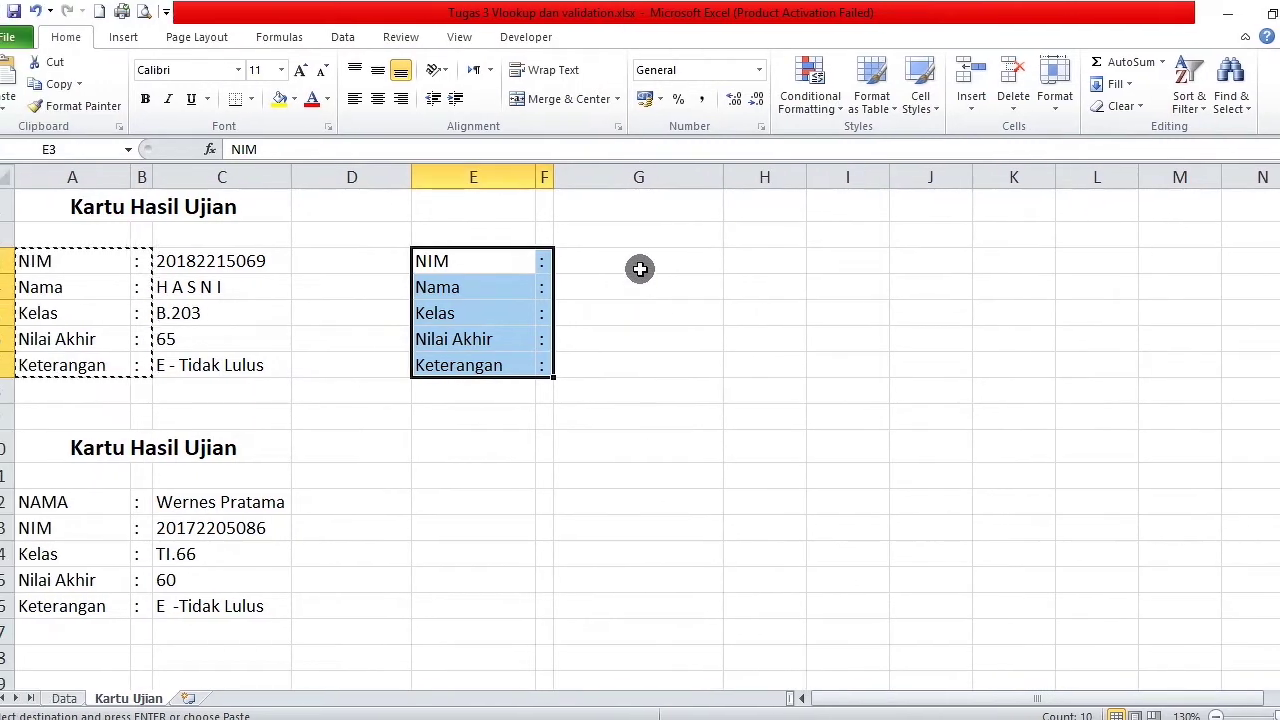
{"action": "left_click", "coordinate": [640, 268]}
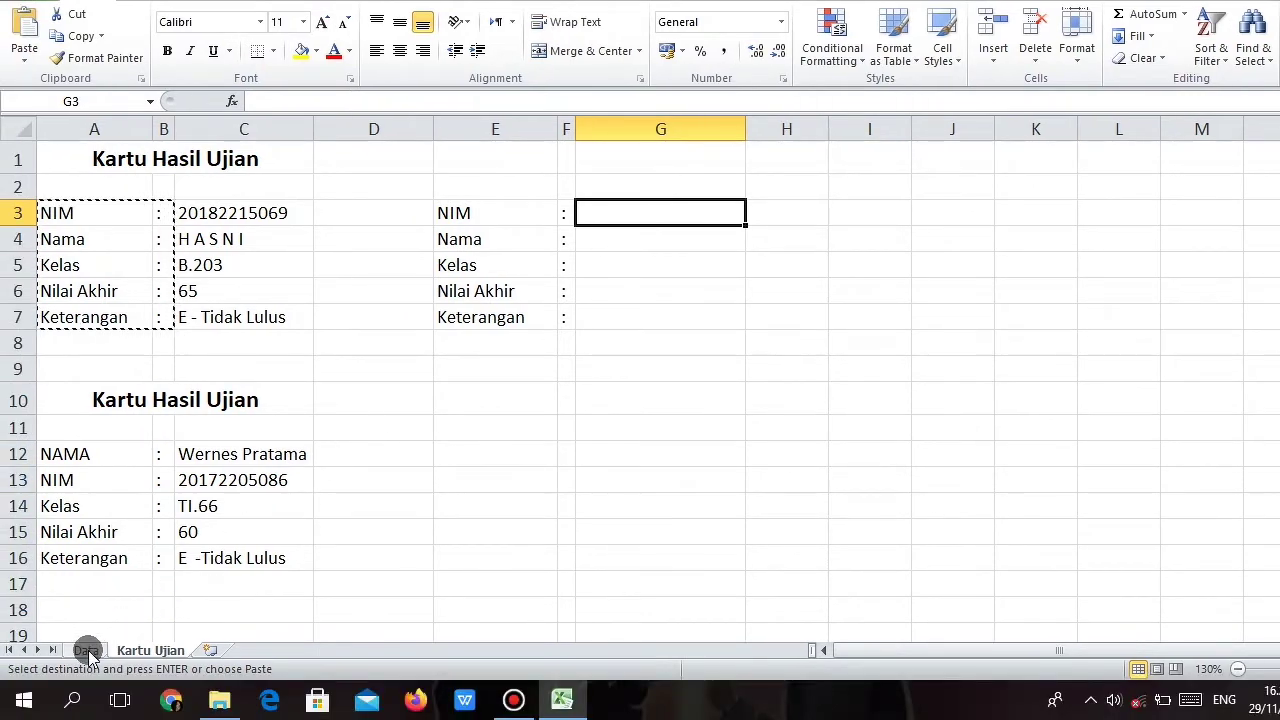
Step: Review the student table on the Data sheet and return to the Kartu Ujian sheet
{"action": "left_click", "coordinate": [87, 652]}
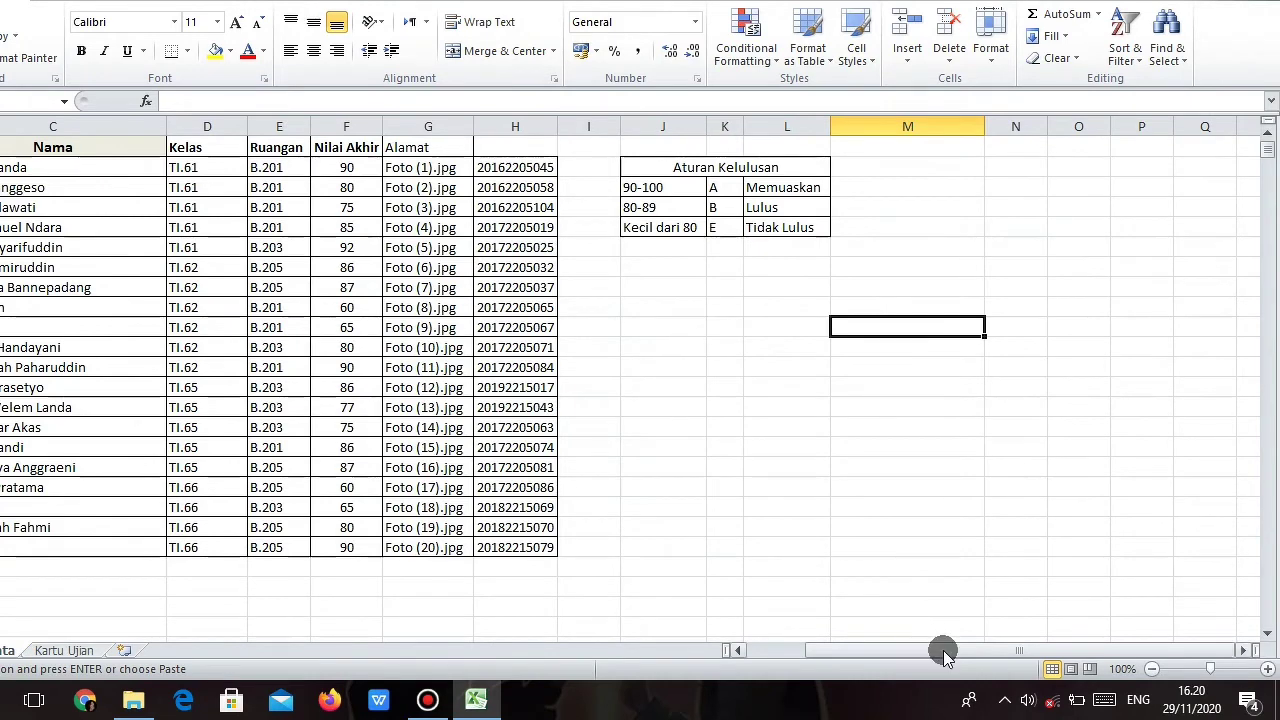
{"action": "left_click_drag", "start_coordinate": [1029, 653], "coordinate": [959, 652]}
{"action": "left_click_drag", "start_coordinate": [873, 653], "coordinate": [688, 654]}
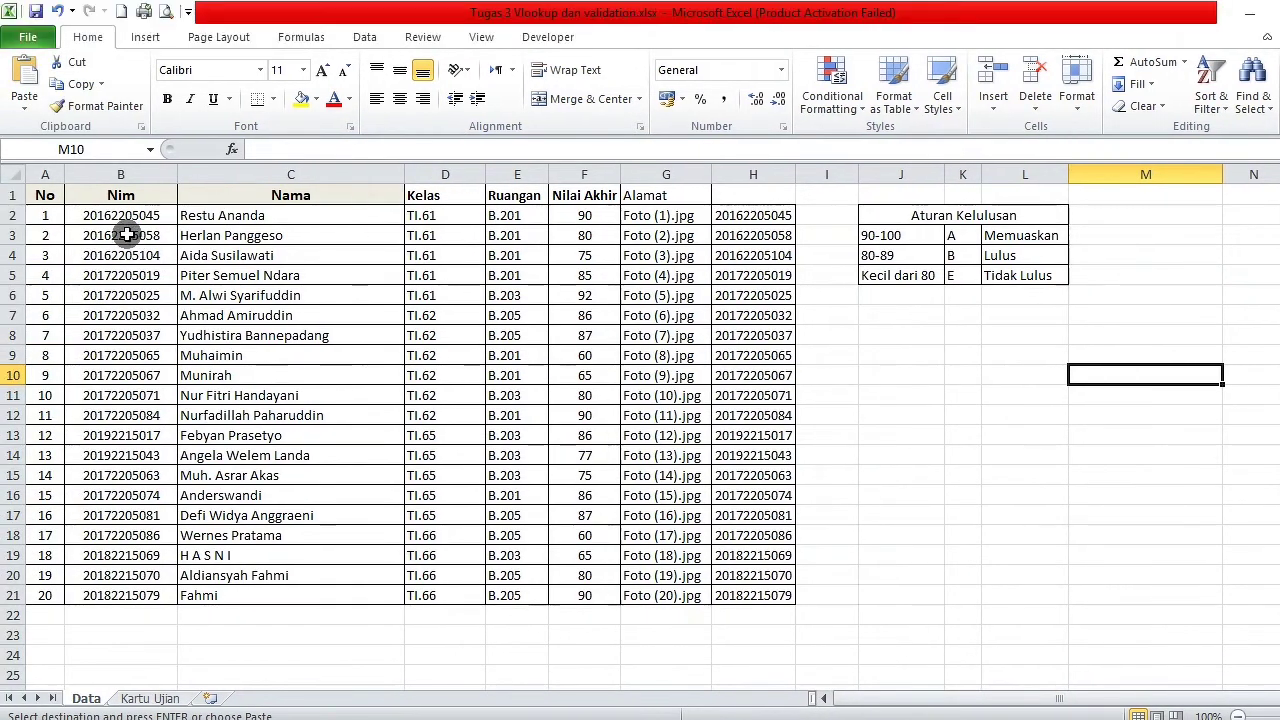
{"action": "left_click_drag", "start_coordinate": [118, 219], "coordinate": [837, 554]}
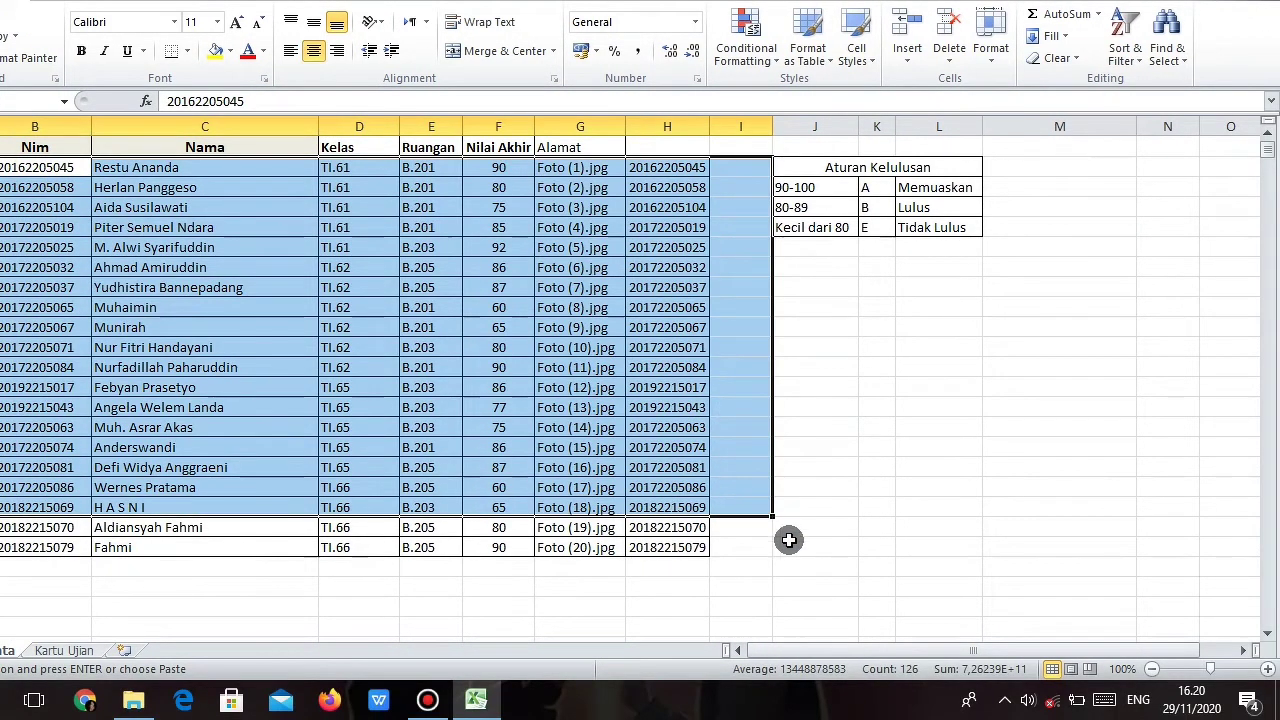
{"action": "left_click", "coordinate": [884, 593]}
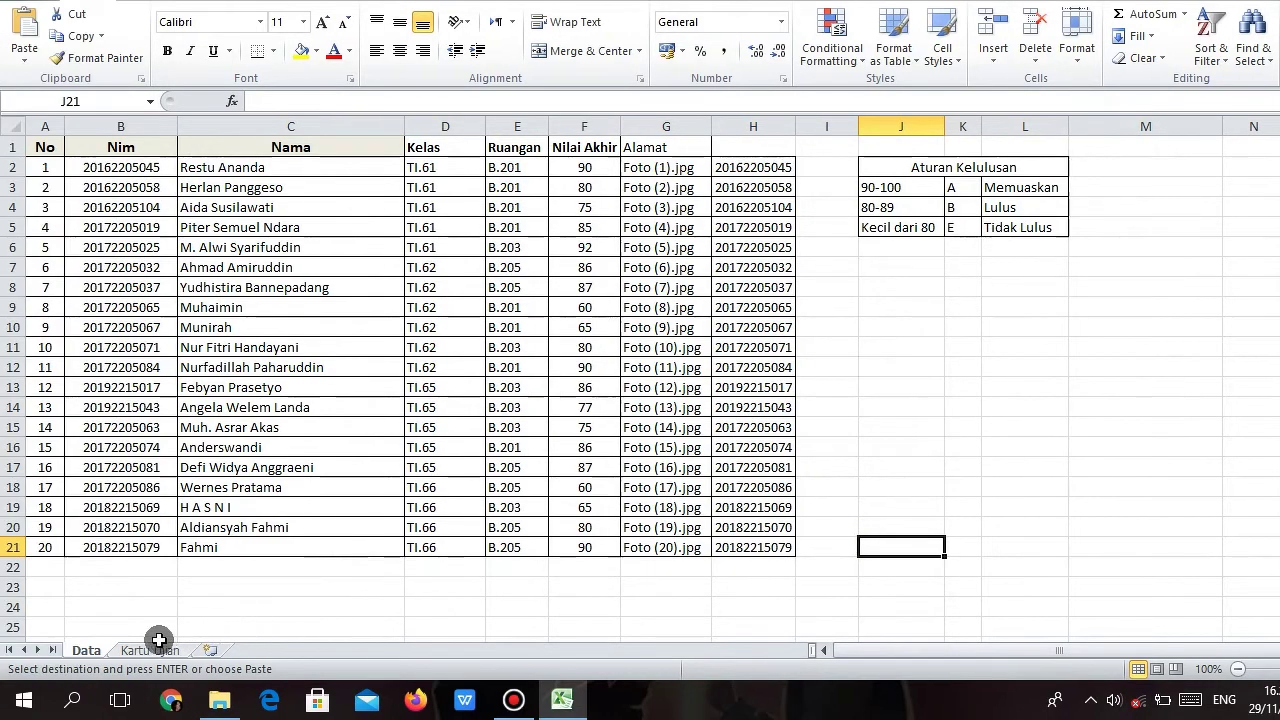
{"action": "left_click", "coordinate": [63, 650]}
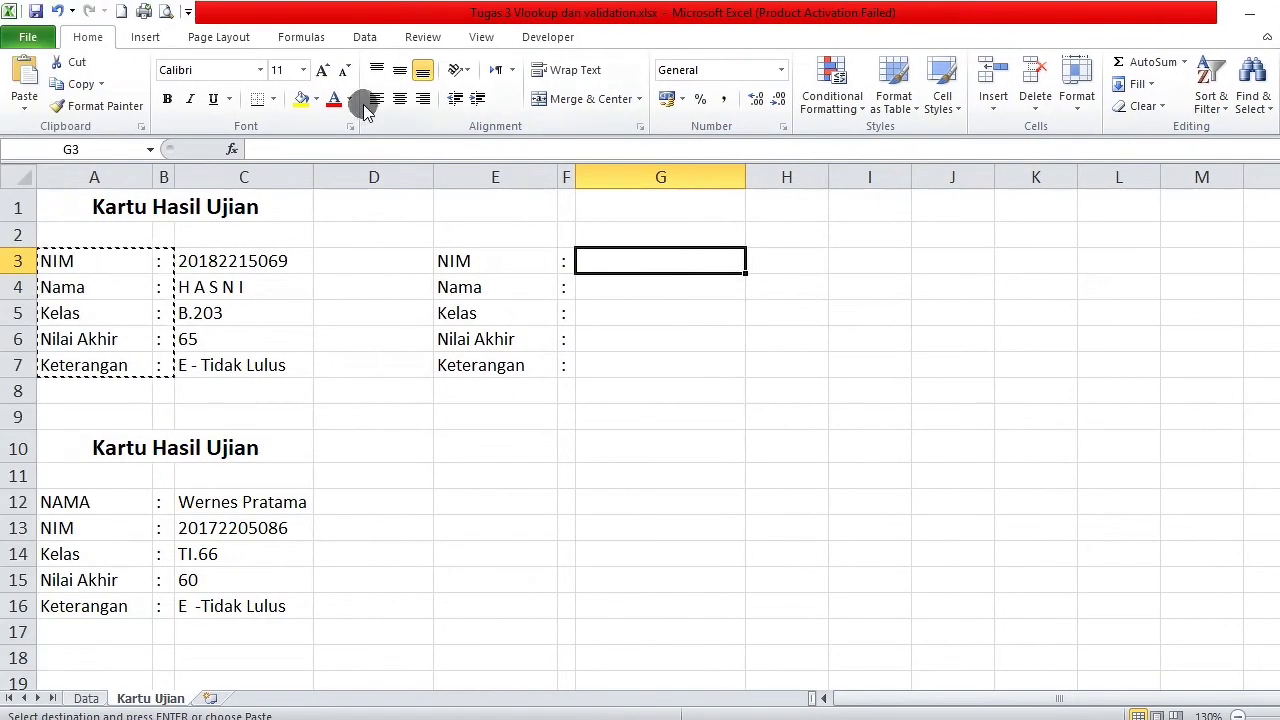
Step: Start a data validation rule for the new card's NIM cell G3 that allows a List
{"action": "left_click", "coordinate": [366, 42]}
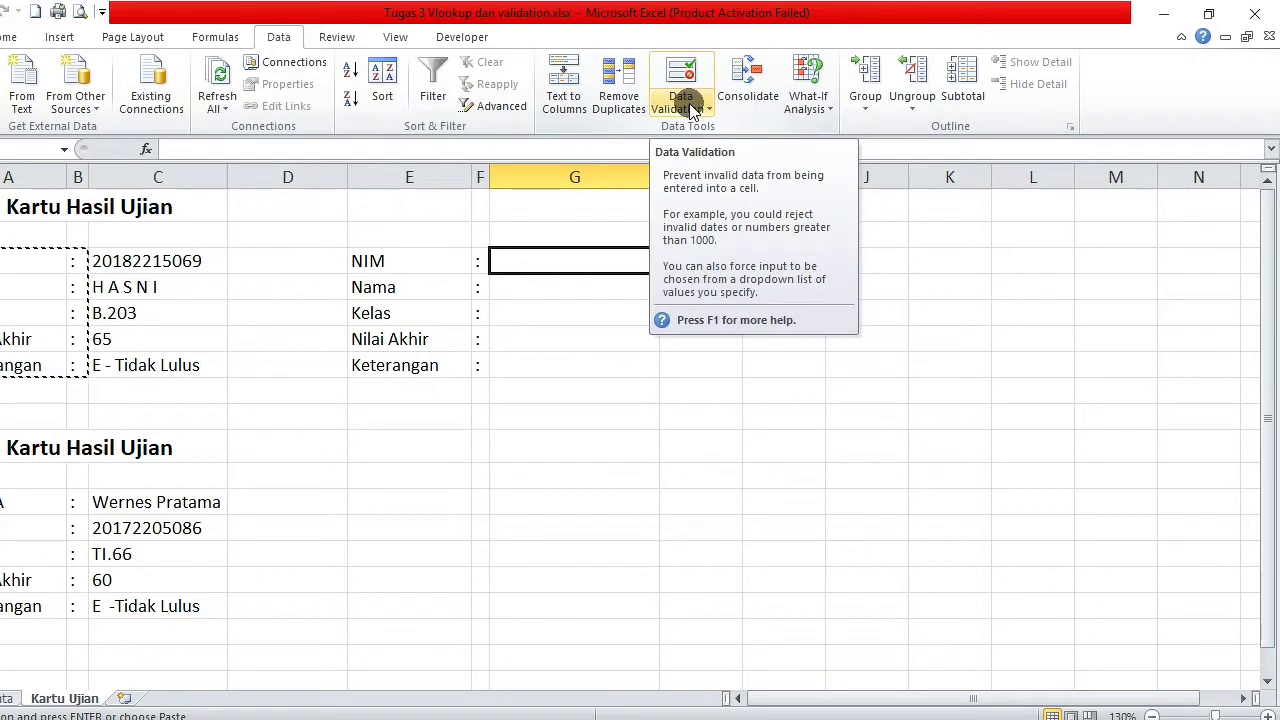
{"action": "left_click", "coordinate": [690, 110]}
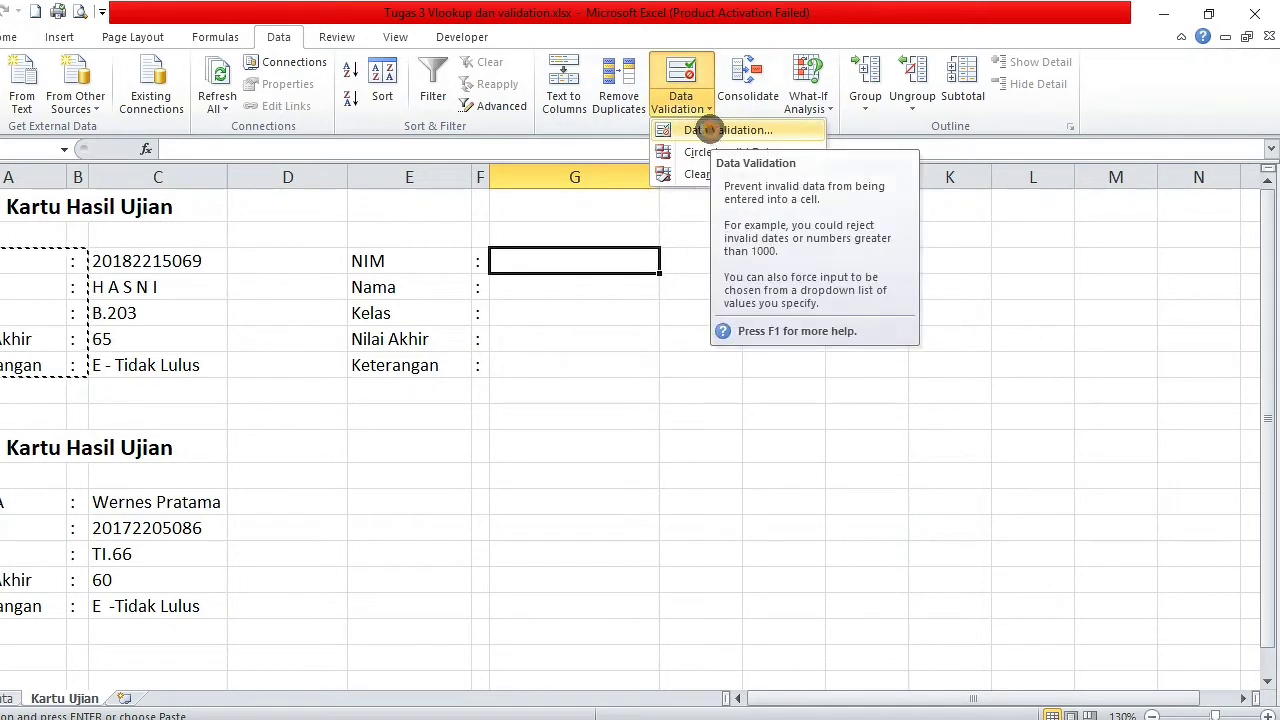
{"action": "left_click", "coordinate": [708, 130]}
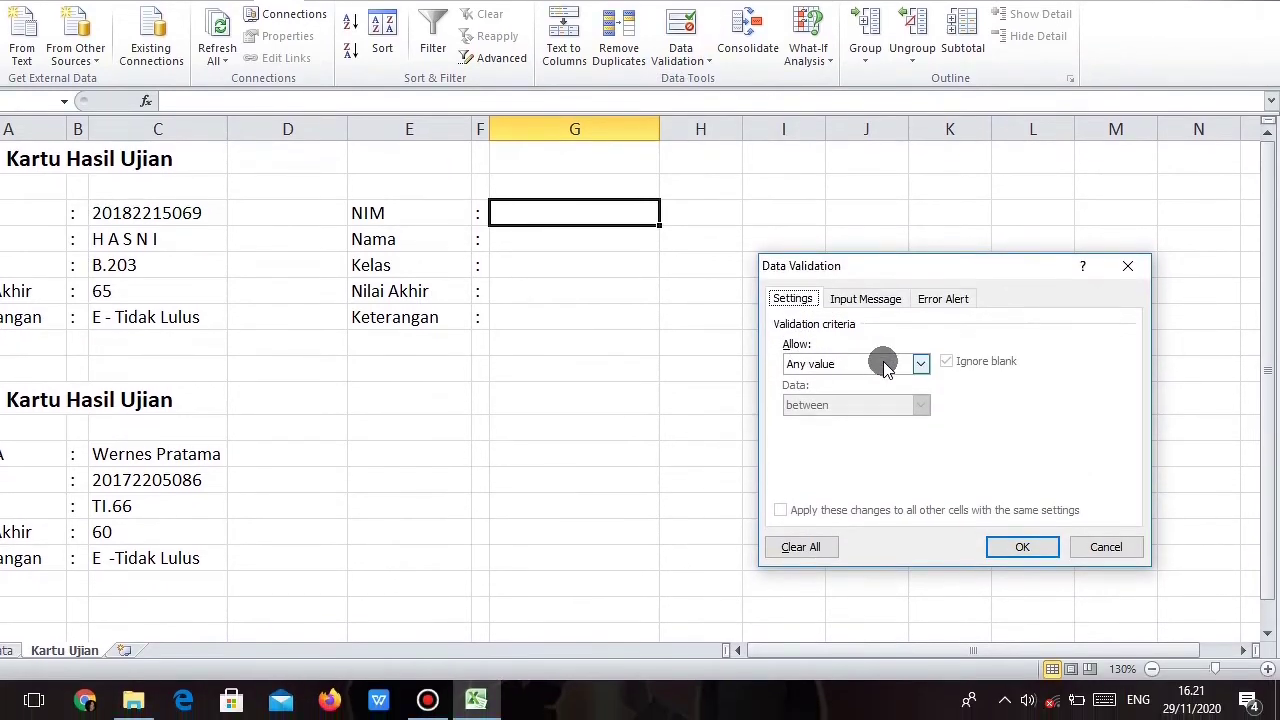
{"action": "left_click", "coordinate": [918, 377]}
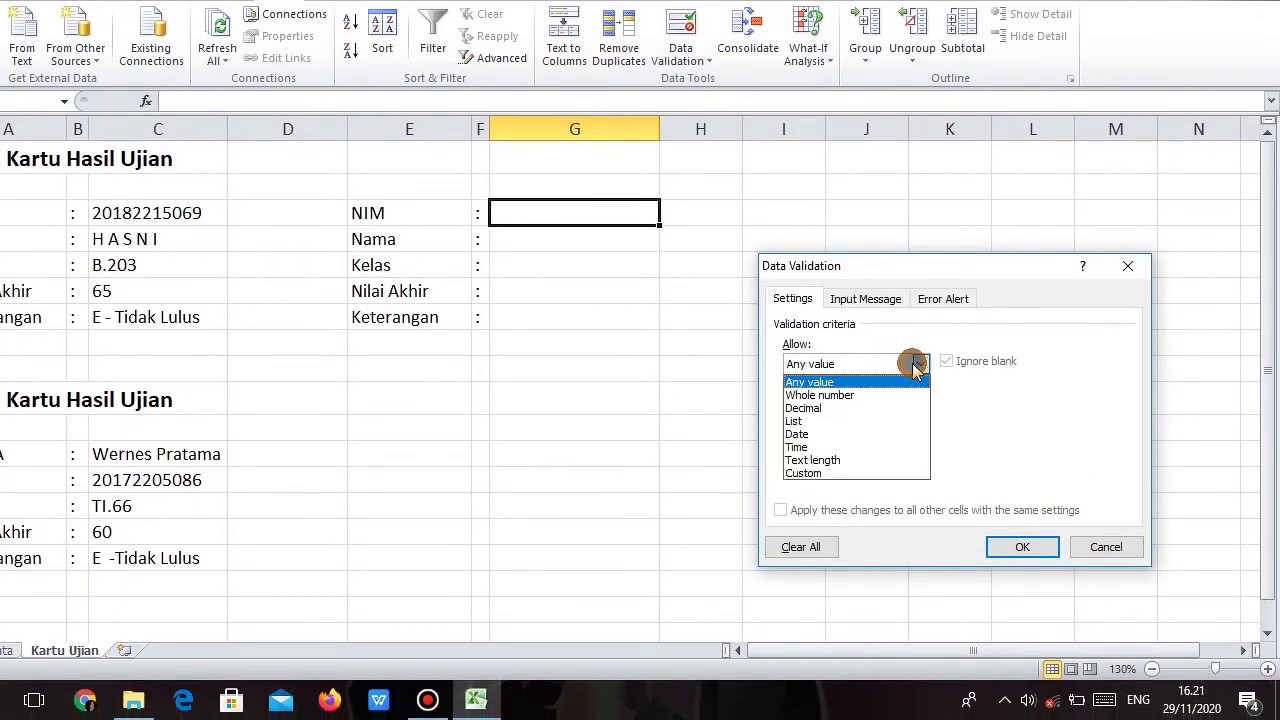
{"action": "left_click", "coordinate": [838, 421]}
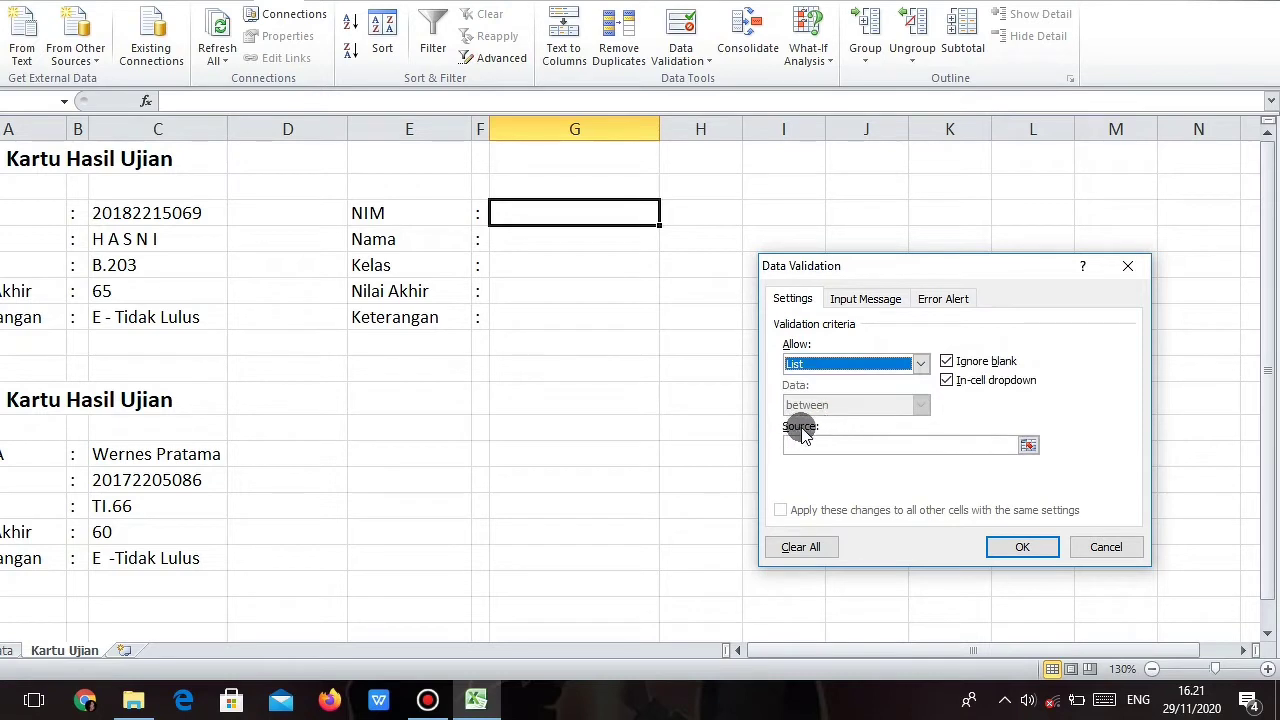
Step: Set the validation list source to the Nim column, =Data!$B$2:$B$21, and apply the rule to G3
{"action": "left_click", "coordinate": [1029, 446]}
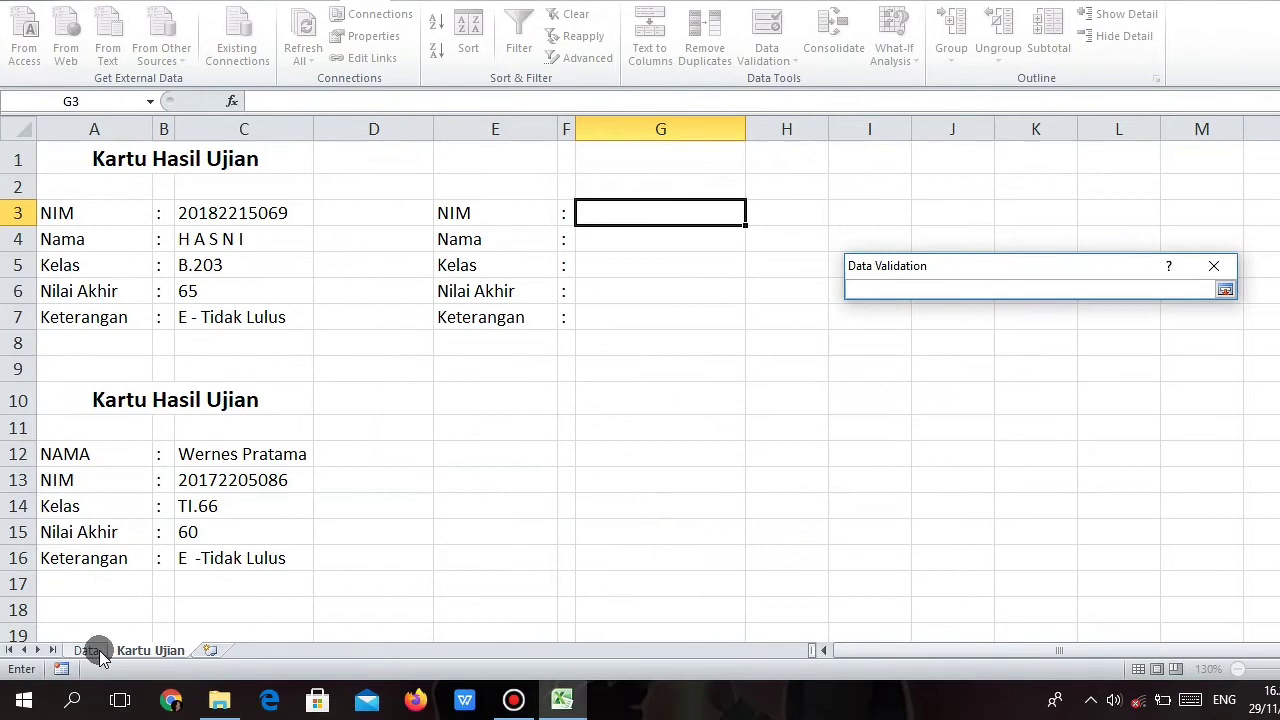
{"action": "left_click", "coordinate": [6, 698]}
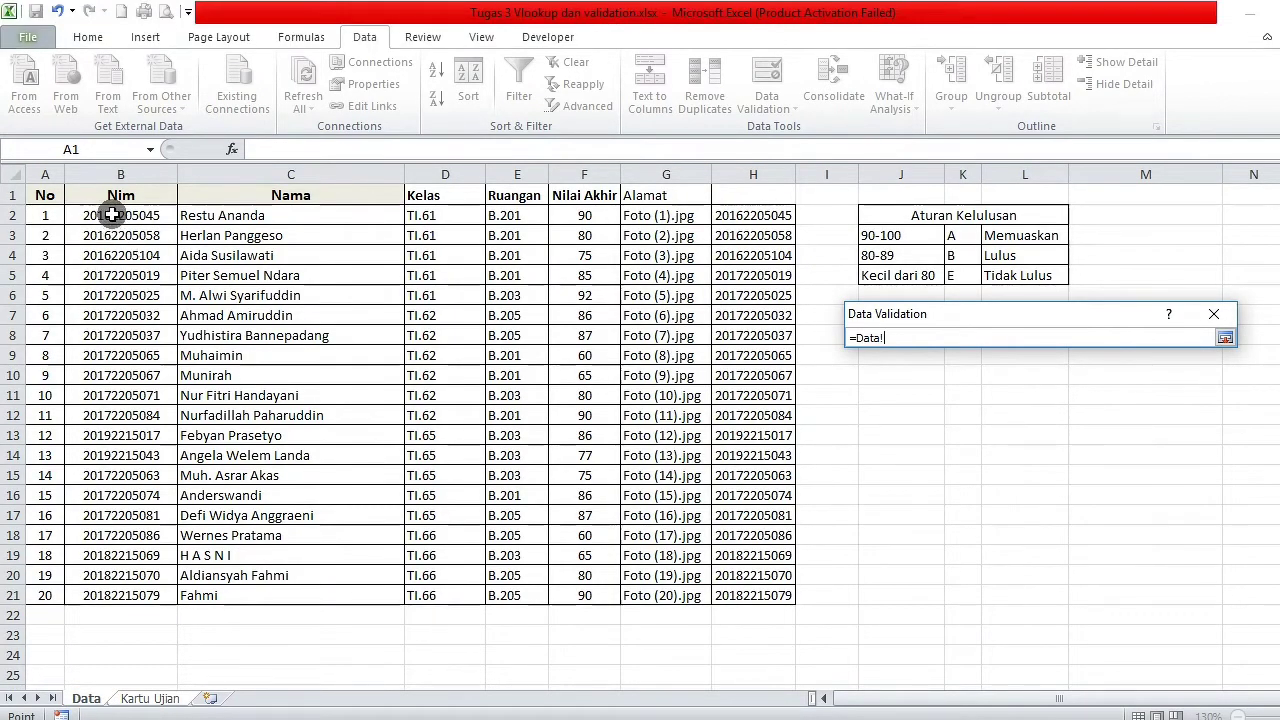
{"action": "left_click_drag", "start_coordinate": [112, 215], "coordinate": [133, 563]}
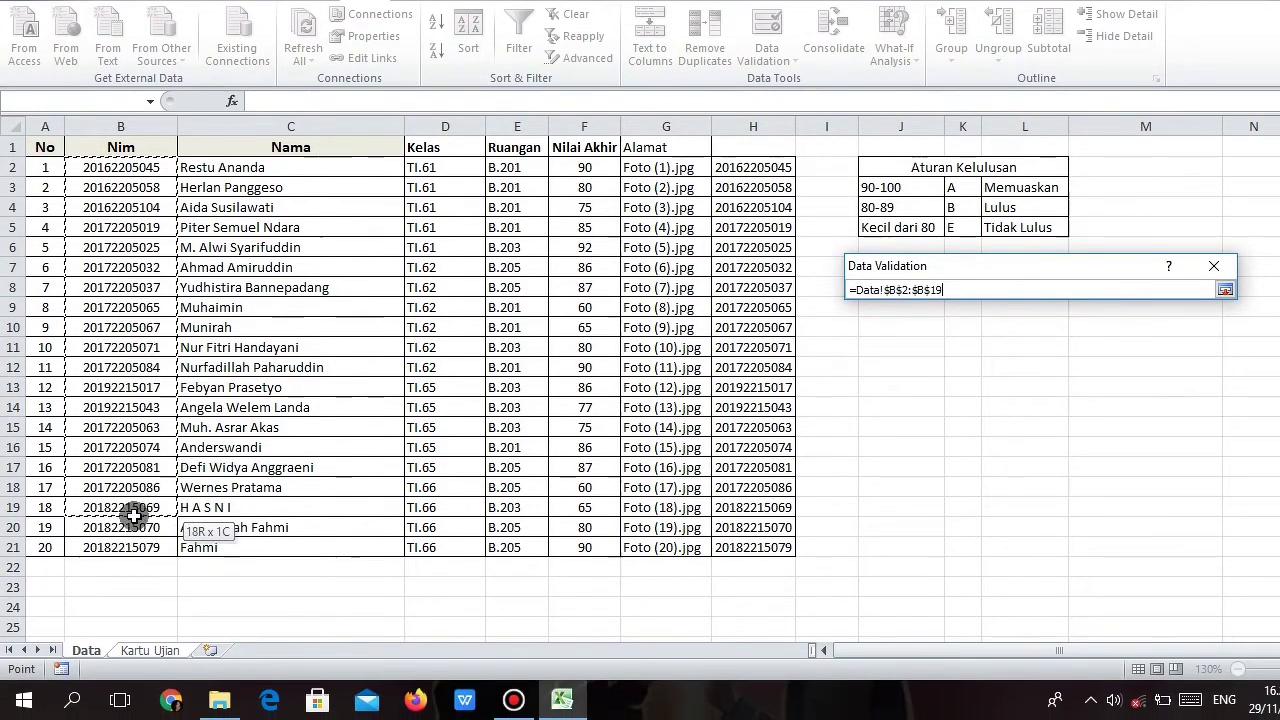
{"action": "left_click_drag", "start_coordinate": [133, 515], "coordinate": [131, 543]}
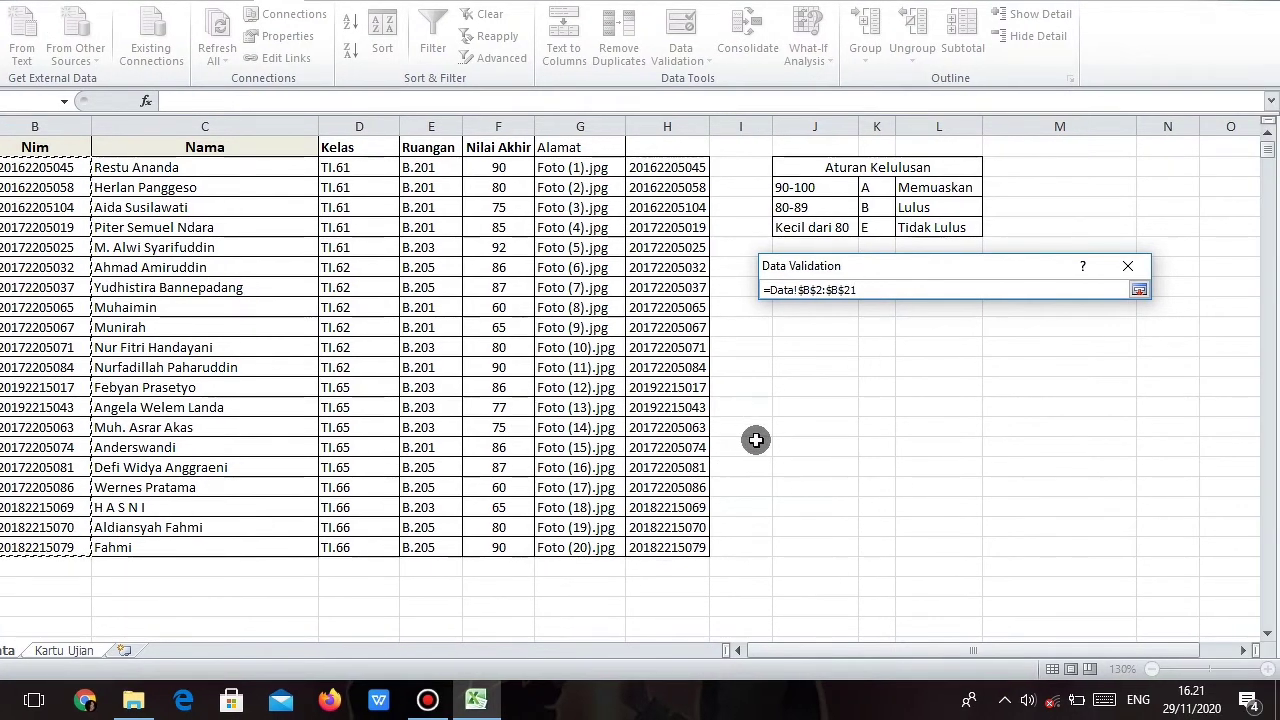
{"action": "key", "text": "Return"}
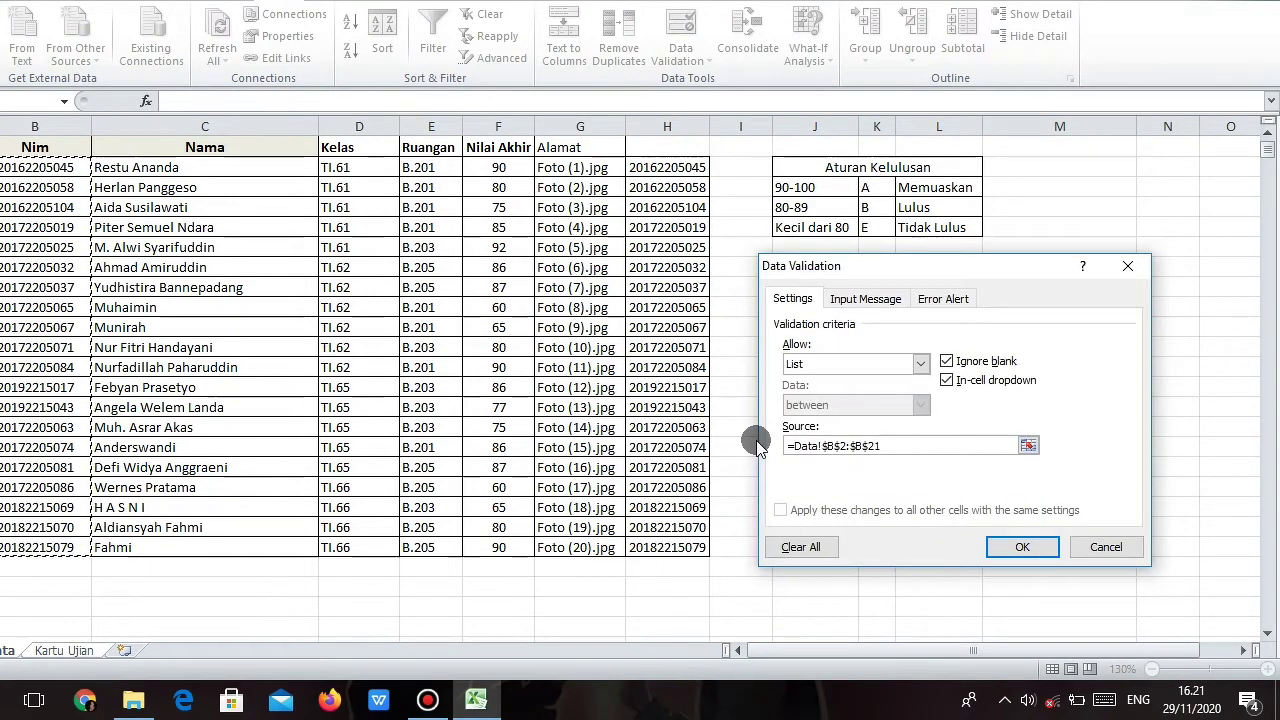
{"action": "left_click", "coordinate": [1022, 548]}
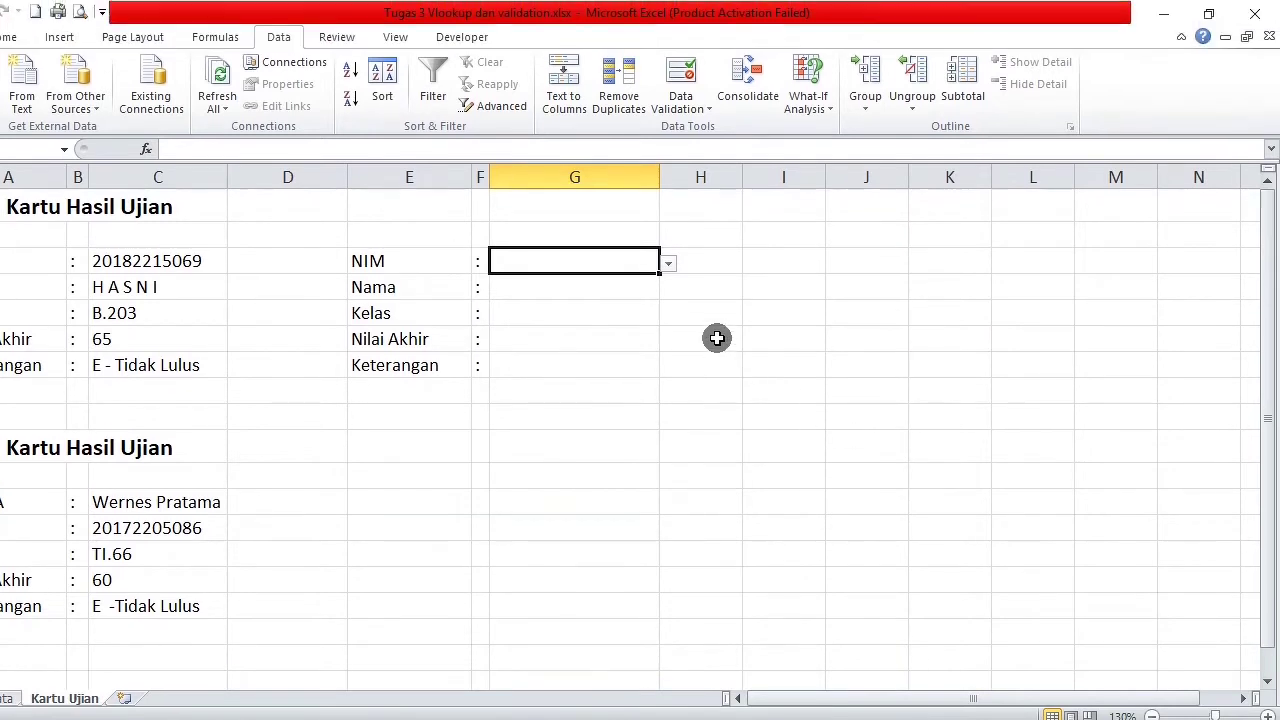
Step: Choose the first student's NIM from the new validation list in G3
{"action": "left_click", "coordinate": [668, 216]}
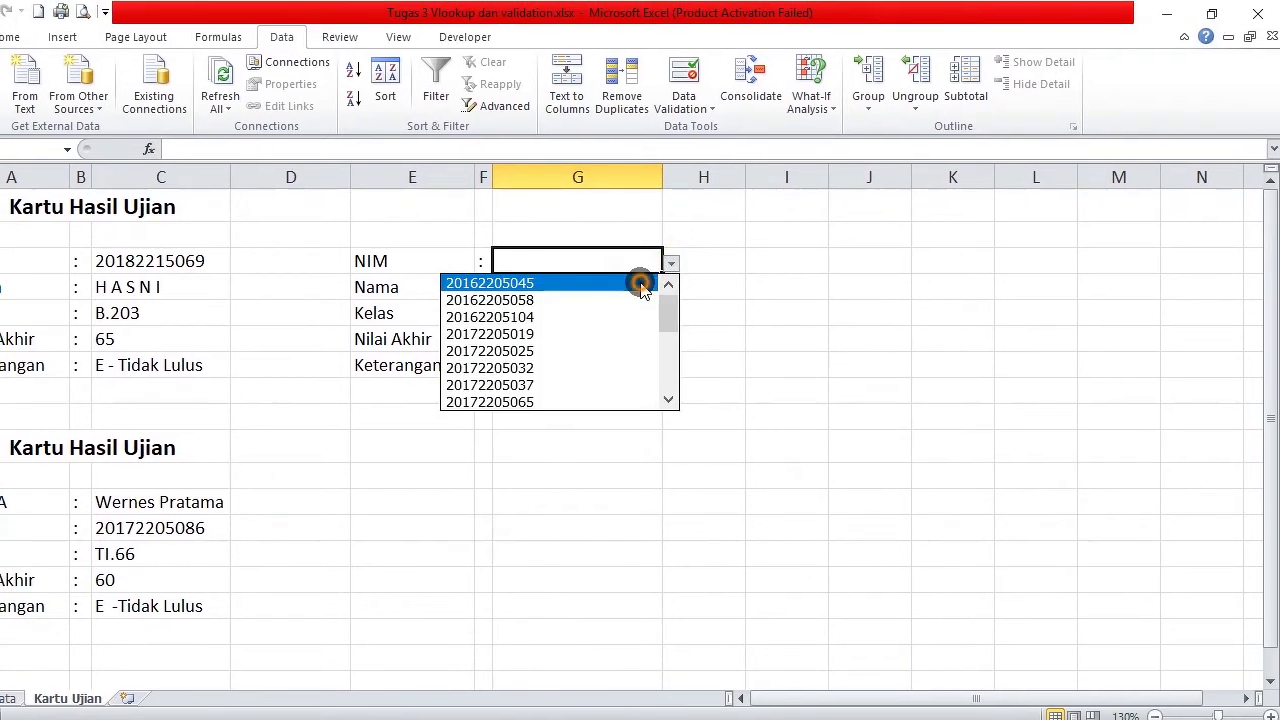
{"action": "left_click", "coordinate": [640, 282]}
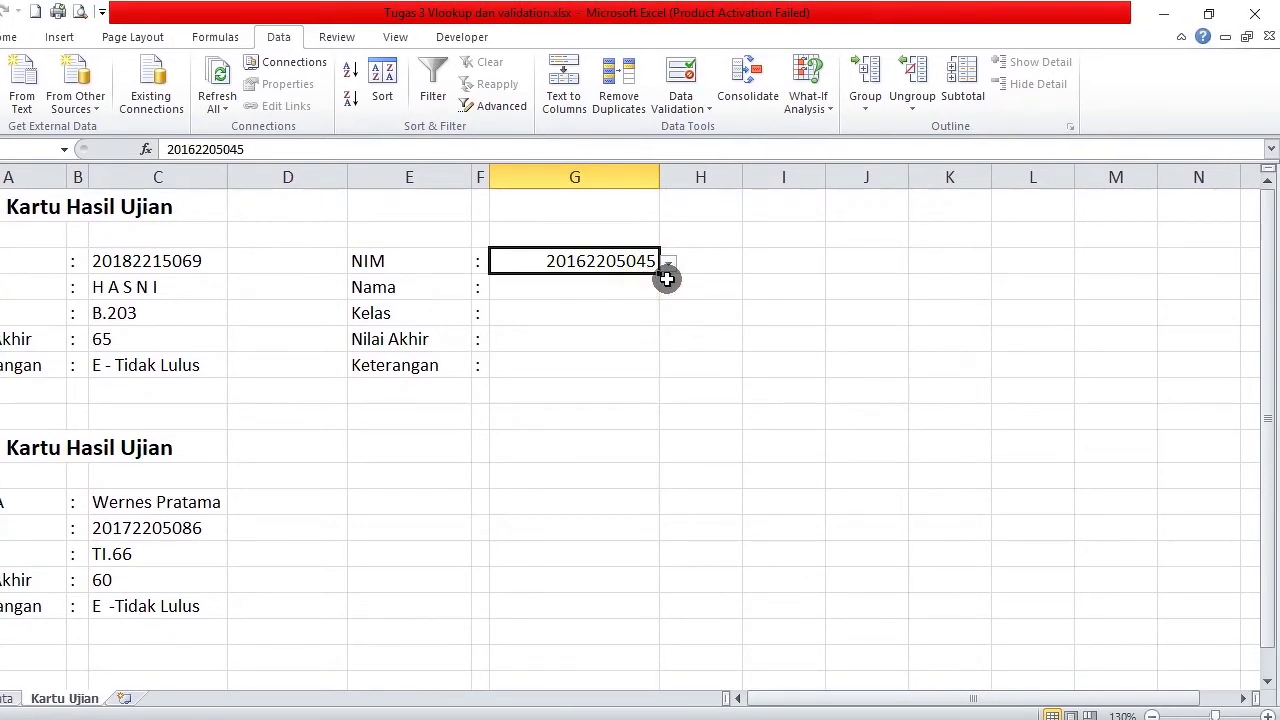
Step: Inspect the VLOOKUP formula behind the upper card's Nama in C4 and return to the new card's Nama cell G4
{"action": "left_click", "coordinate": [624, 286]}
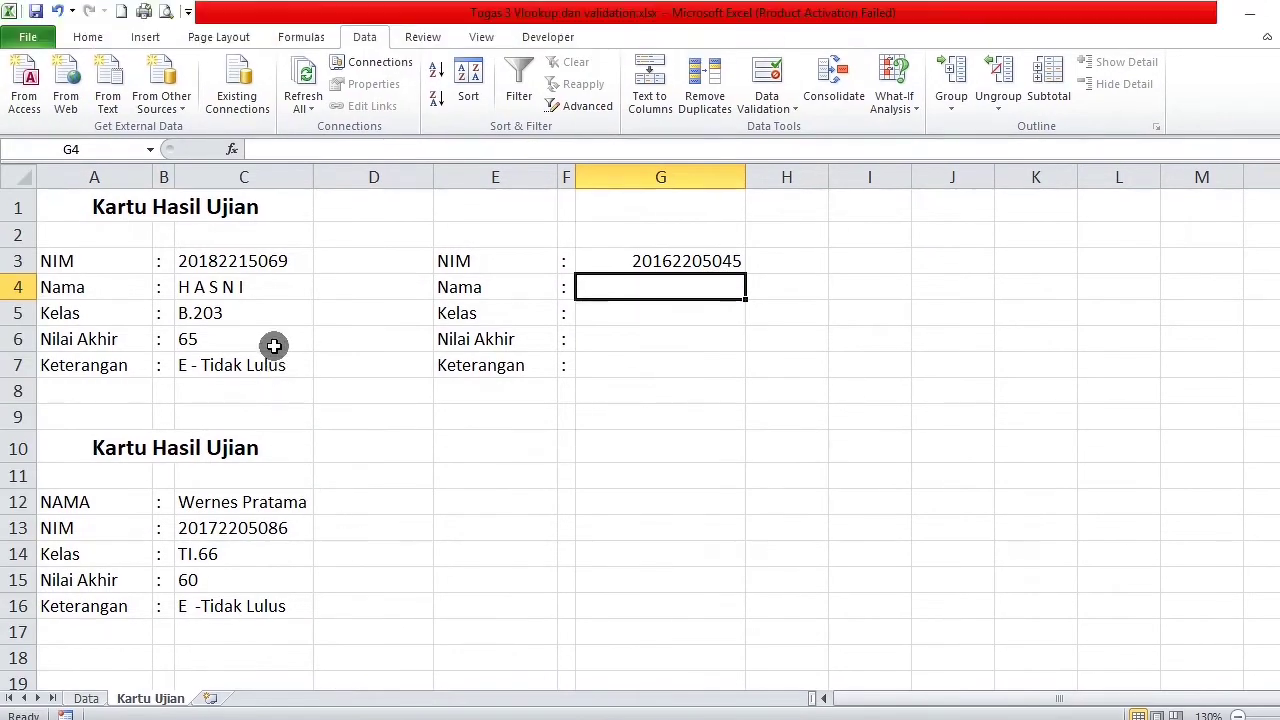
{"action": "left_click", "coordinate": [180, 287]}
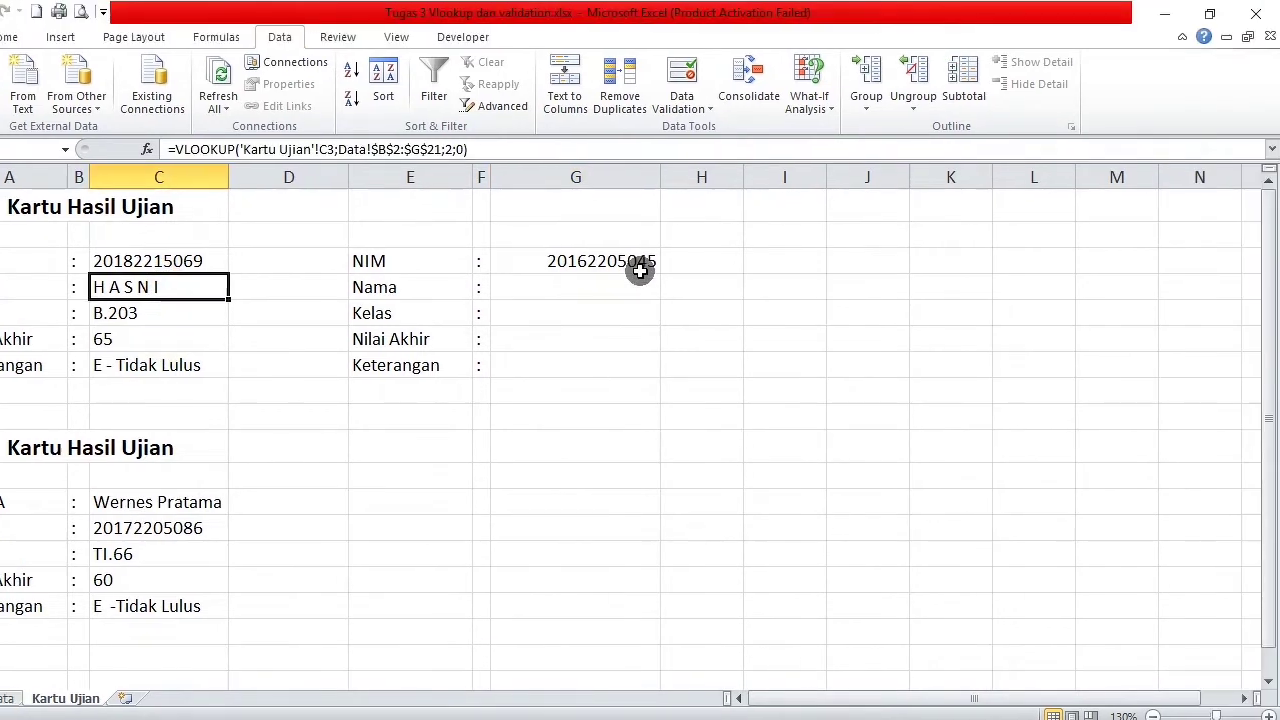
{"action": "left_click", "coordinate": [700, 246]}
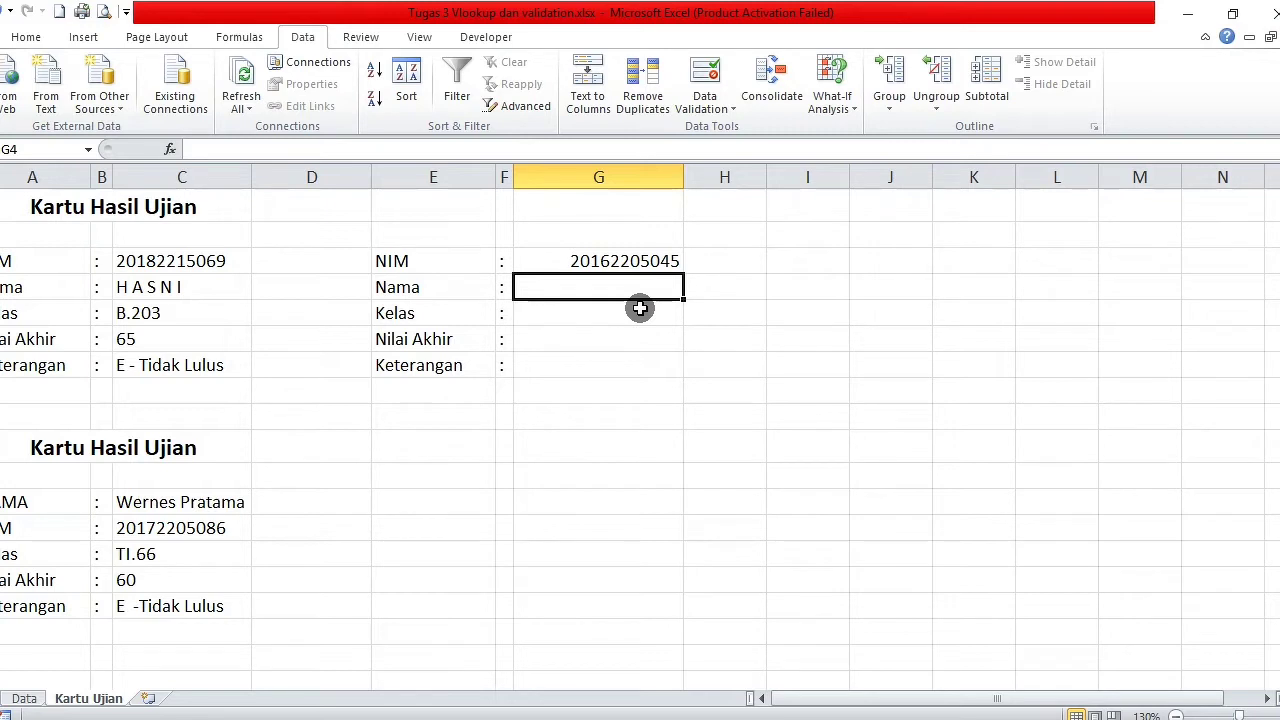
Step: Start a VLOOKUP formula in the new card's Nama cell G4 with the NIM cell G3 as the lookup value
{"action": "type", "text": "="}
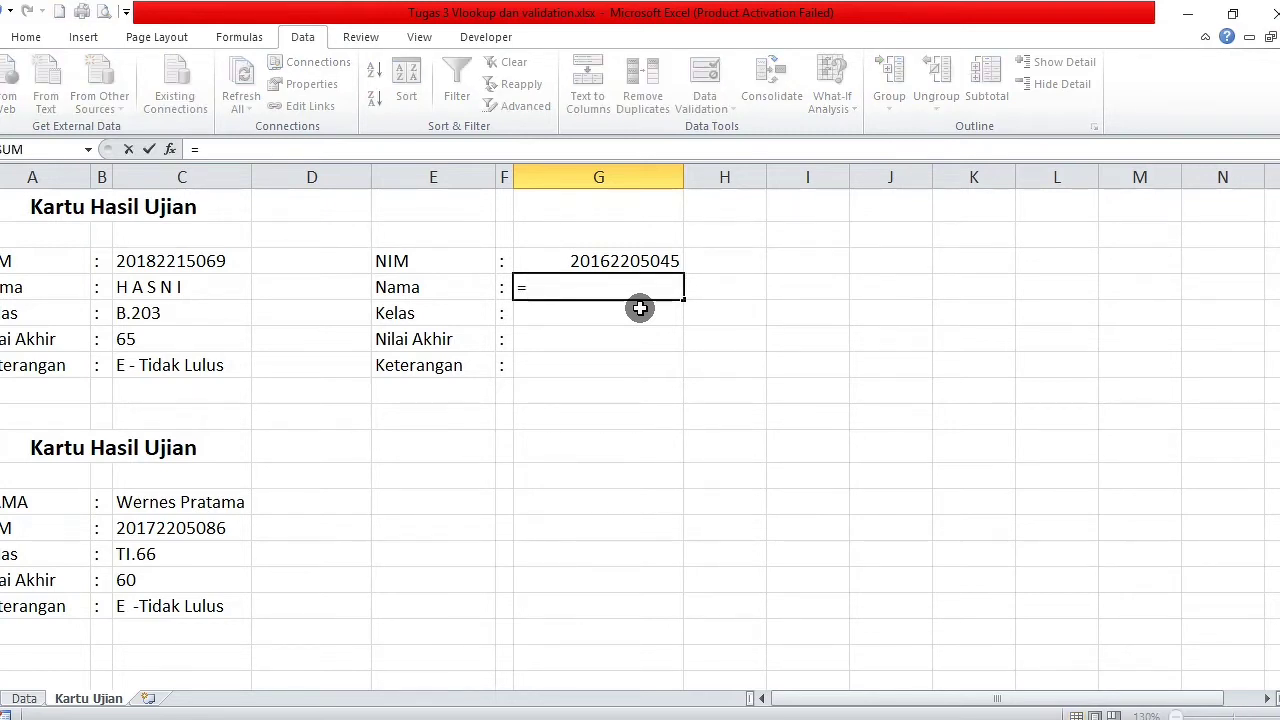
{"action": "type", "text": "VLO"}
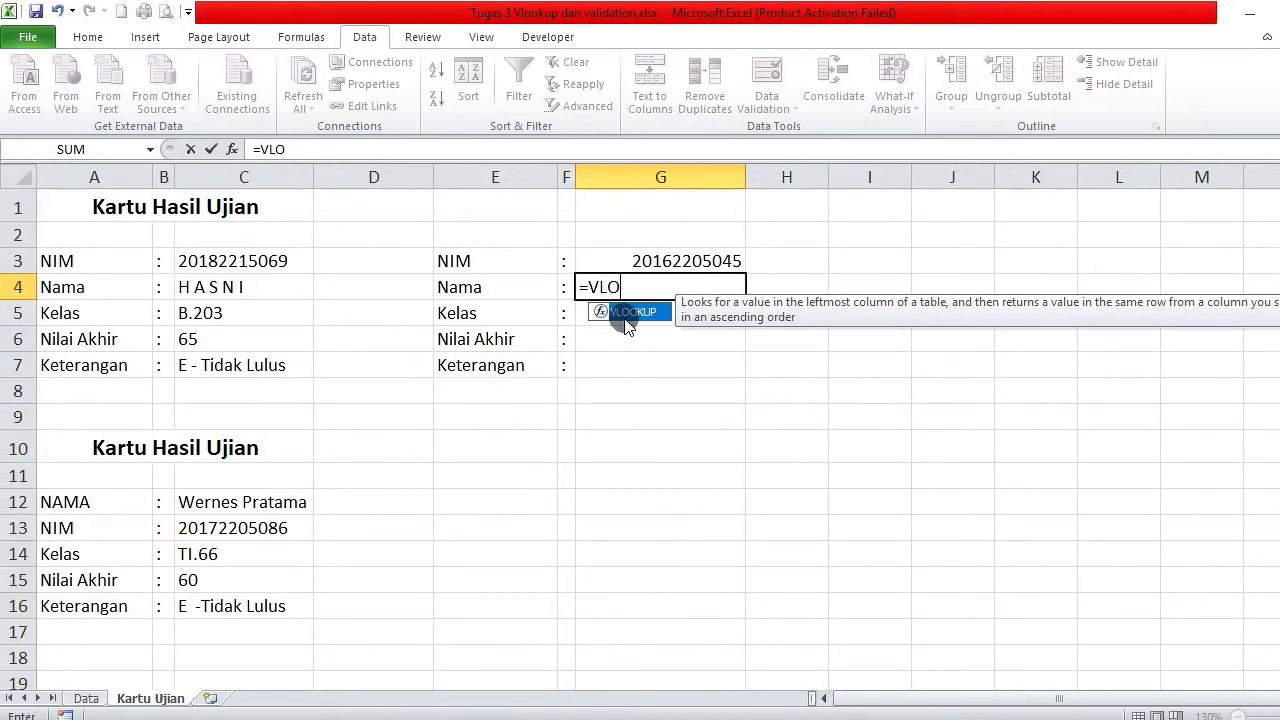
{"action": "double_click", "coordinate": [636, 314]}
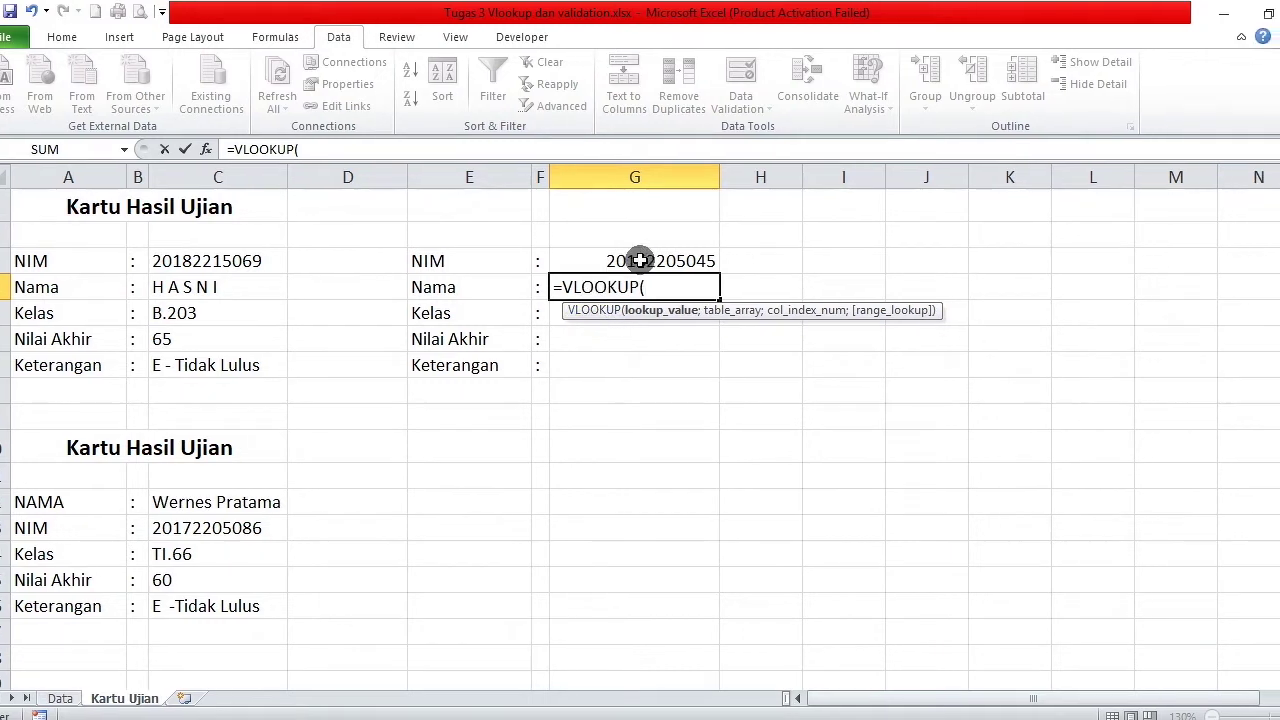
{"action": "left_click", "coordinate": [640, 260]}
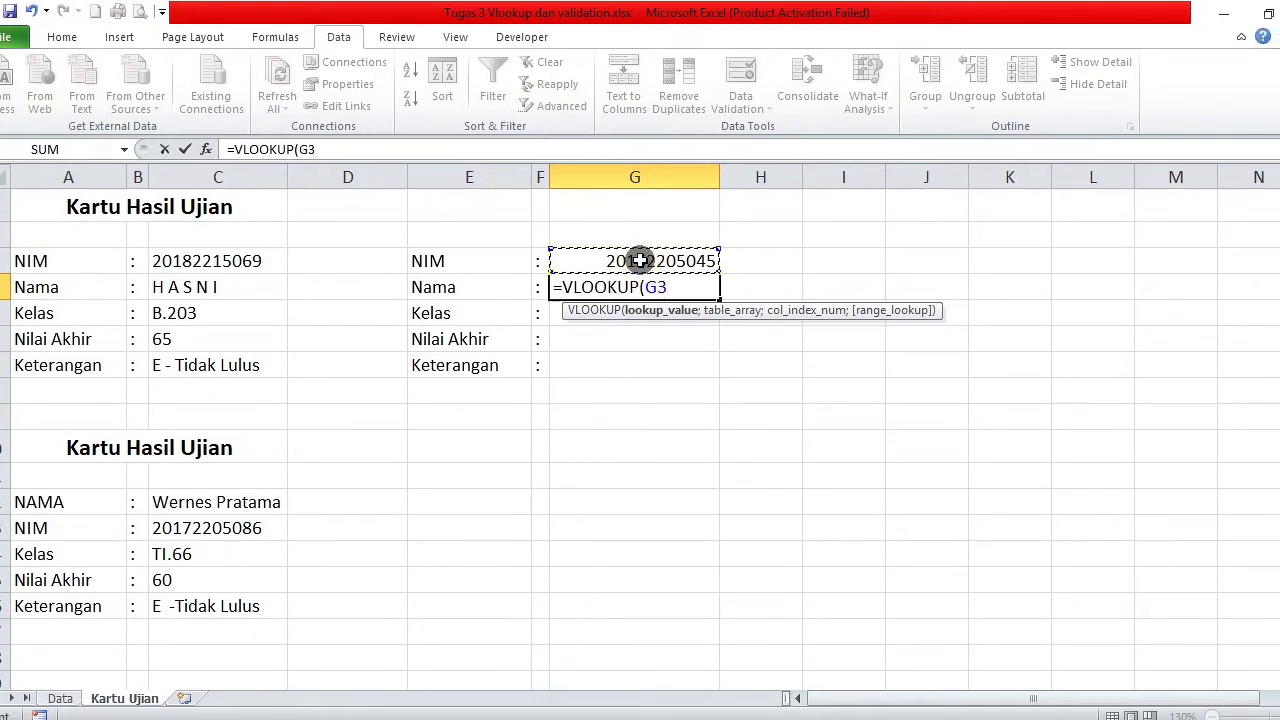
{"action": "type", "text": ";"}
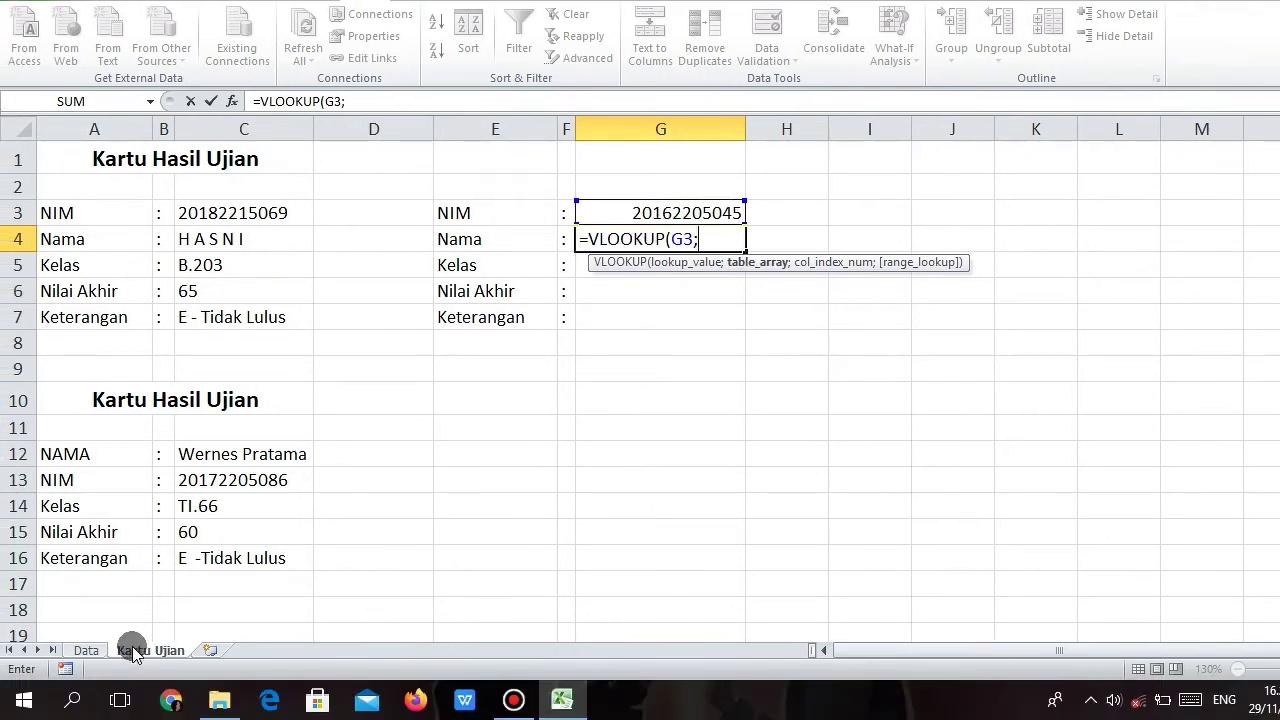
Step: Set the VLOOKUP table array to the student records on the Data sheet, Data!B2:H21
{"action": "left_click", "coordinate": [90, 651]}
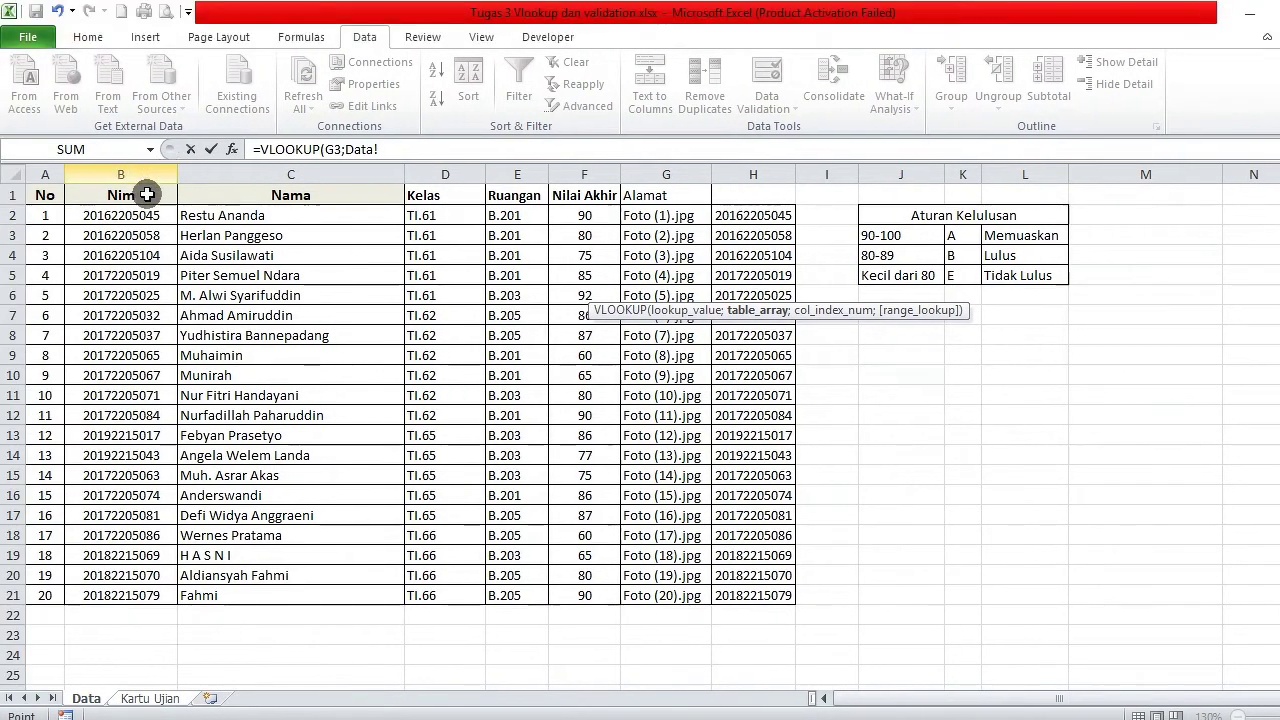
{"action": "left_click_drag", "start_coordinate": [135, 216], "coordinate": [761, 578]}
{"action": "left_click_drag", "start_coordinate": [675, 540], "coordinate": [679, 551]}
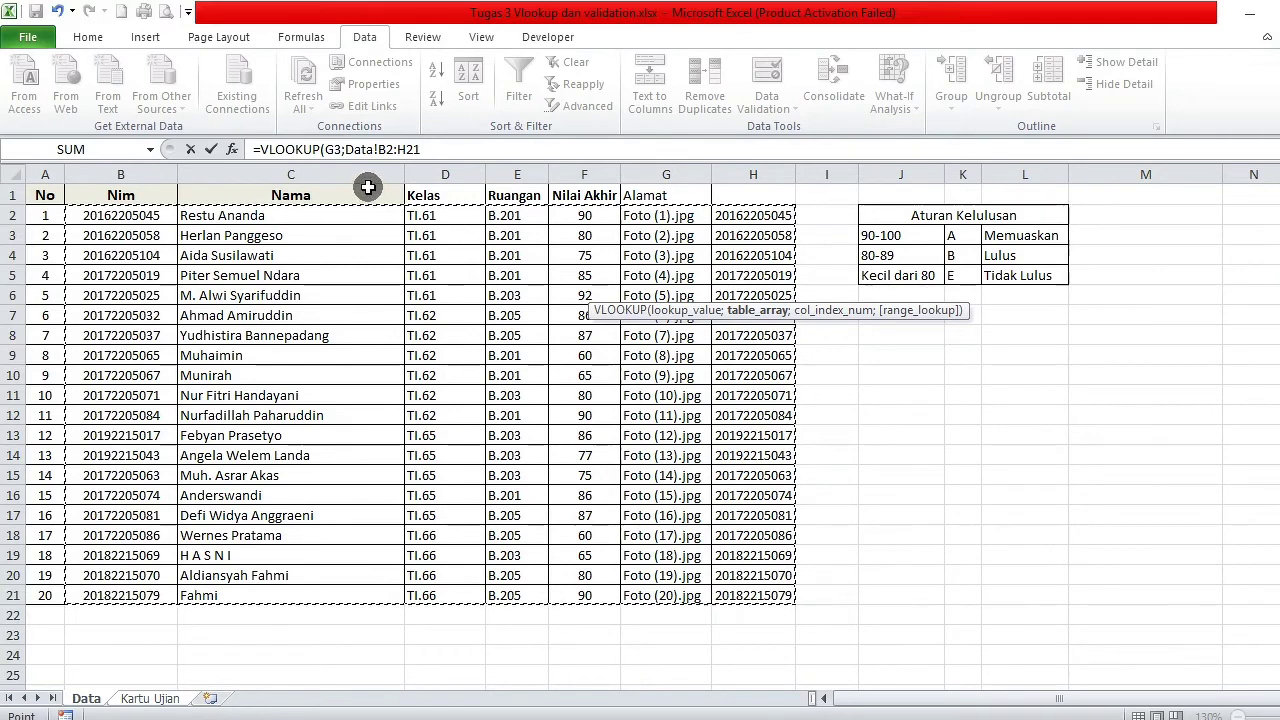
{"action": "left_click", "coordinate": [433, 150]}
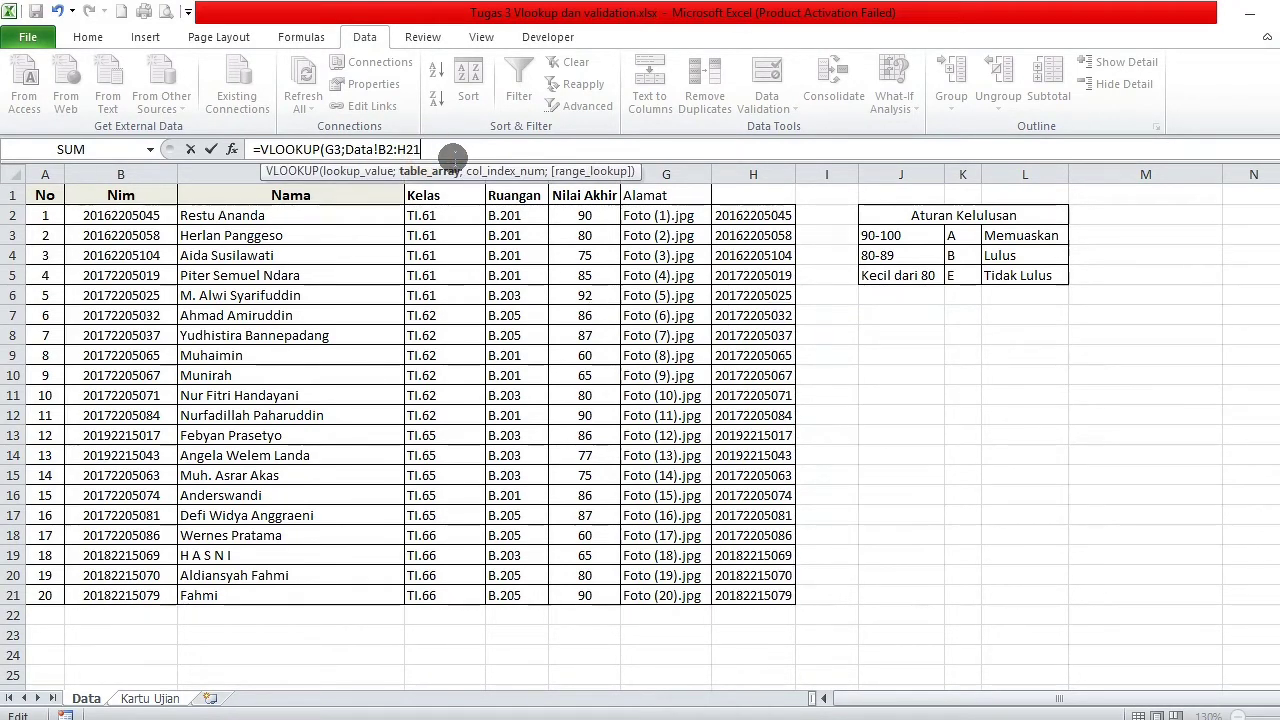
{"action": "type", "text": ";"}
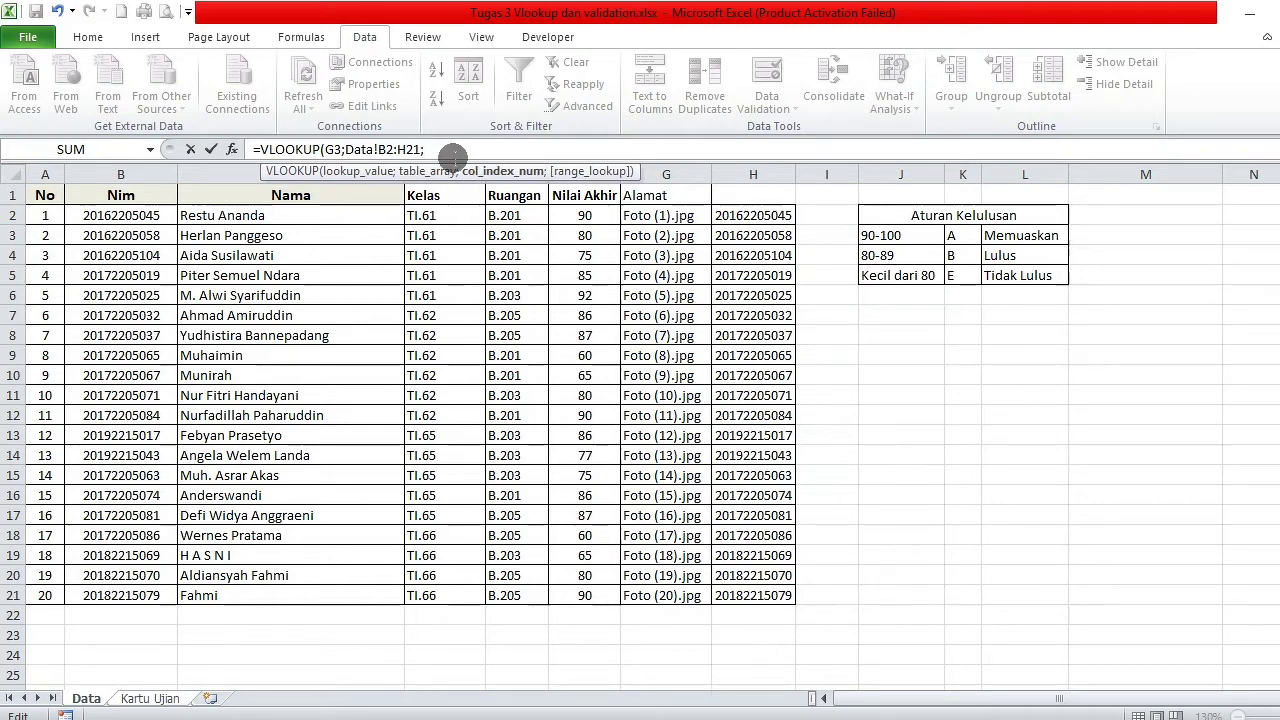
Step: Complete the Nama formula with column index 2 and exact match 0, giving =VLOOKUP(G3;Data!B2:H21;2;0)
{"action": "type", "text": "2;"}
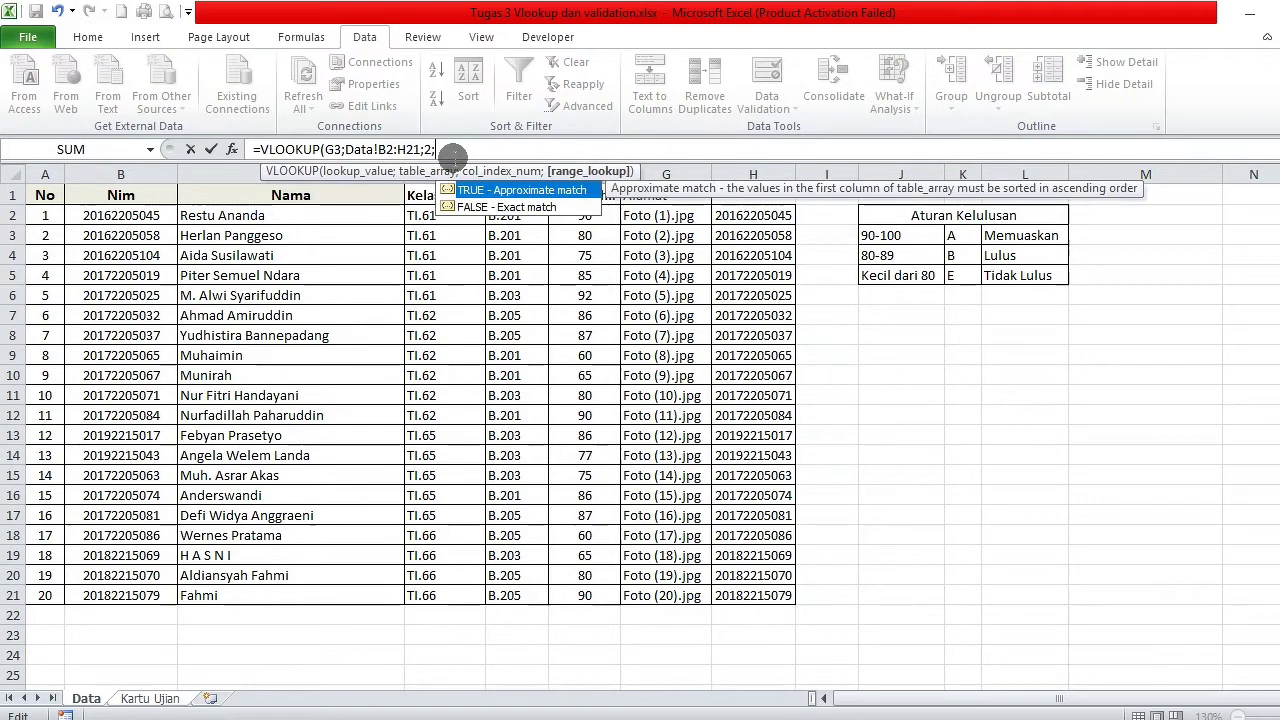
{"action": "type", "text": "0)"}
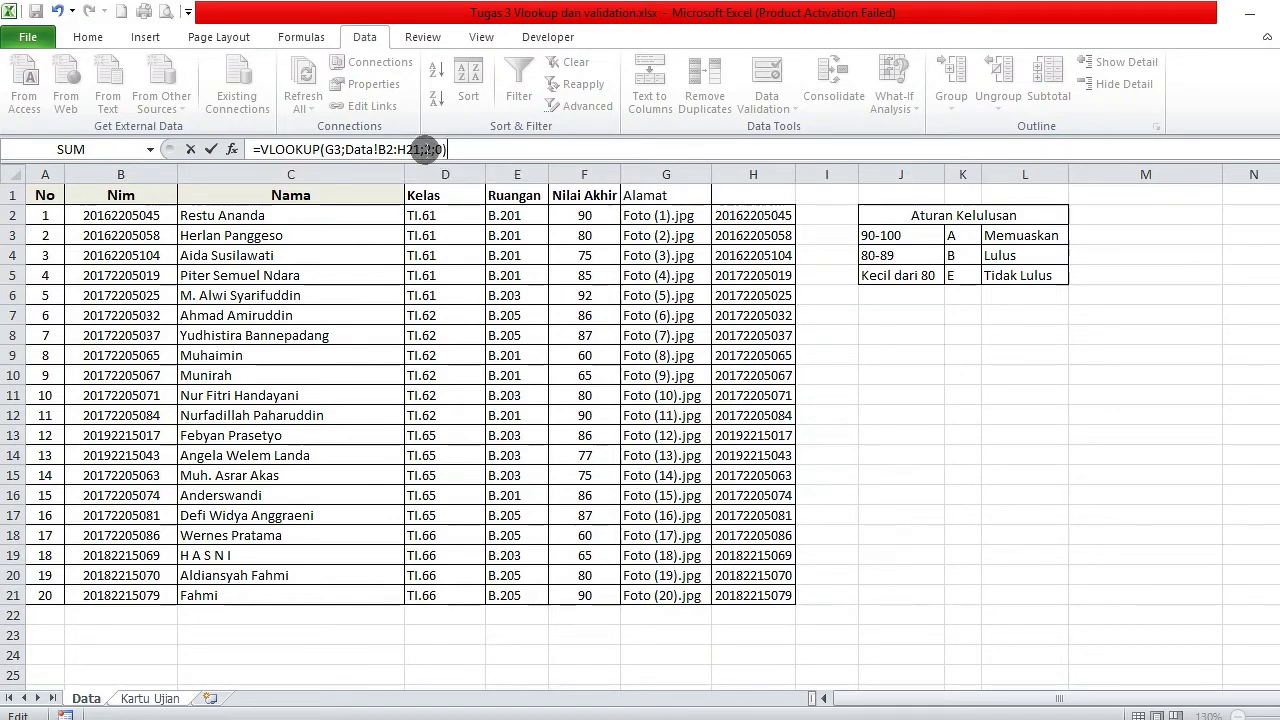
{"action": "left_click", "coordinate": [428, 149]}
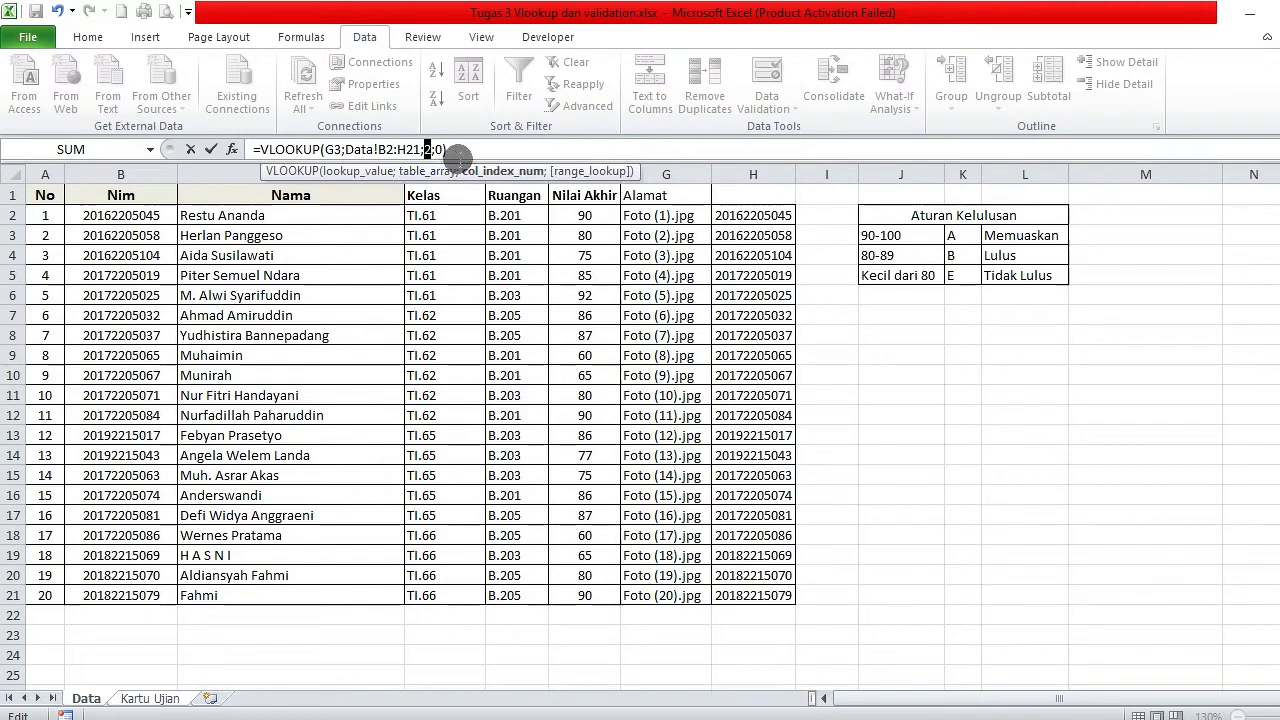
{"action": "left_click", "coordinate": [477, 149]}
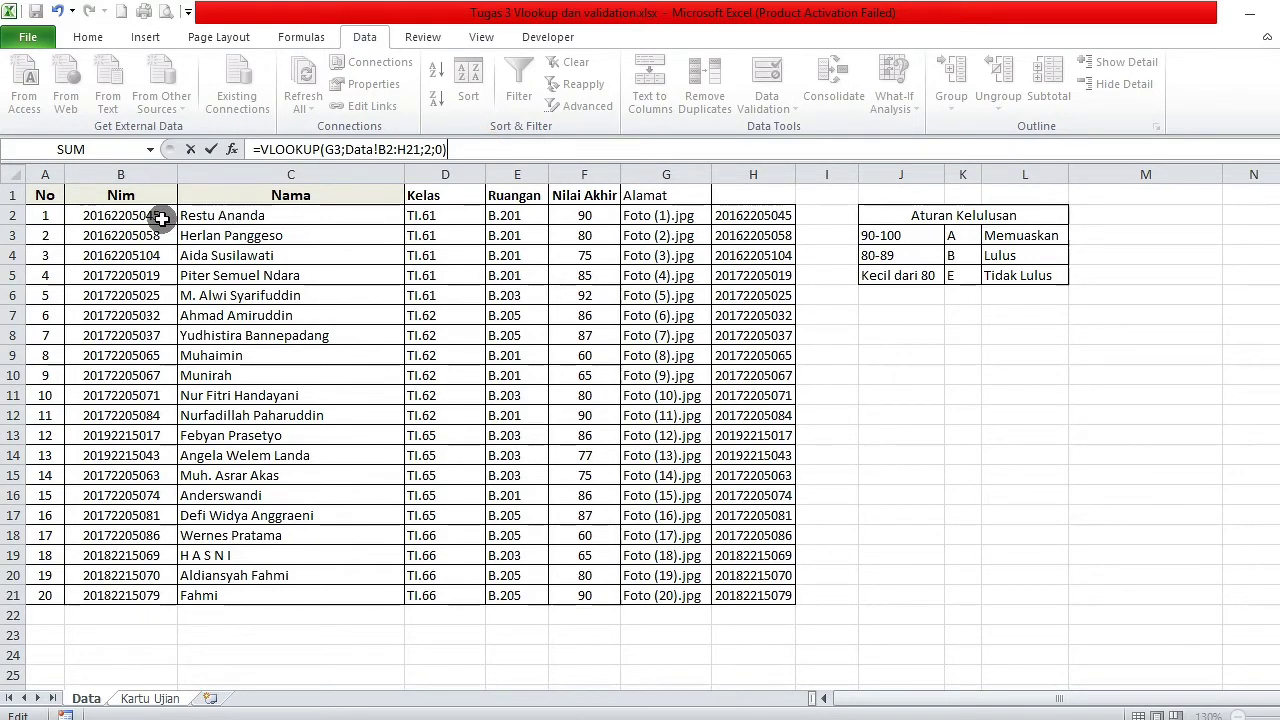
{"action": "key", "text": "Return"}
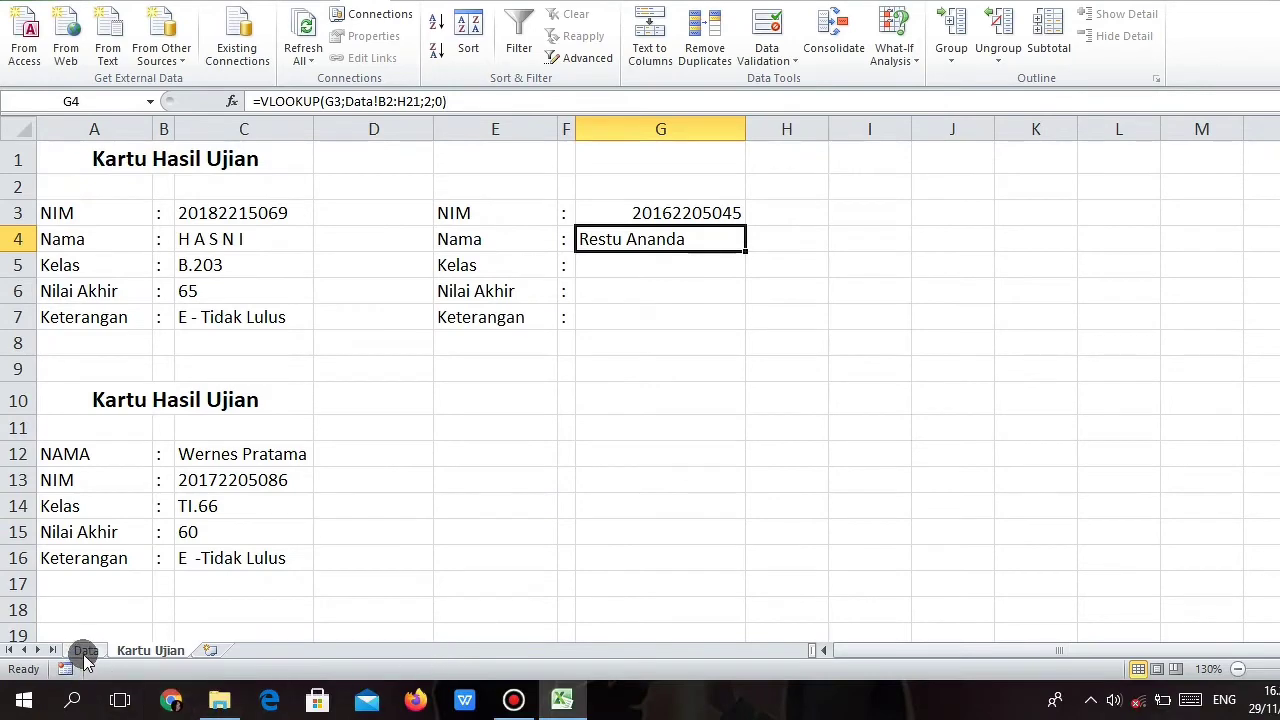
Step: Review the lookup range B2:H21 and its Nama column on the Data sheet, and return to G4 on Kartu Ujian
{"action": "left_click", "coordinate": [86, 700]}
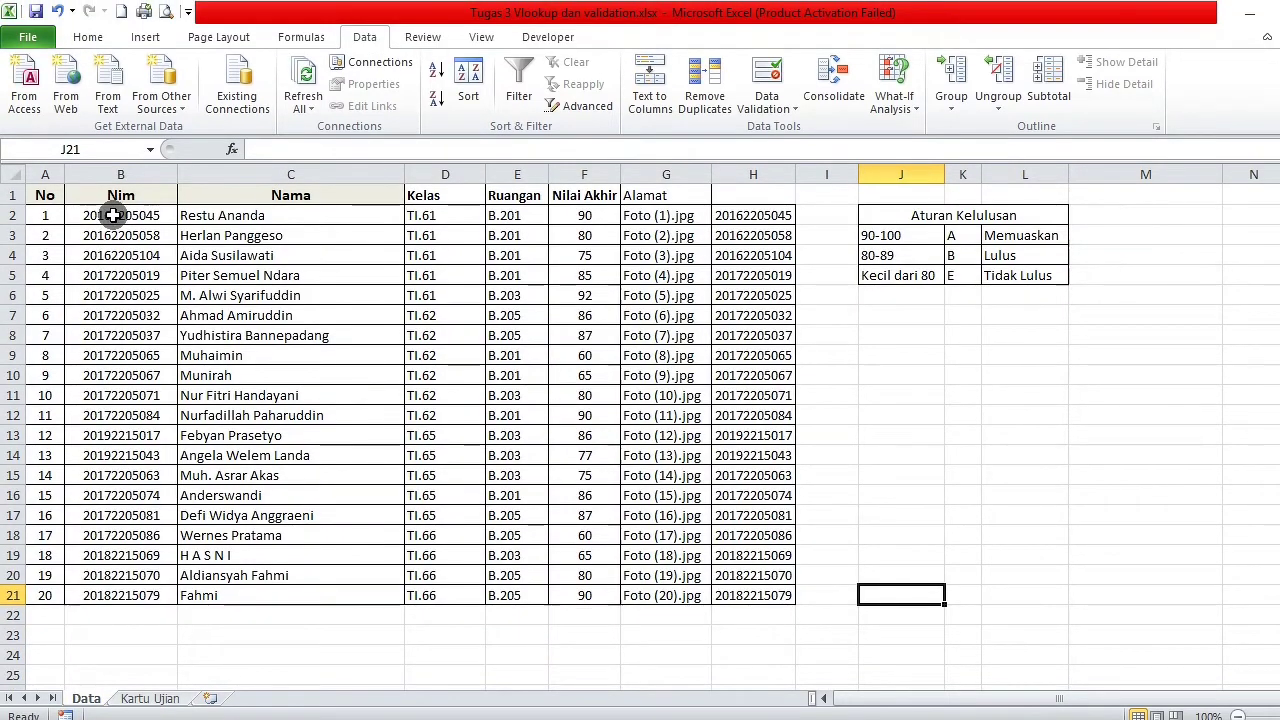
{"action": "left_click_drag", "start_coordinate": [113, 215], "coordinate": [745, 595]}
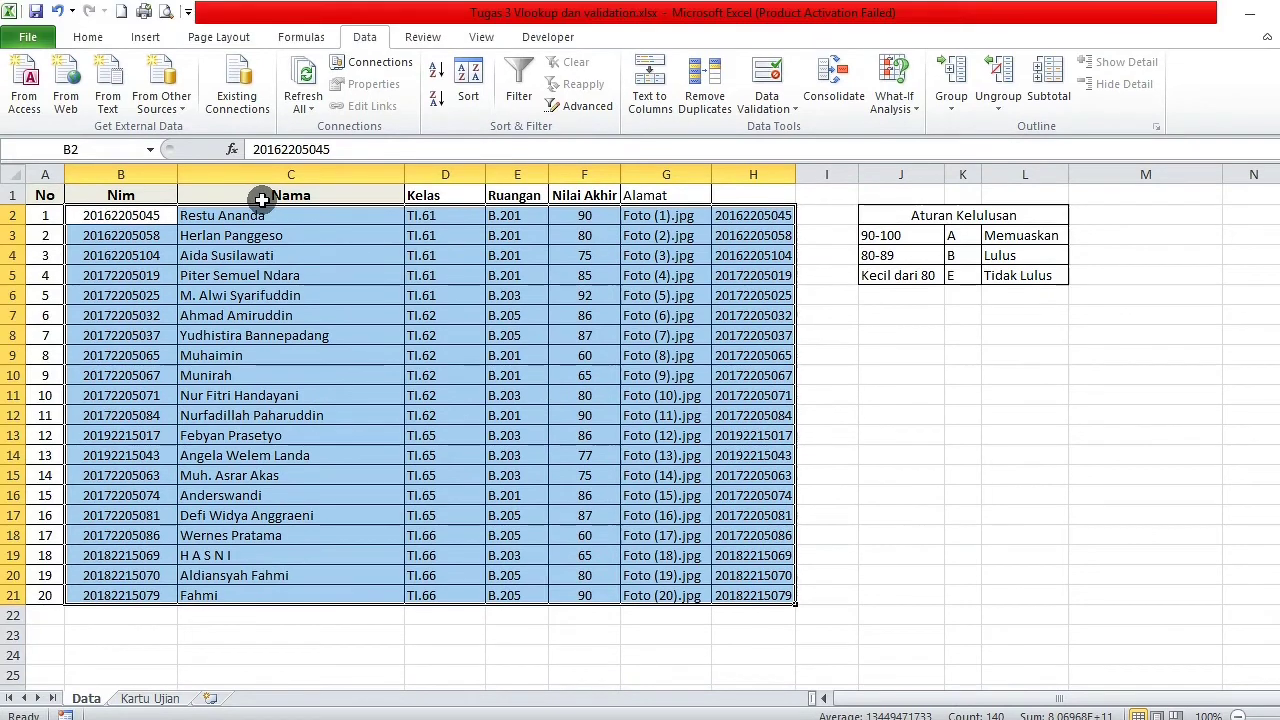
{"action": "left_click", "coordinate": [268, 167]}
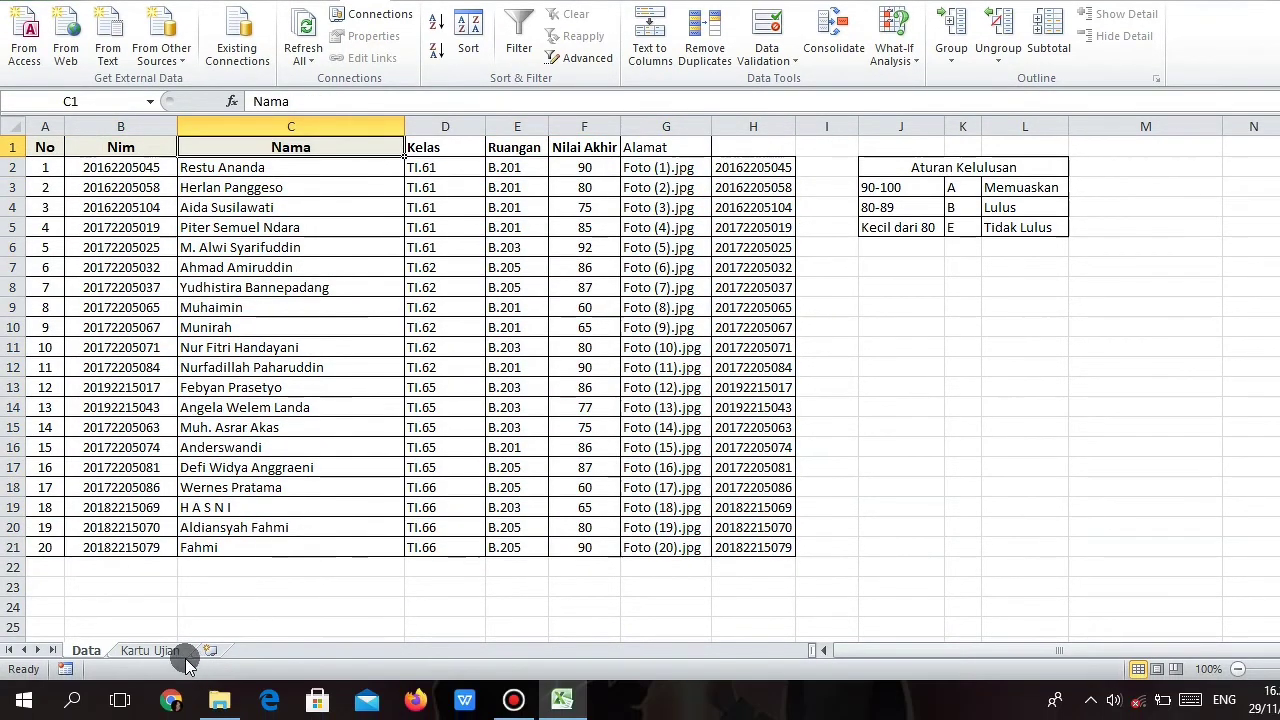
{"action": "right_click", "coordinate": [158, 698]}
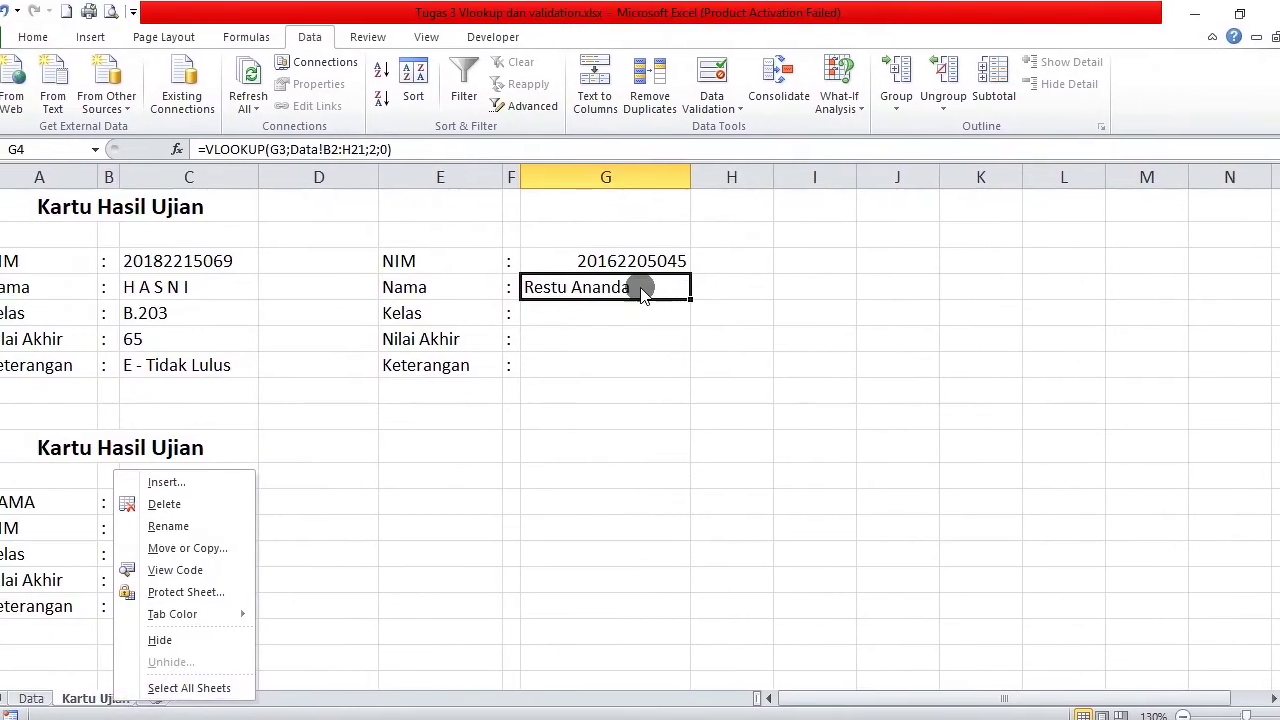
{"action": "left_click", "coordinate": [623, 282]}
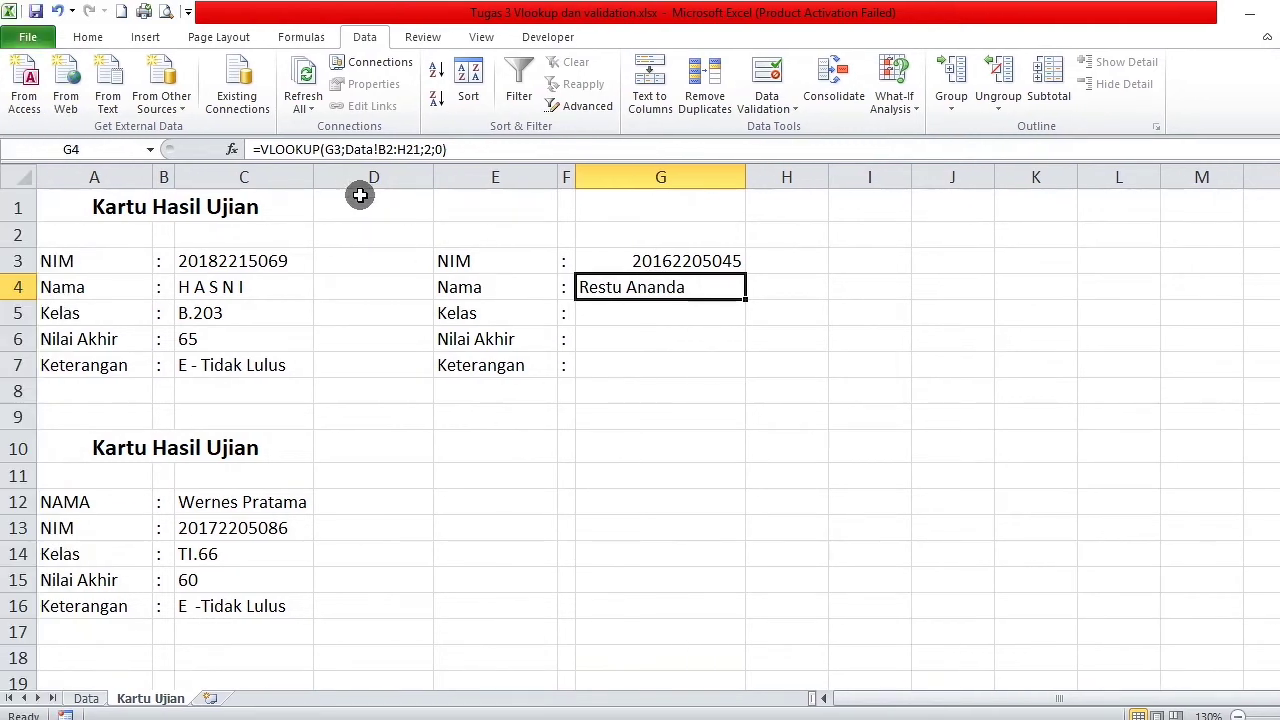
Step: Make both references in the G4 formula absolute, giving =VLOOKUP($G$3;Data!$B$2:$H$21;2;0)
{"action": "left_click", "coordinate": [328, 149]}
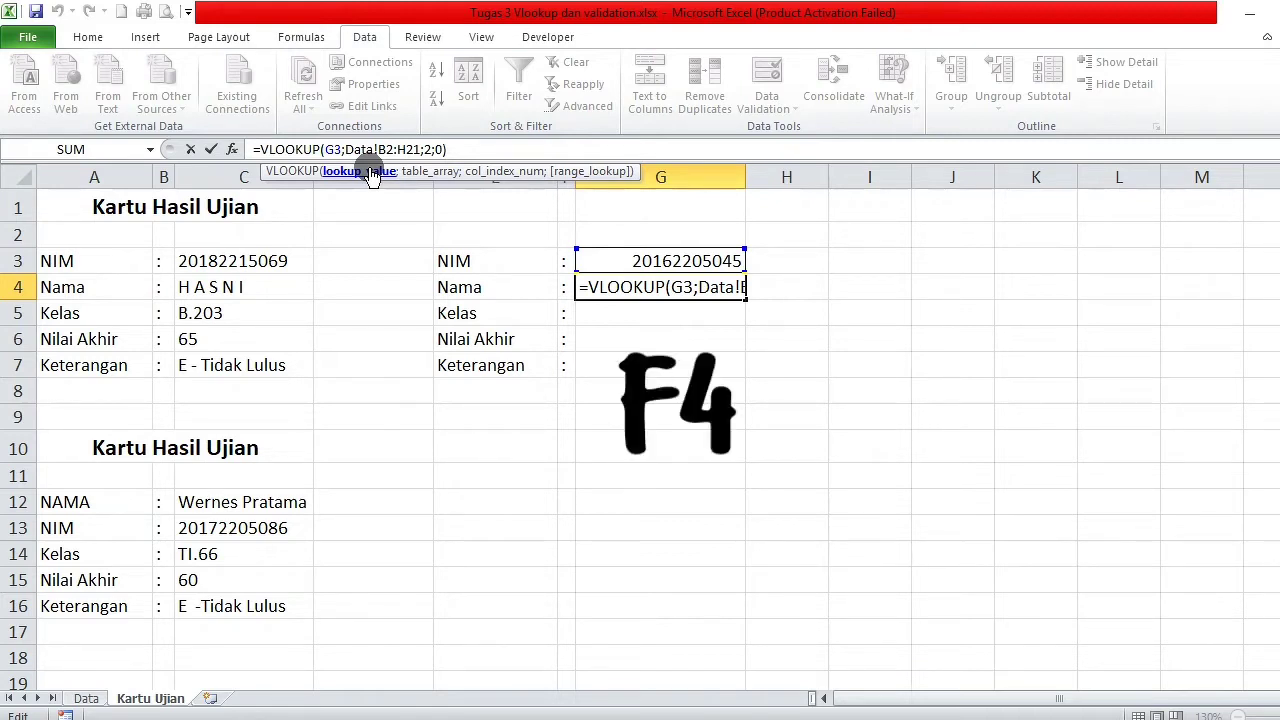
{"action": "key", "text": "F4"}
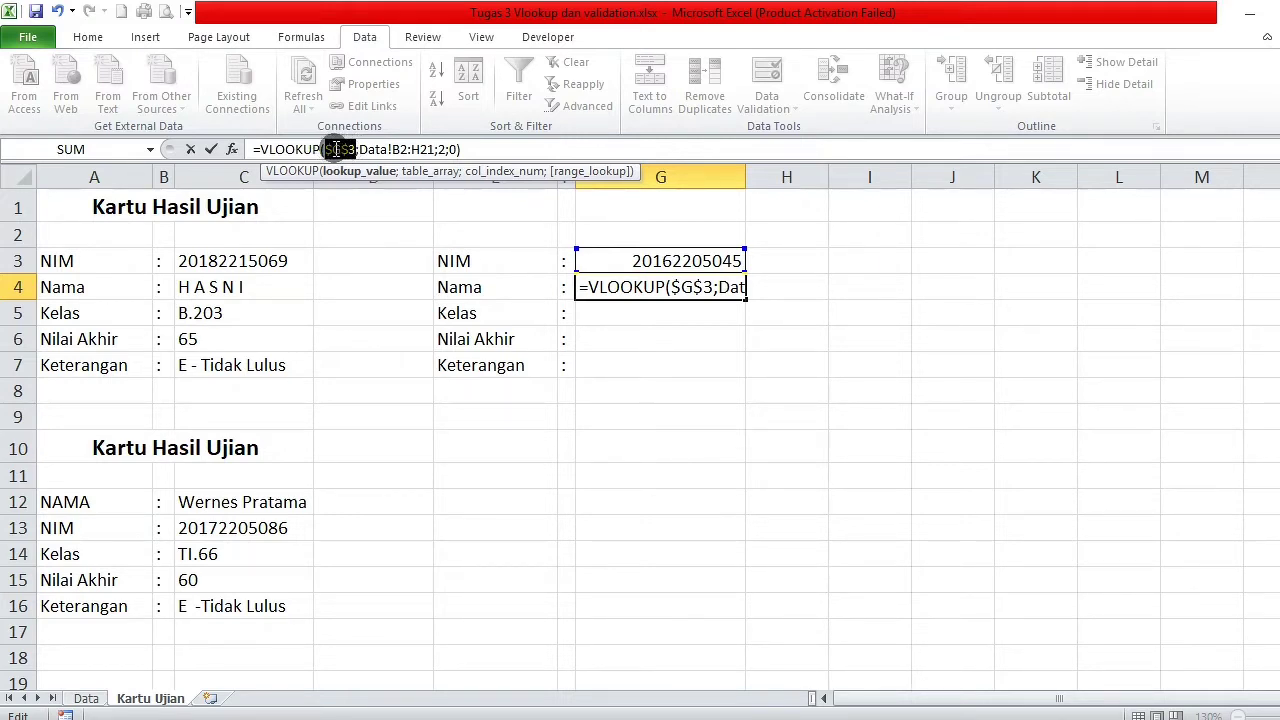
{"action": "left_click", "coordinate": [397, 149]}
{"action": "left_click_drag", "start_coordinate": [398, 149], "coordinate": [440, 149]}
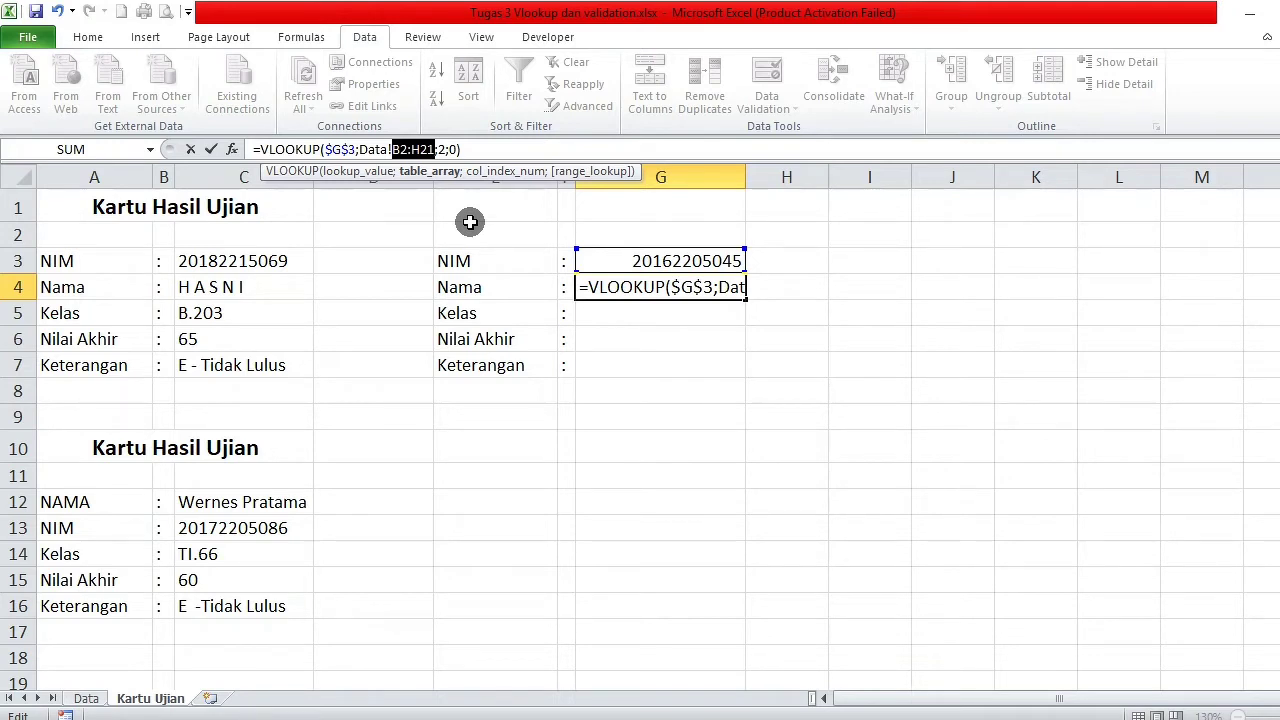
{"action": "key", "text": "F4"}
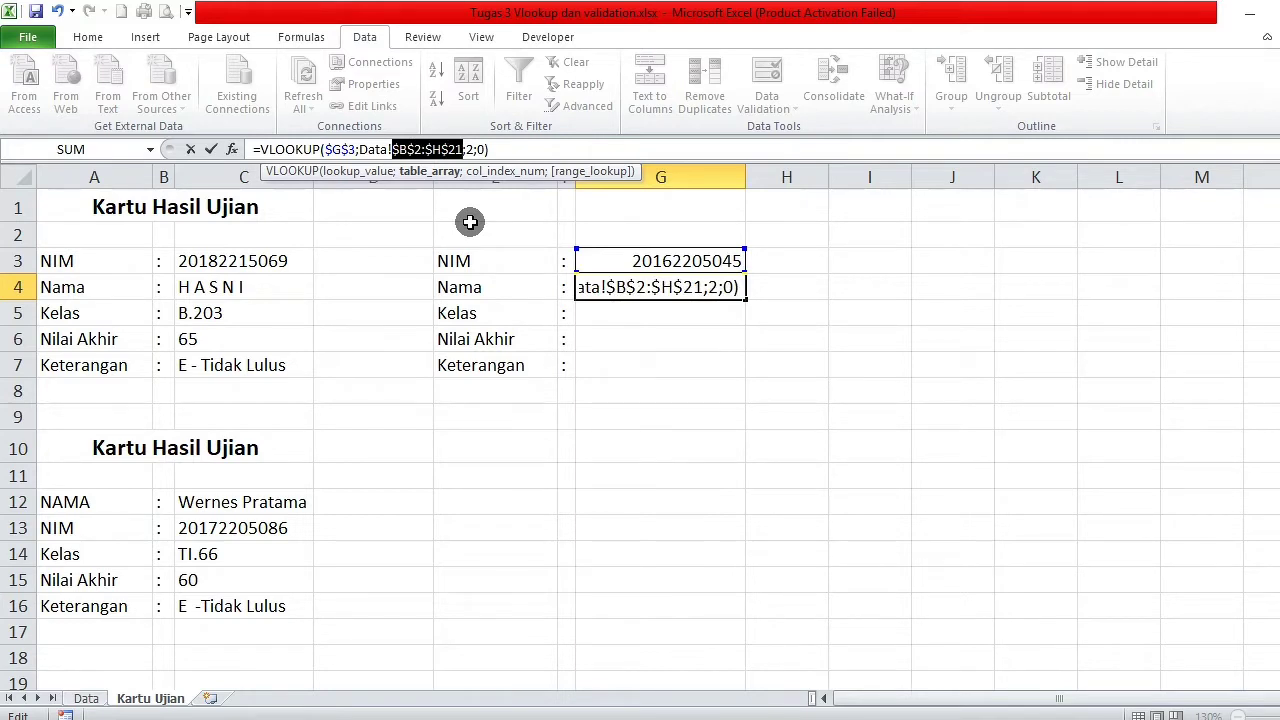
{"action": "key", "text": "Return"}
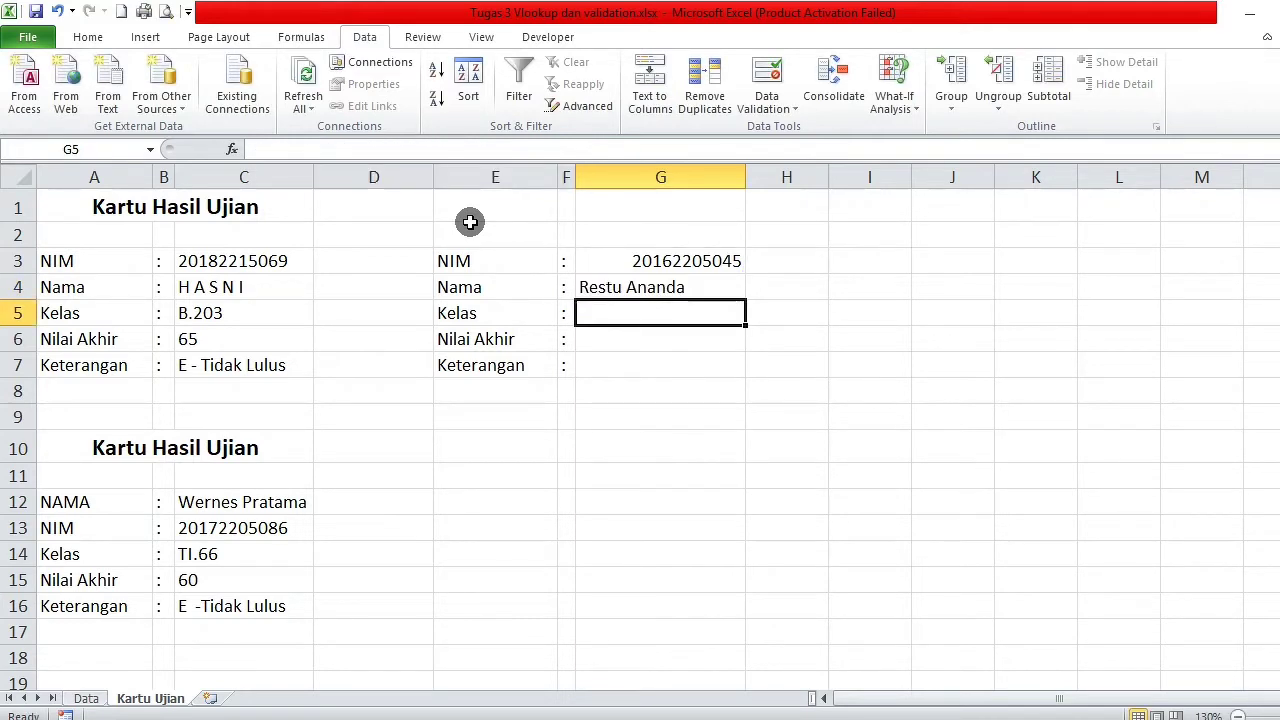
Step: Fill the Nama formula from G4 down into the Kelas and Nilai Akhir cells G5 and G6
{"action": "left_click", "coordinate": [620, 288]}
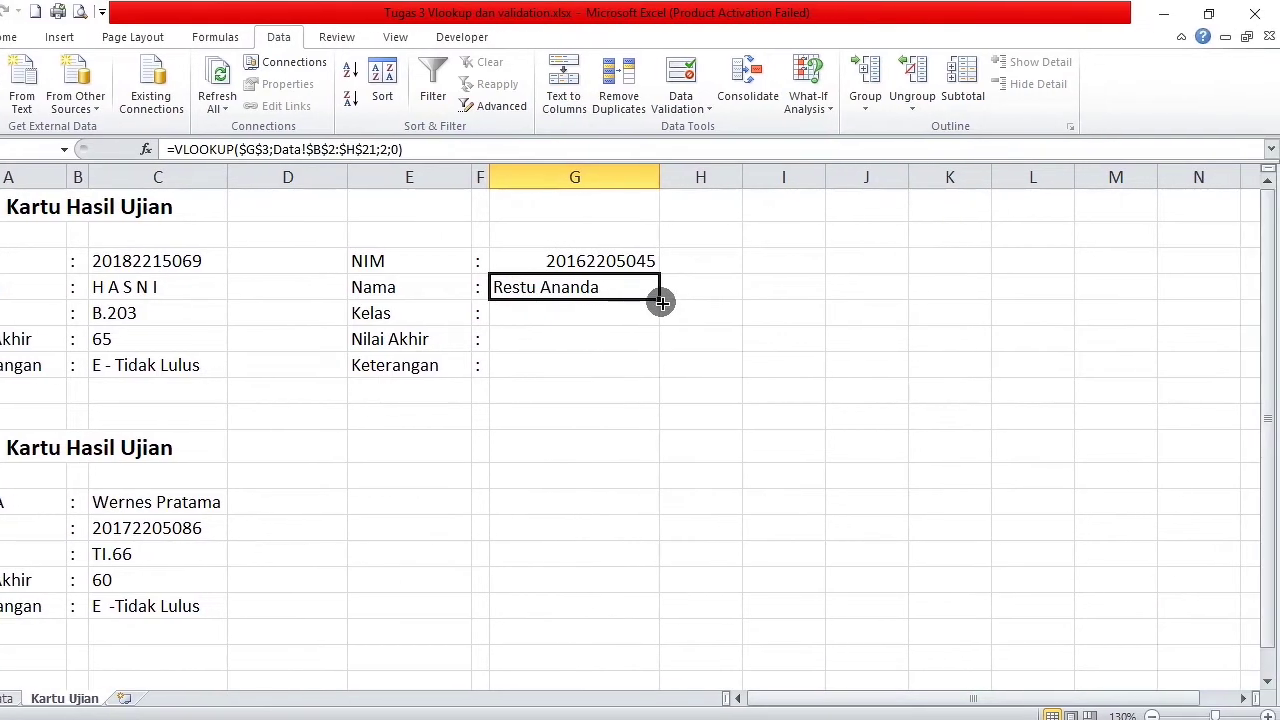
{"action": "left_click_drag", "start_coordinate": [660, 298], "coordinate": [648, 343]}
{"action": "left_click", "coordinate": [701, 340]}
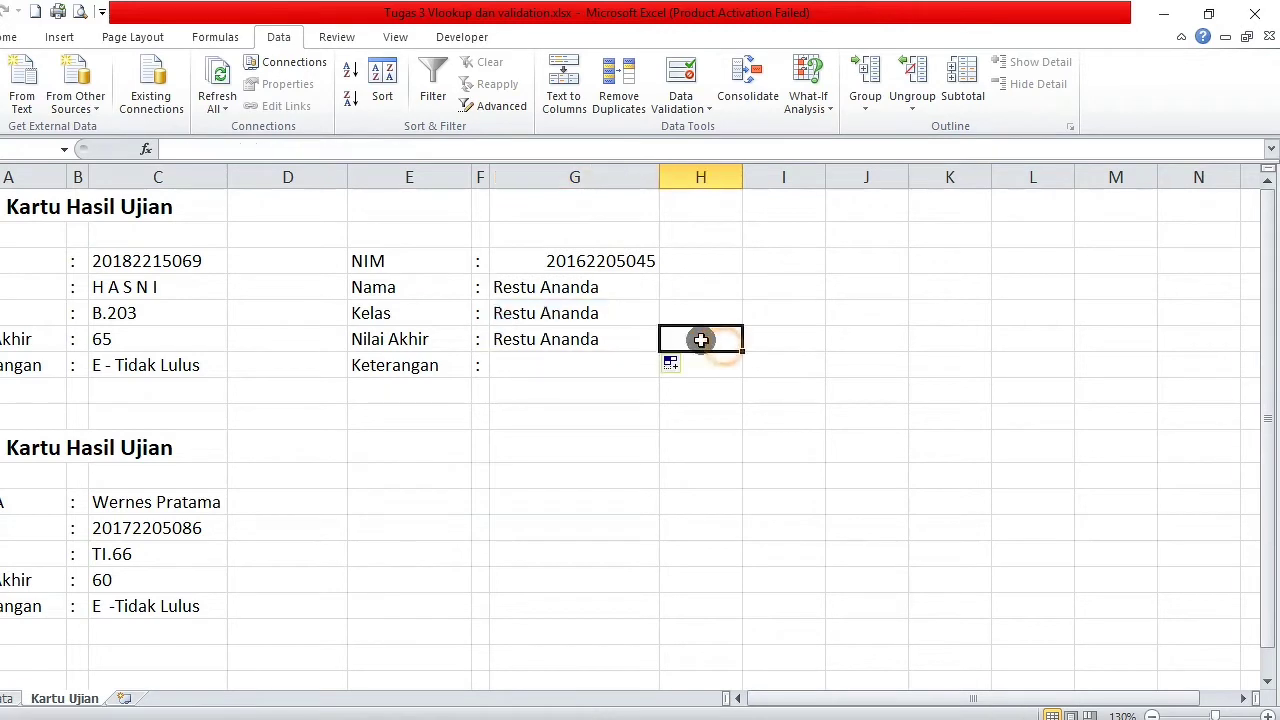
Step: Set the column index of the Kelas formula in G5 to 3, checking the Kelas column's position on the Data sheet
{"action": "left_click", "coordinate": [623, 313]}
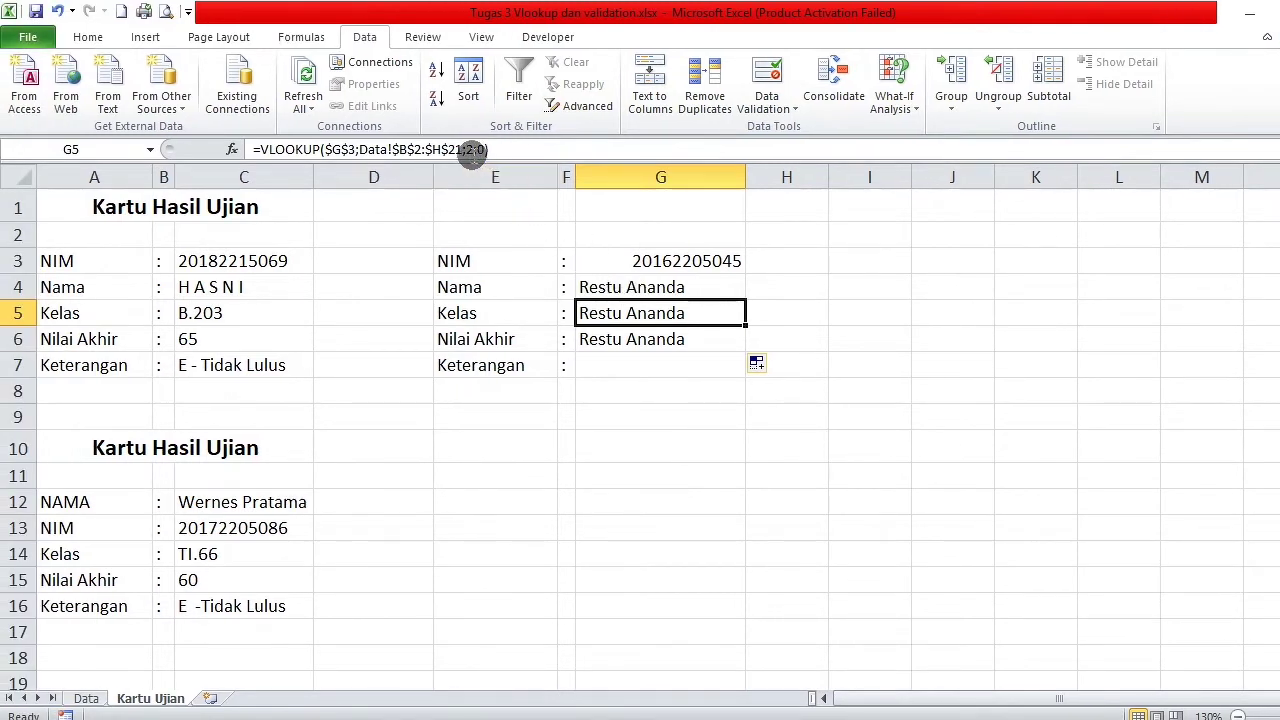
{"action": "left_click", "coordinate": [469, 149]}
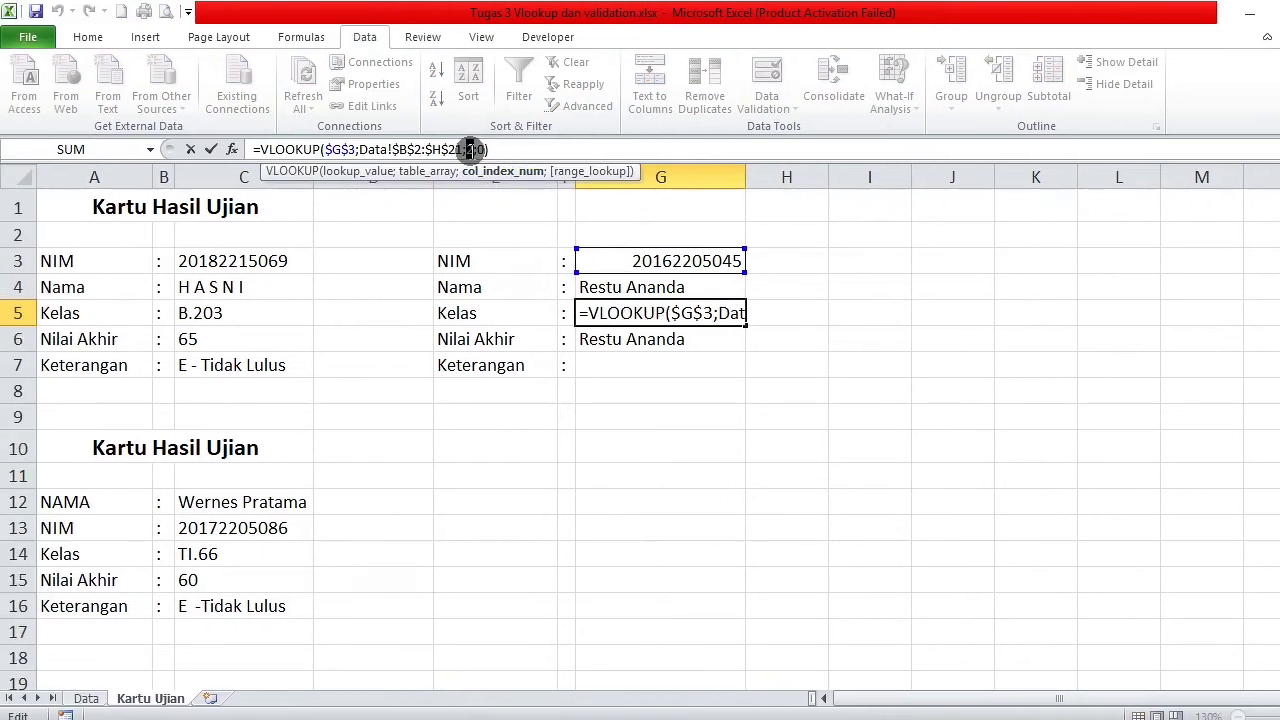
{"action": "double_click", "coordinate": [470, 149]}
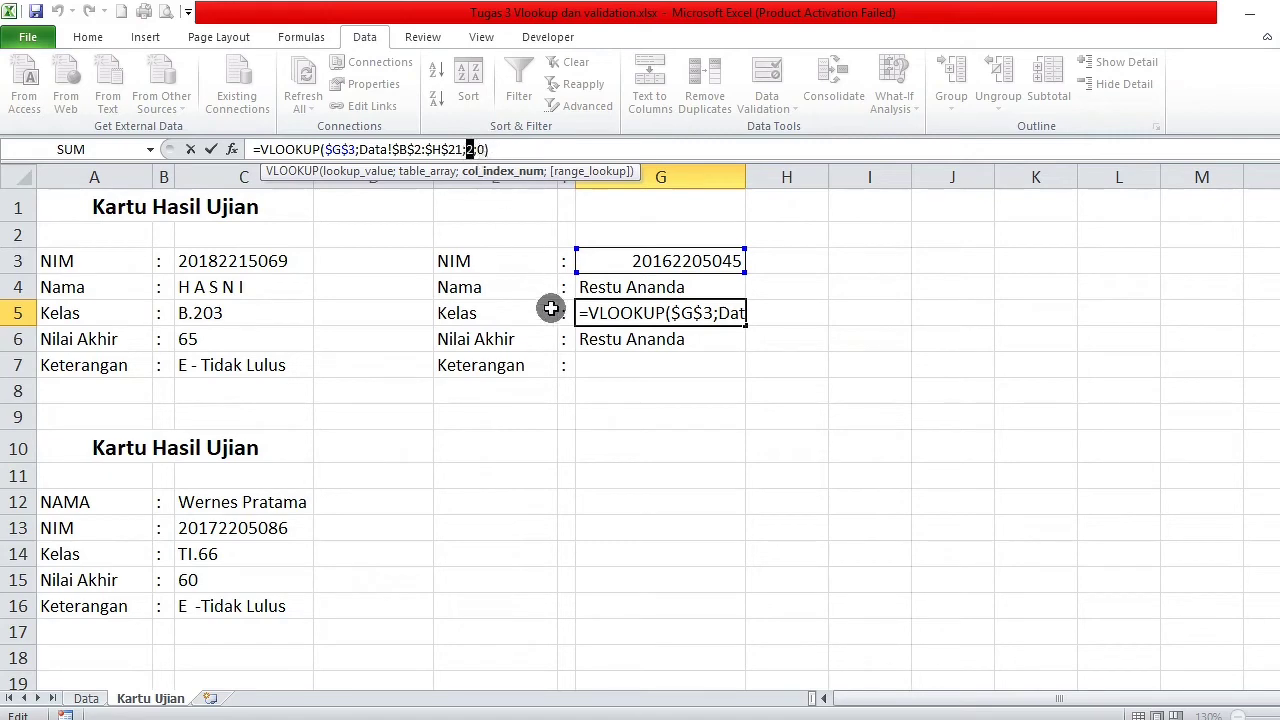
{"action": "left_click", "coordinate": [548, 150]}
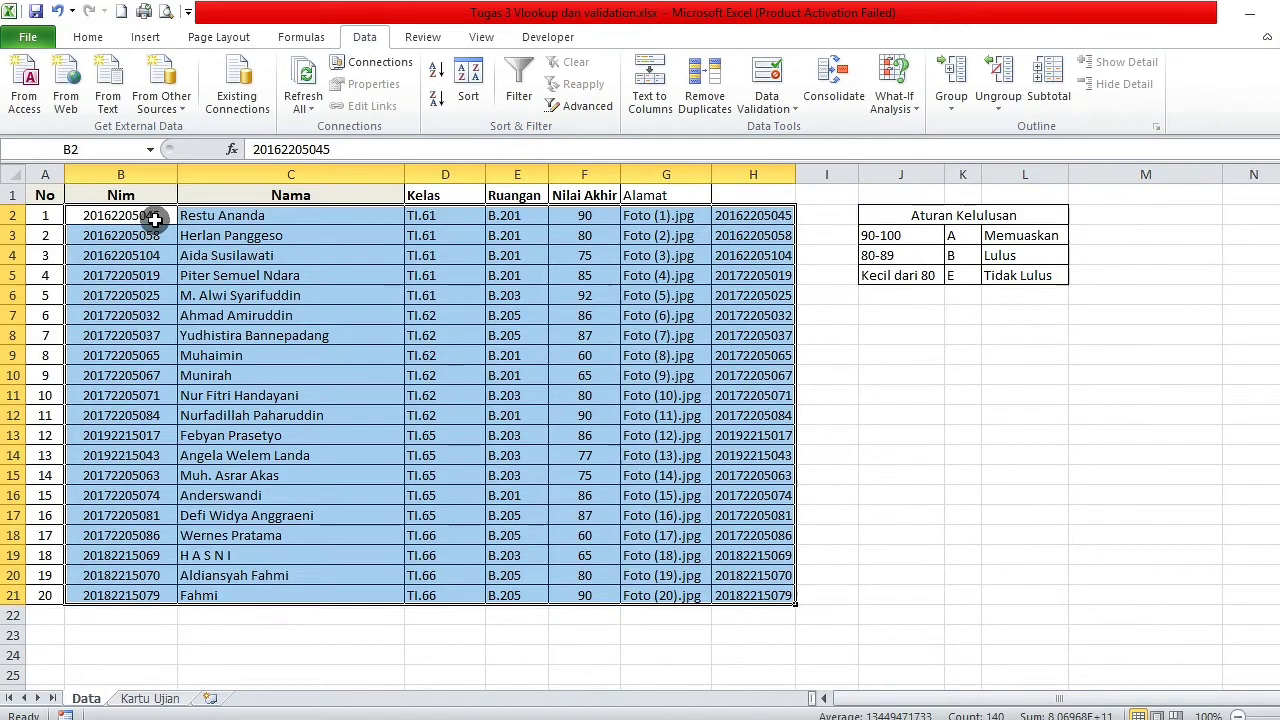
{"action": "left_click", "coordinate": [445, 175]}
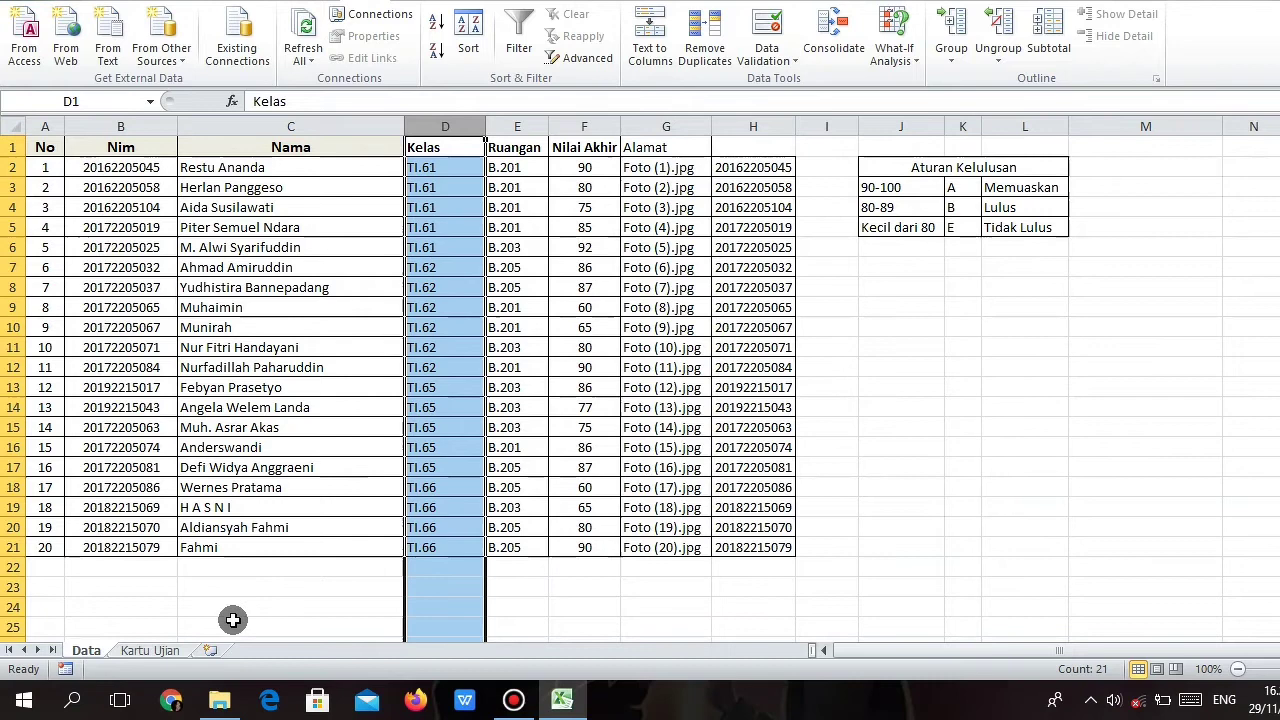
{"action": "left_click", "coordinate": [150, 650]}
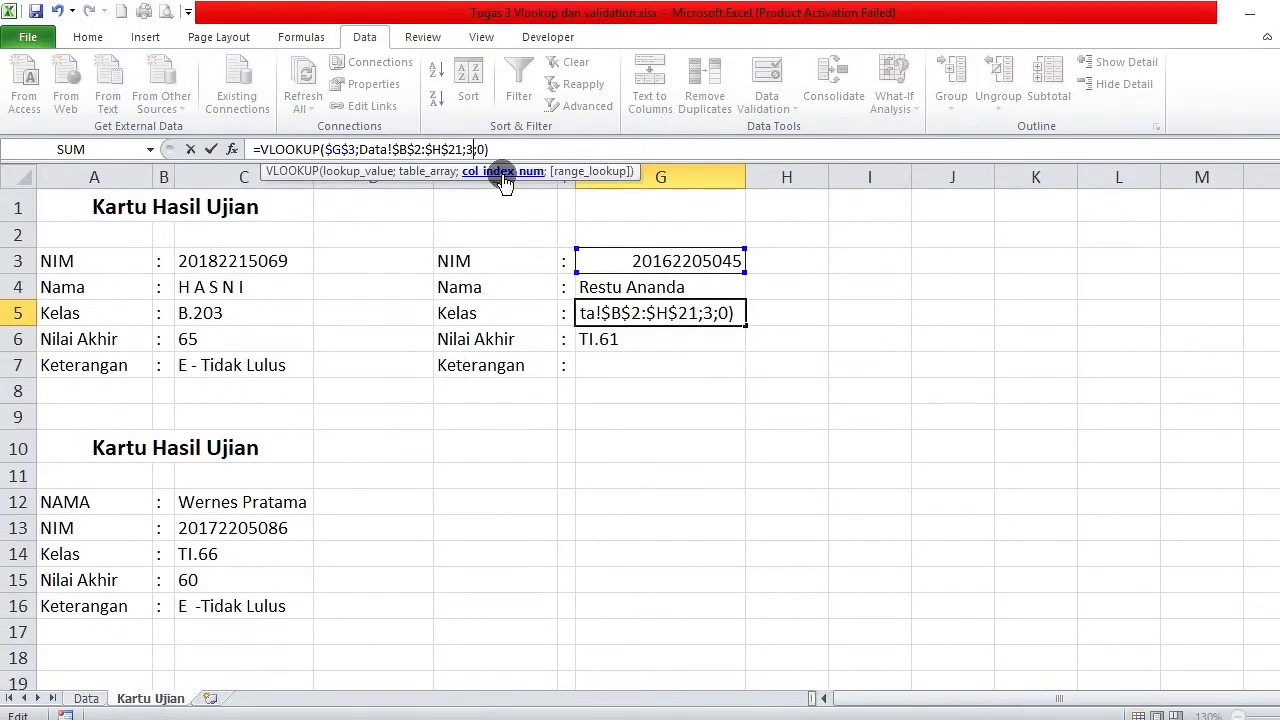
{"action": "key", "text": "Return"}
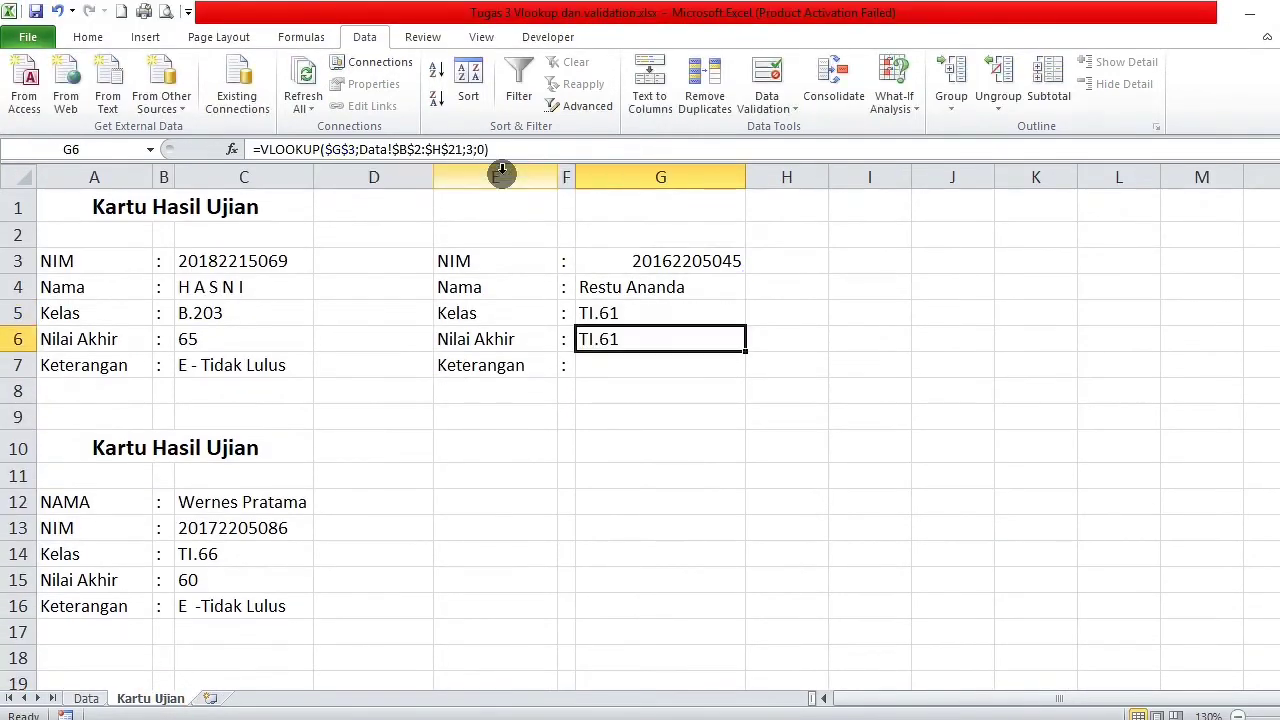
Step: Examine the Nilai Akhir column on the Data sheet and count its position from the Nim column for the G6 lookup
{"action": "left_click", "coordinate": [698, 389]}
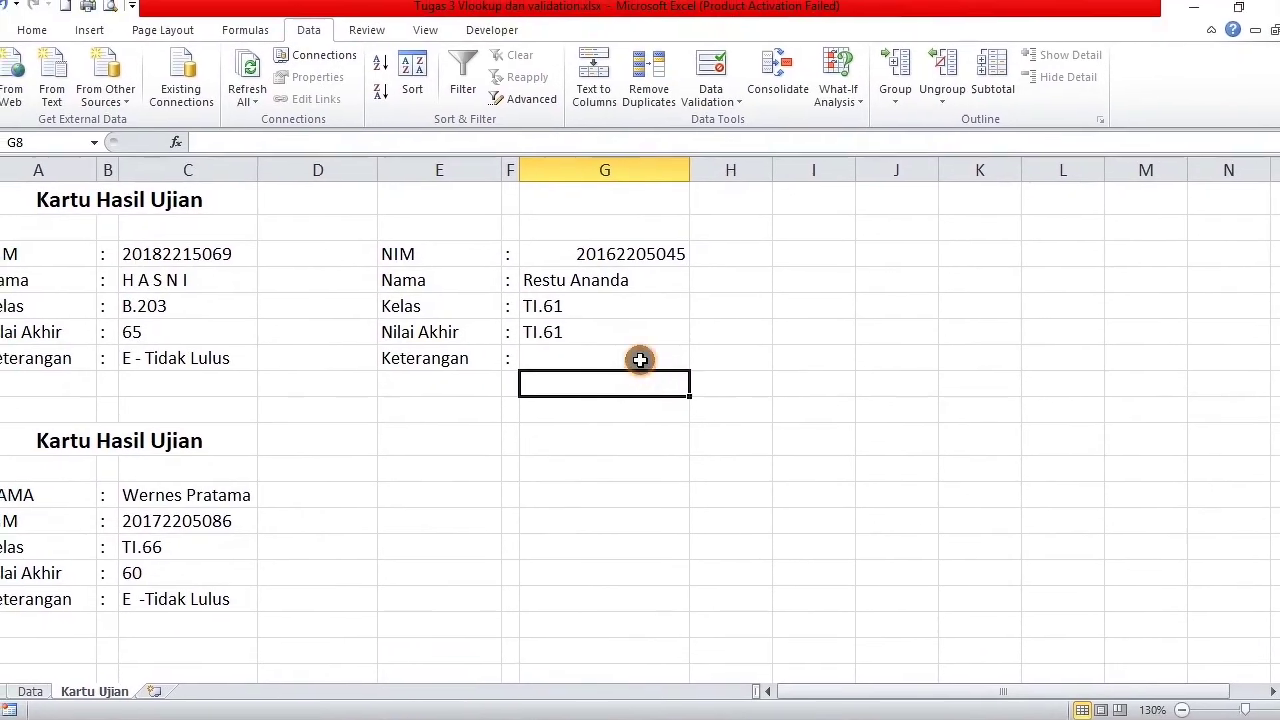
{"action": "left_click", "coordinate": [668, 339]}
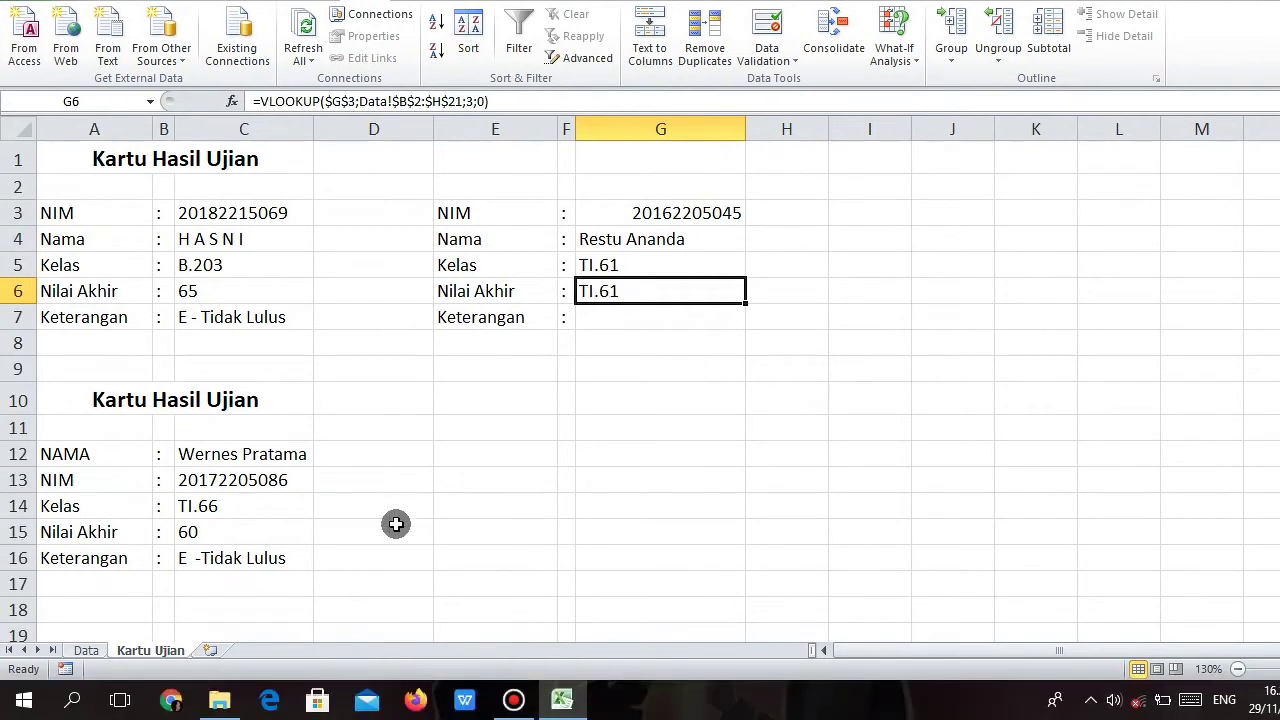
{"action": "left_click", "coordinate": [96, 652]}
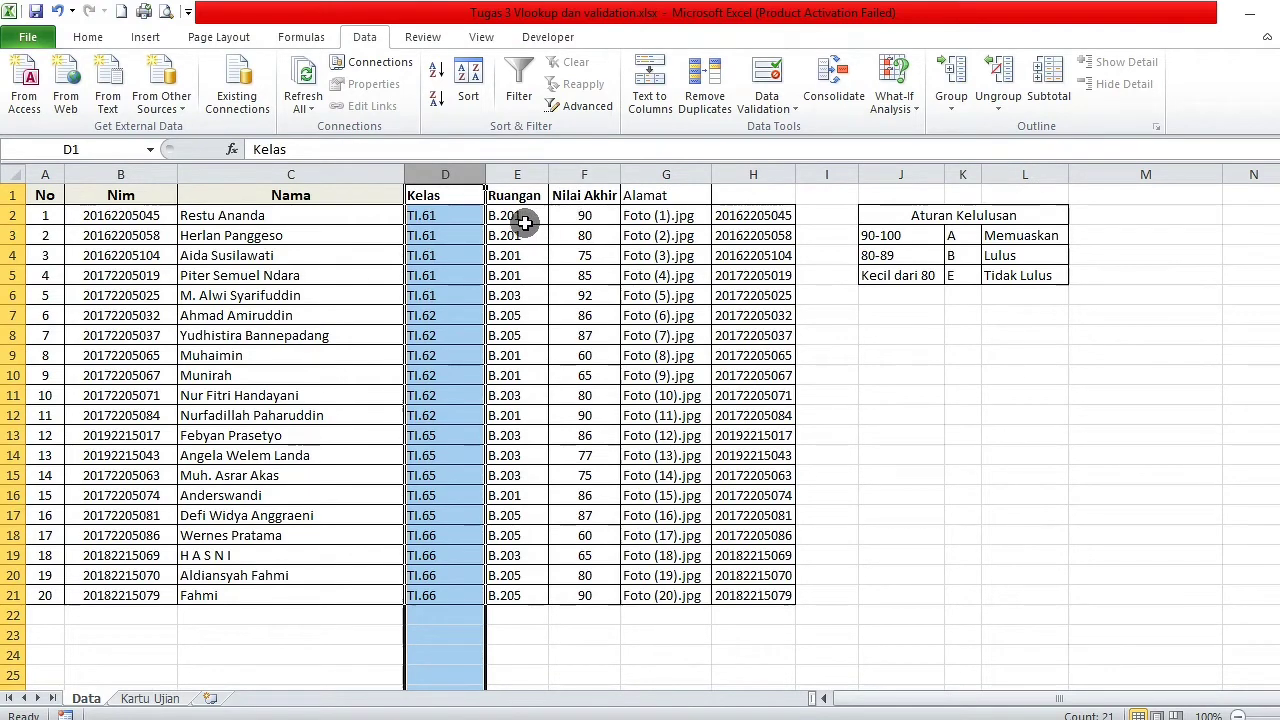
{"action": "left_click", "coordinate": [585, 218]}
{"action": "left_click", "coordinate": [584, 174]}
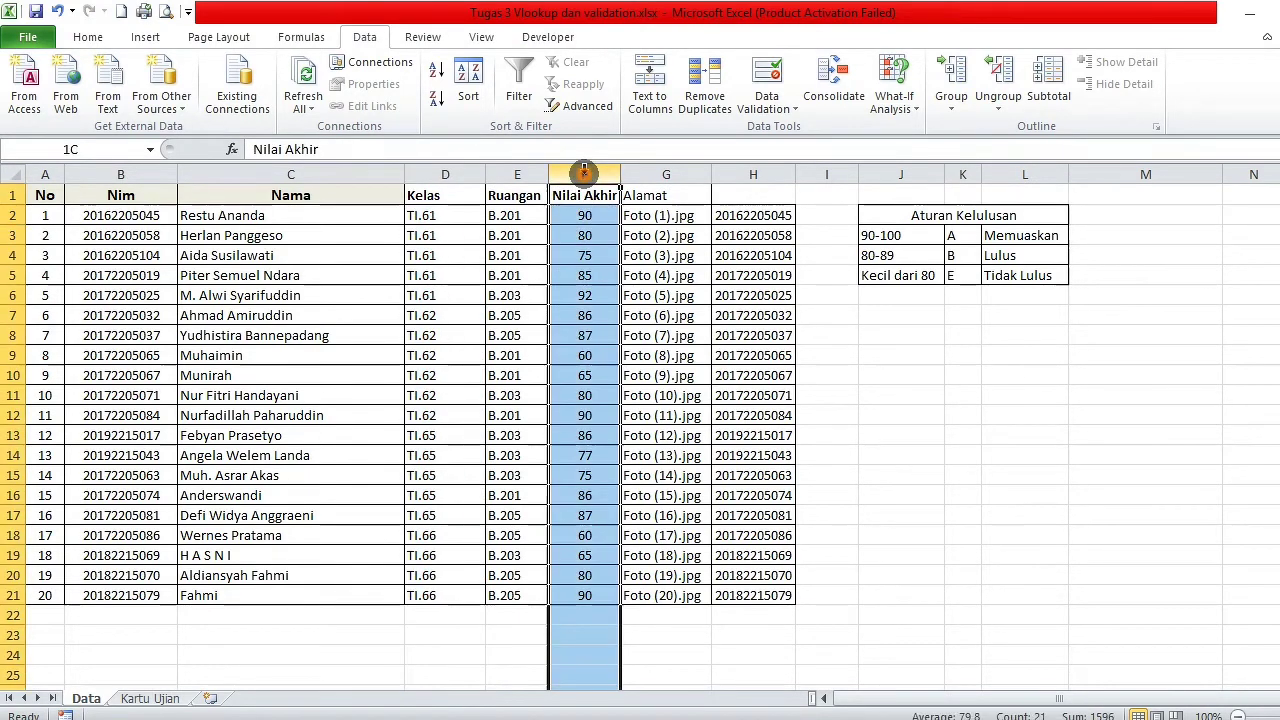
{"action": "left_click", "coordinate": [163, 193]}
{"action": "key", "text": "ctrl+a"}
{"action": "left_click", "coordinate": [163, 211]}
{"action": "left_click", "coordinate": [243, 213]}
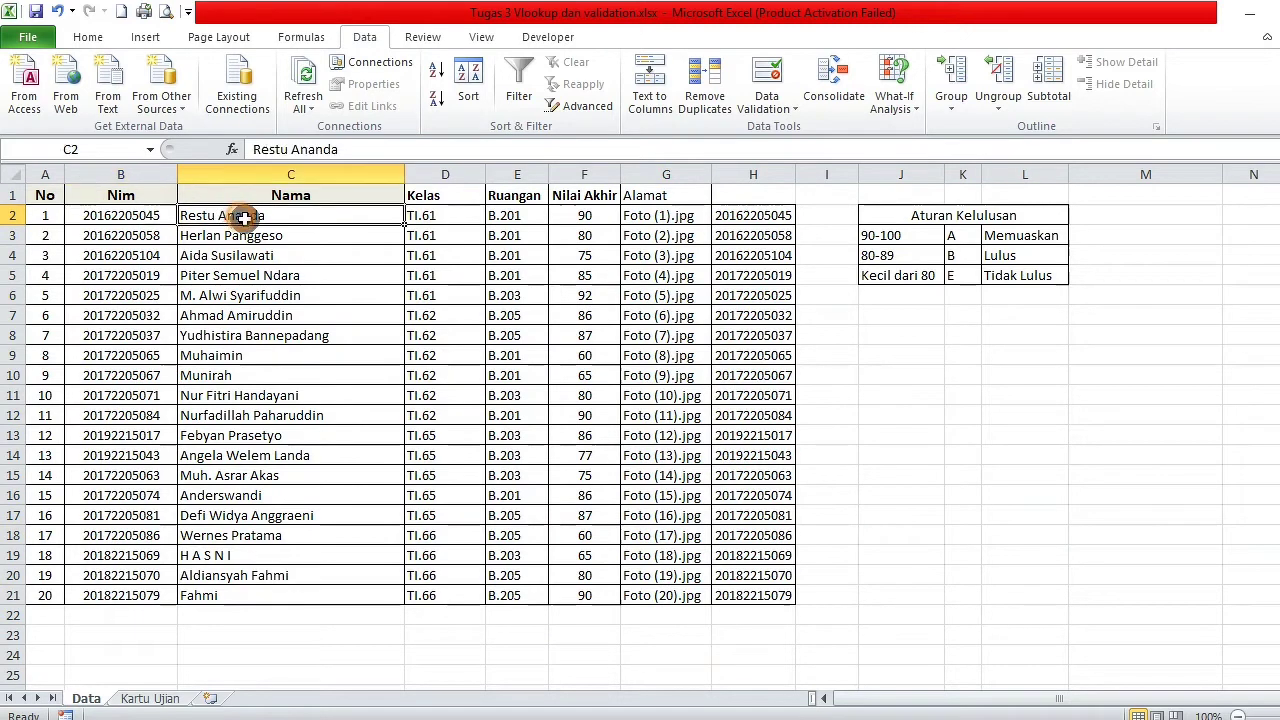
{"action": "left_click", "coordinate": [429, 215]}
{"action": "left_click", "coordinate": [500, 216]}
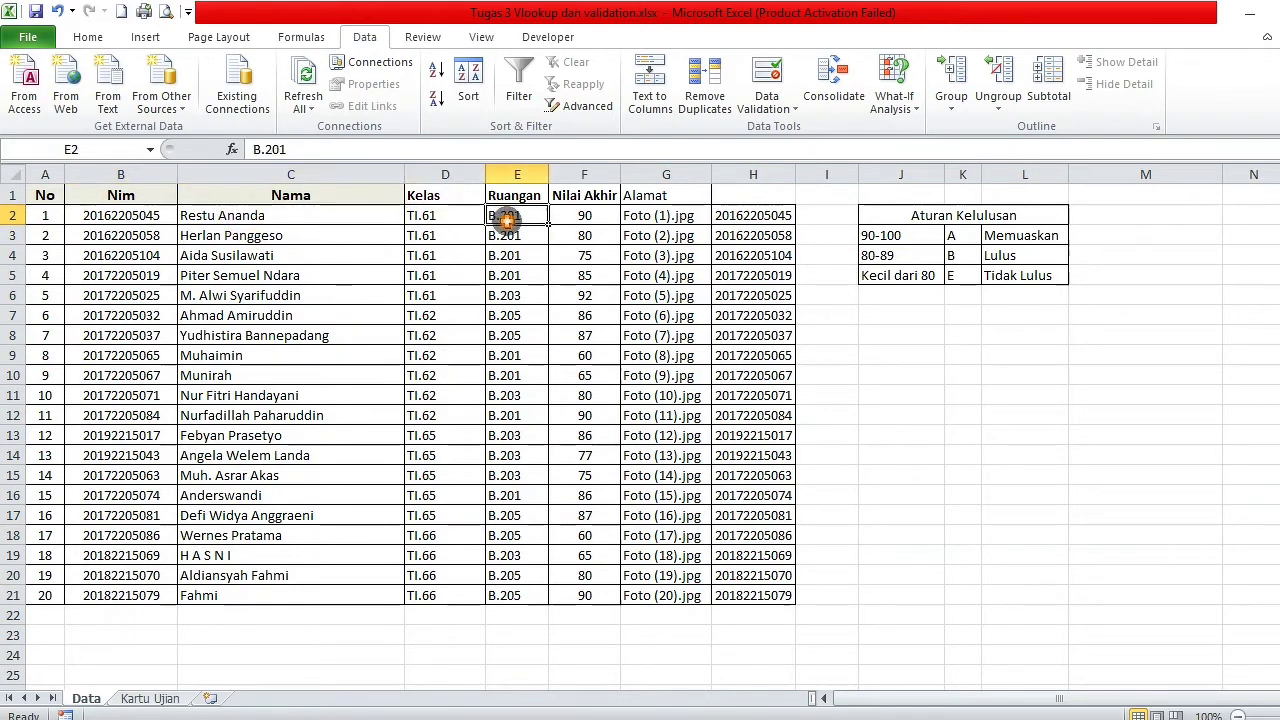
{"action": "left_click", "coordinate": [576, 217]}
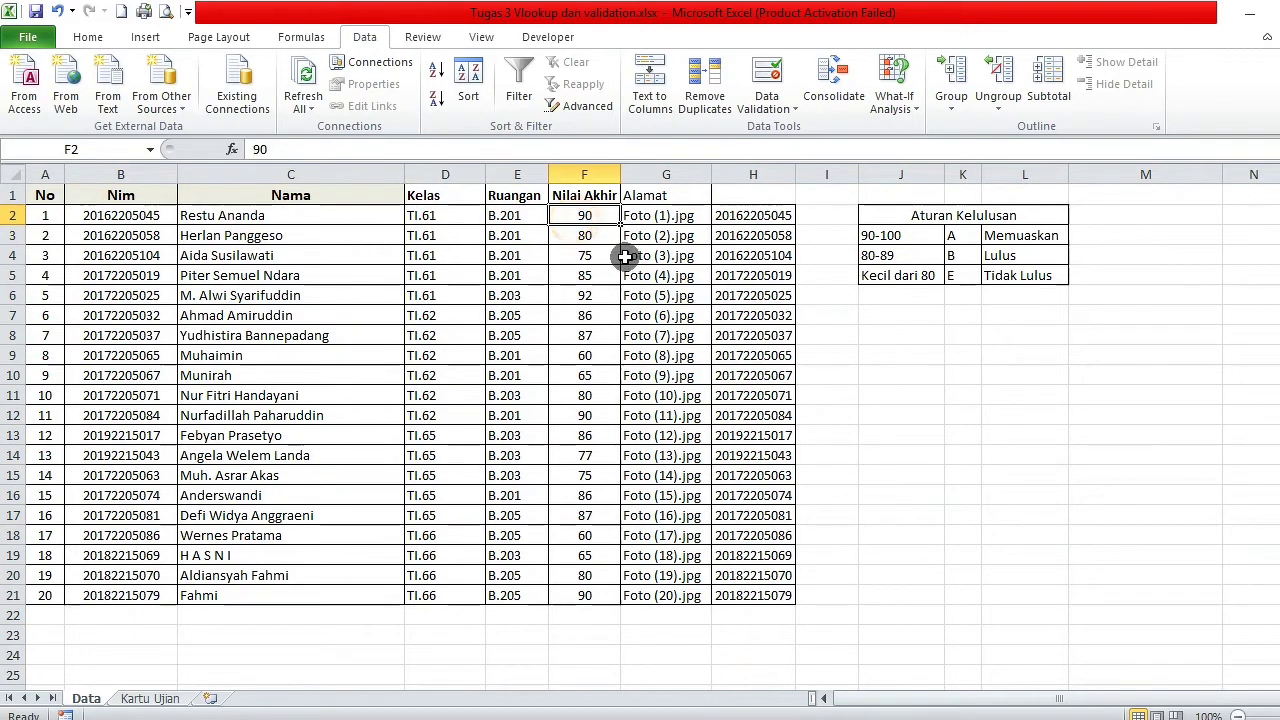
{"action": "left_click", "coordinate": [586, 174]}
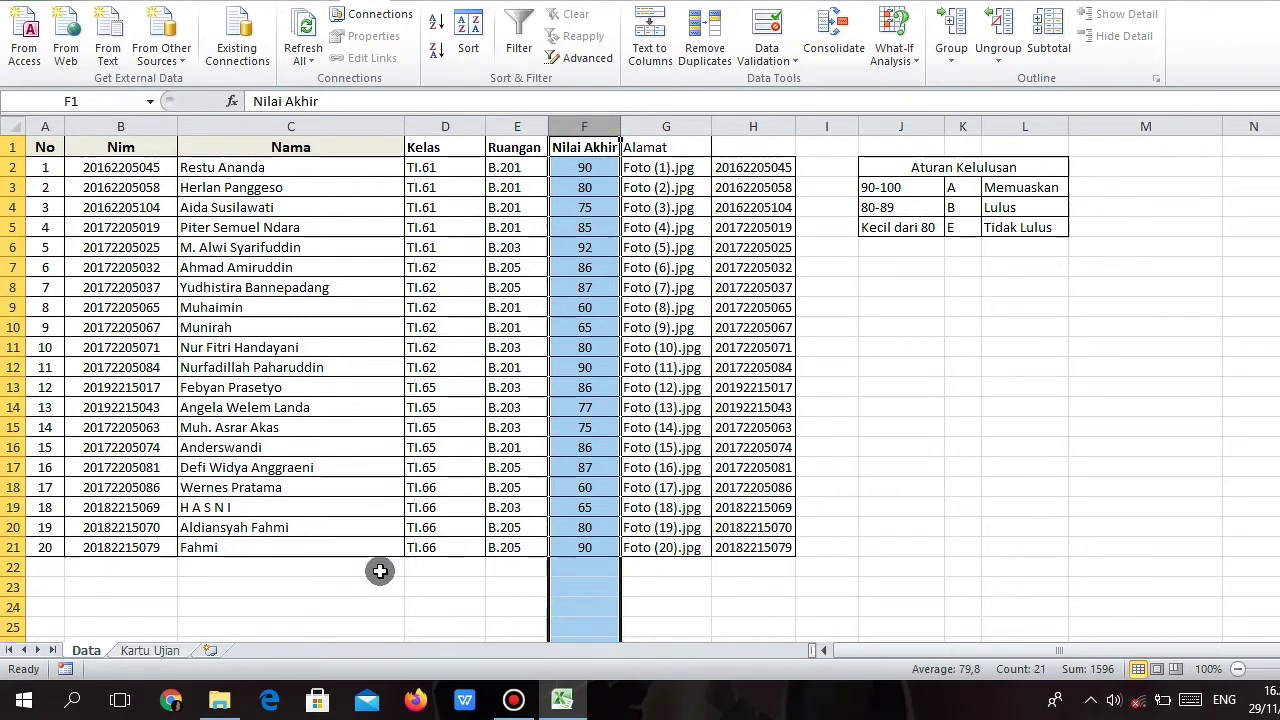
Step: Set the column index of the Nilai Akhir VLOOKUP formula in Kartu Ujian cell G6 to 5
{"action": "left_click", "coordinate": [172, 650]}
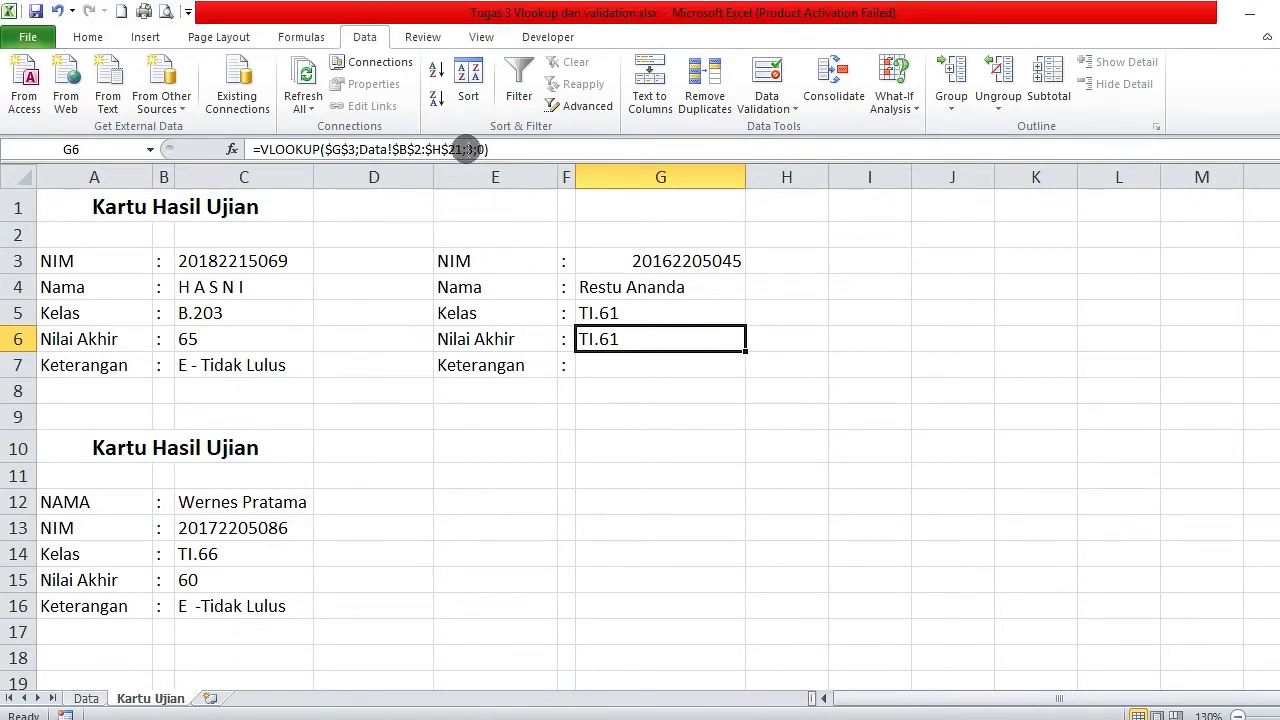
{"action": "double_click", "coordinate": [467, 149]}
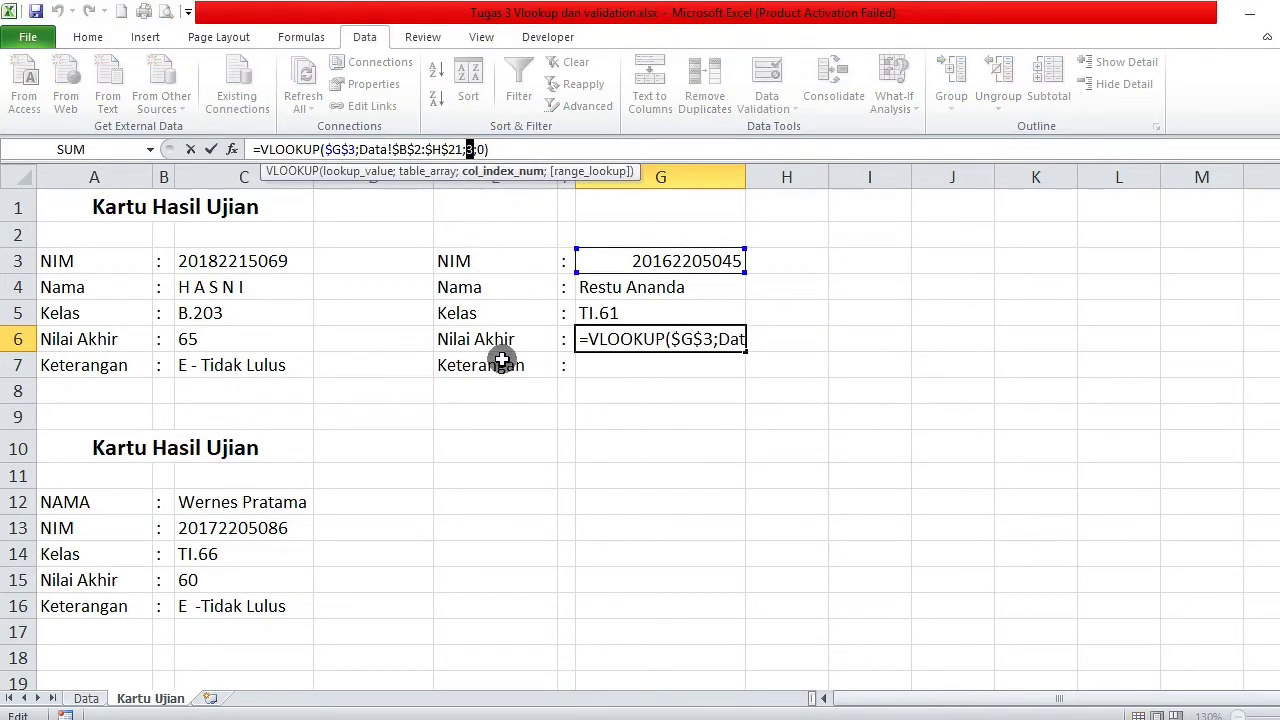
{"action": "type", "text": "5"}
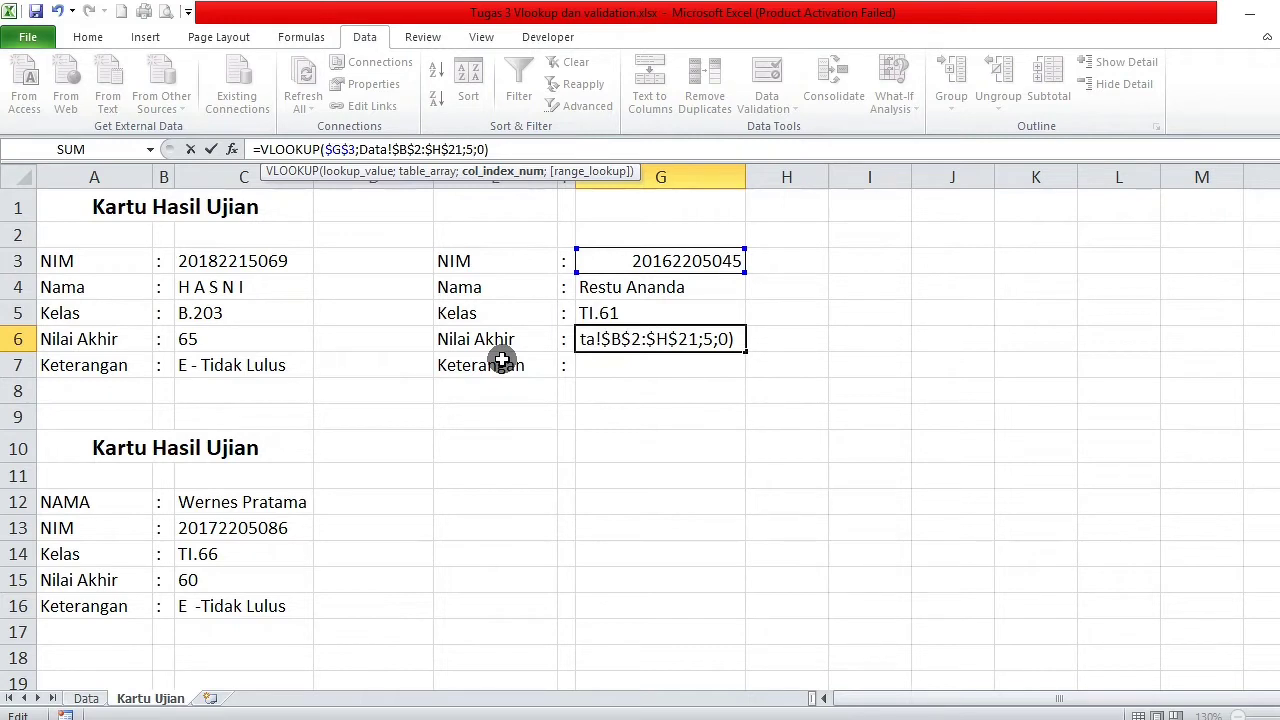
{"action": "key", "text": "Return"}
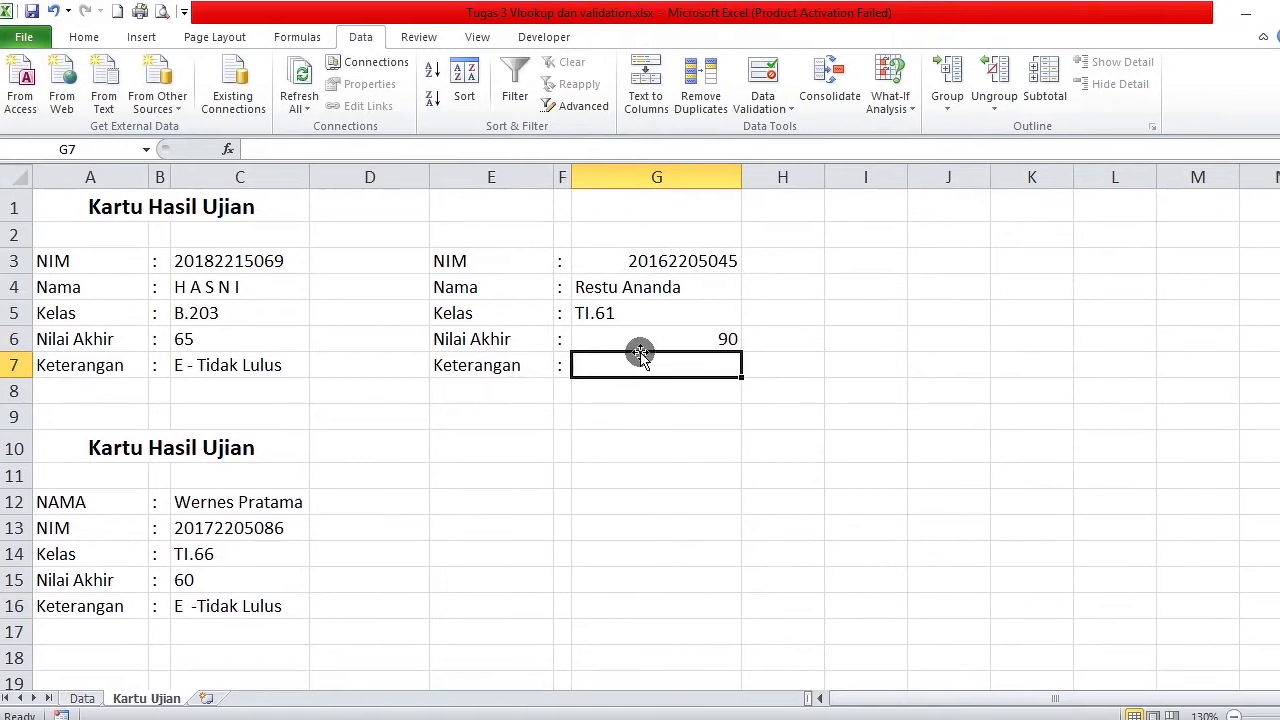
Step: Choose a different student's NIM from the validation list in G3 to test the lookup formulas
{"action": "left_click", "coordinate": [640, 265]}
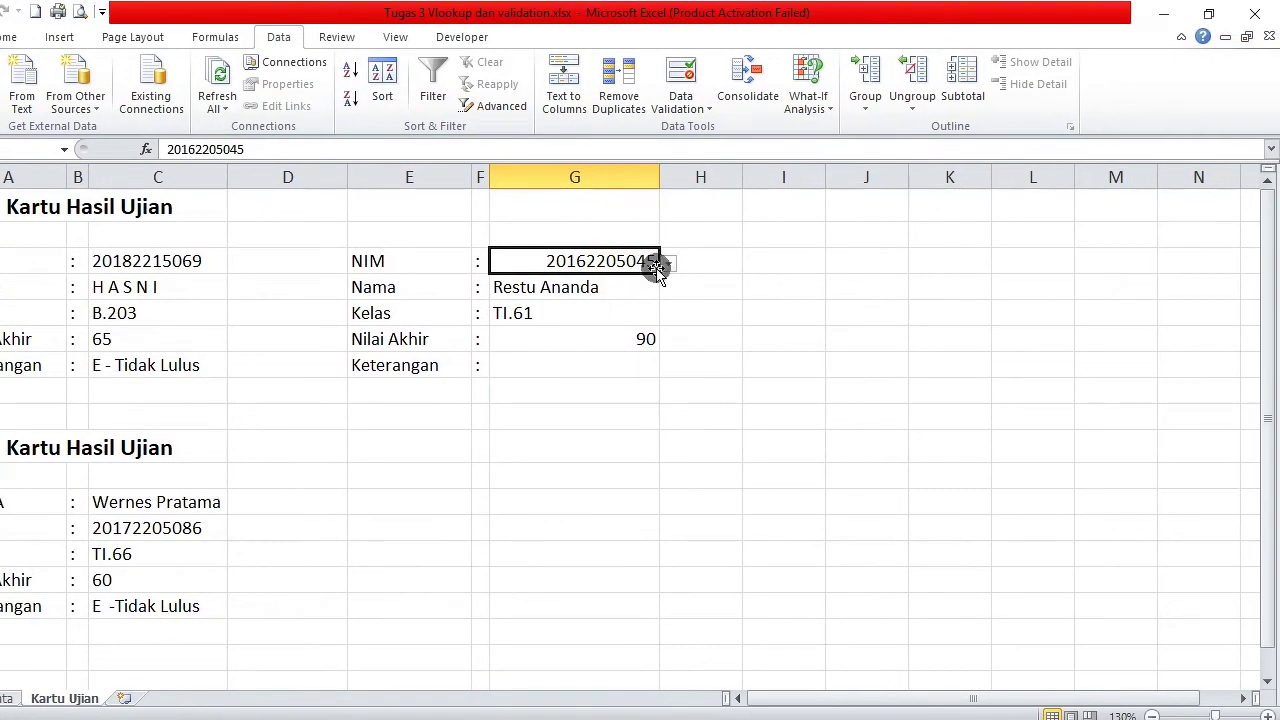
{"action": "left_click", "coordinate": [666, 263]}
{"action": "left_click", "coordinate": [600, 352]}
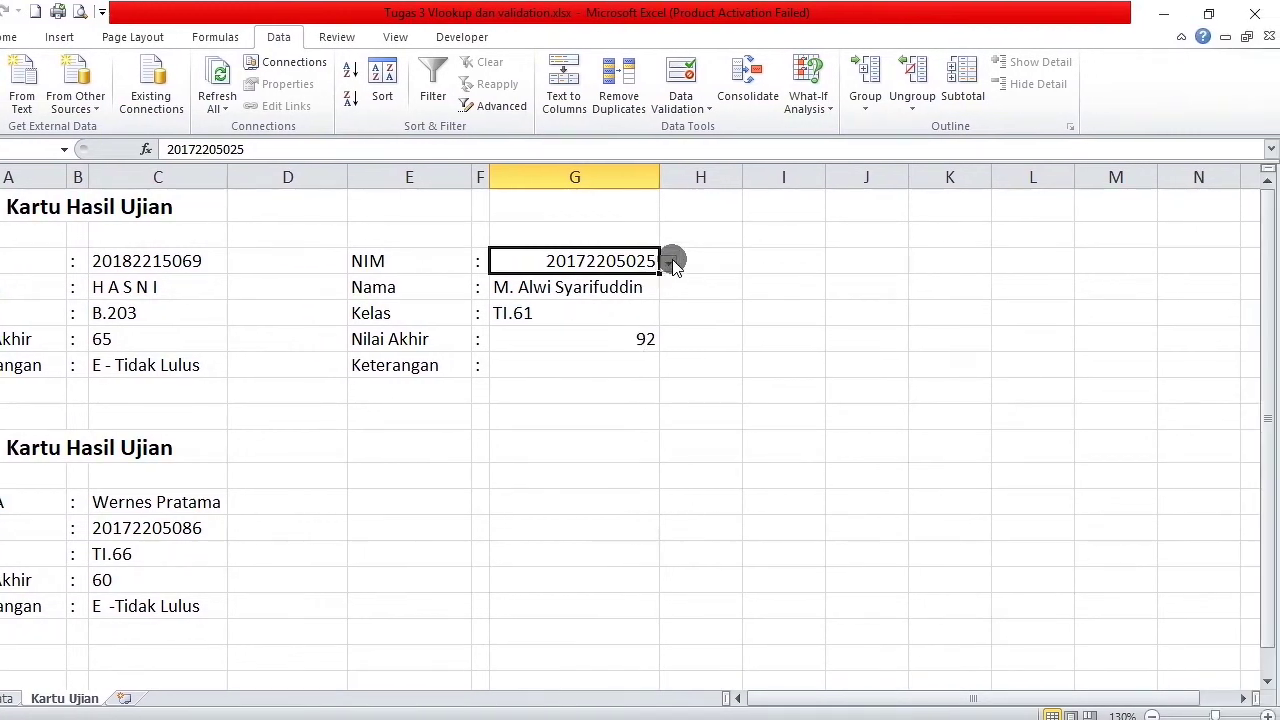
{"action": "left_click", "coordinate": [668, 262]}
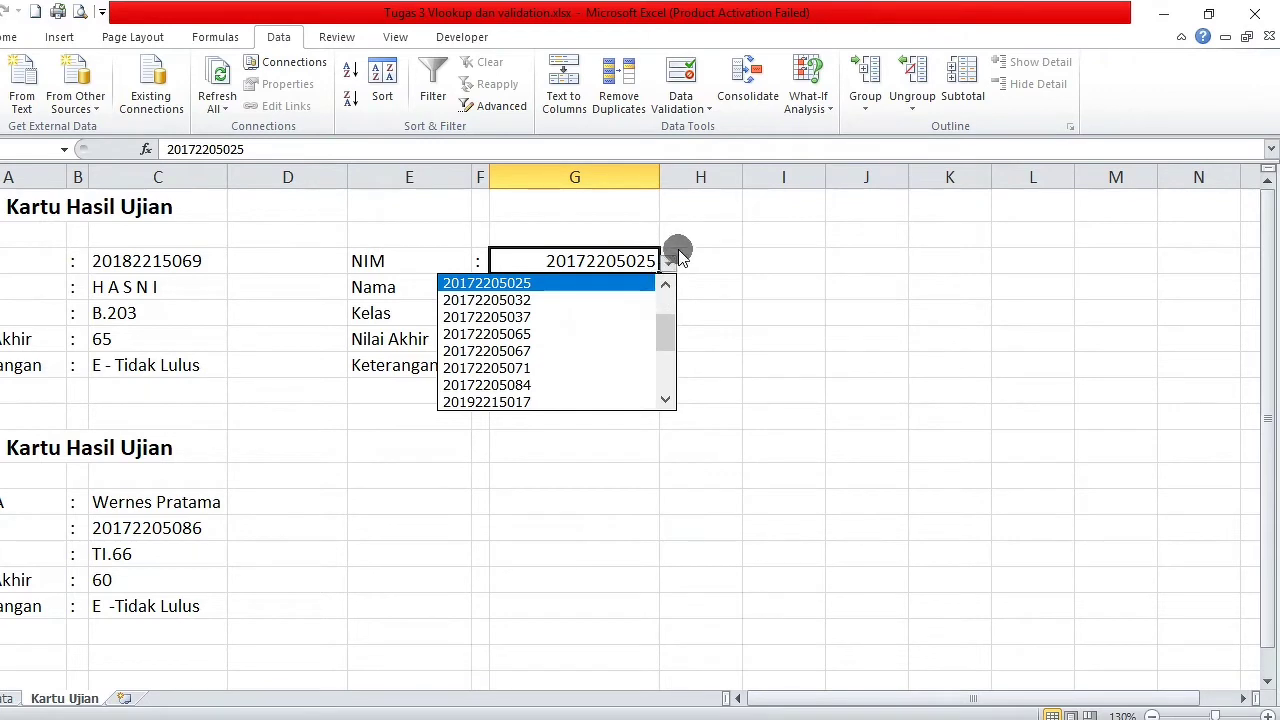
{"action": "left_click", "coordinate": [672, 259]}
Step: Begin an IF formula in the Keterangan cell G7 that returns "A" when G6>89
{"action": "left_click", "coordinate": [591, 364]}
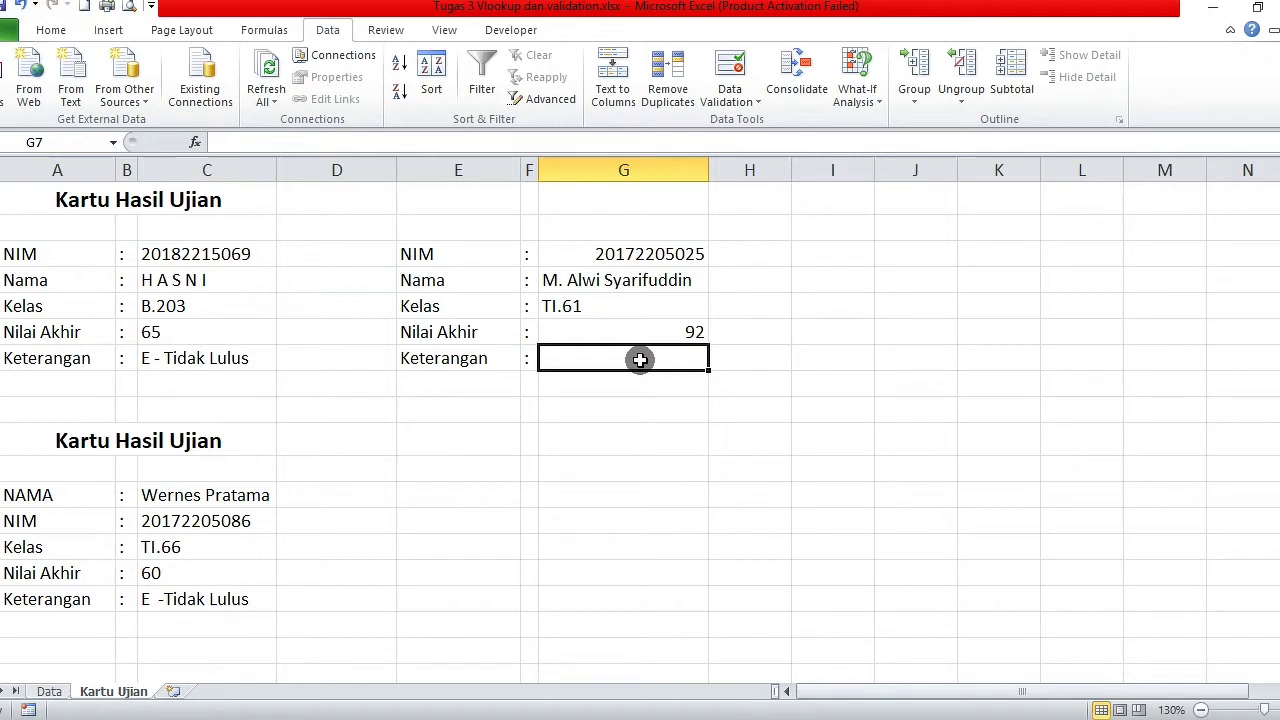
{"action": "type", "text": "="}
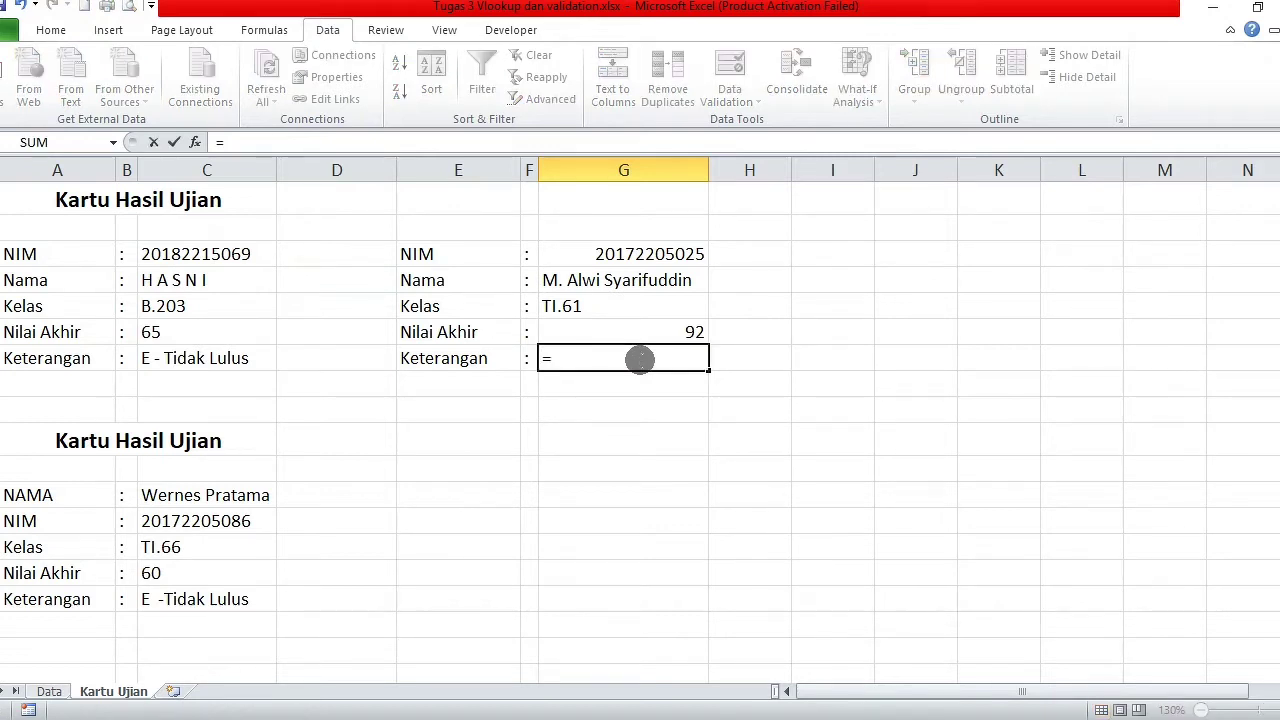
{"action": "type", "text": "IF("}
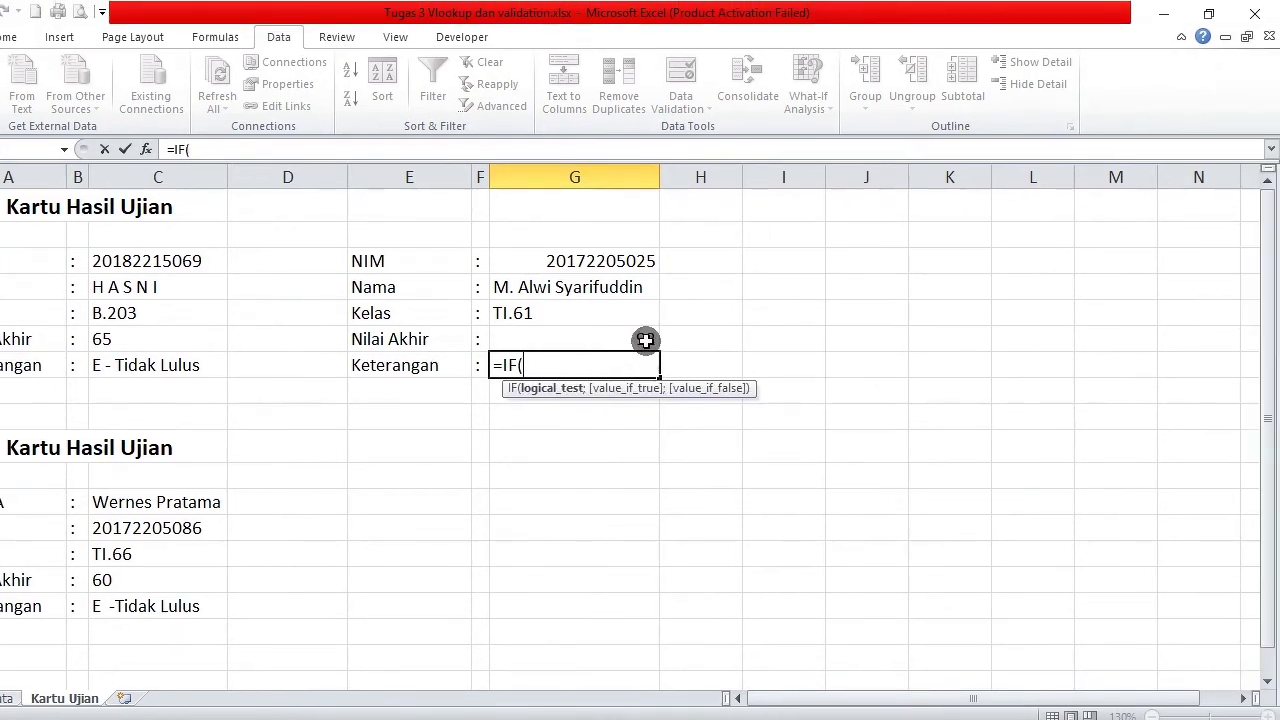
{"action": "left_click", "coordinate": [694, 334]}
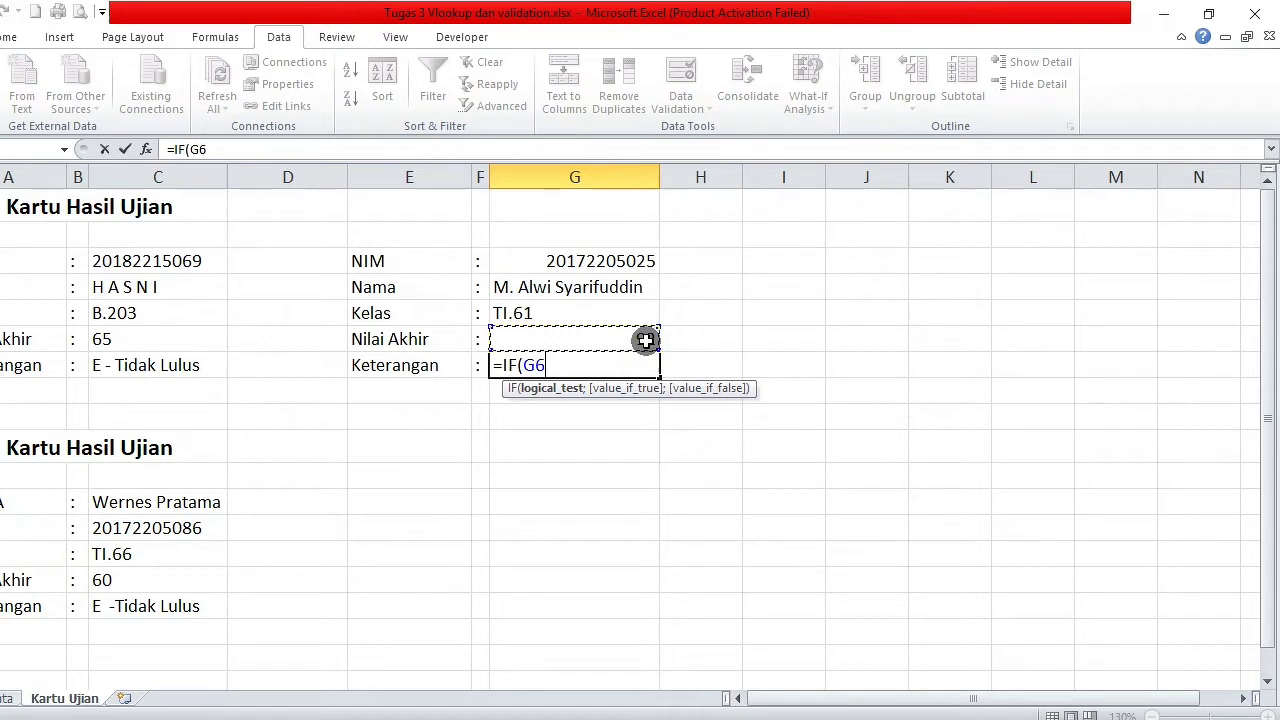
{"action": "type", "text": ">89;\""}
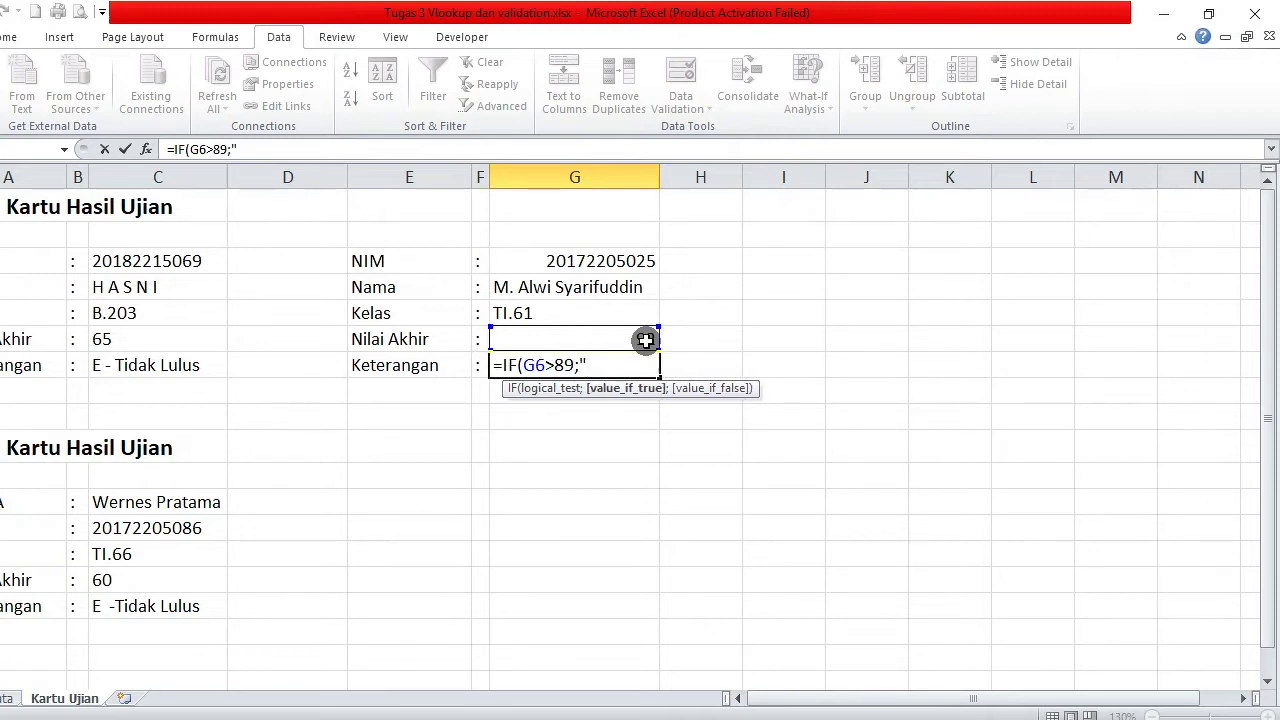
{"action": "type", "text": "A\";"}
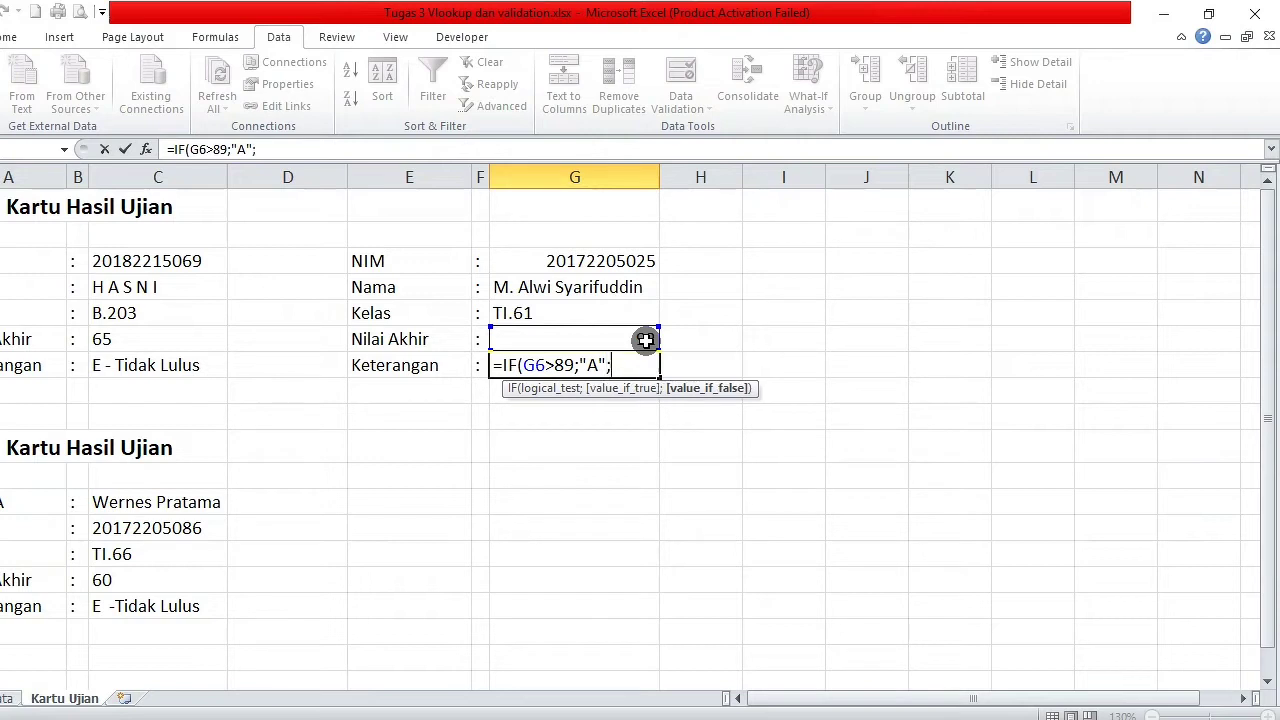
Step: Complete the G7 formula with a nested IF that returns "B" when G6>78 and "E" otherwise
{"action": "type", "text": "IF"}
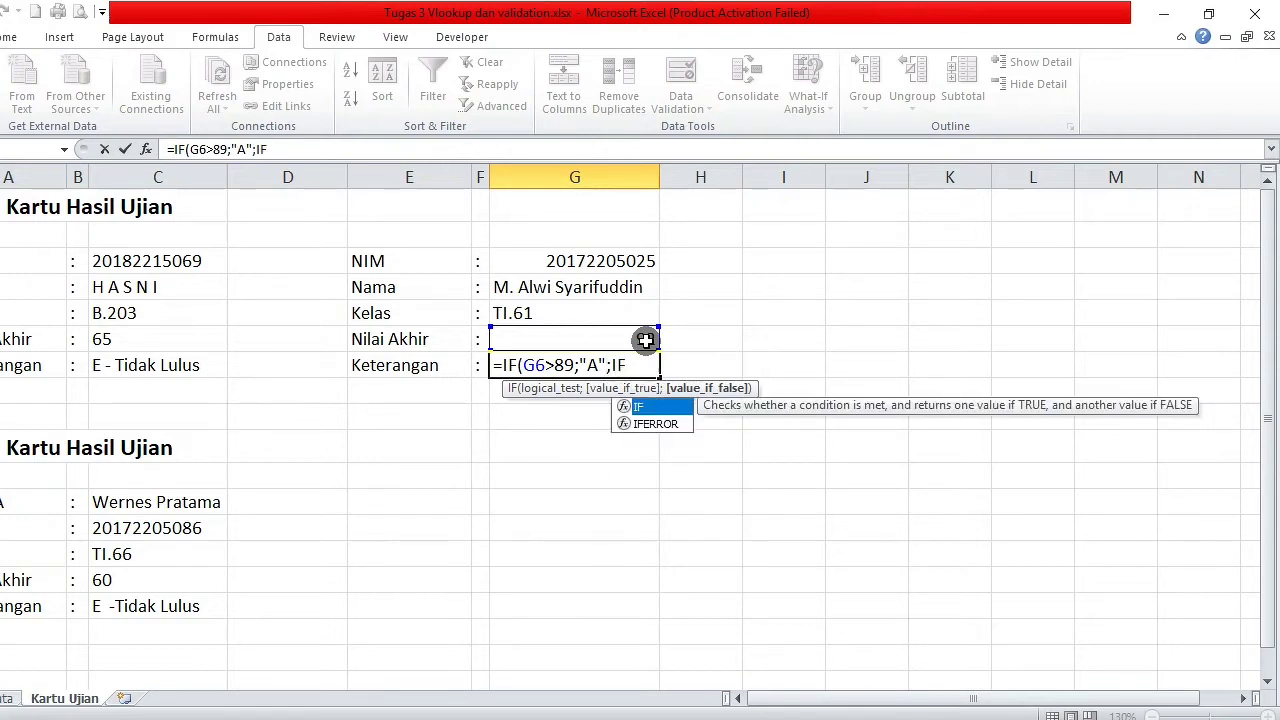
{"action": "type", "text": ">"}
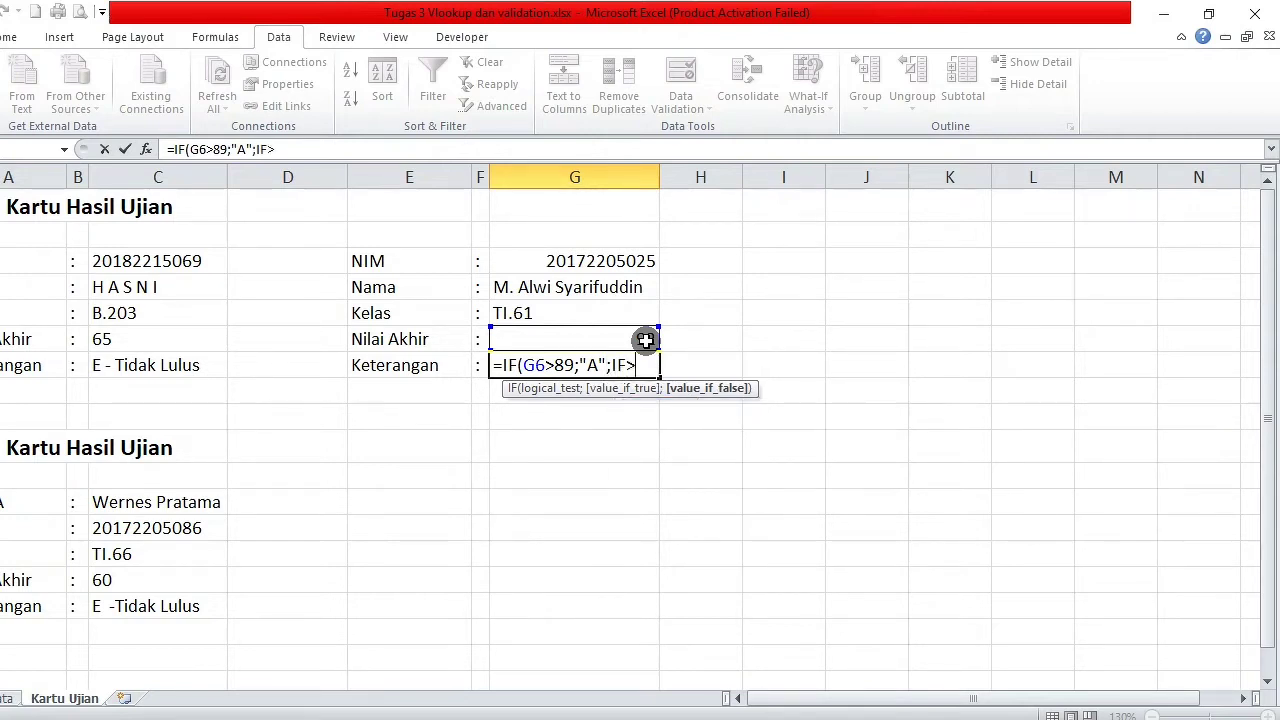
{"action": "key", "text": "BackSpace"}
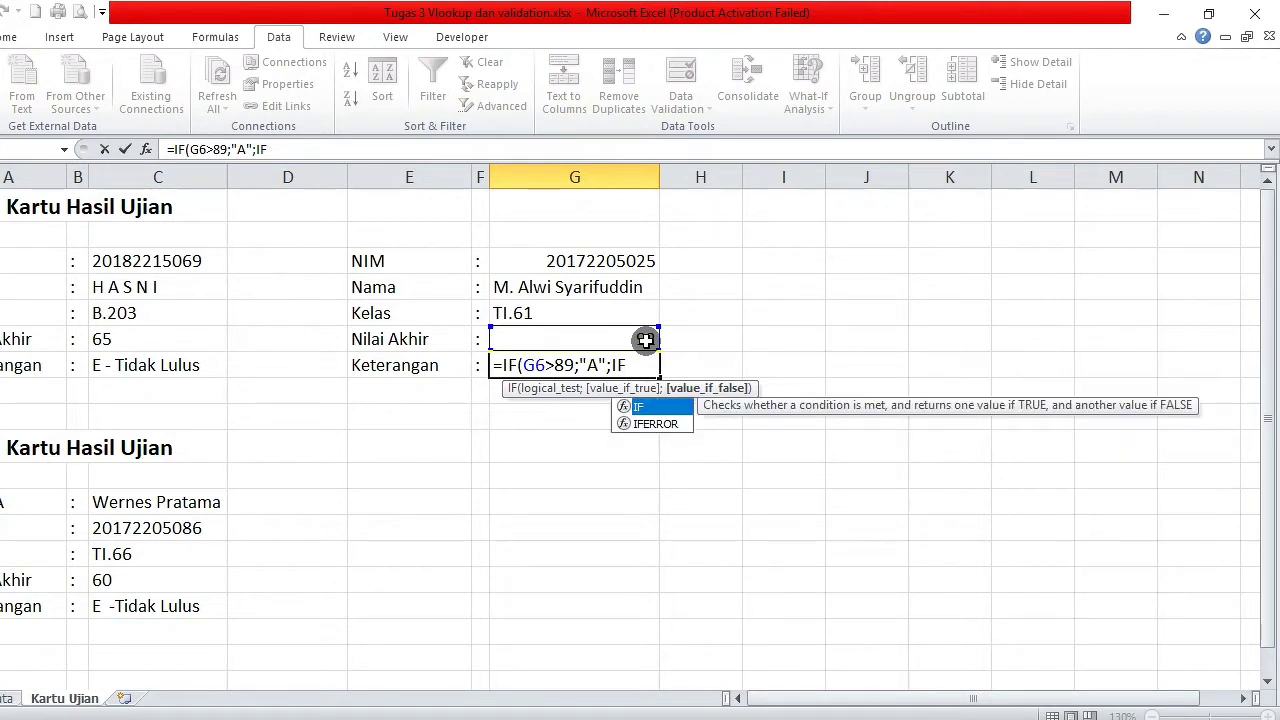
{"action": "type", "text": "("}
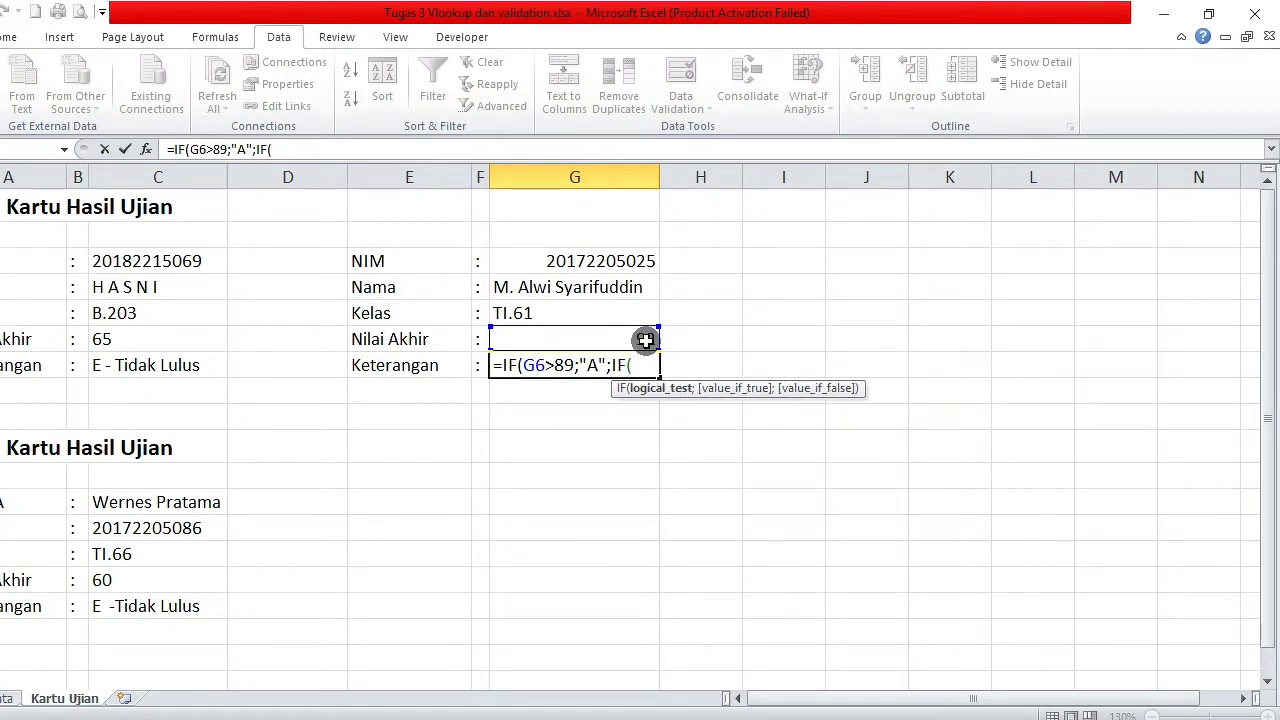
{"action": "left_click", "coordinate": [645, 340]}
{"action": "type", "text": ">78;"}
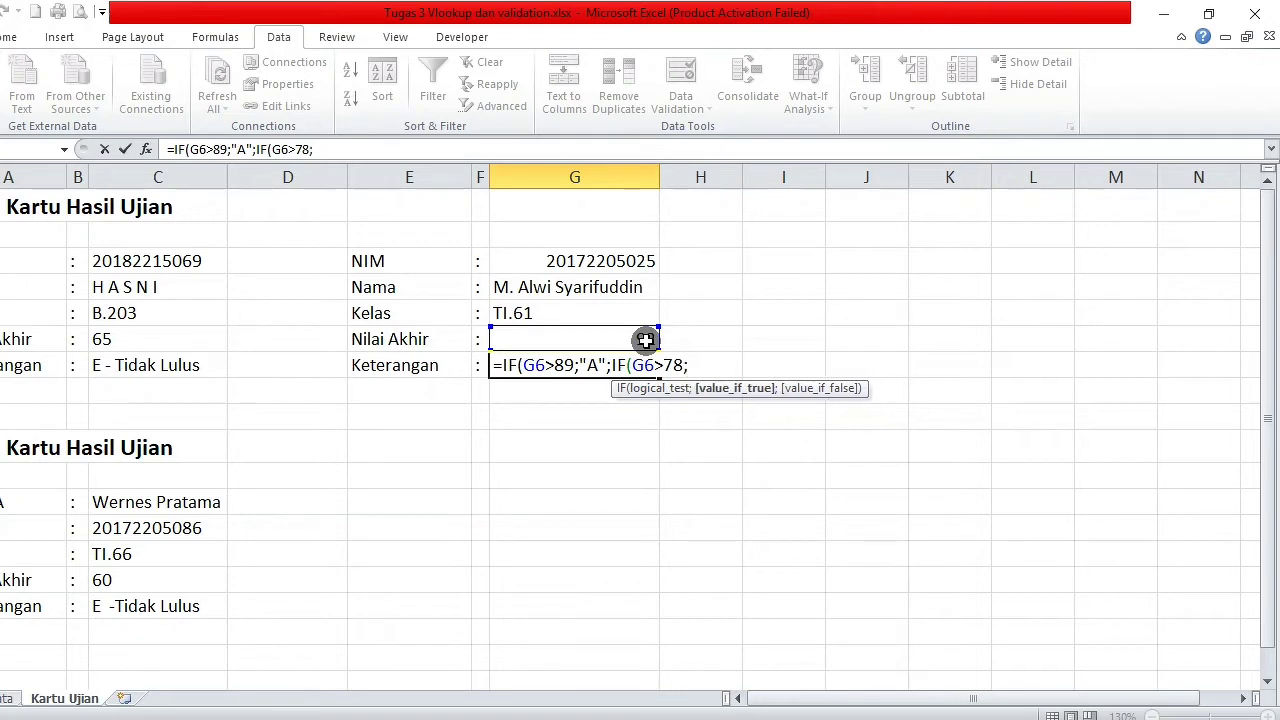
{"action": "type", "text": "\"B\";"}
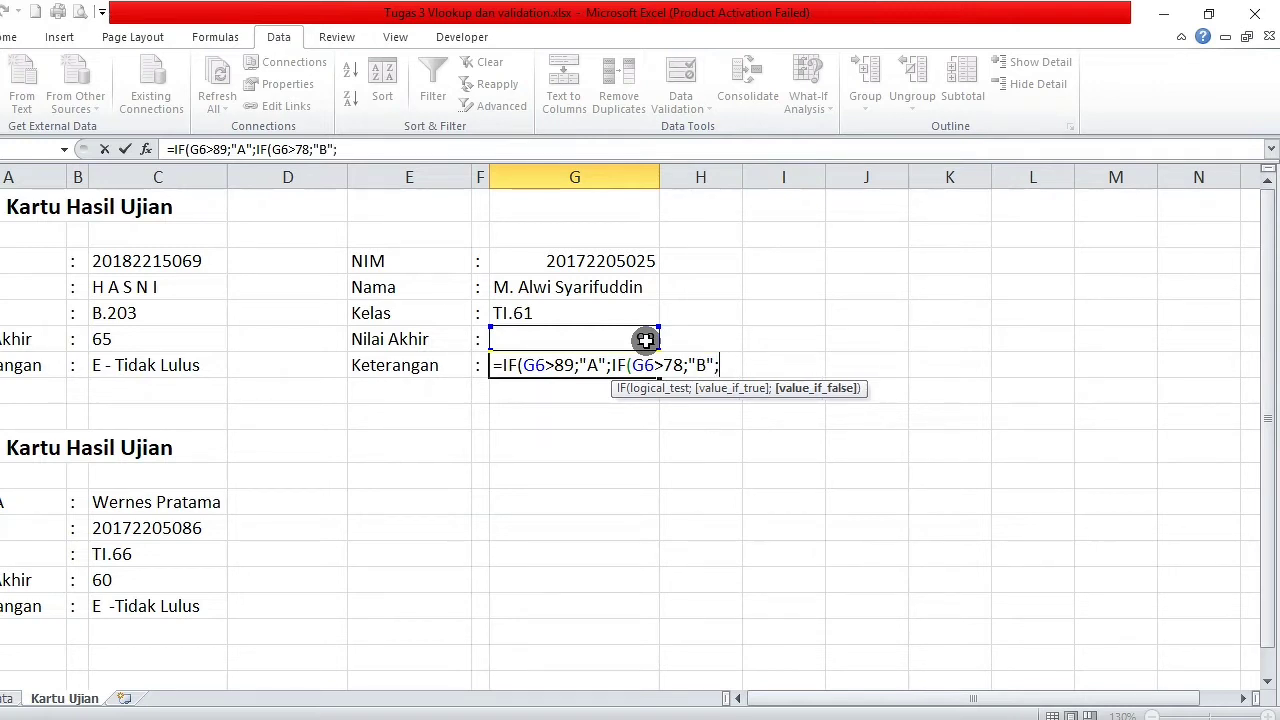
{"action": "type", "text": "\"E\"))"}
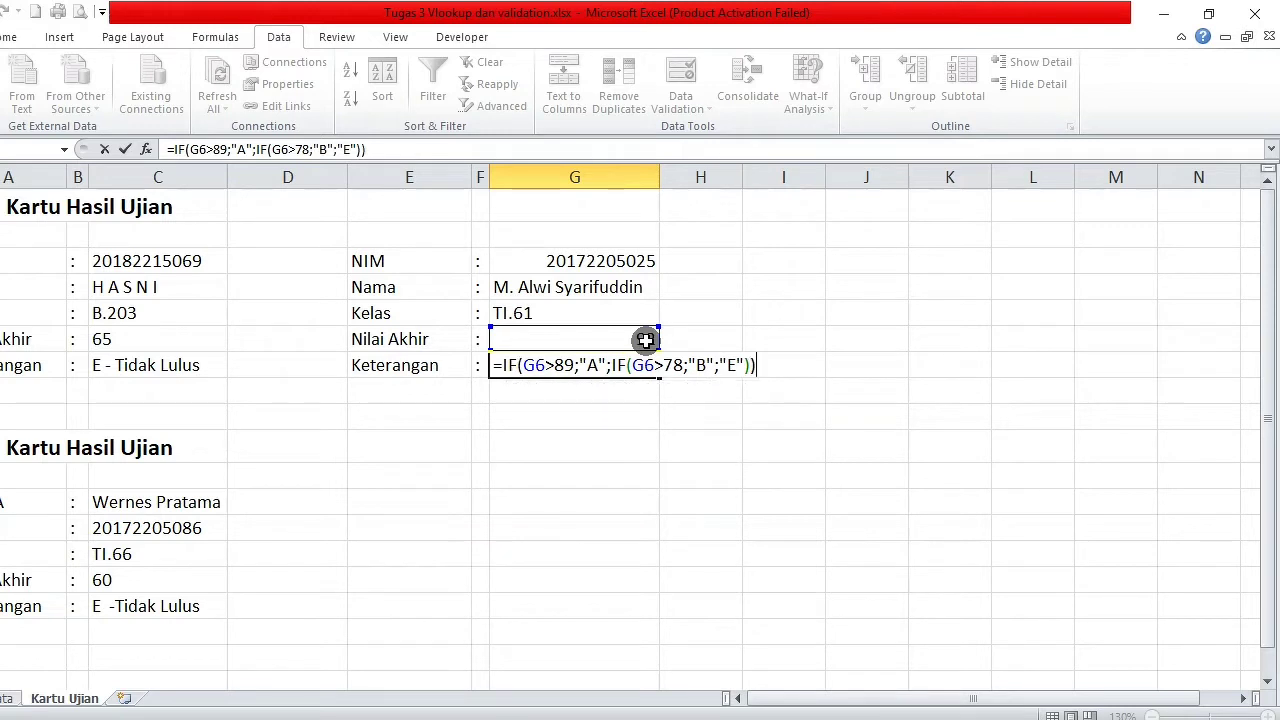
{"action": "key", "text": "Return"}
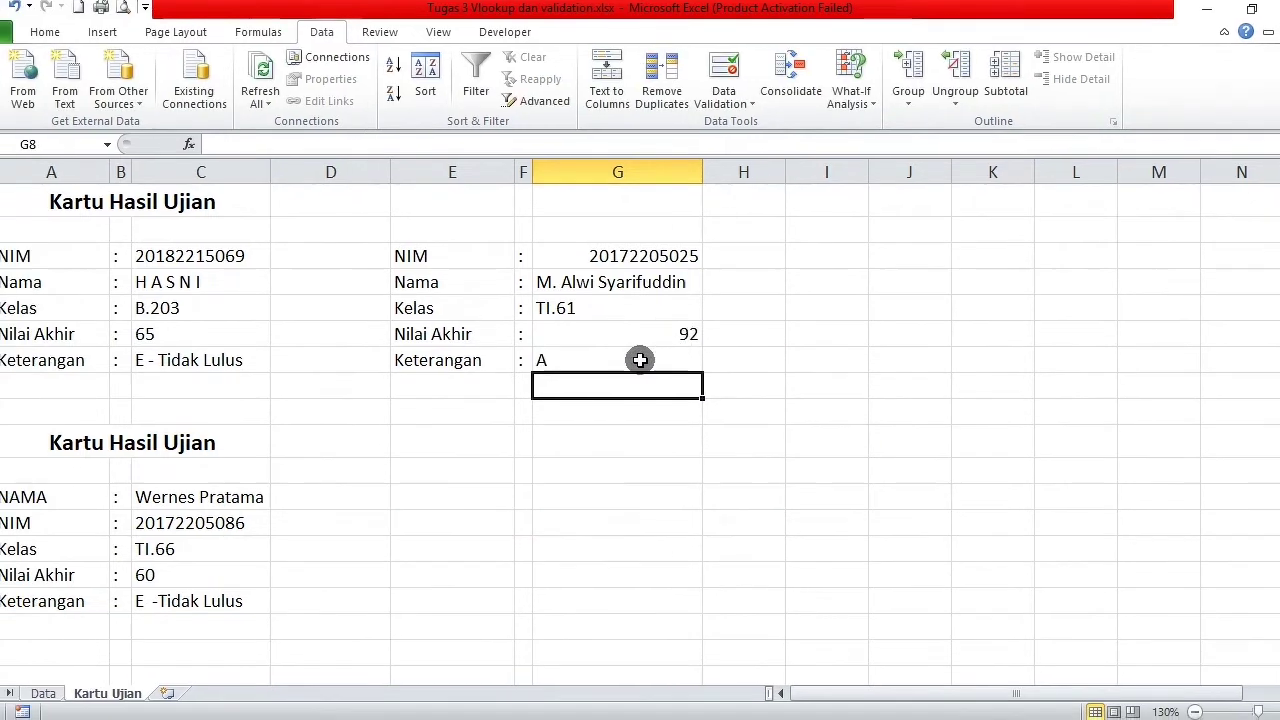
Step: Copy the Aturan Kelulusan table from J2:L5 on the Data sheet and paste it at L3 on the Kartu Ujian sheet
{"action": "left_click", "coordinate": [595, 365]}
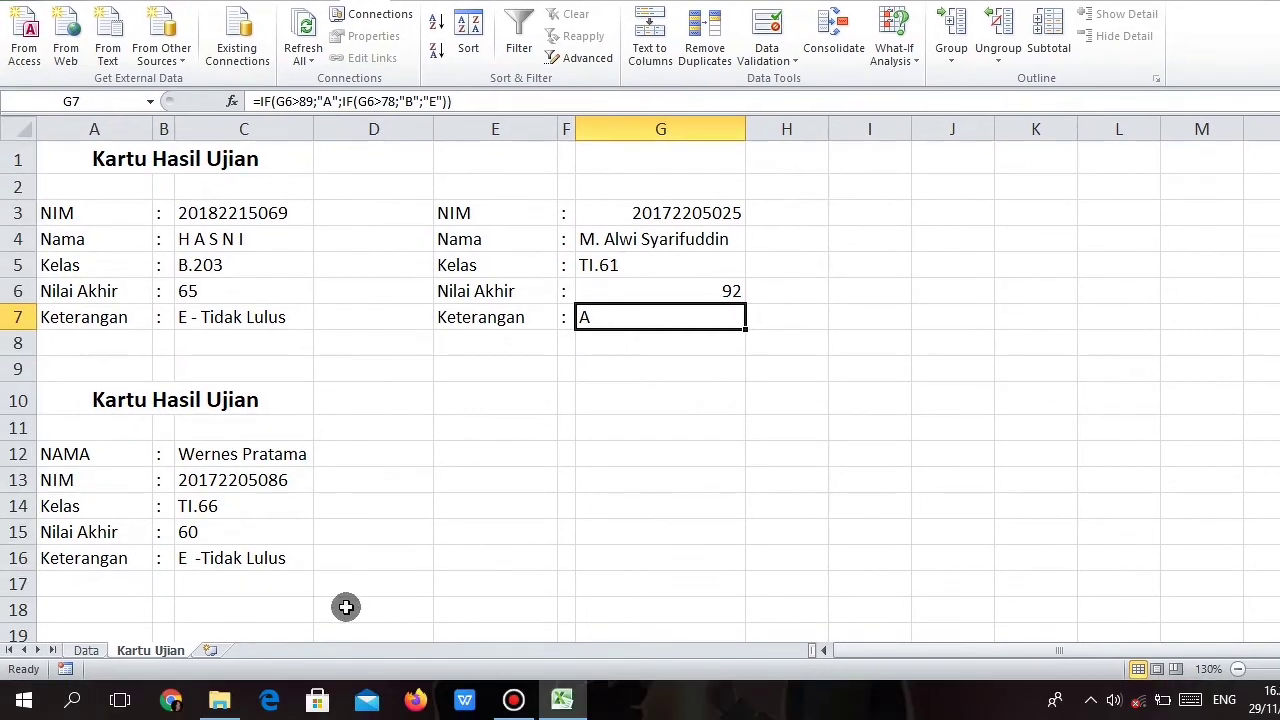
{"action": "left_click", "coordinate": [88, 650]}
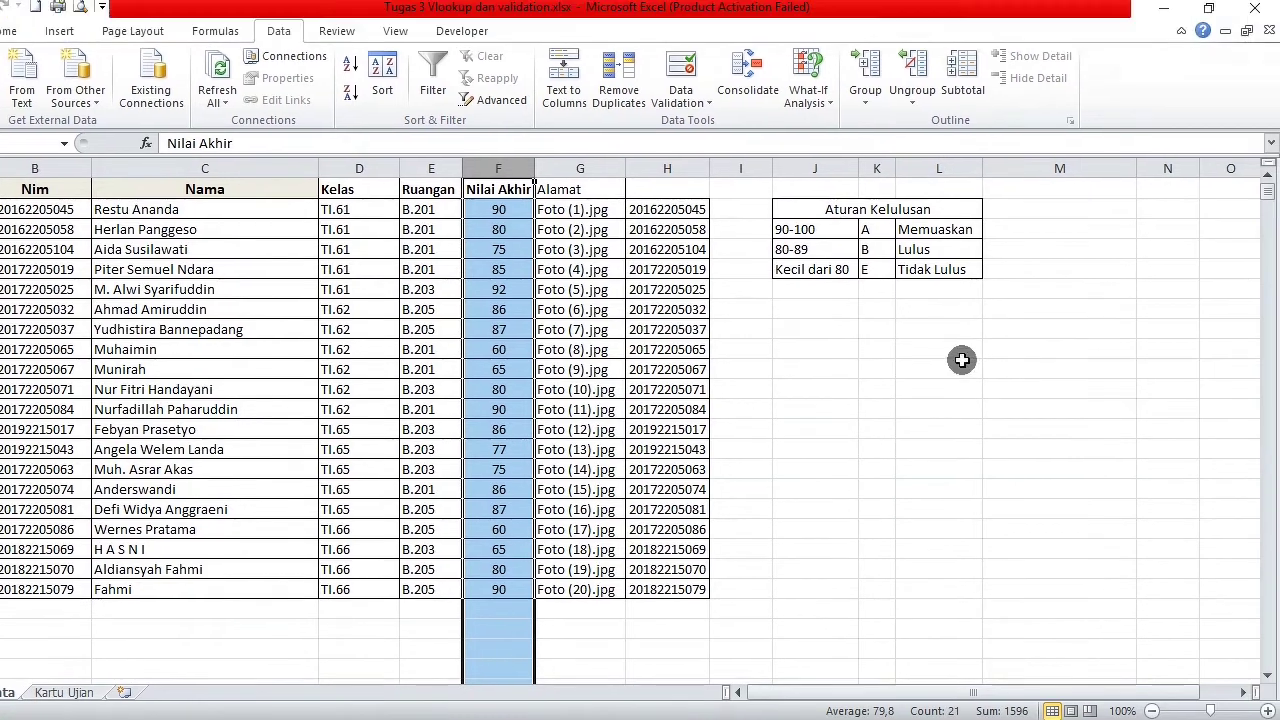
{"action": "left_click", "coordinate": [962, 360]}
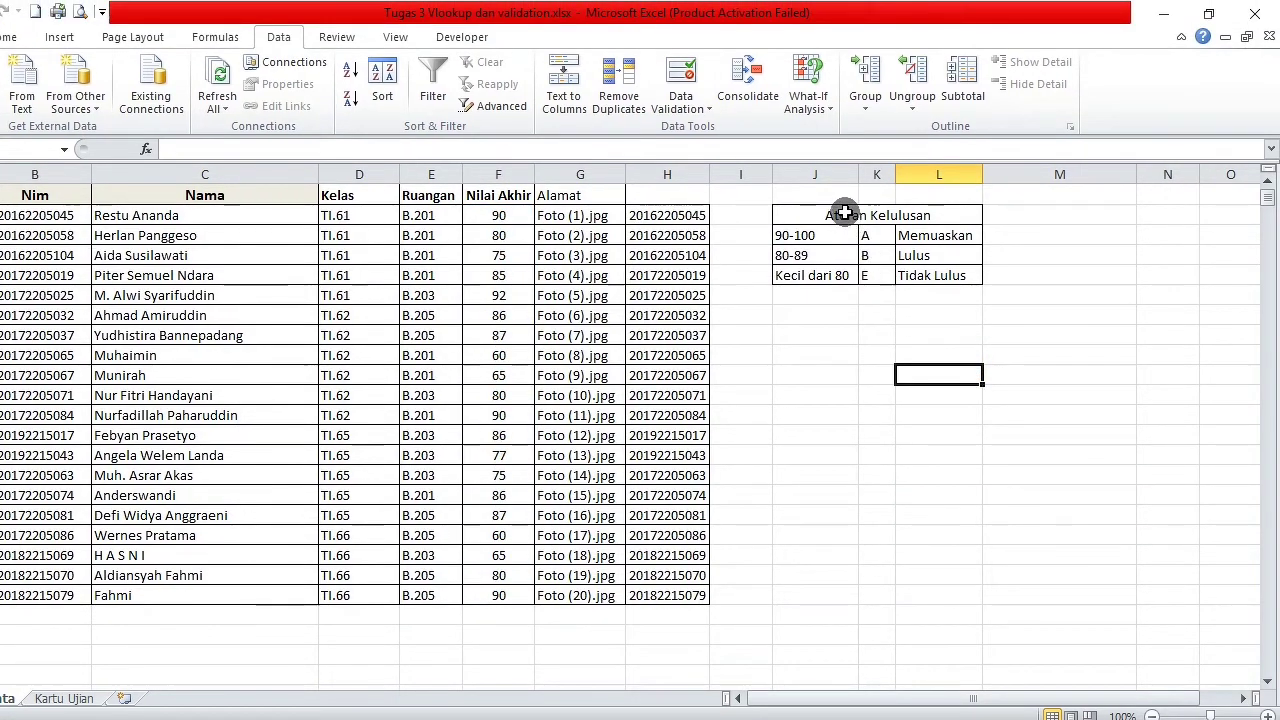
{"action": "left_click_drag", "start_coordinate": [845, 212], "coordinate": [945, 281]}
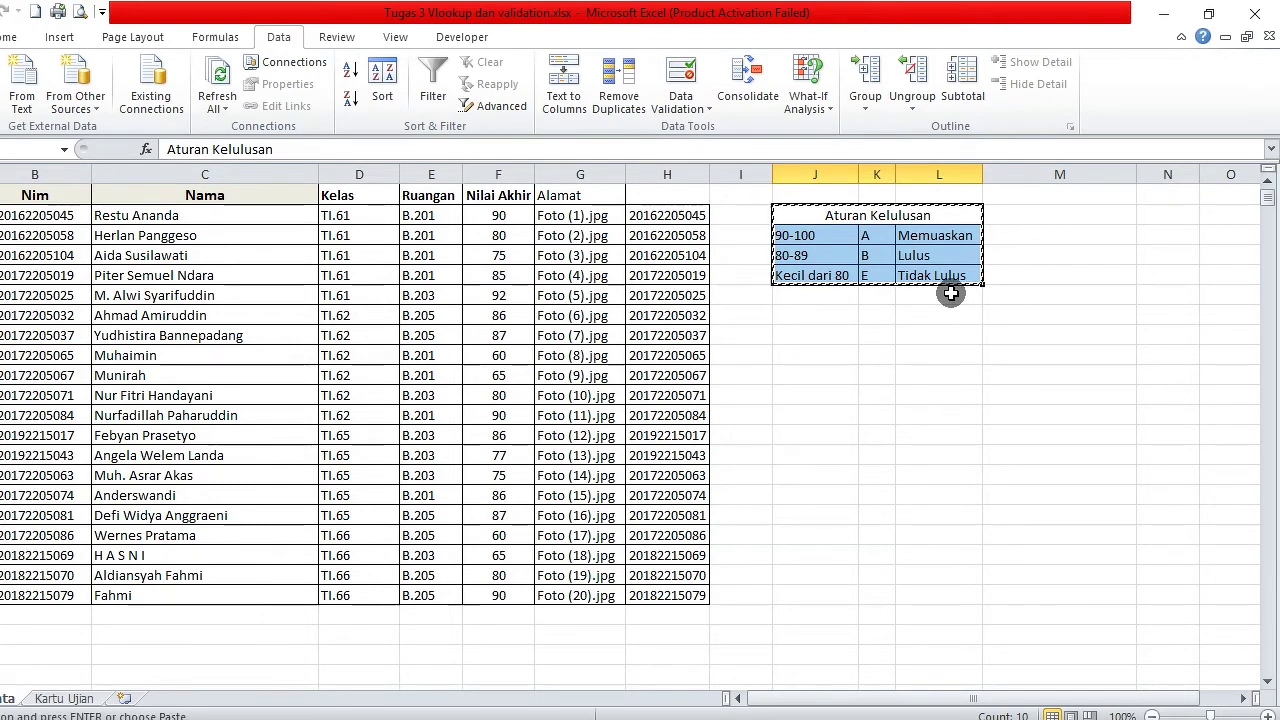
{"action": "key", "text": "ctrl+c"}
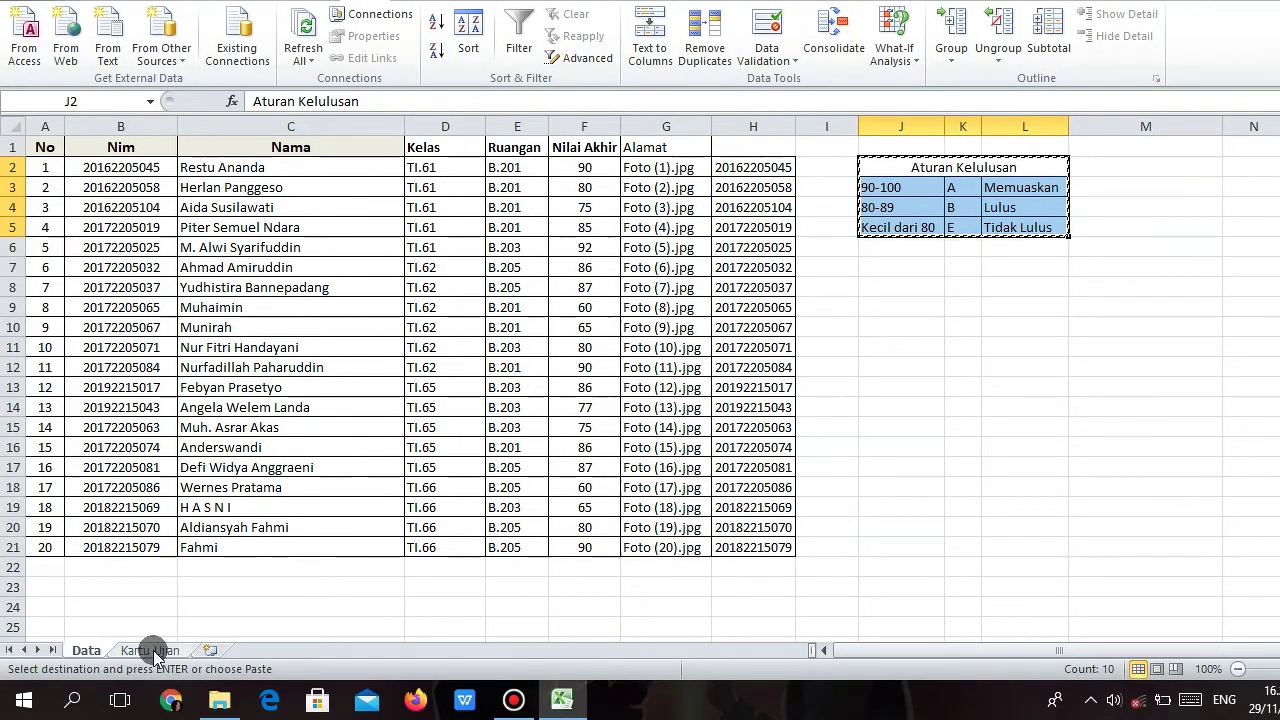
{"action": "left_click", "coordinate": [150, 651]}
{"action": "left_click", "coordinate": [1061, 268]}
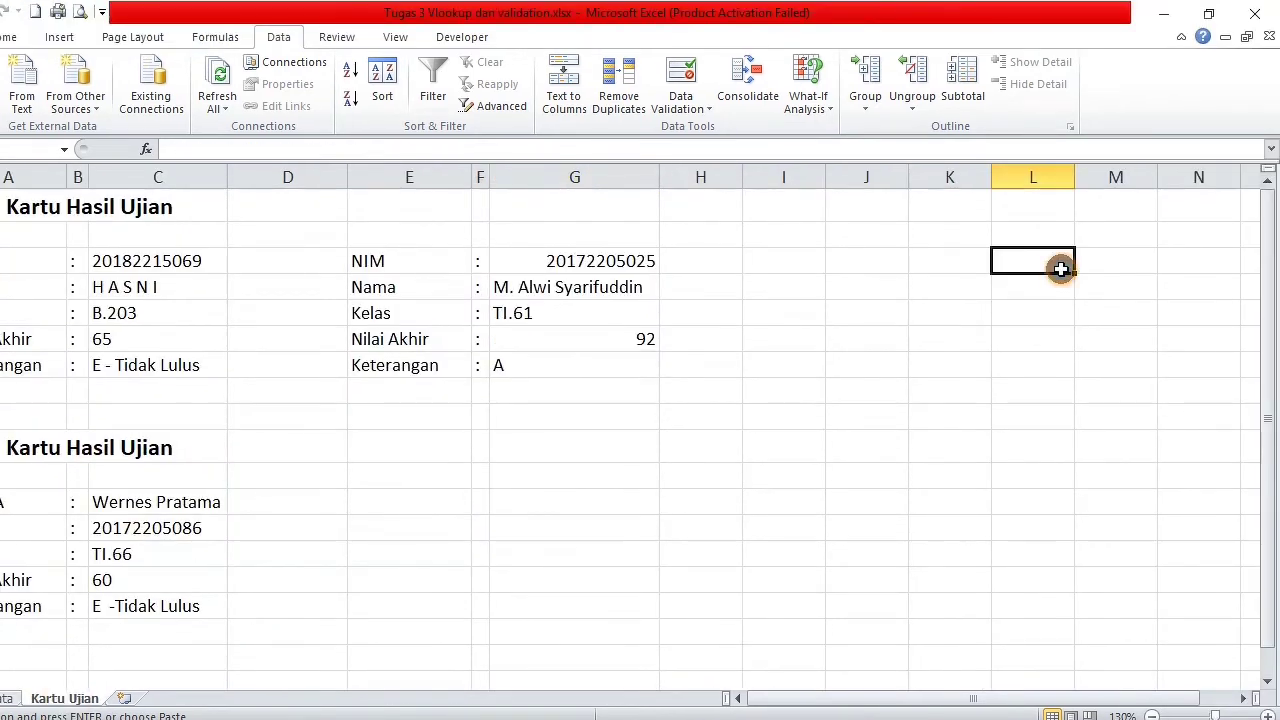
{"action": "key", "text": "ctrl+v"}
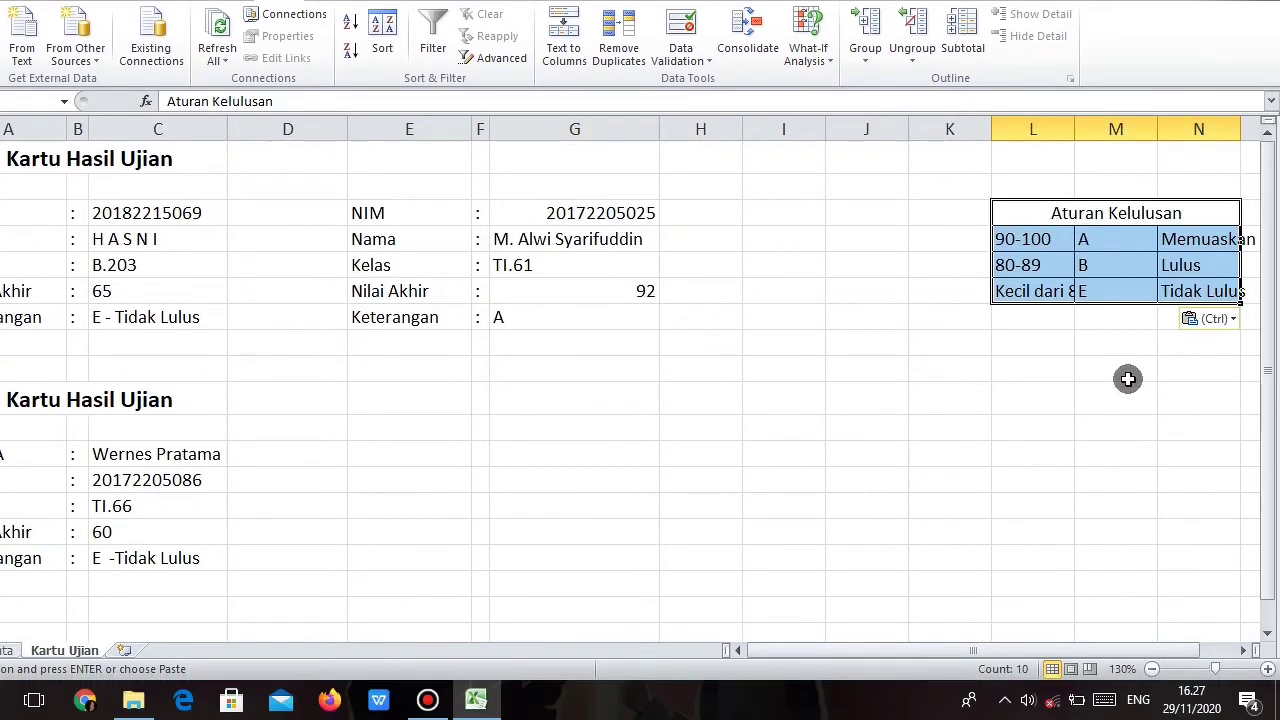
{"action": "left_click", "coordinate": [1122, 422]}
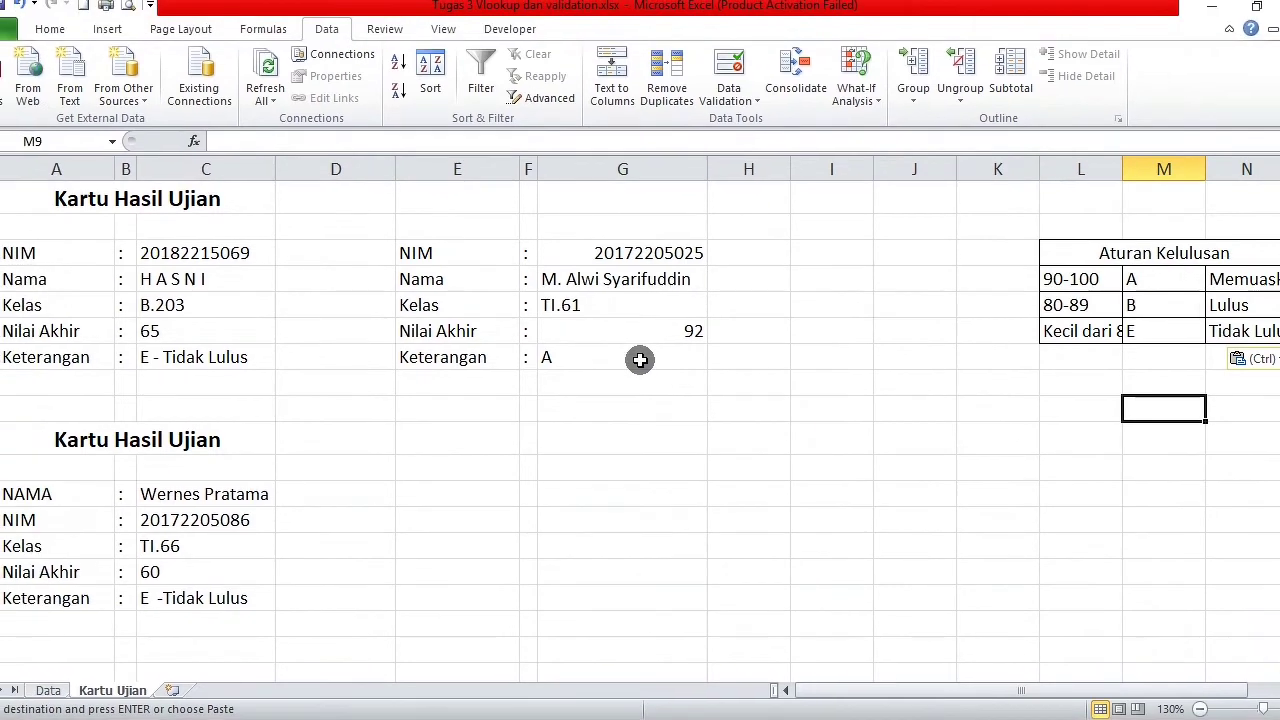
Step: Append a "-" separator to the end of the Keterangan formula in G7, joined with & on both sides
{"action": "left_click", "coordinate": [640, 360]}
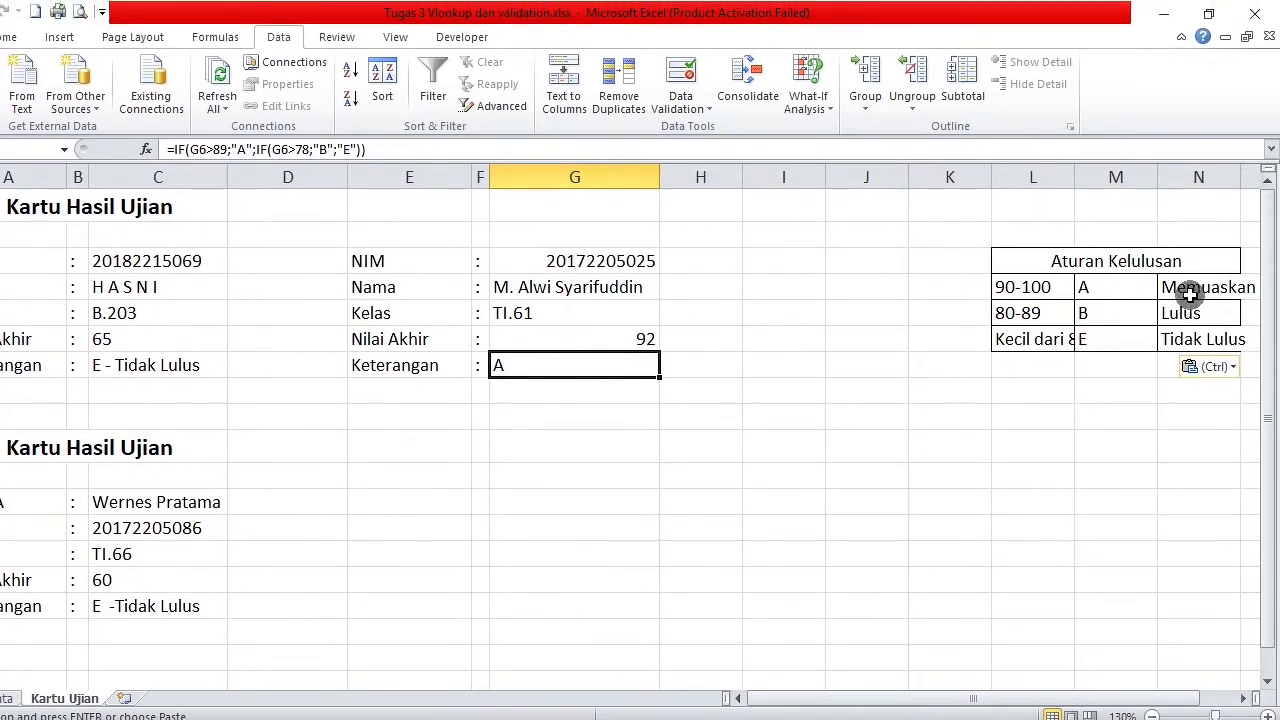
{"action": "left_click_drag", "start_coordinate": [1233, 274], "coordinate": [1242, 326]}
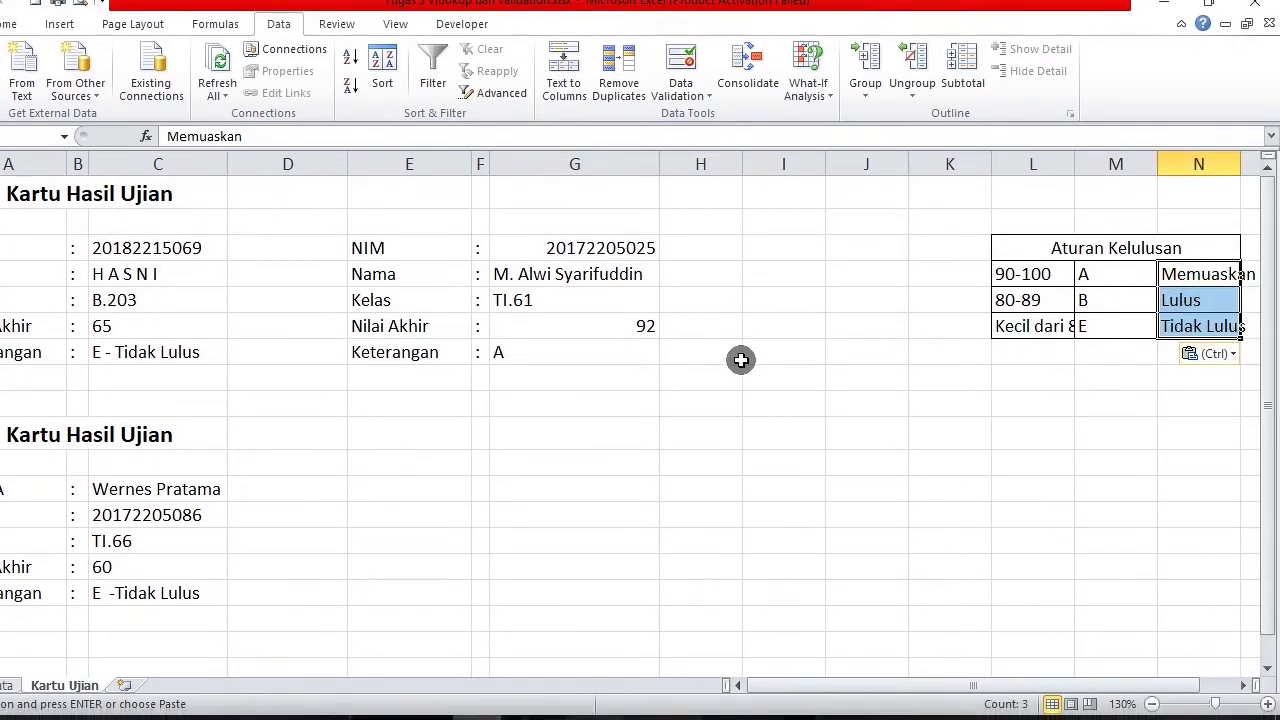
{"action": "left_click", "coordinate": [645, 365]}
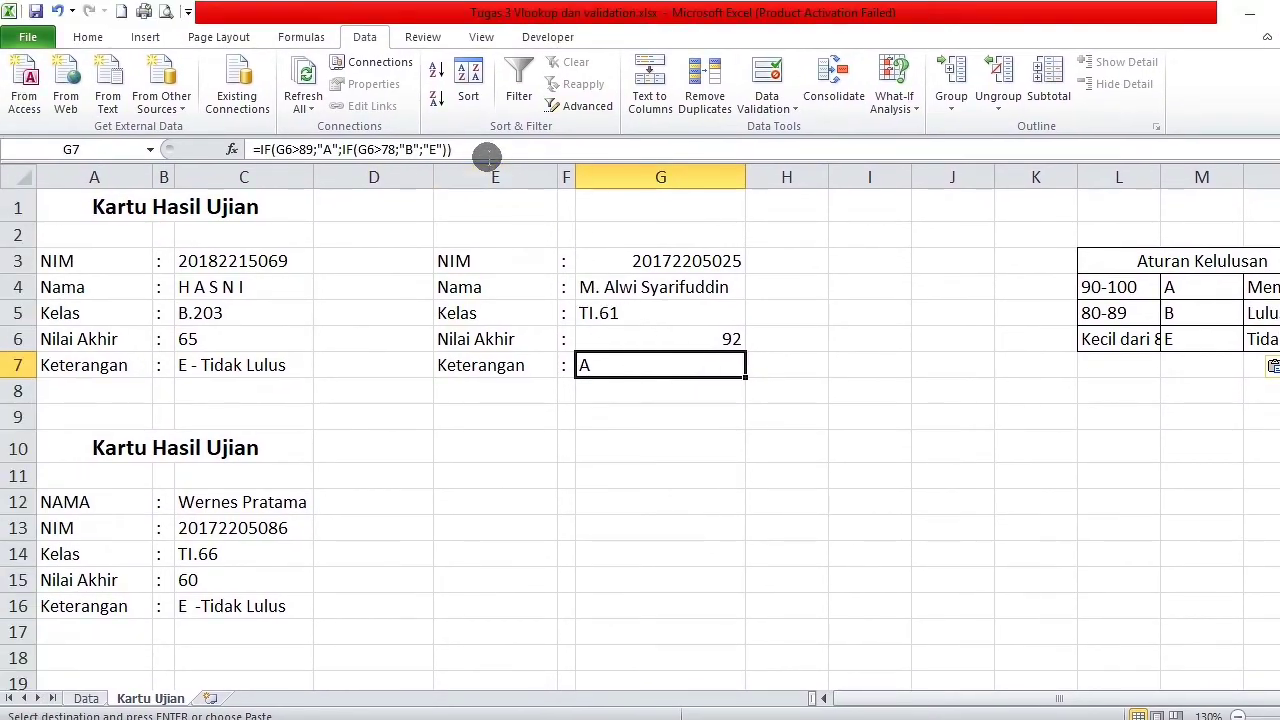
{"action": "left_click", "coordinate": [400, 112]}
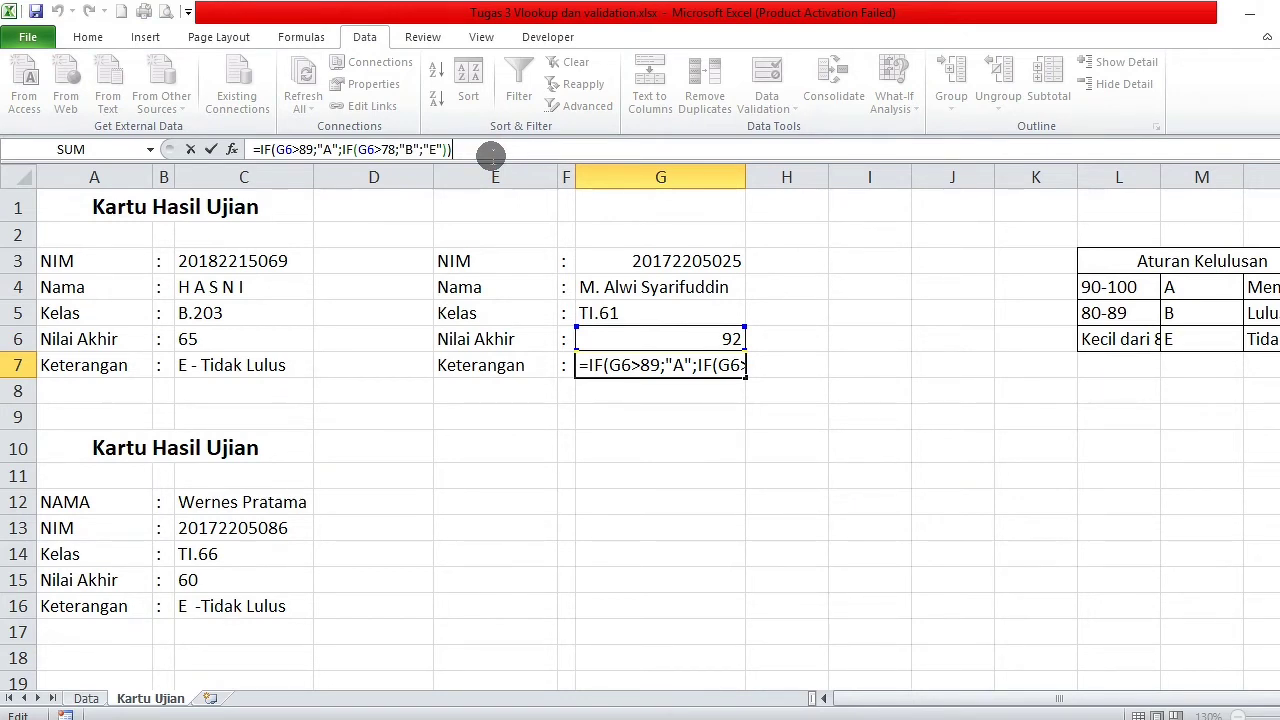
{"action": "type", "text": "&"}
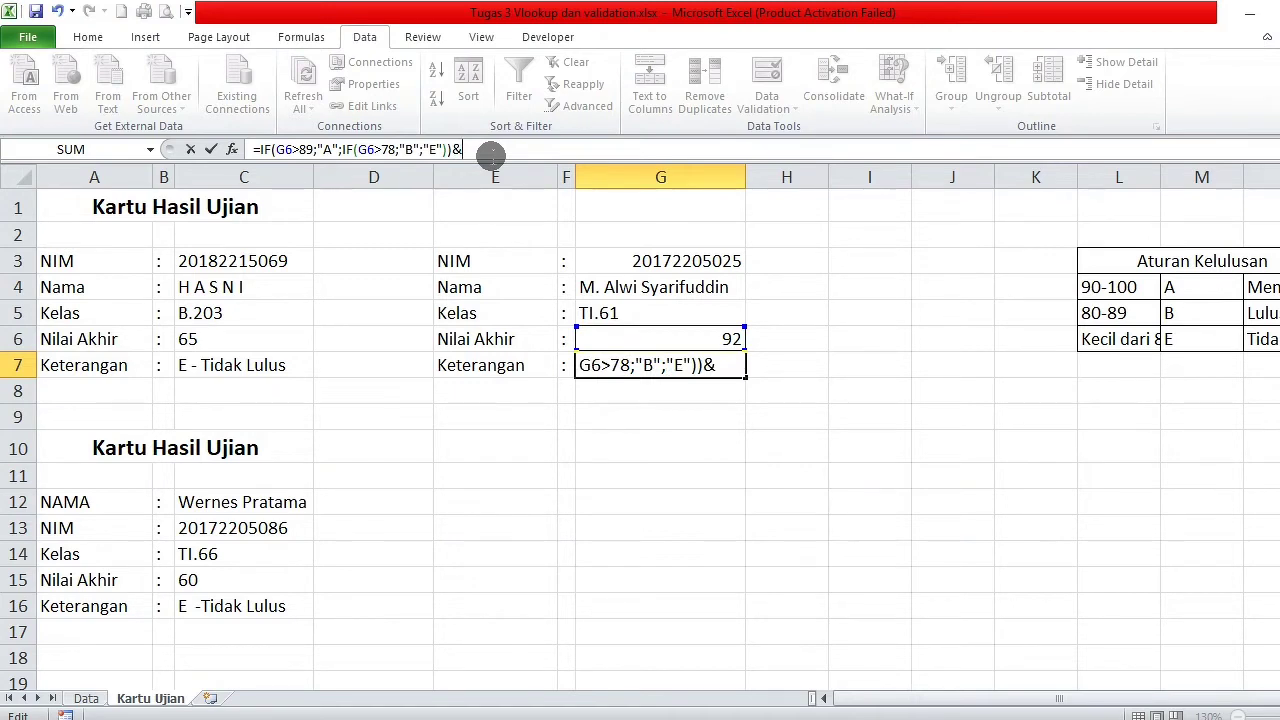
{"action": "type", "text": "\"-\"&"}
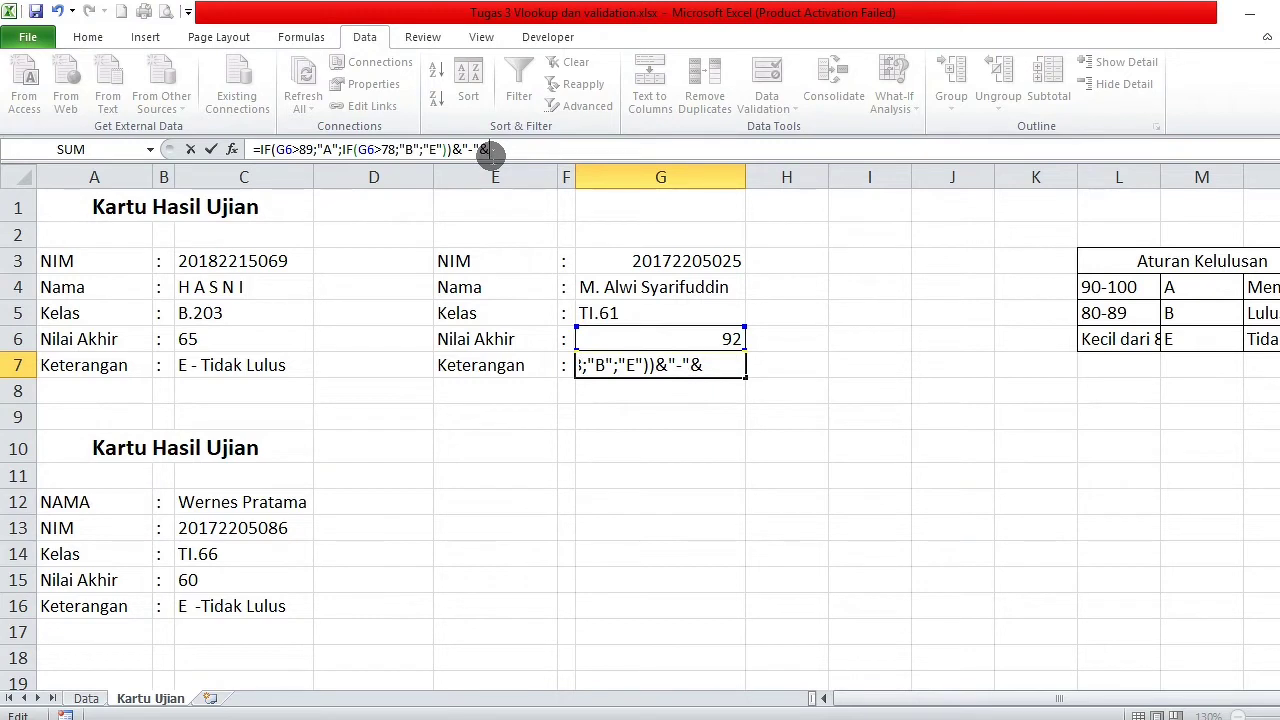
Step: Extend the G7 formula with a second IF that returns "MEMUASKAN" when G6>89
{"action": "type", "text": "IF"}
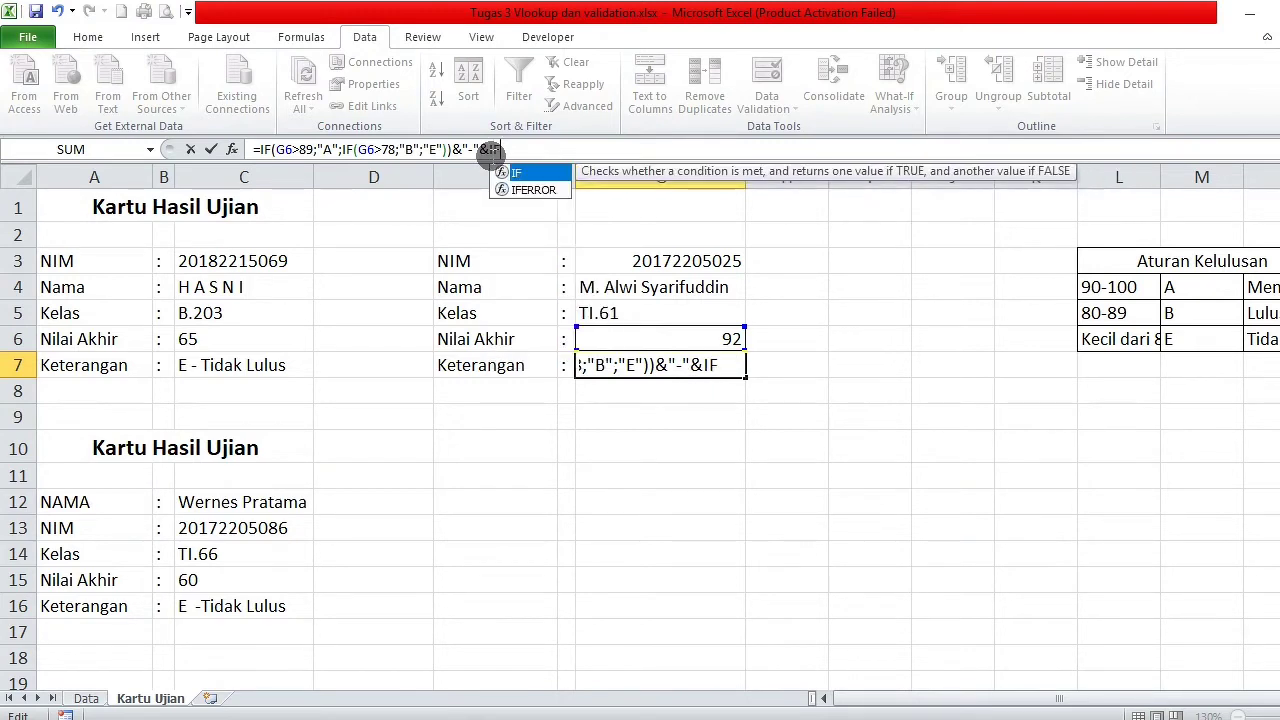
{"action": "type", "text": "("}
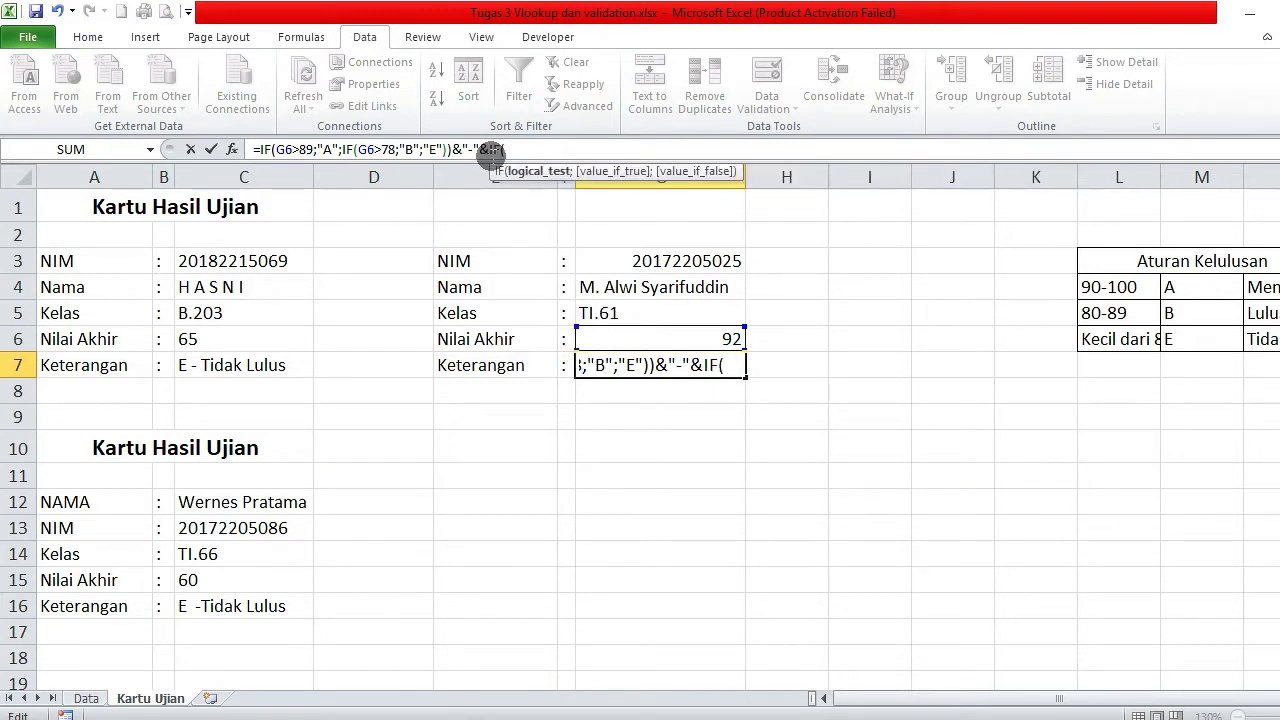
{"action": "left_click", "coordinate": [640, 336]}
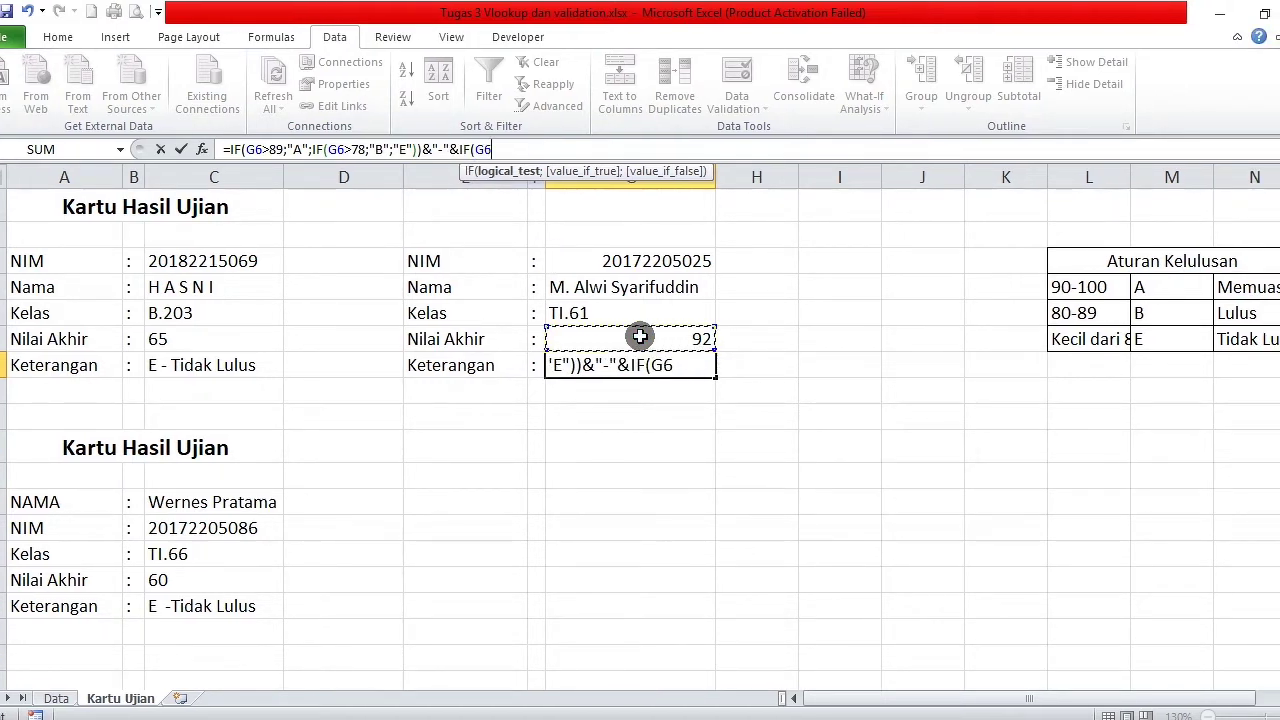
{"action": "type", "text": ">89;\""}
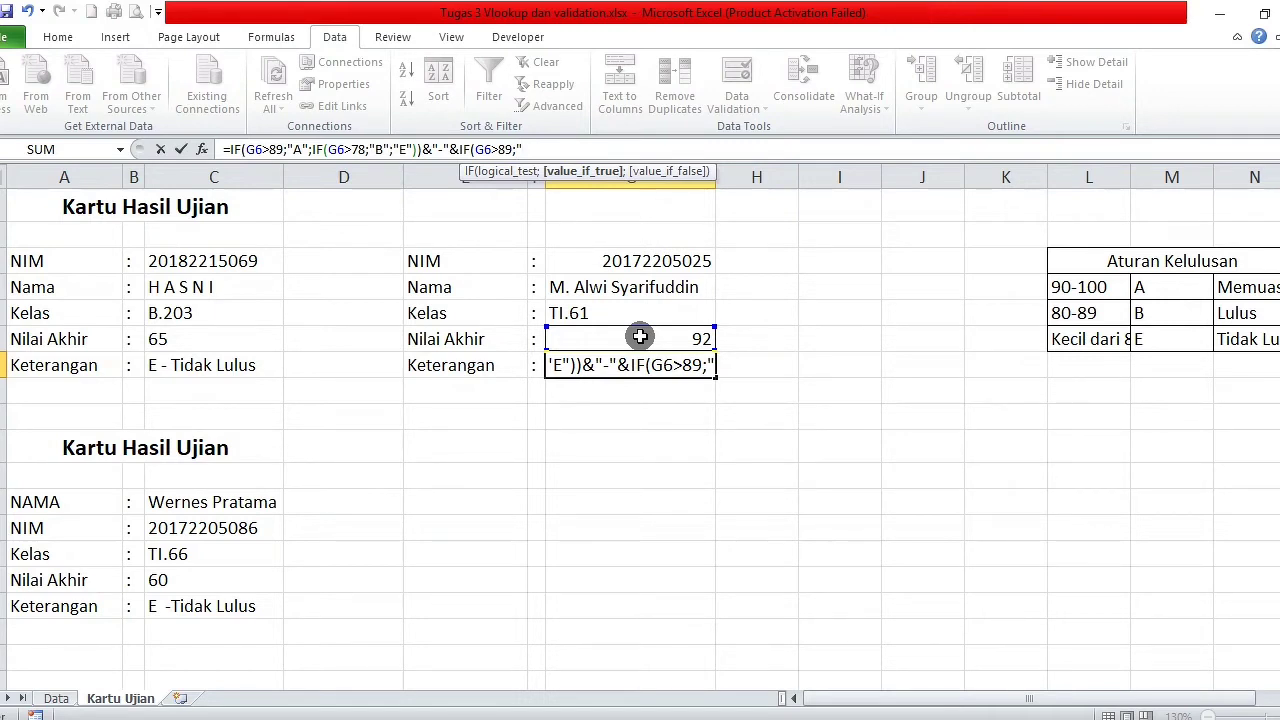
{"action": "type", "text": "MEMU"}
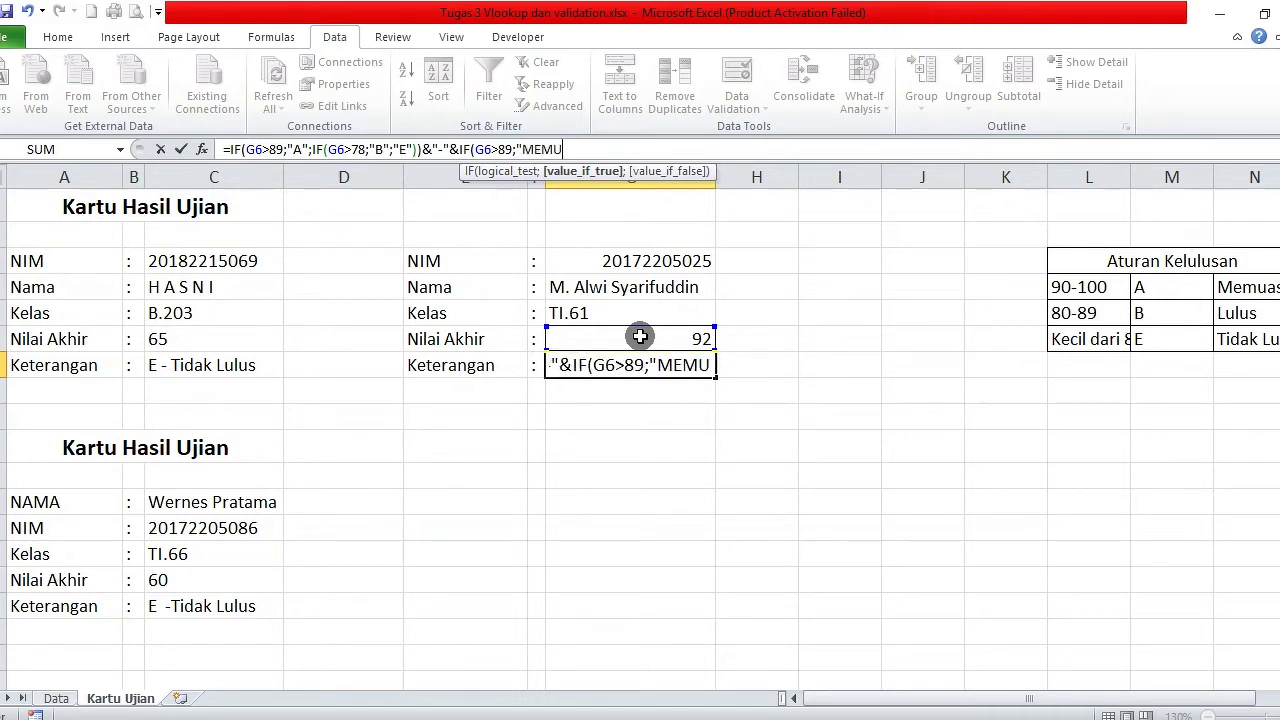
{"action": "type", "text": "ASKAN"}
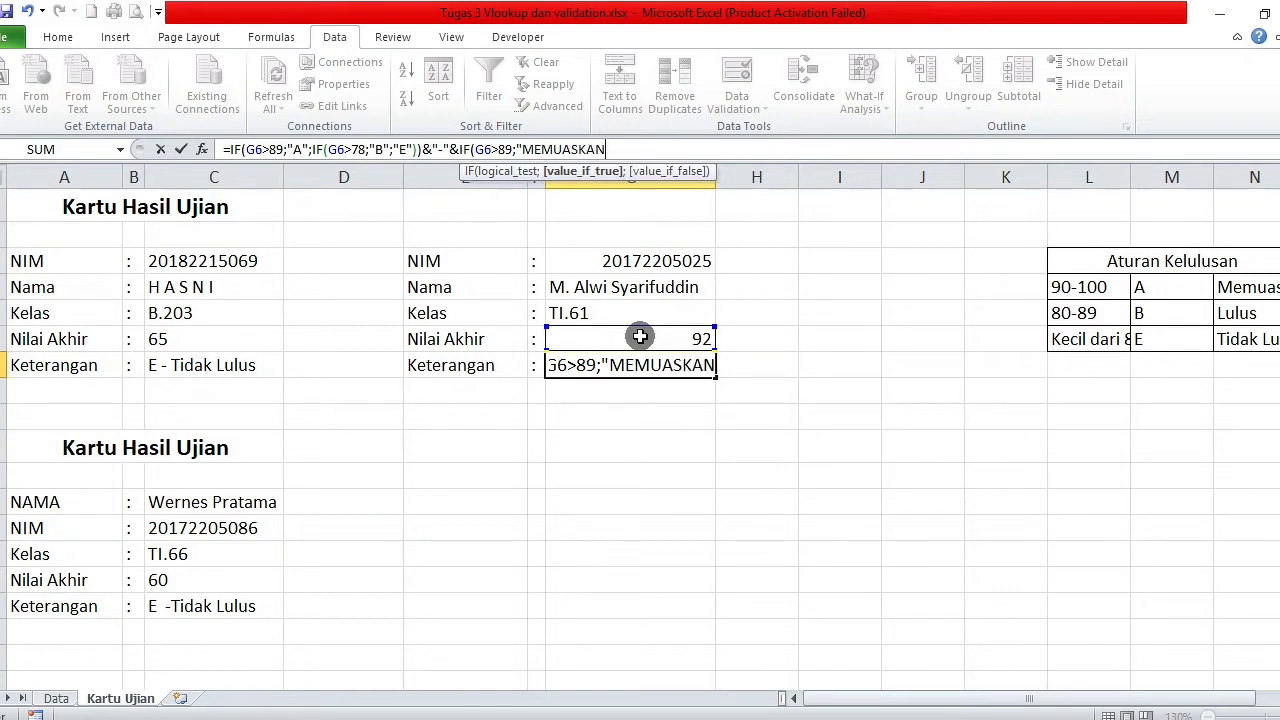
{"action": "type", "text": "\""}
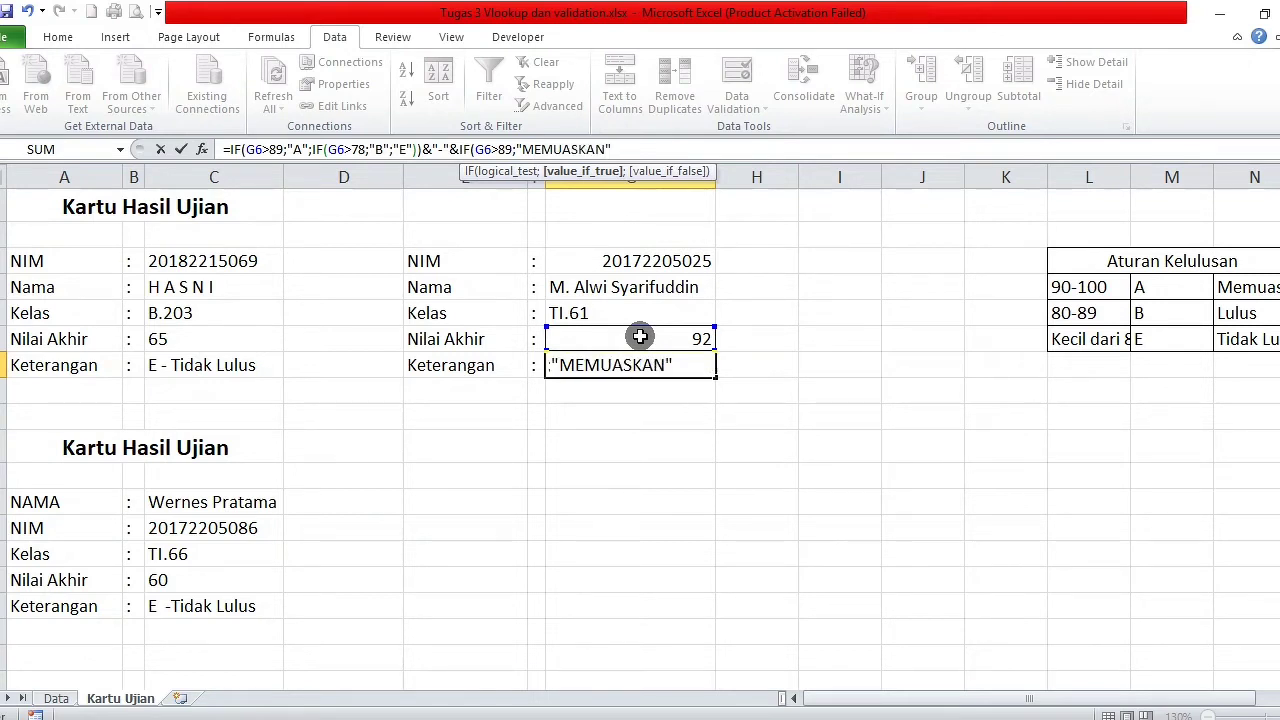
{"action": "type", "text": "'"}
{"action": "key", "text": "BackSpace"}
{"action": "type", "text": ";"}
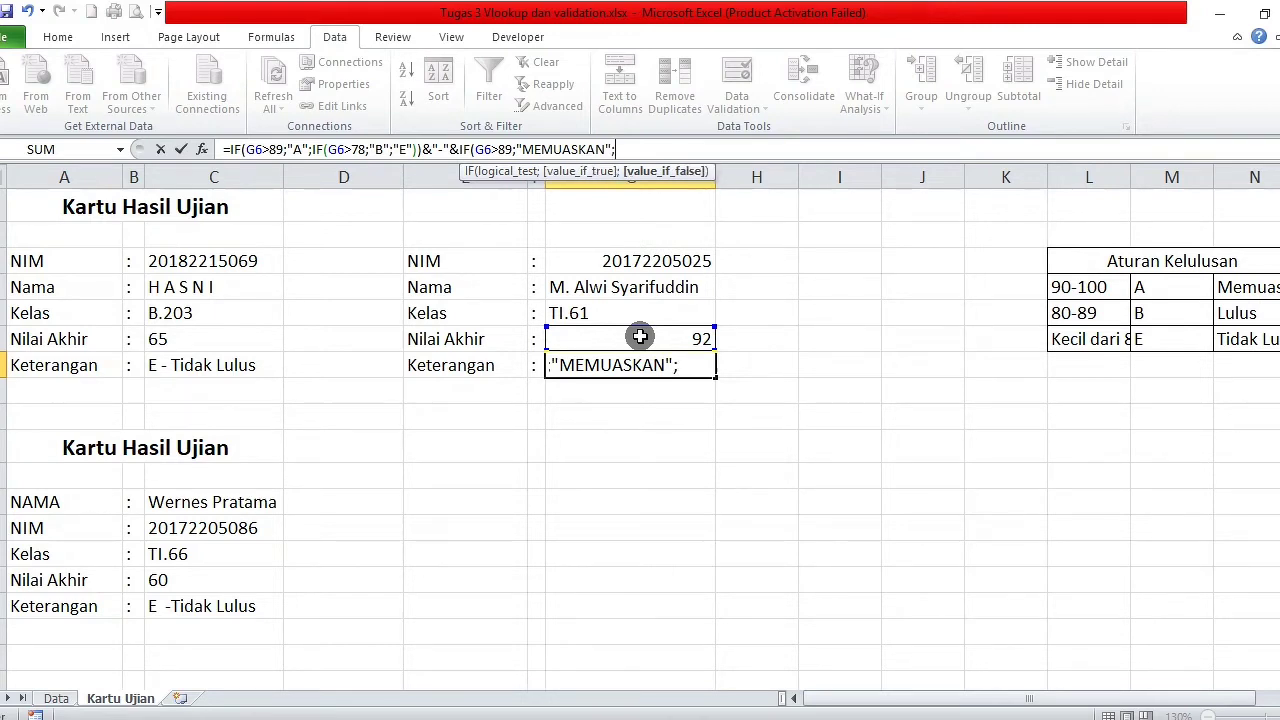
Step: Complete the G7 formula with a nested IF that returns "LULUS" when G6>78 and "TIDAK LULUS" otherwise
{"action": "type", "text": "IF"}
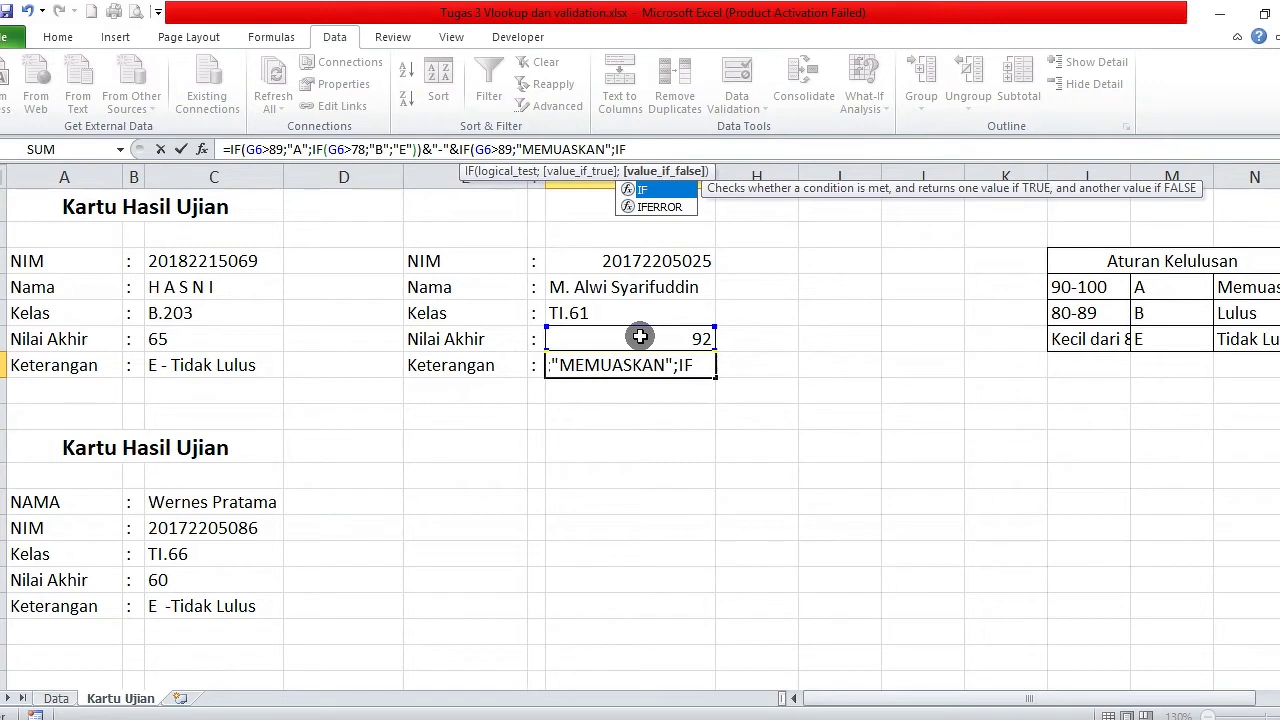
{"action": "type", "text": "("}
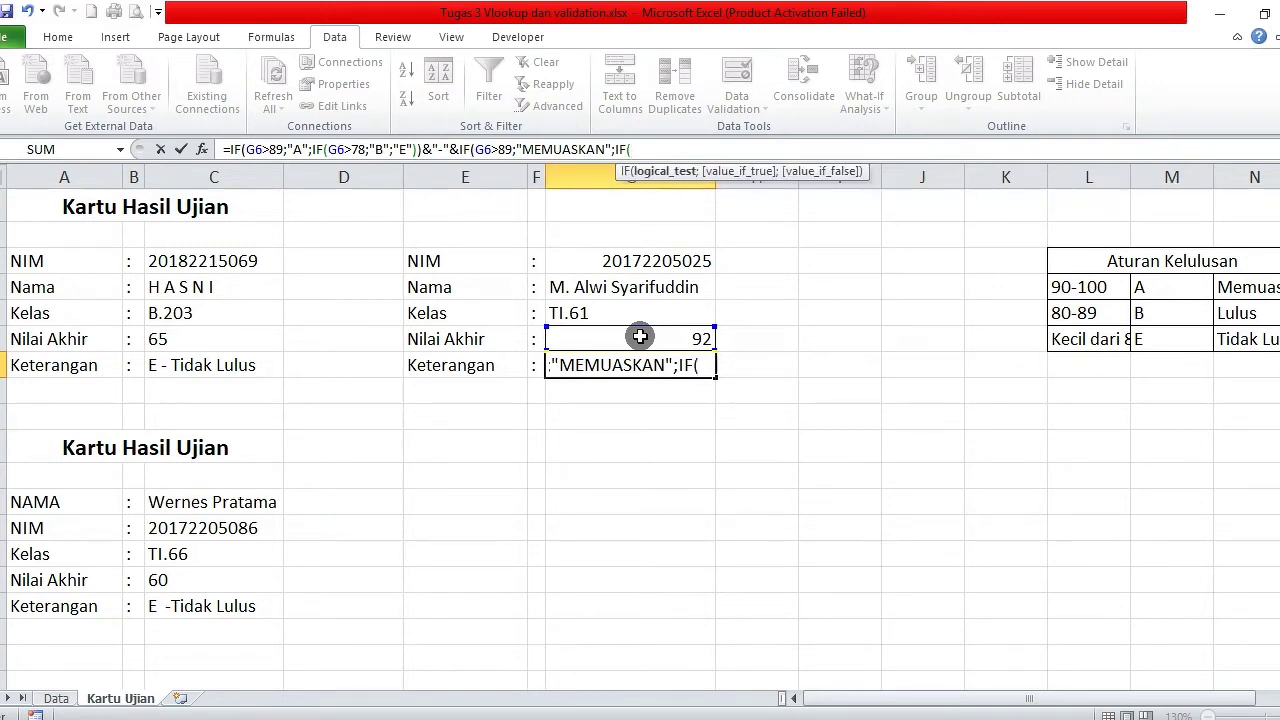
{"action": "left_click", "coordinate": [640, 336]}
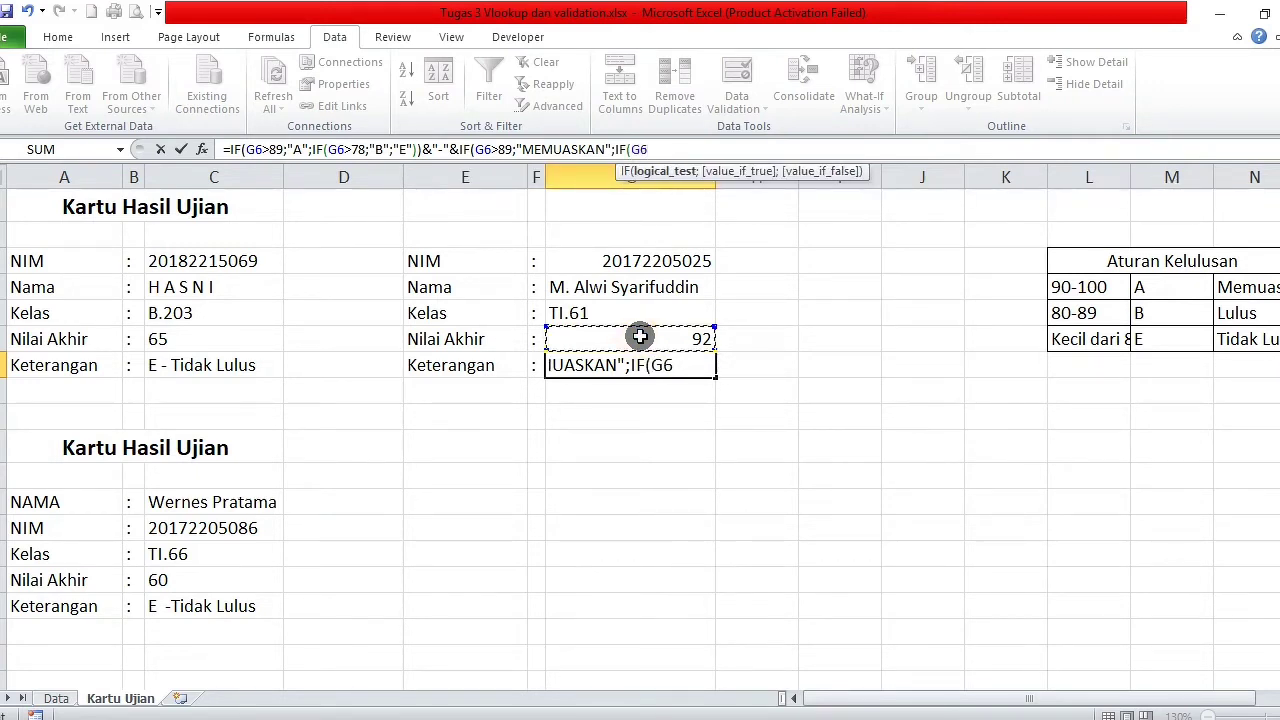
{"action": "type", "text": ">78;"}
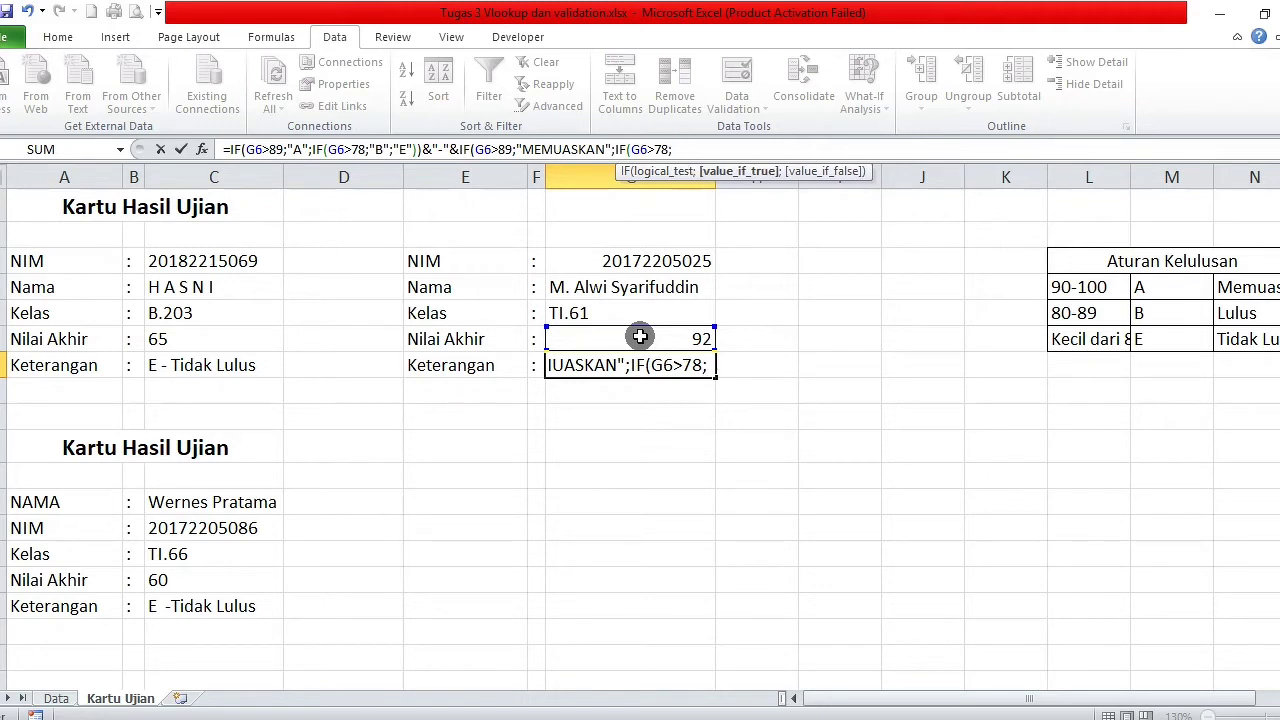
{"action": "type", "text": "\"LULUS"}
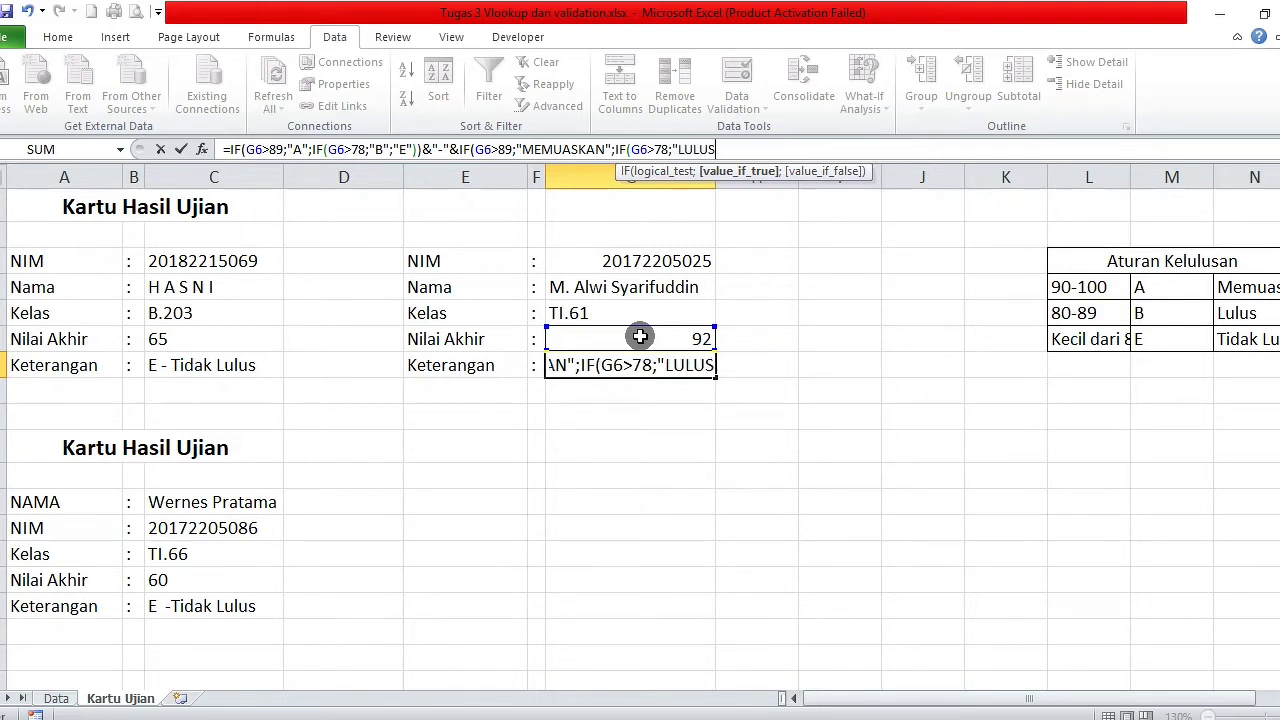
{"action": "type", "text": "\""}
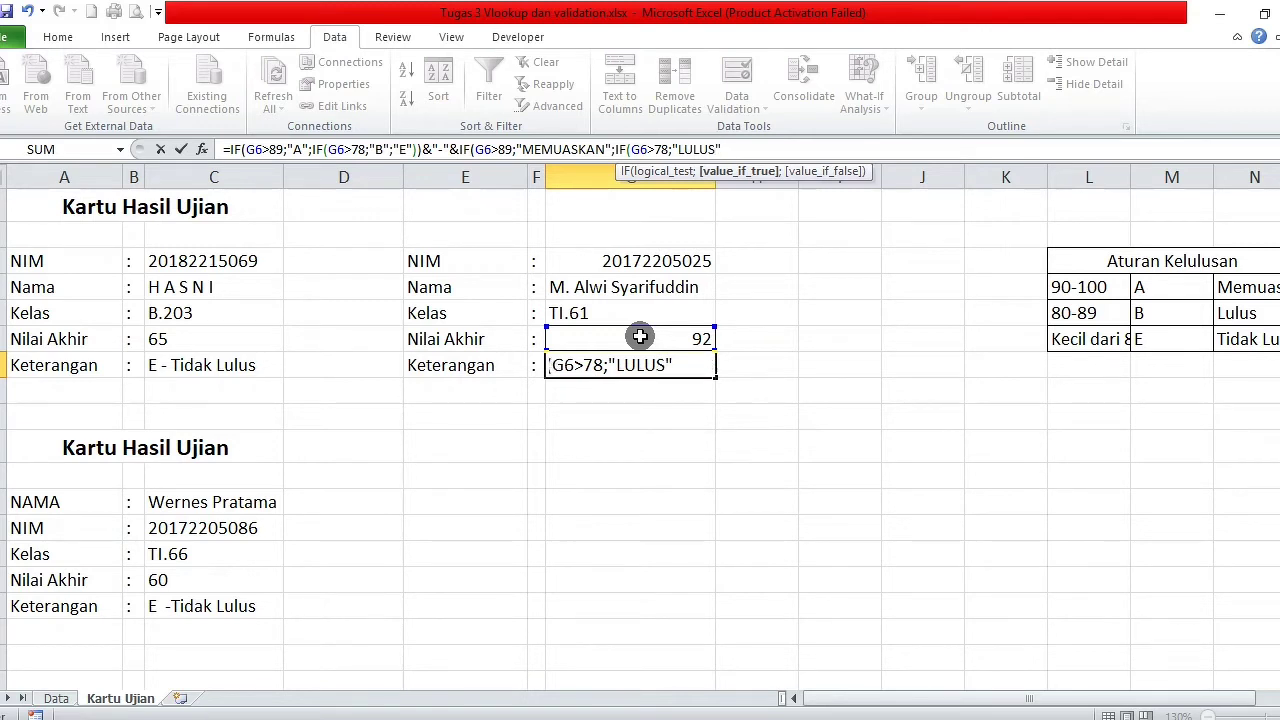
{"action": "type", "text": ";"}
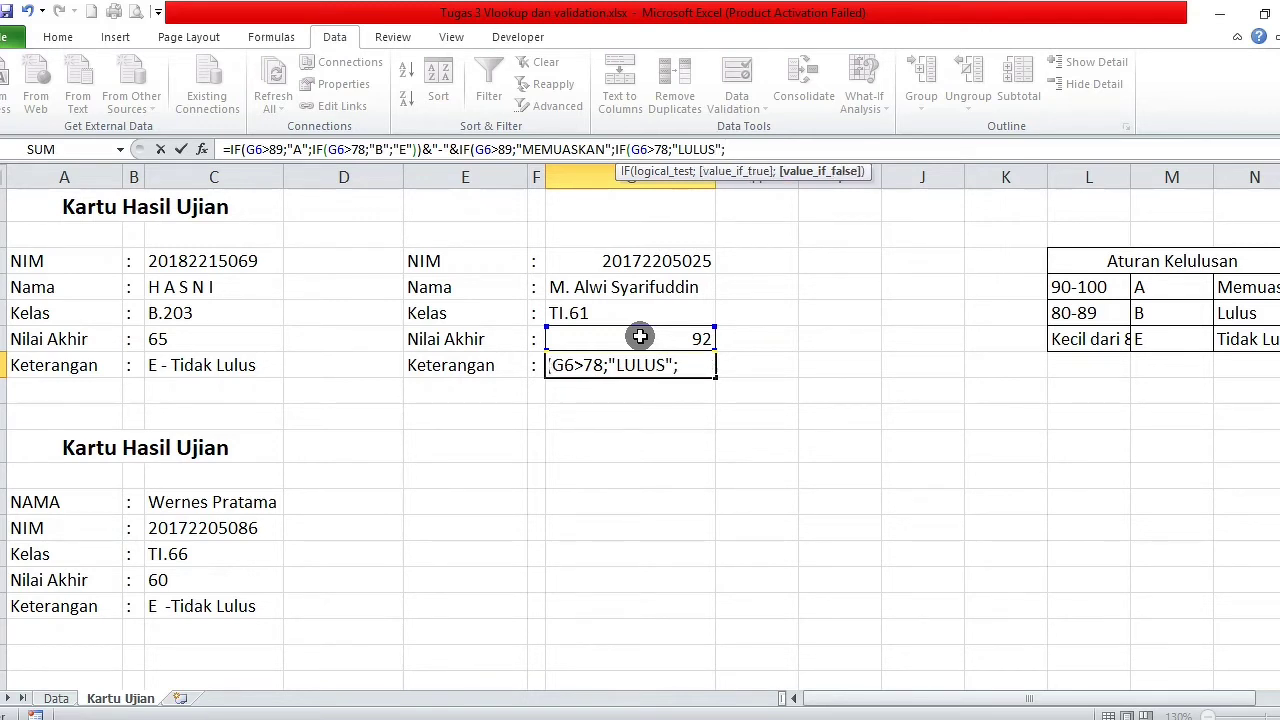
{"action": "type", "text": "\"TIDAK "}
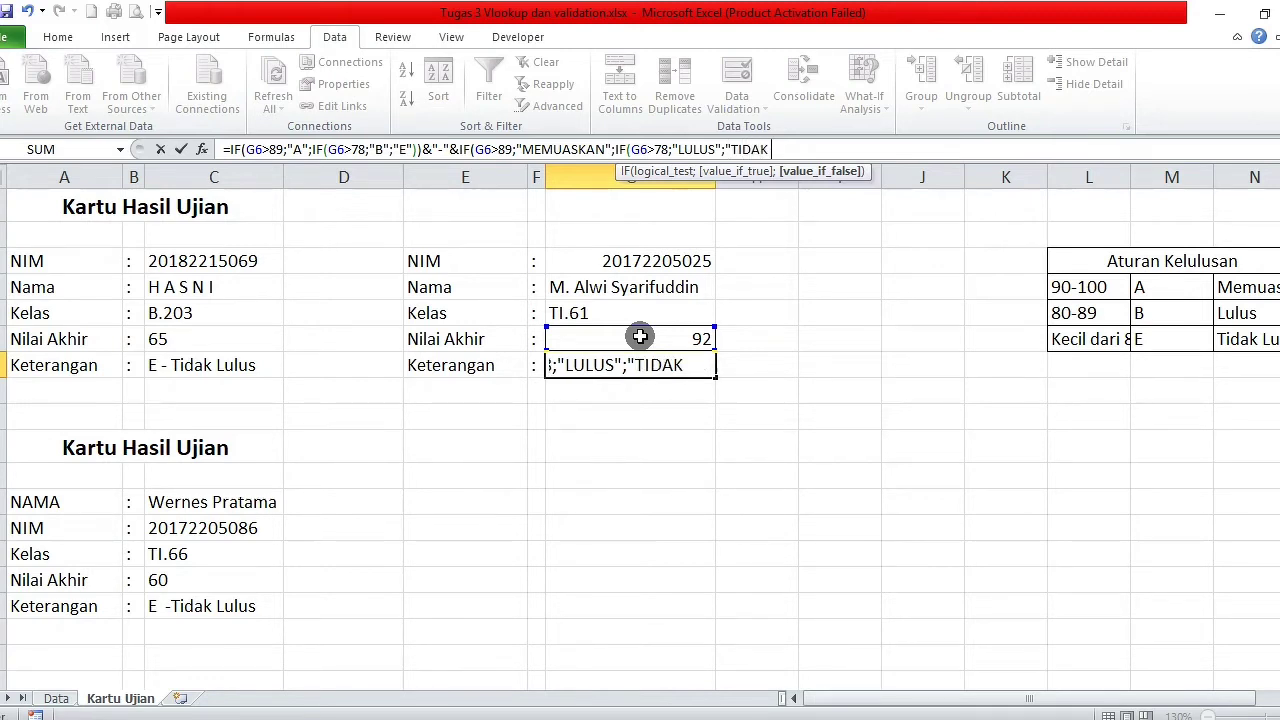
{"action": "type", "text": "LULUS"}
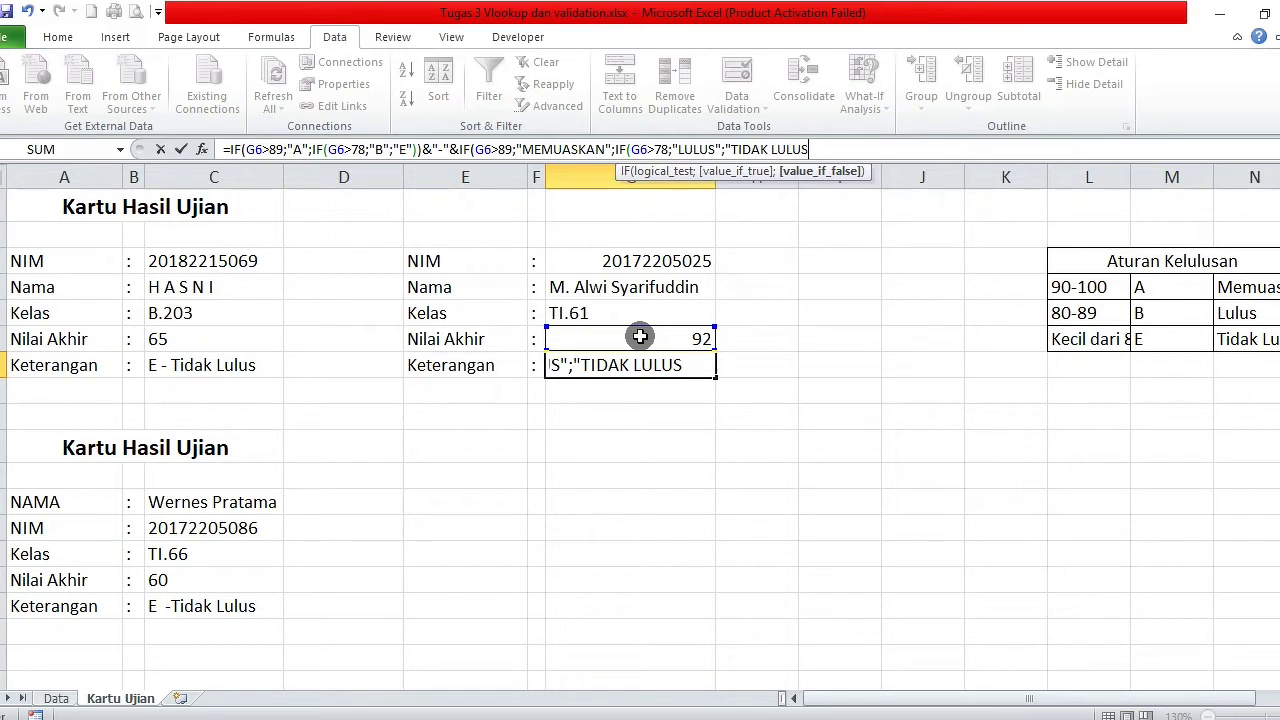
{"action": "type", "text": "\"))"}
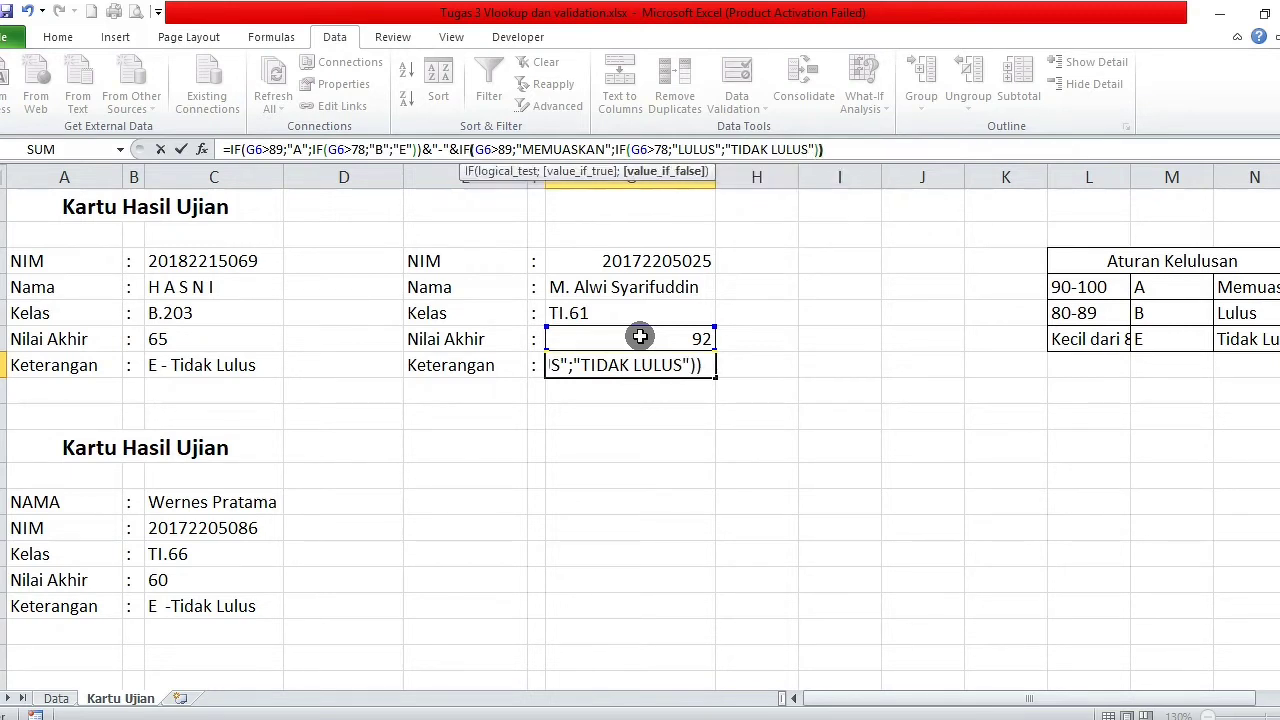
{"action": "key", "text": "Return"}
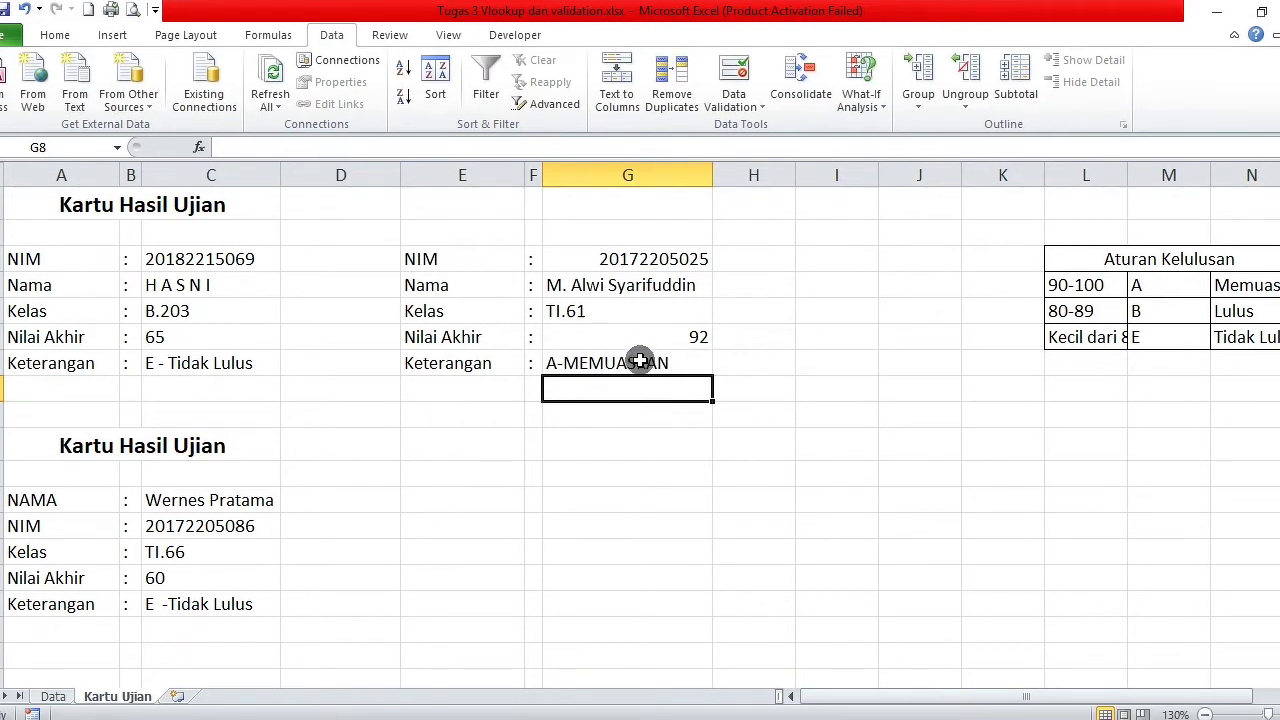
{"action": "left_click", "coordinate": [641, 365]}
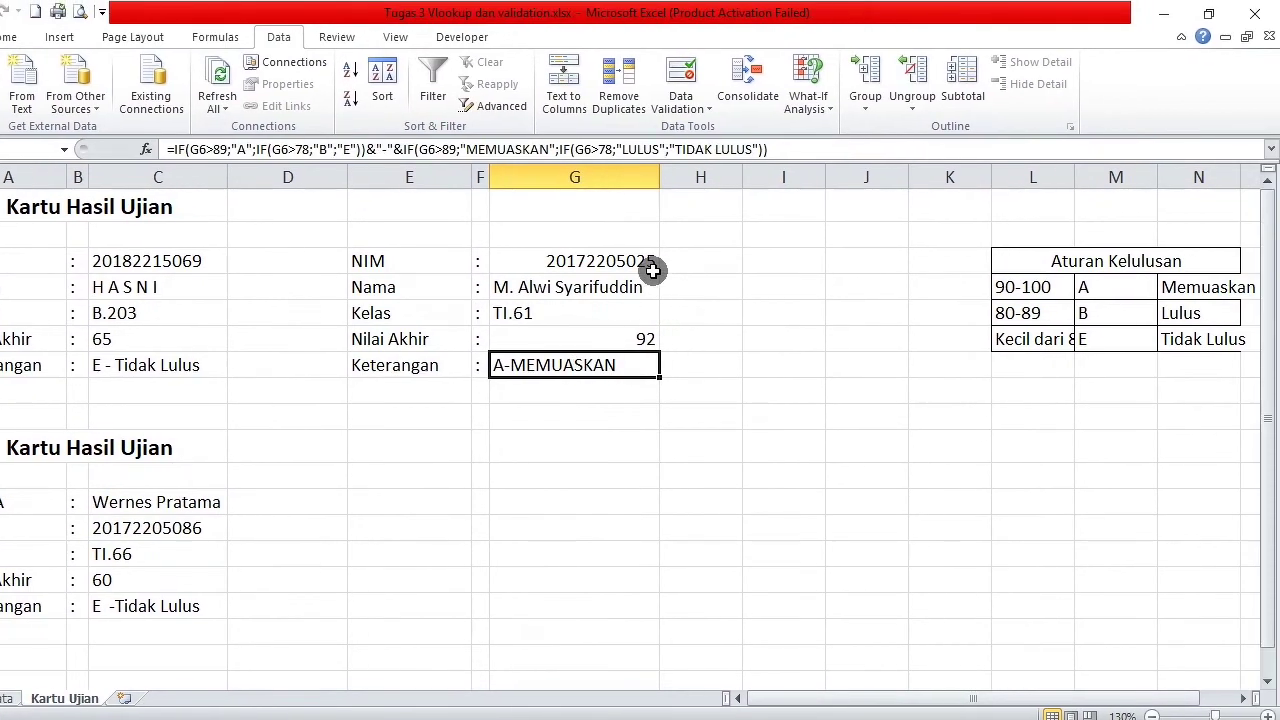
Step: Test the card's formulas by selecting several different NIMs in G3, ending with the NIM for record 13 on the Data sheet
{"action": "left_click", "coordinate": [703, 257]}
{"action": "left_click", "coordinate": [721, 258]}
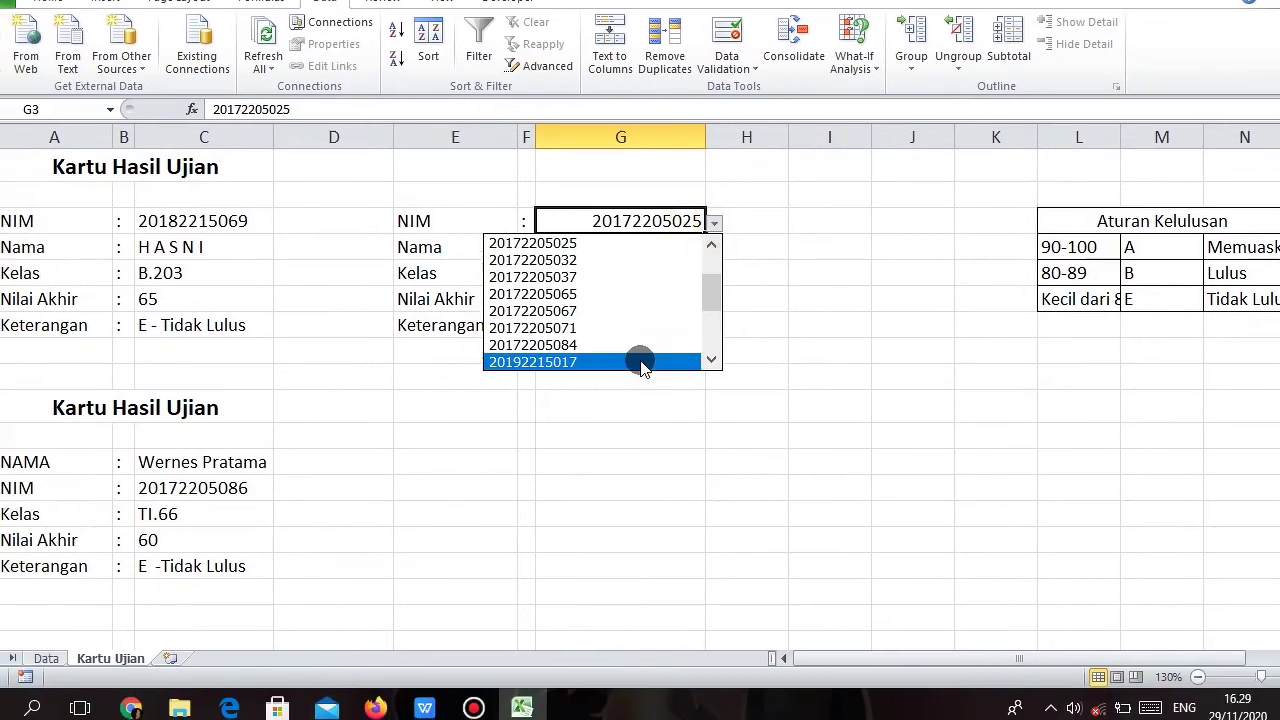
{"action": "left_click", "coordinate": [487, 402]}
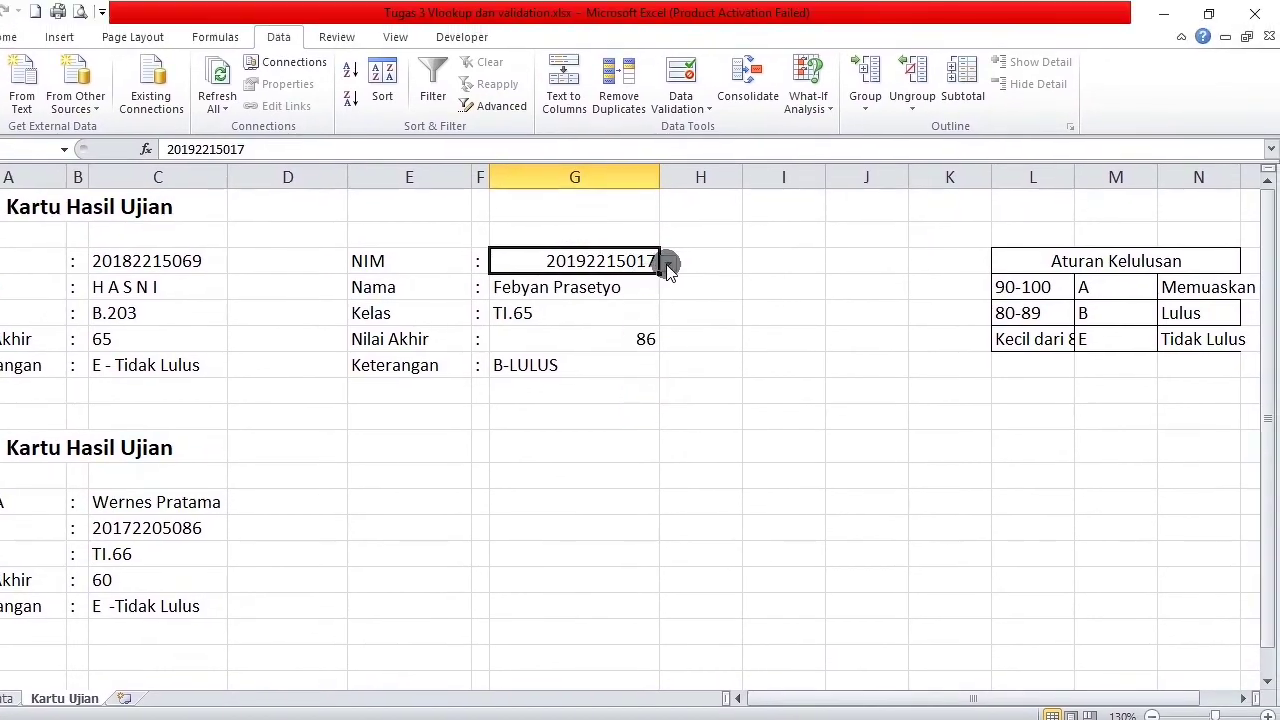
{"action": "left_click", "coordinate": [668, 261]}
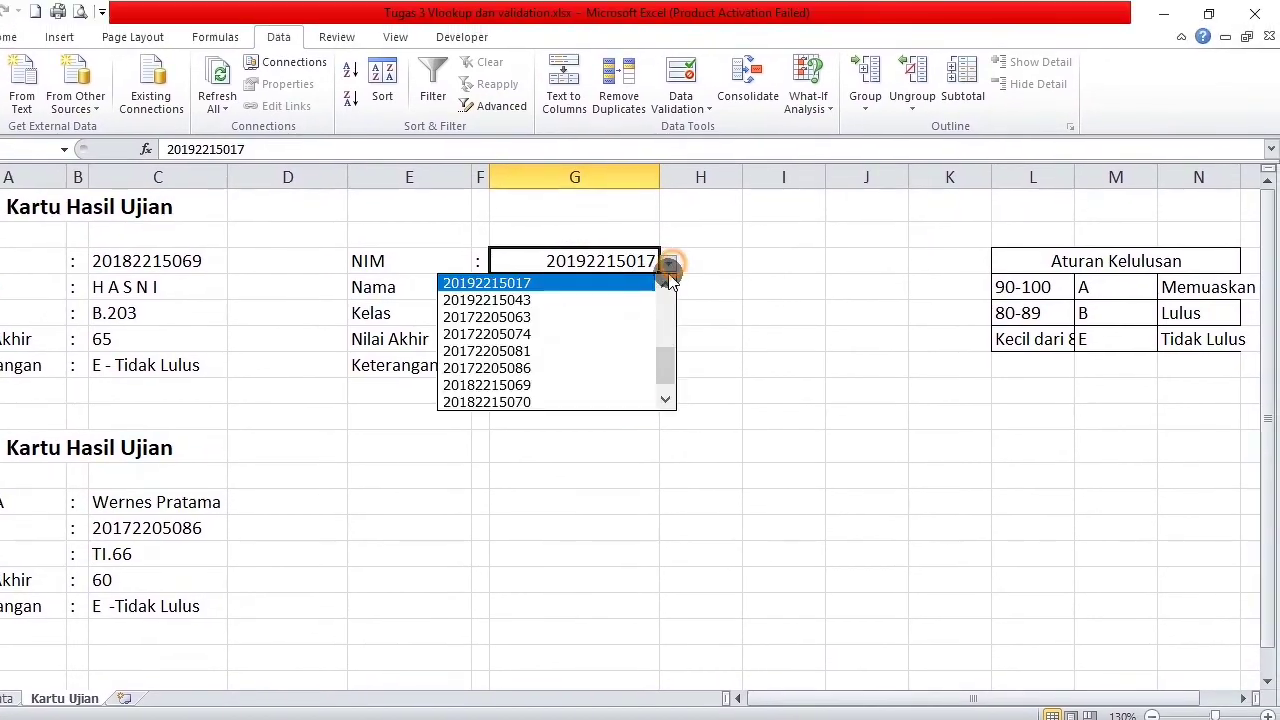
{"action": "left_click", "coordinate": [630, 317]}
{"action": "left_click", "coordinate": [668, 262]}
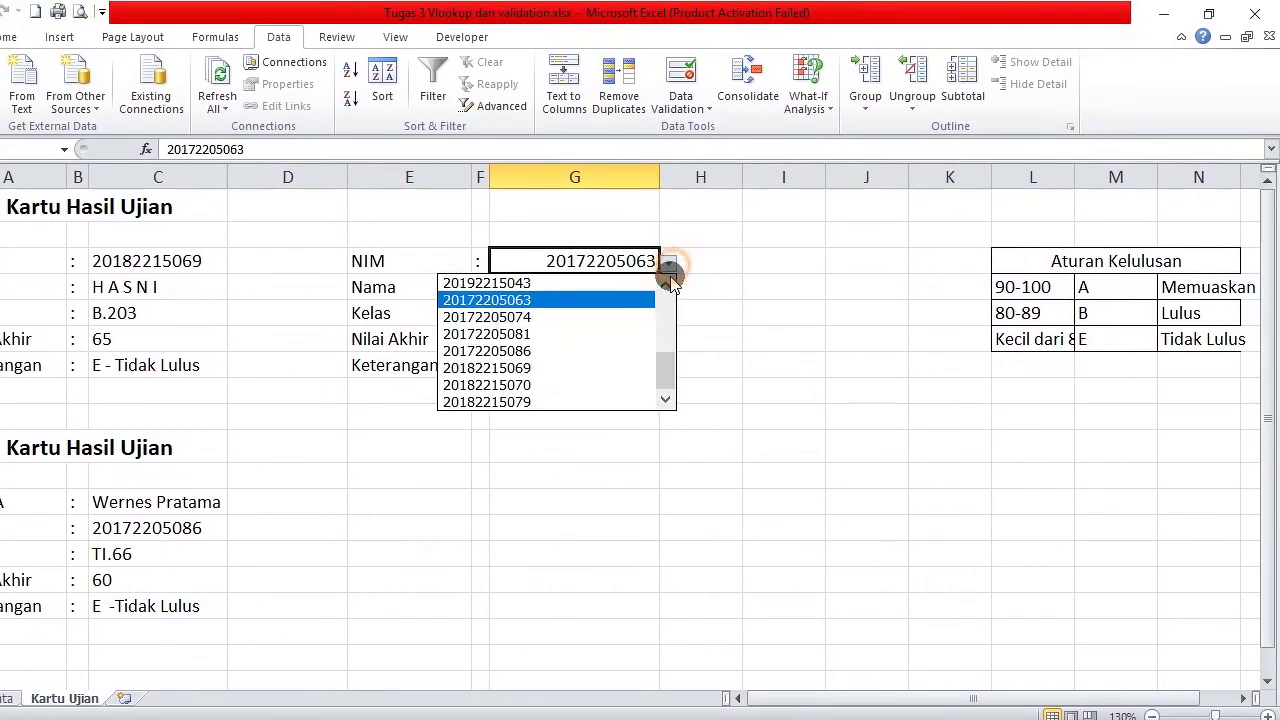
{"action": "left_click", "coordinate": [640, 333]}
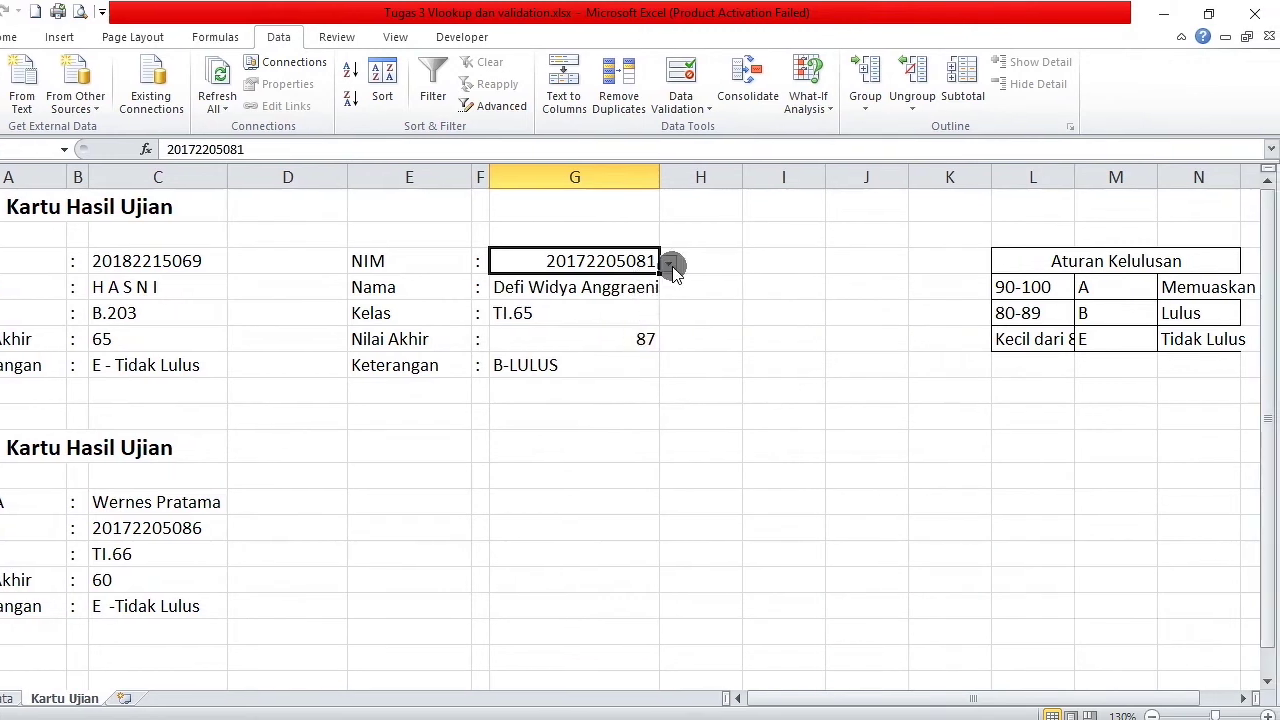
{"action": "left_click", "coordinate": [668, 262]}
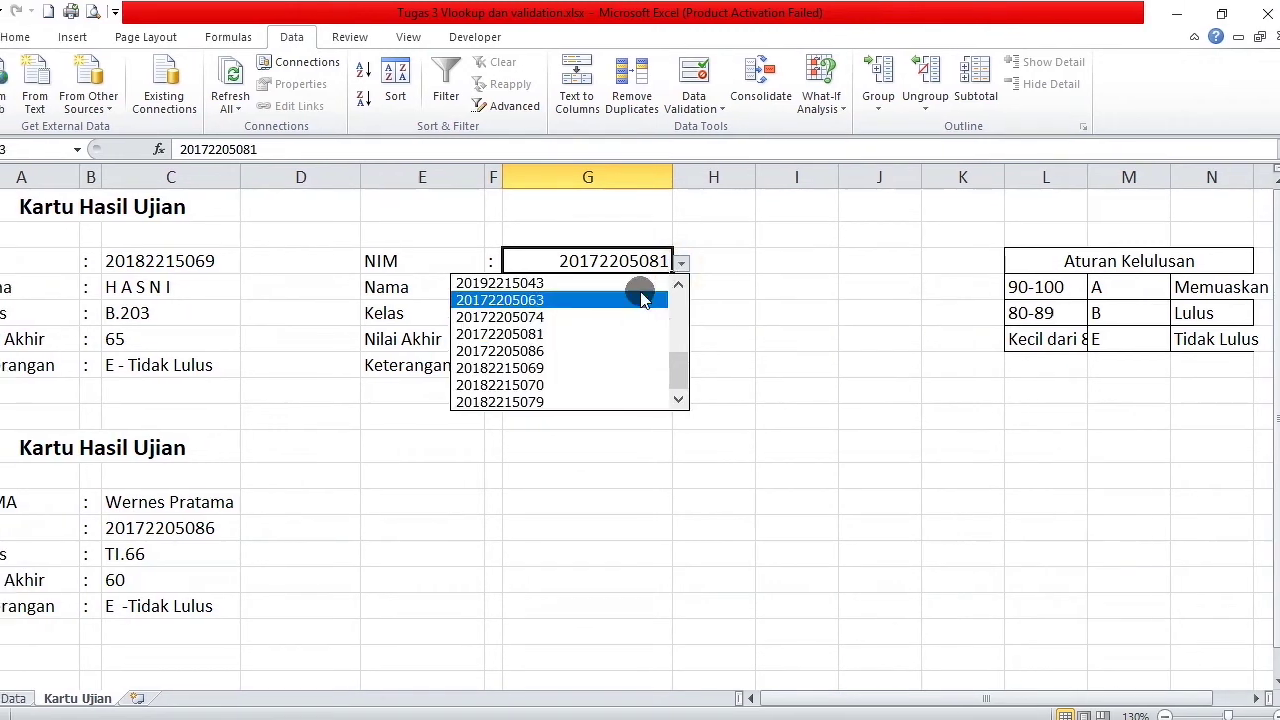
{"action": "left_click", "coordinate": [610, 283]}
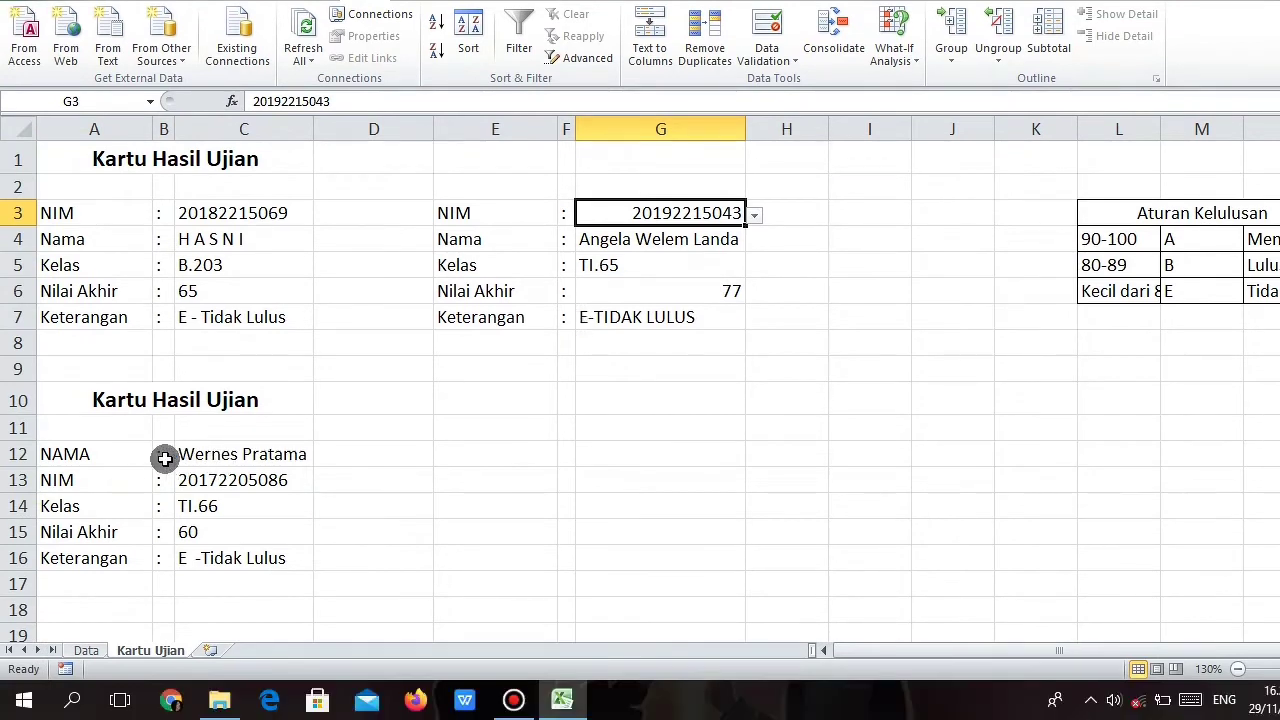
Step: Copy the labels and colons from A12:B16 of the lower card and paste them at E12
{"action": "left_click", "coordinate": [25, 503]}
{"action": "left_click_drag", "start_coordinate": [109, 455], "coordinate": [158, 558]}
{"action": "key", "text": "ctrl+c"}
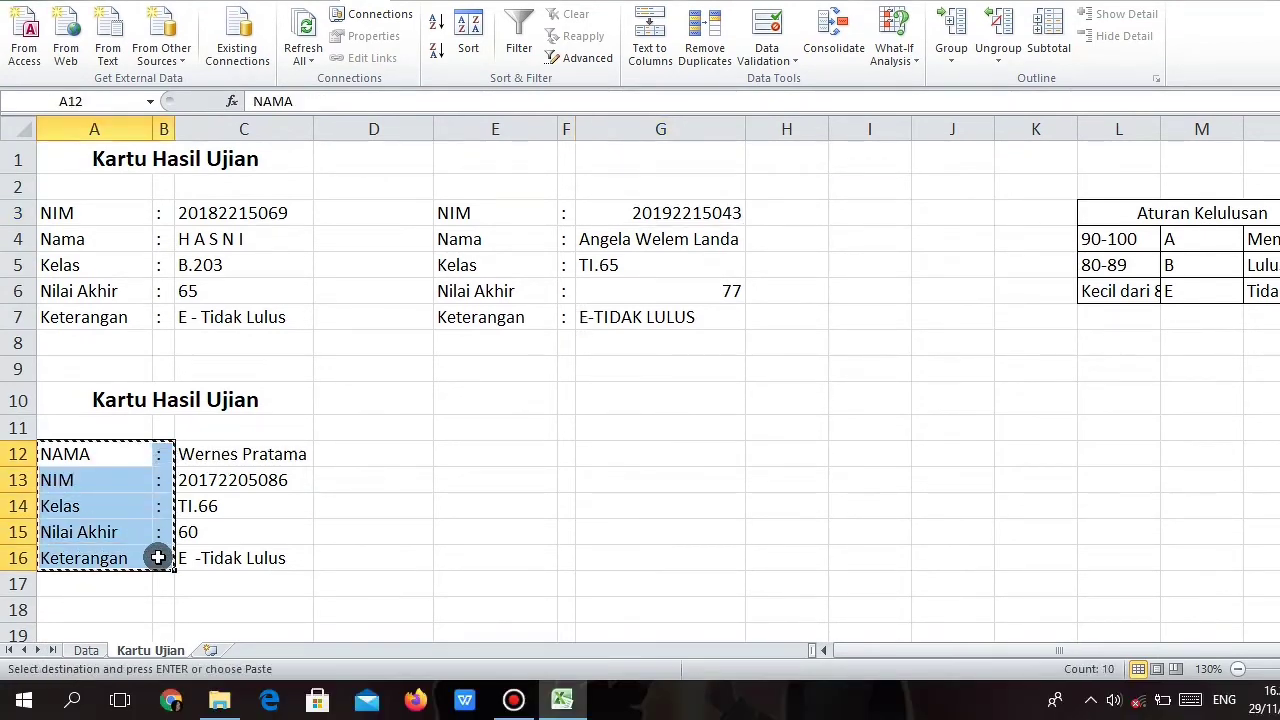
{"action": "left_click", "coordinate": [524, 456]}
{"action": "key", "text": "ctrl+v"}
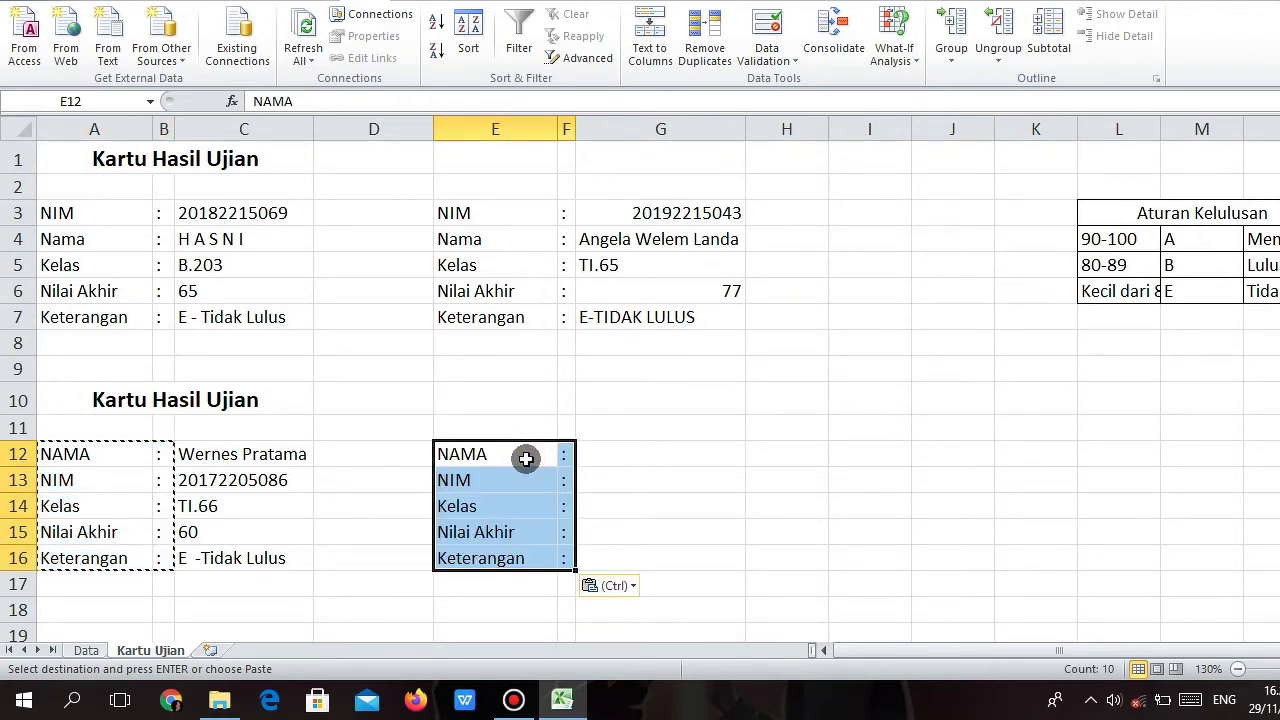
Step: Start a data validation rule for the NAMA cell G12 that allows a List
{"action": "left_click", "coordinate": [649, 459]}
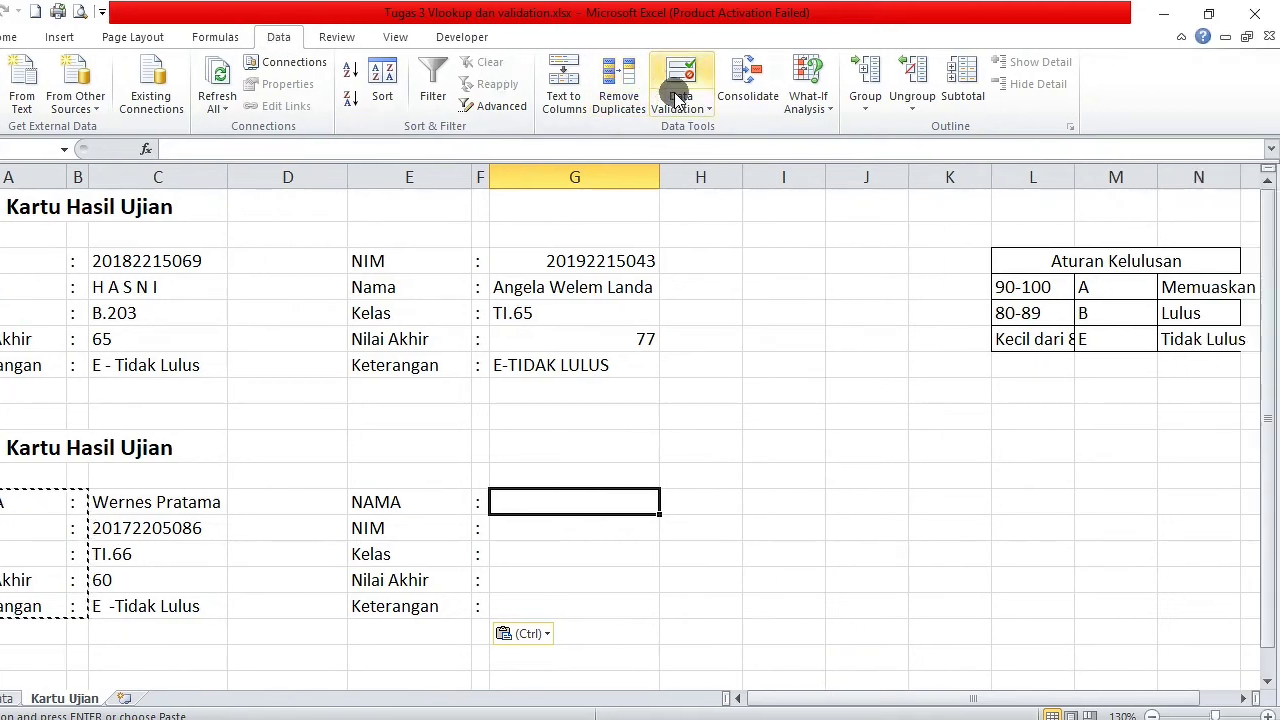
{"action": "left_click", "coordinate": [697, 107]}
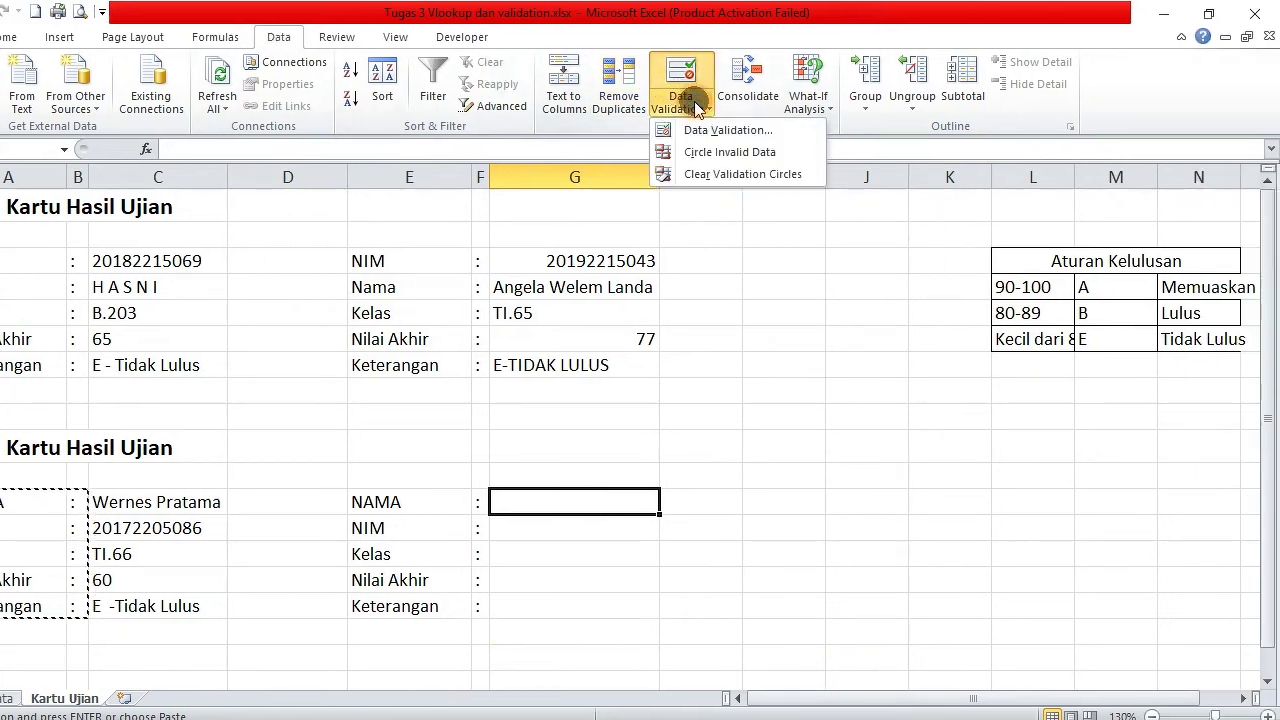
{"action": "left_click", "coordinate": [742, 130]}
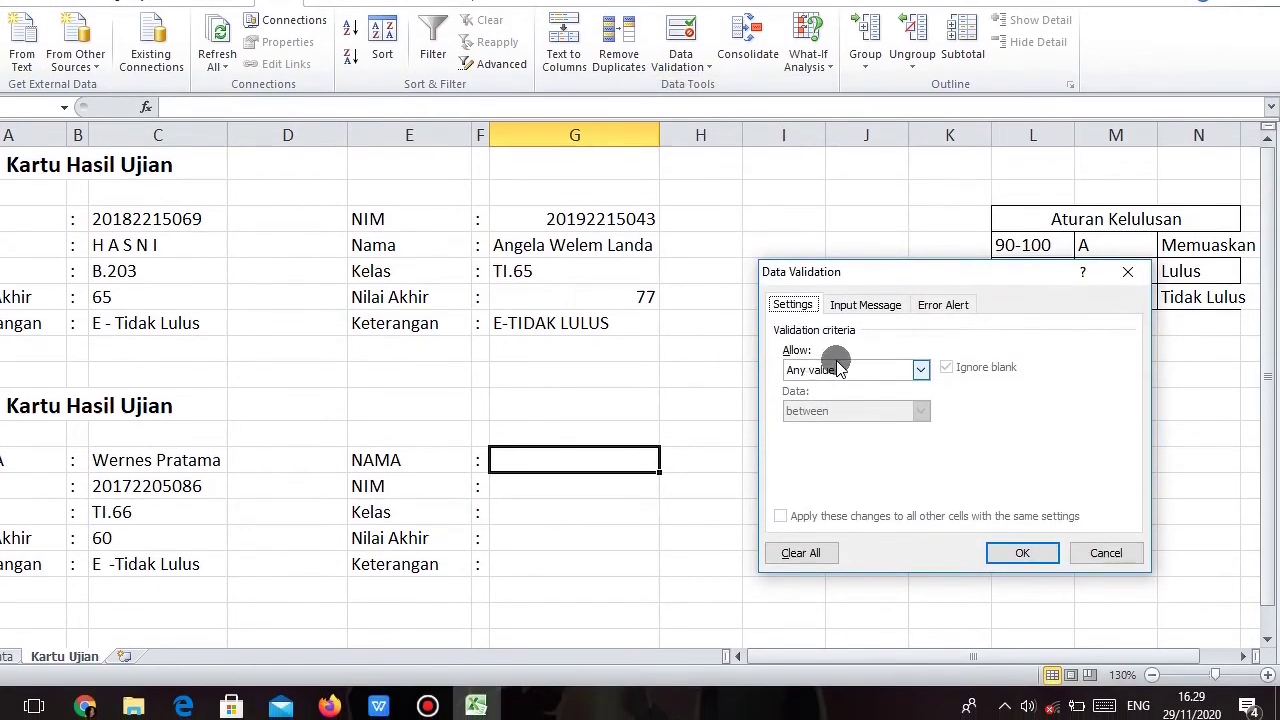
{"action": "left_click", "coordinate": [920, 366]}
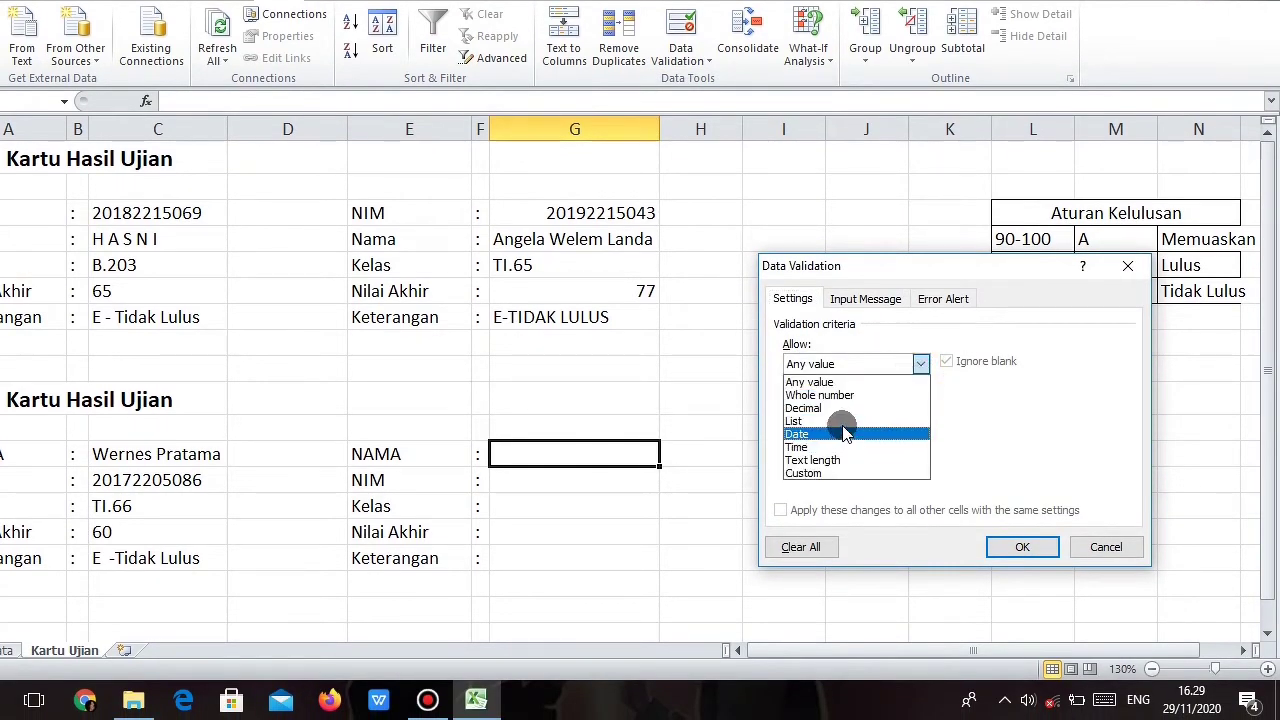
{"action": "left_click", "coordinate": [845, 428]}
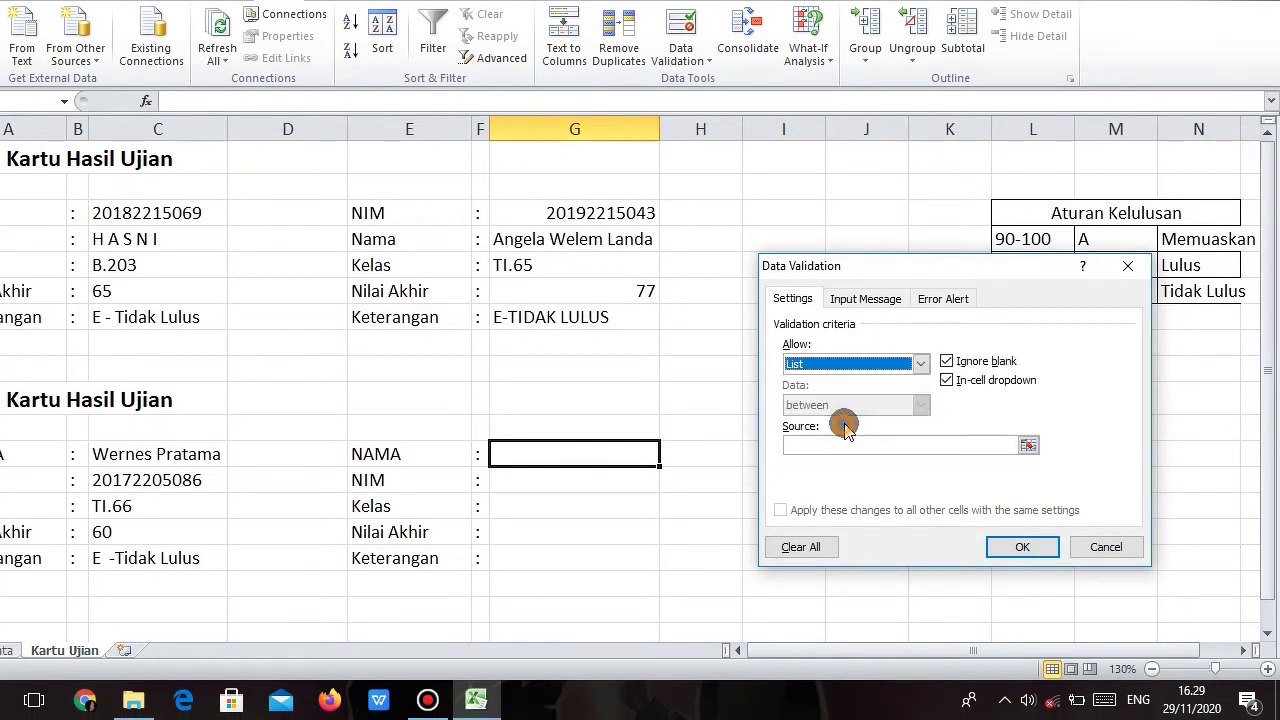
Step: Set the validation list source to the names in =Data!$C$2:$C$21 and apply the rule
{"action": "left_click", "coordinate": [1027, 449]}
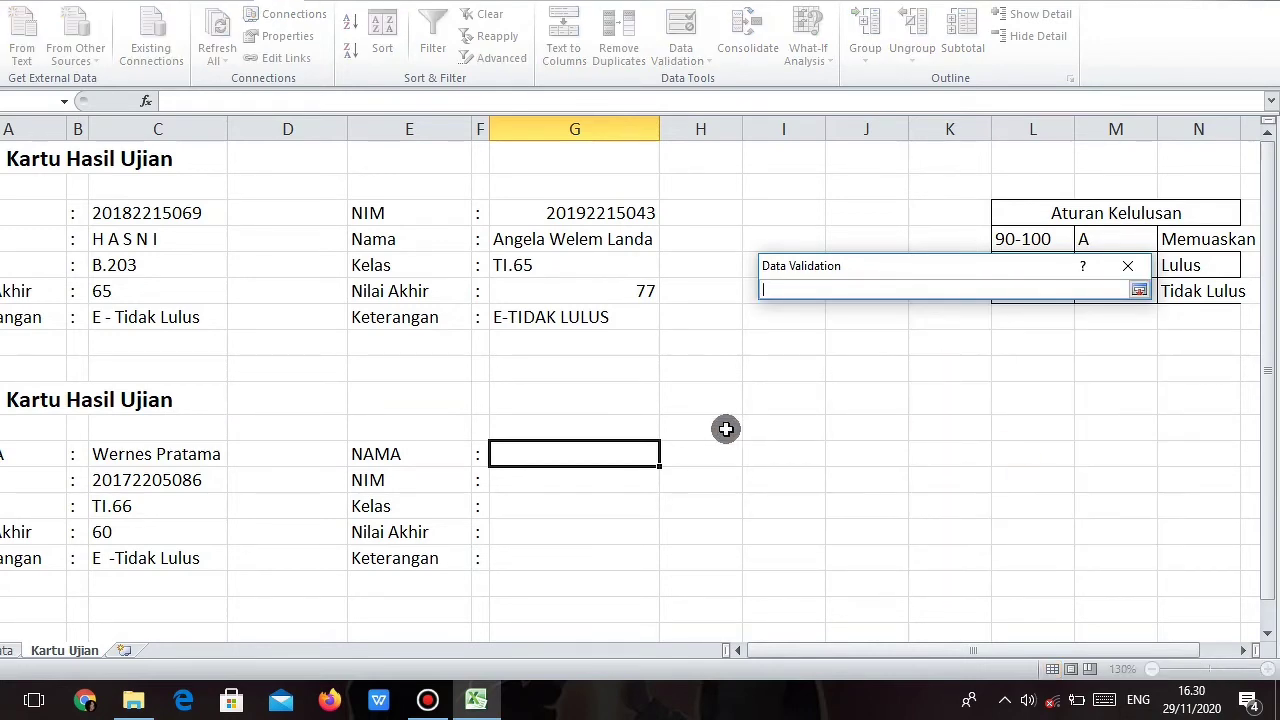
{"action": "left_click", "coordinate": [14, 651]}
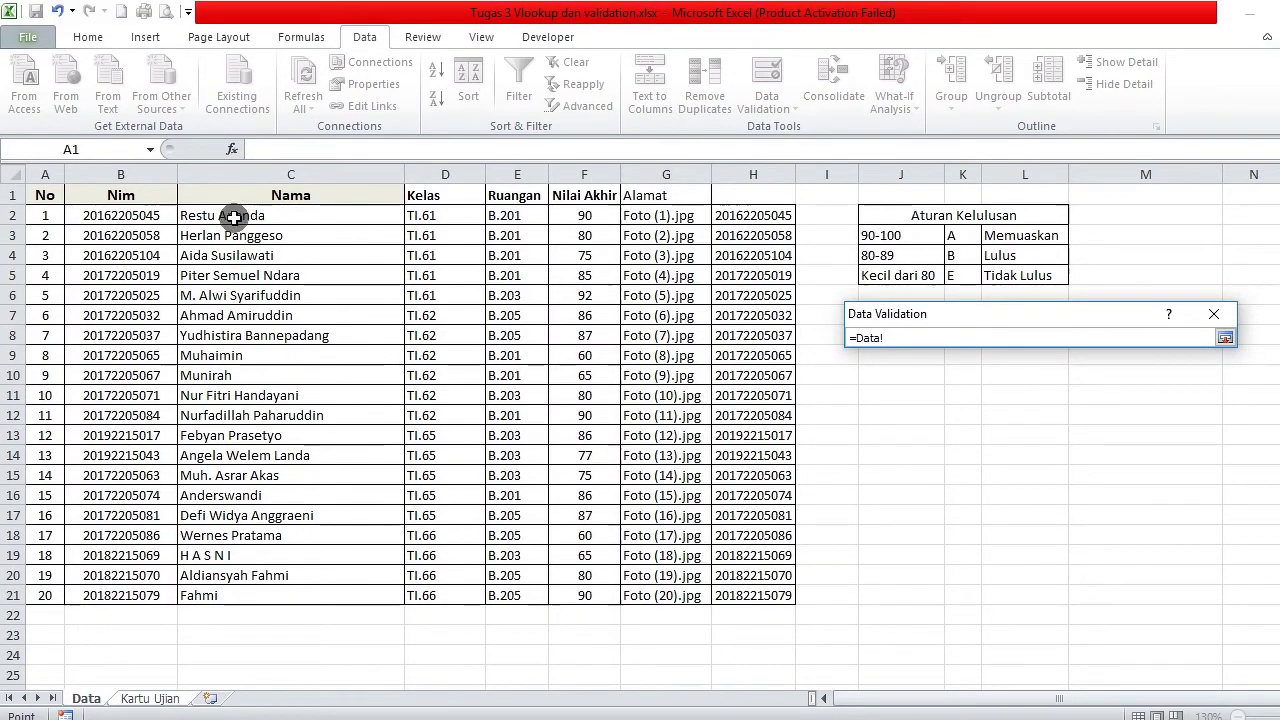
{"action": "left_click_drag", "start_coordinate": [233, 216], "coordinate": [298, 559]}
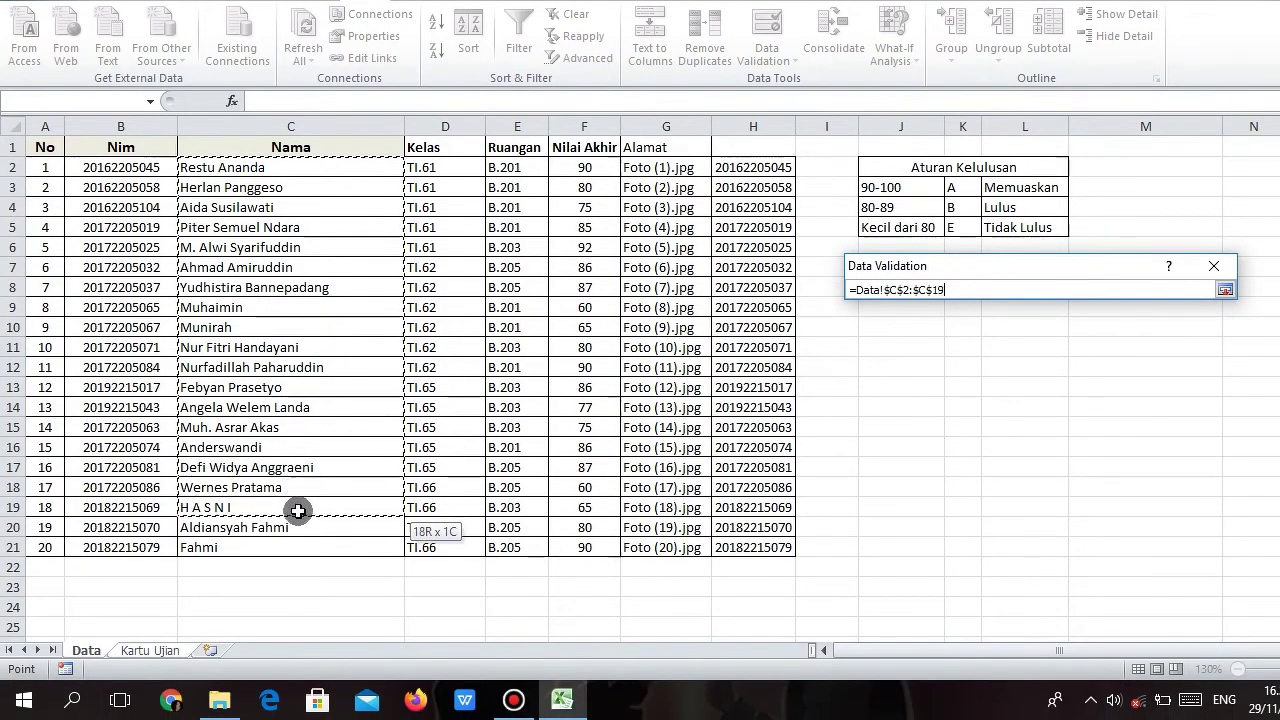
{"action": "left_click_drag", "start_coordinate": [298, 511], "coordinate": [289, 543]}
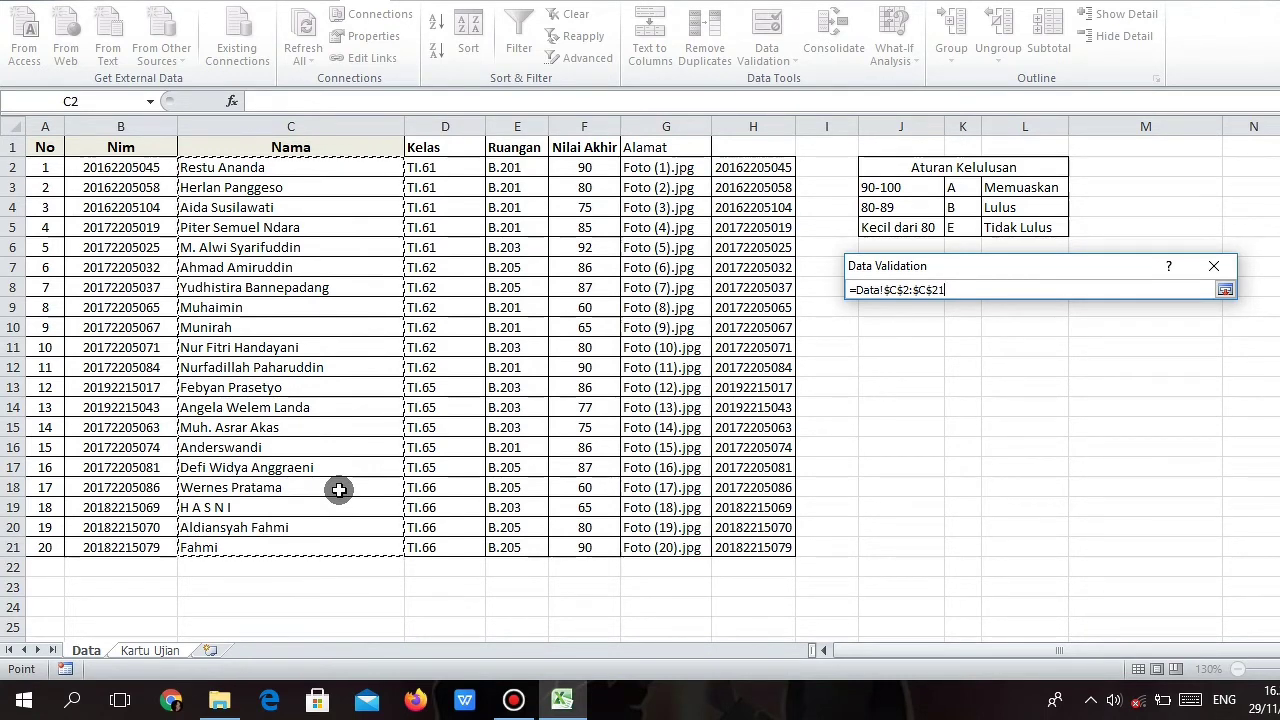
{"action": "key", "text": "Return"}
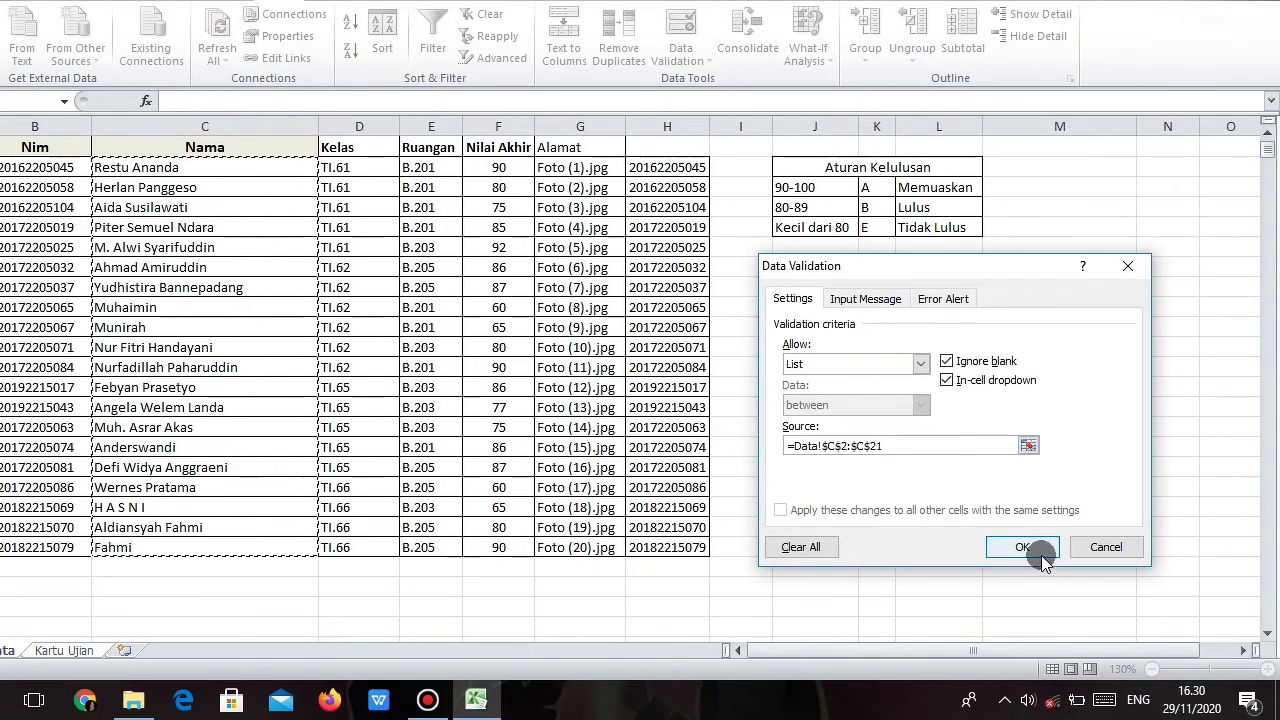
{"action": "left_click", "coordinate": [1120, 549]}
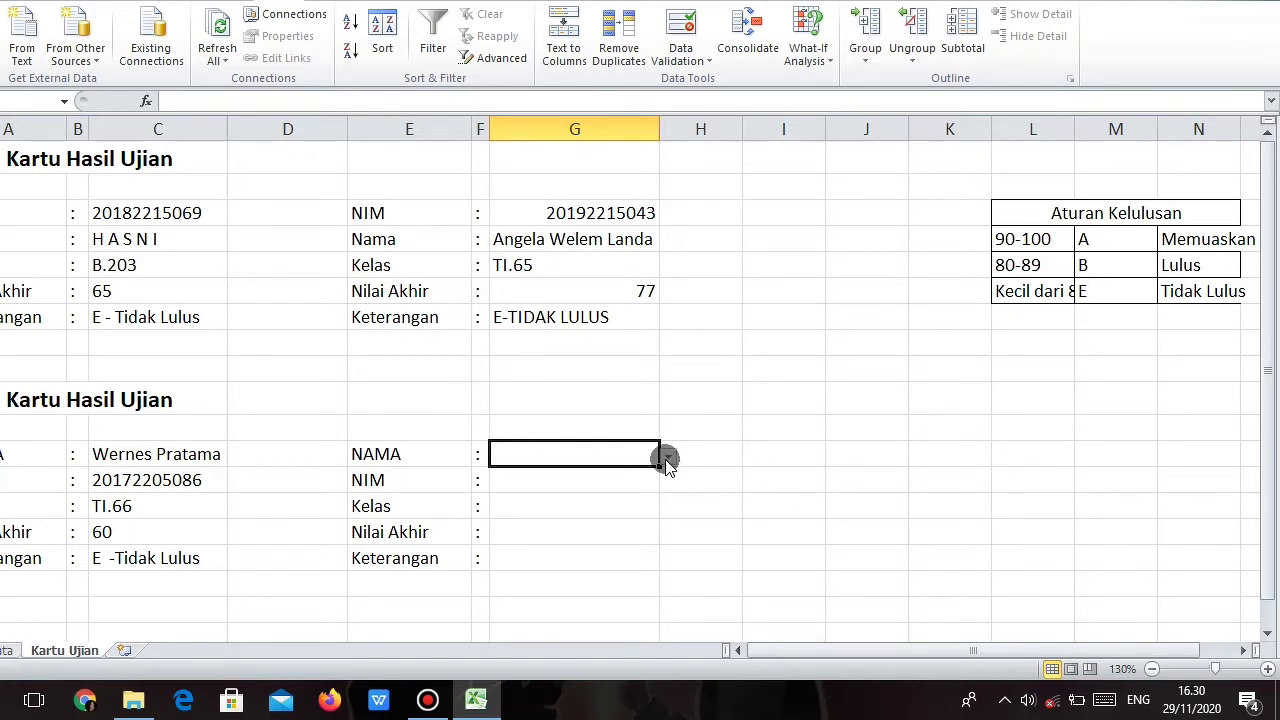
Step: Choose the third student name from the new validation list in G12
{"action": "left_click", "coordinate": [667, 458]}
{"action": "mouse_move", "coordinate": [669, 498]}
{"action": "left_mouse_down"}
{"action": "mouse_move", "coordinate": [670, 582]}
{"action": "mouse_move", "coordinate": [671, 475]}
{"action": "left_mouse_up"}
{"action": "left_click", "coordinate": [739, 458]}
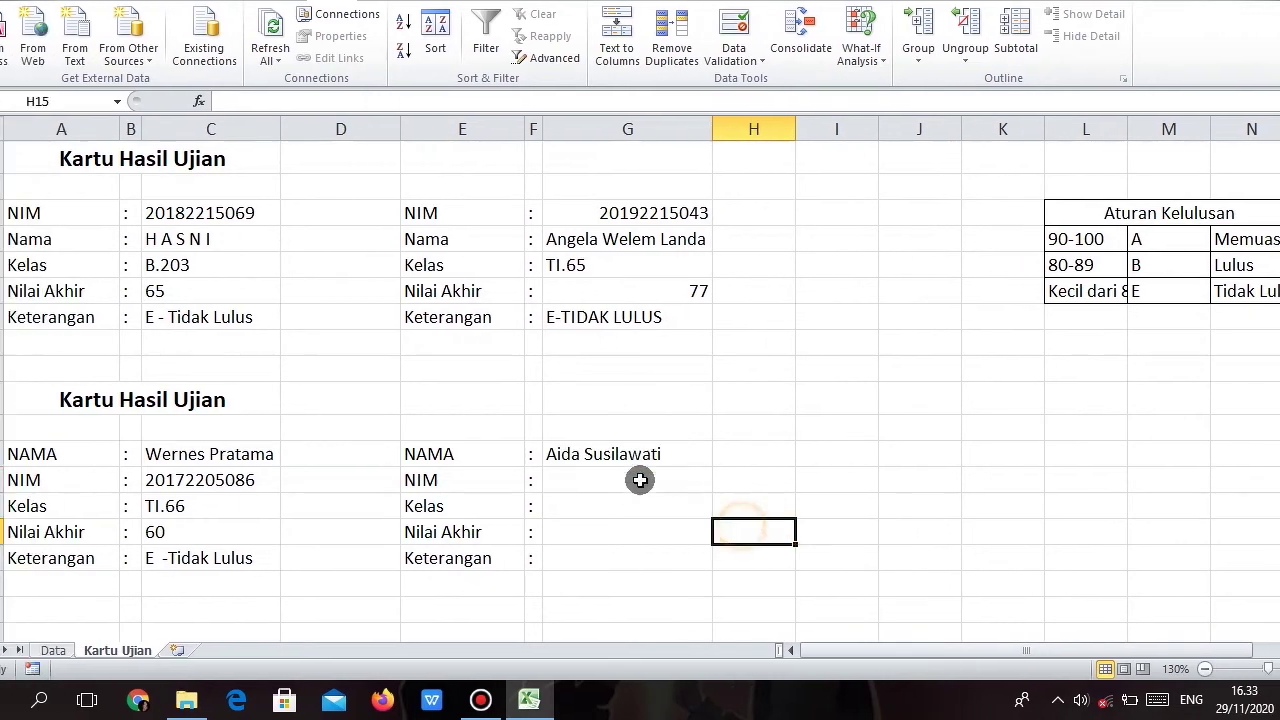
Step: Begin a VLOOKUP formula in the NIM cell G13 with G12 as the lookup value
{"action": "left_click", "coordinate": [640, 478]}
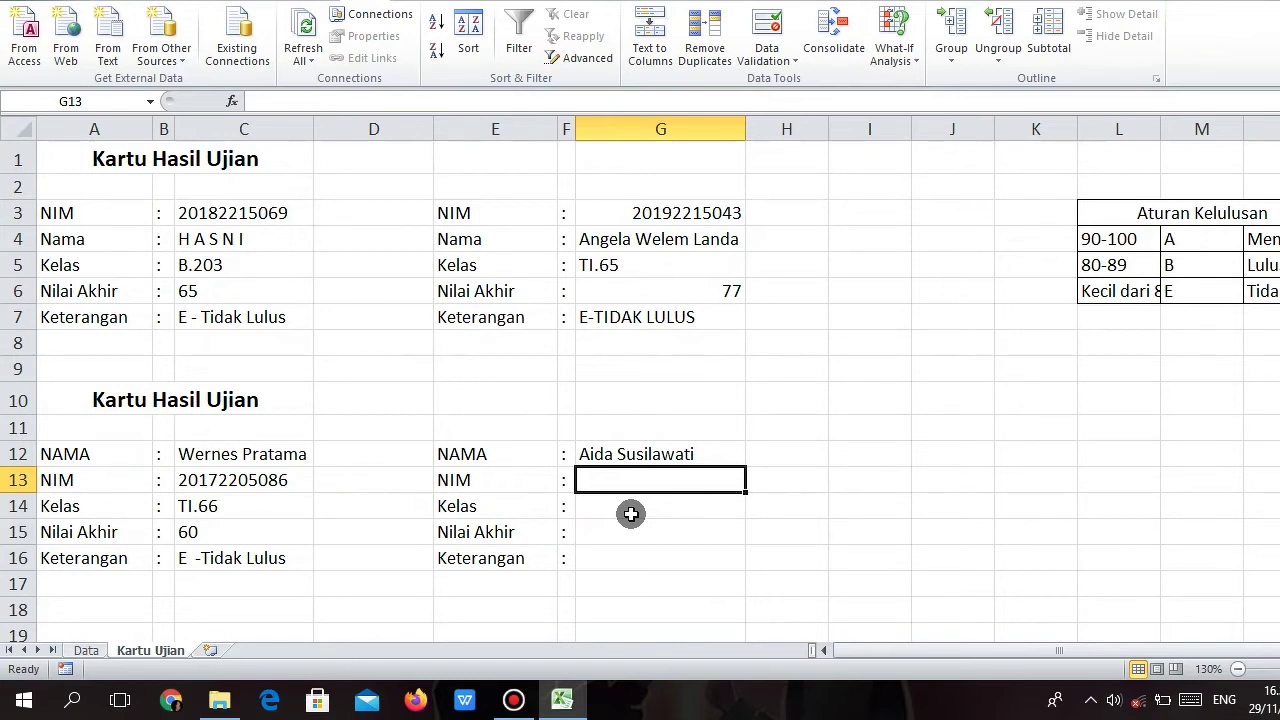
{"action": "type", "text": "=VL"}
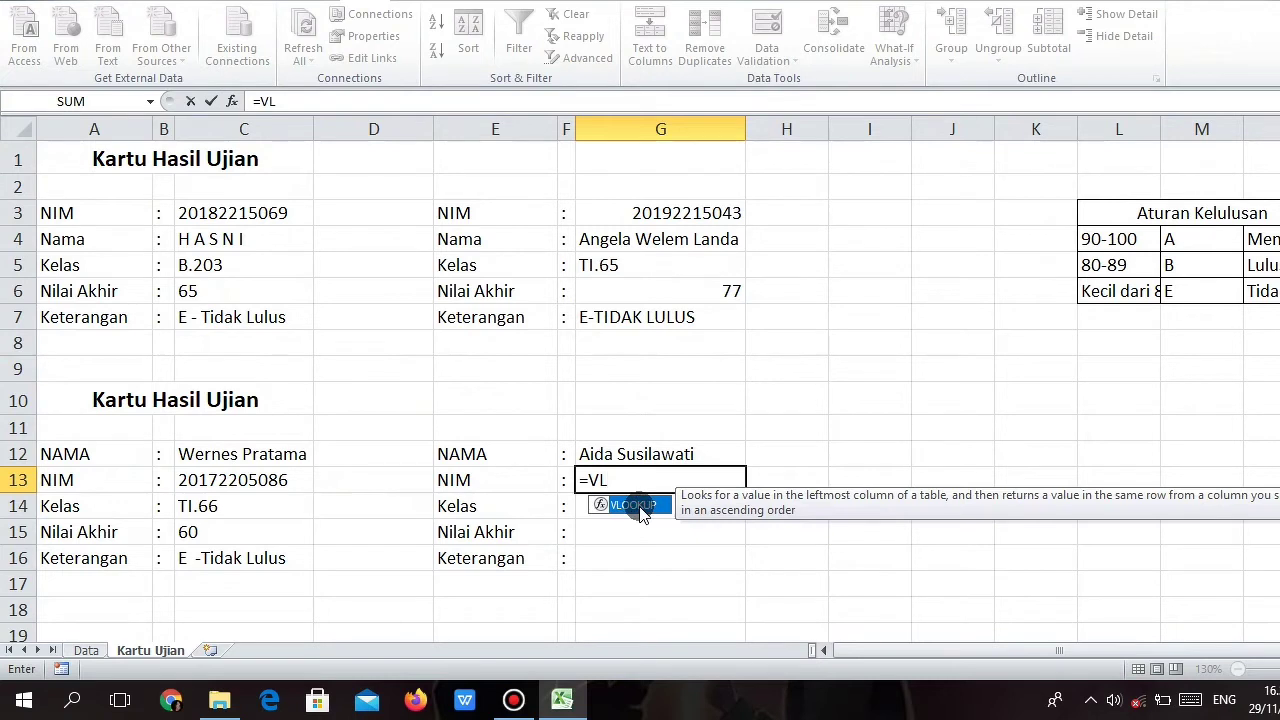
{"action": "double_click", "coordinate": [641, 508]}
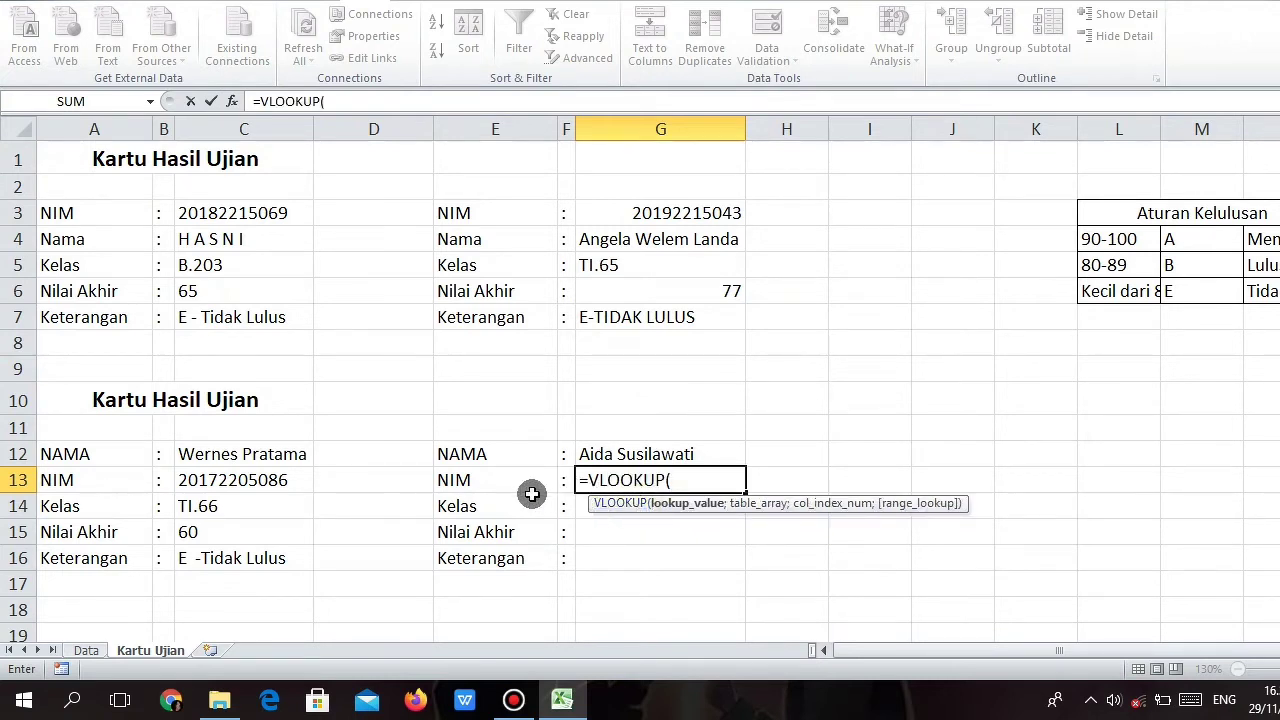
{"action": "left_click", "coordinate": [638, 454]}
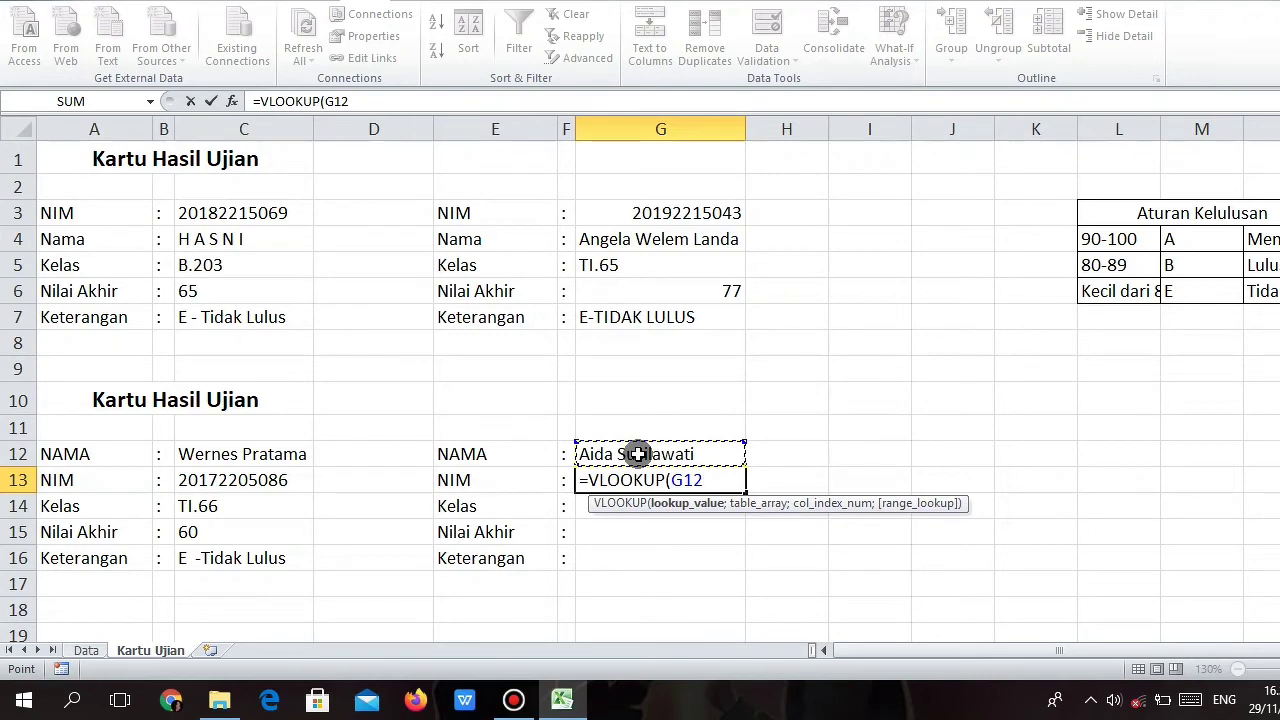
{"action": "type", "text": ";"}
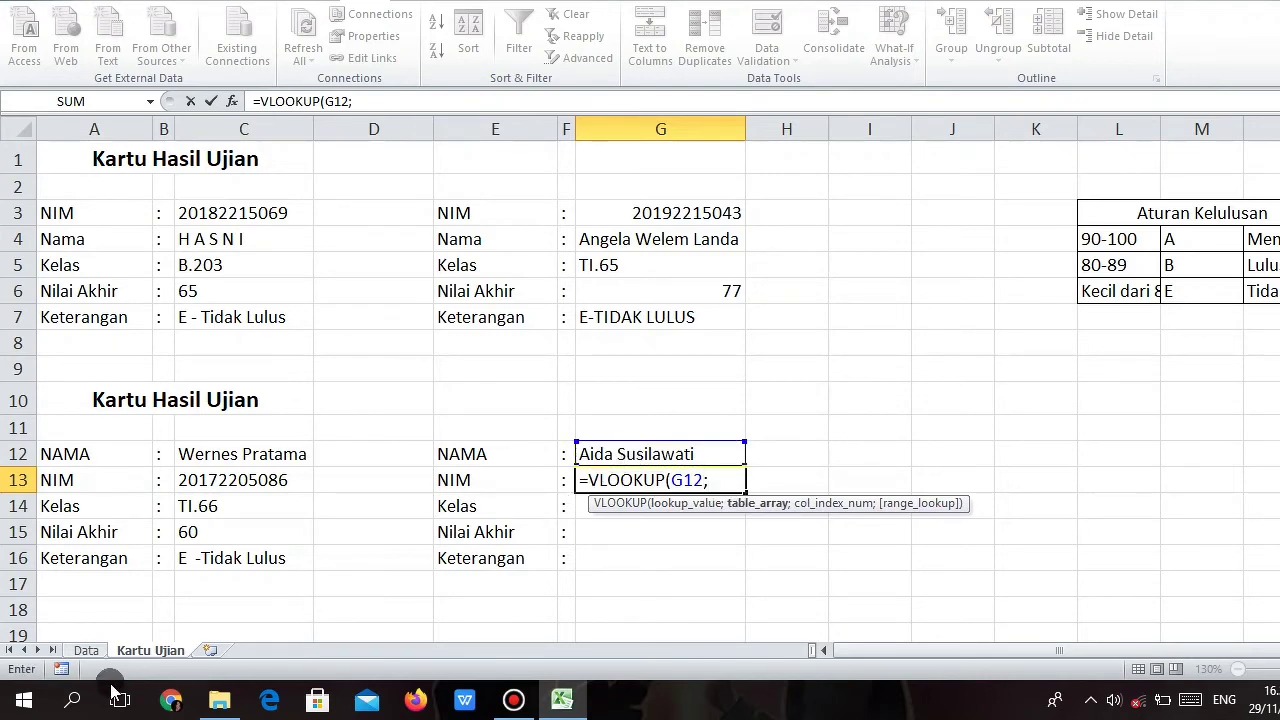
Step: Complete the G13 VLOOKUP with table range Data!C2:H21, column index 6 and 0 for an exact match
{"action": "left_click", "coordinate": [87, 651]}
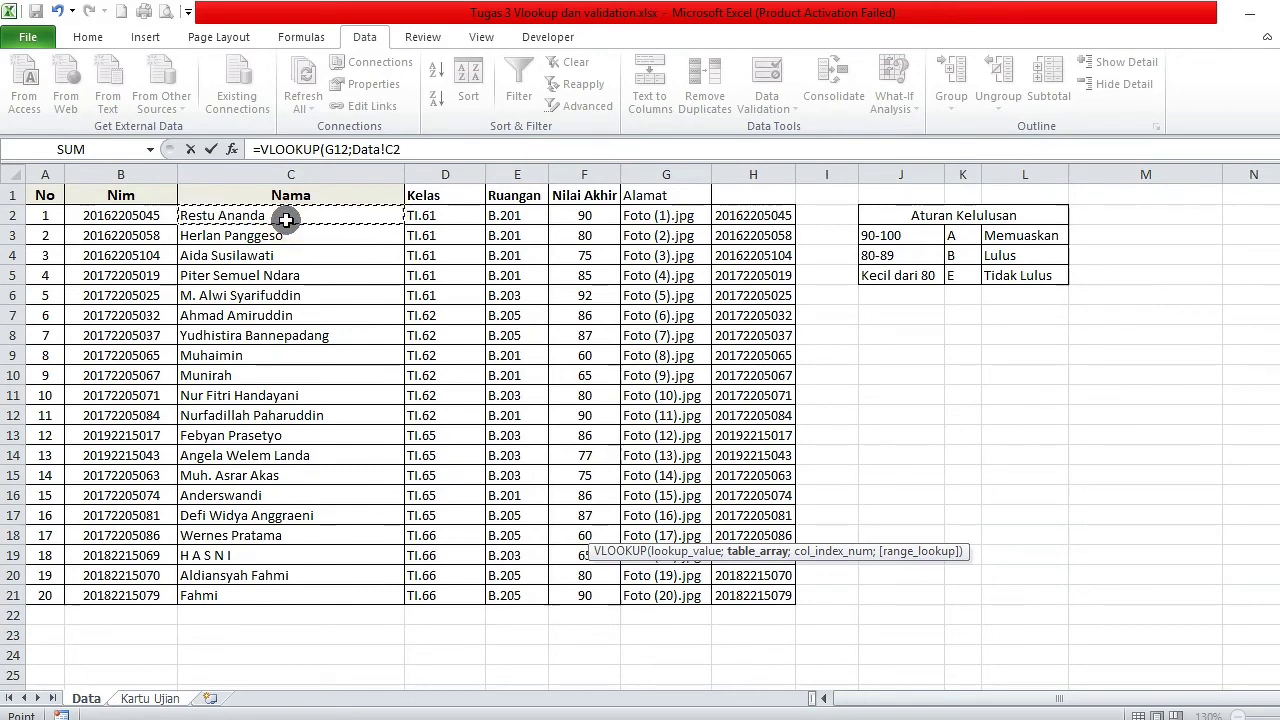
{"action": "left_click_drag", "start_coordinate": [288, 220], "coordinate": [738, 445]}
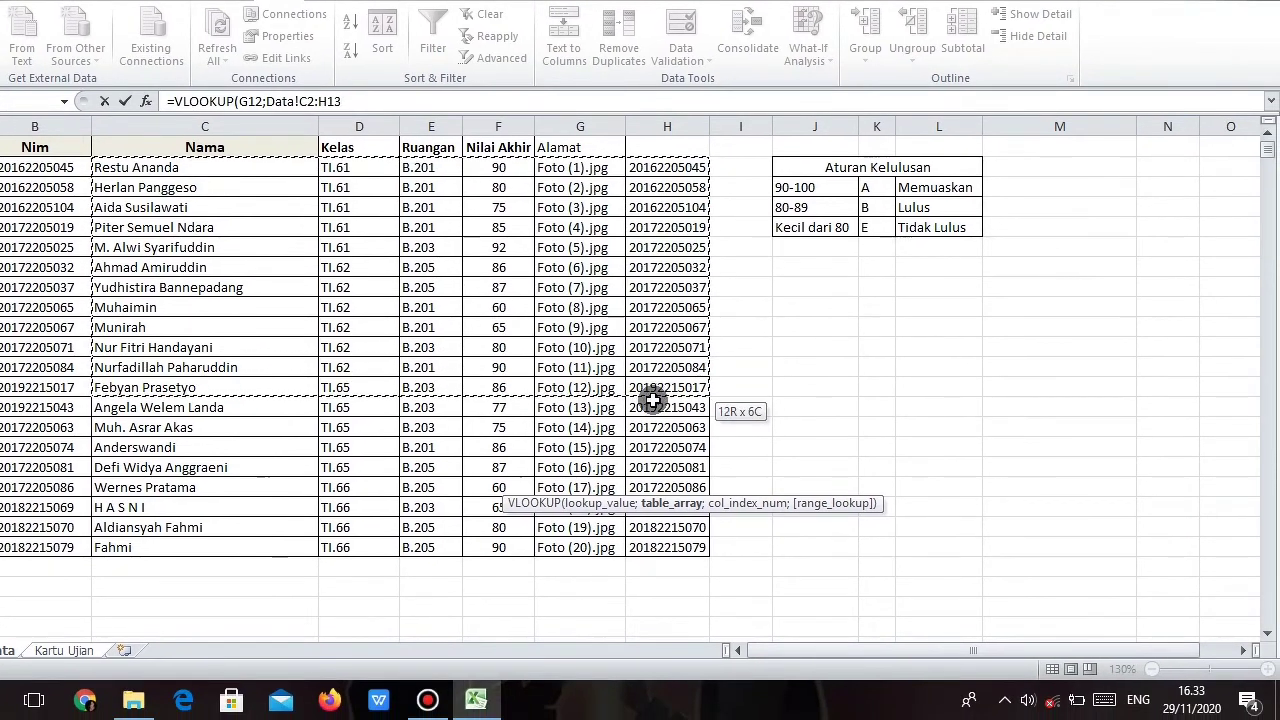
{"action": "left_click_drag", "start_coordinate": [652, 400], "coordinate": [662, 548]}
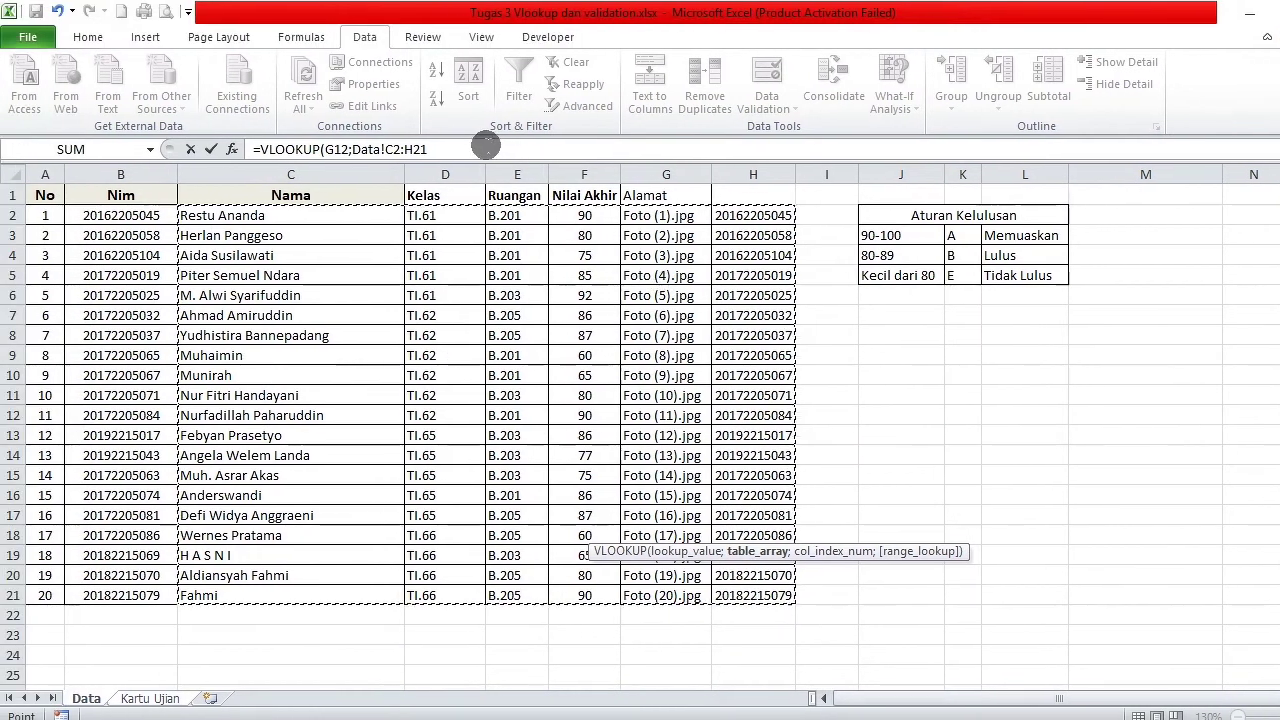
{"action": "left_click", "coordinate": [400, 99]}
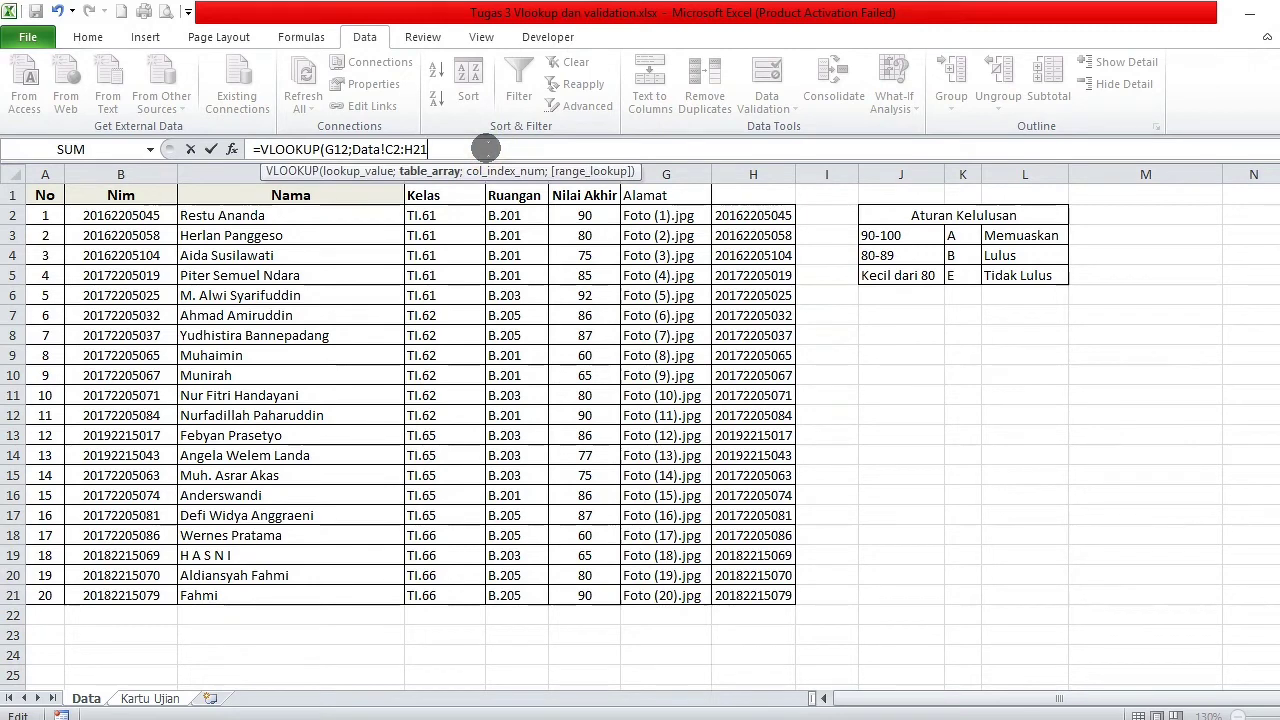
{"action": "type", "text": ";"}
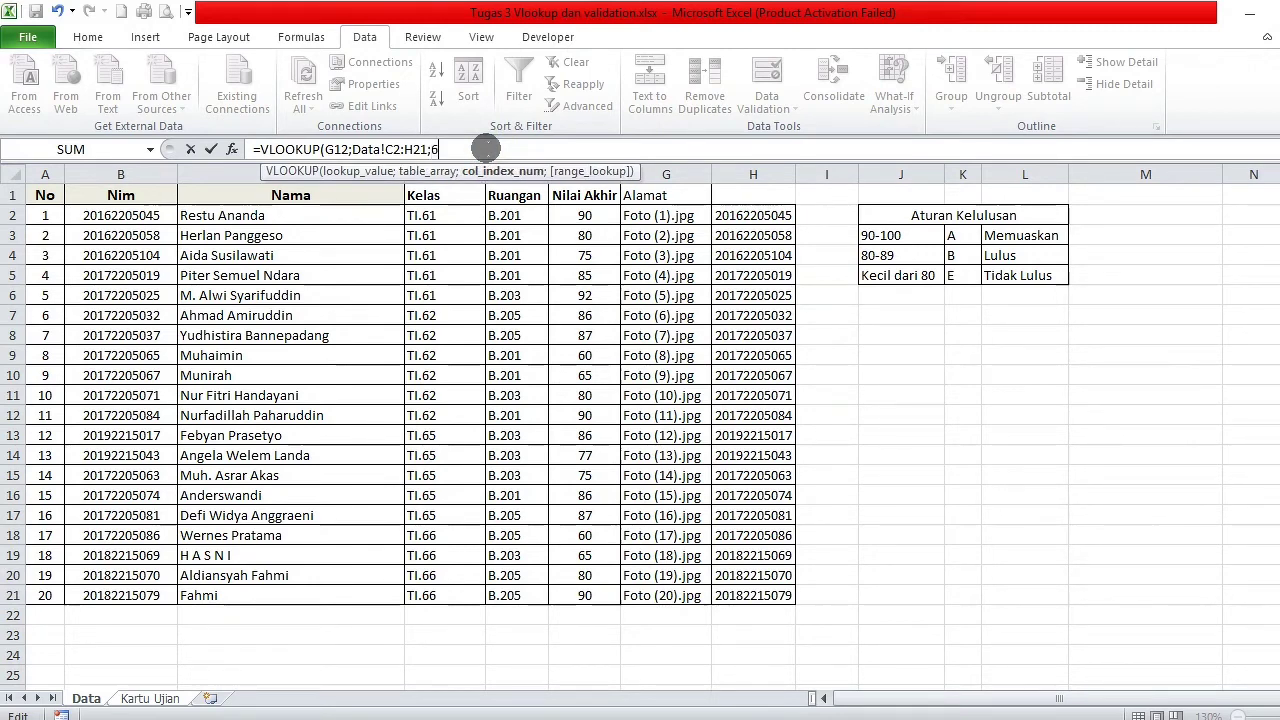
{"action": "type", "text": "6;"}
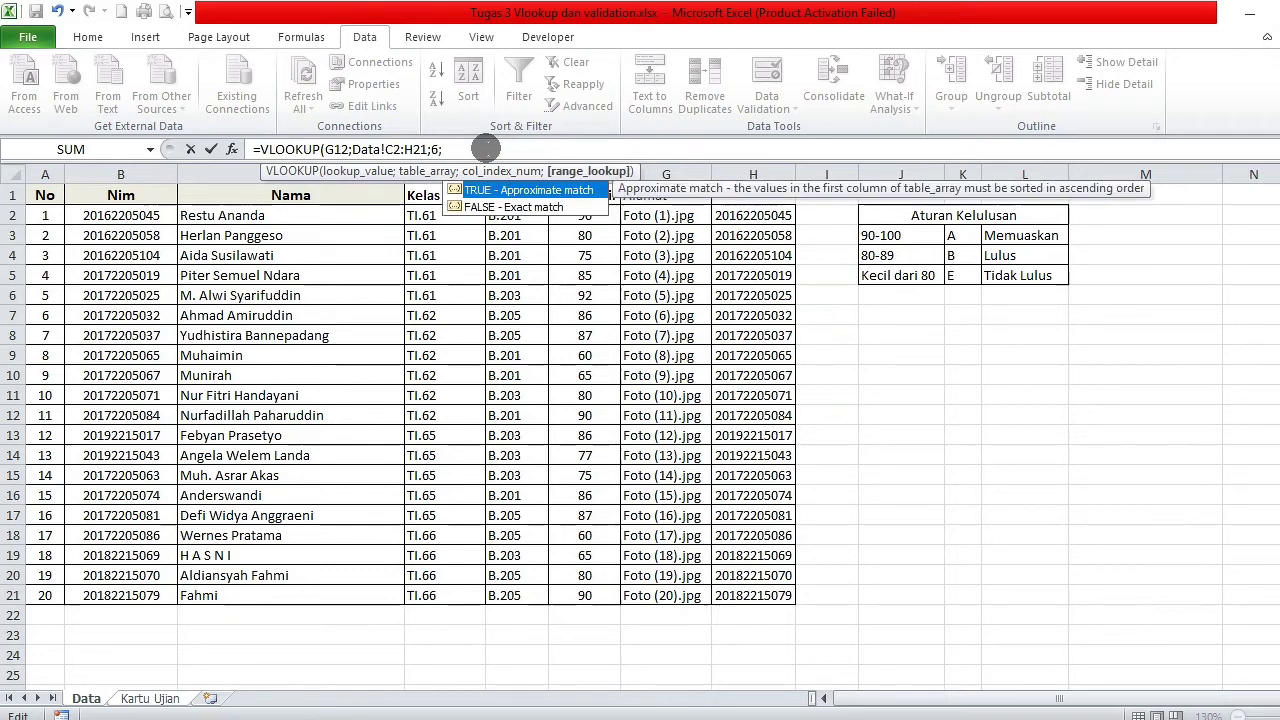
{"action": "type", "text": "0)"}
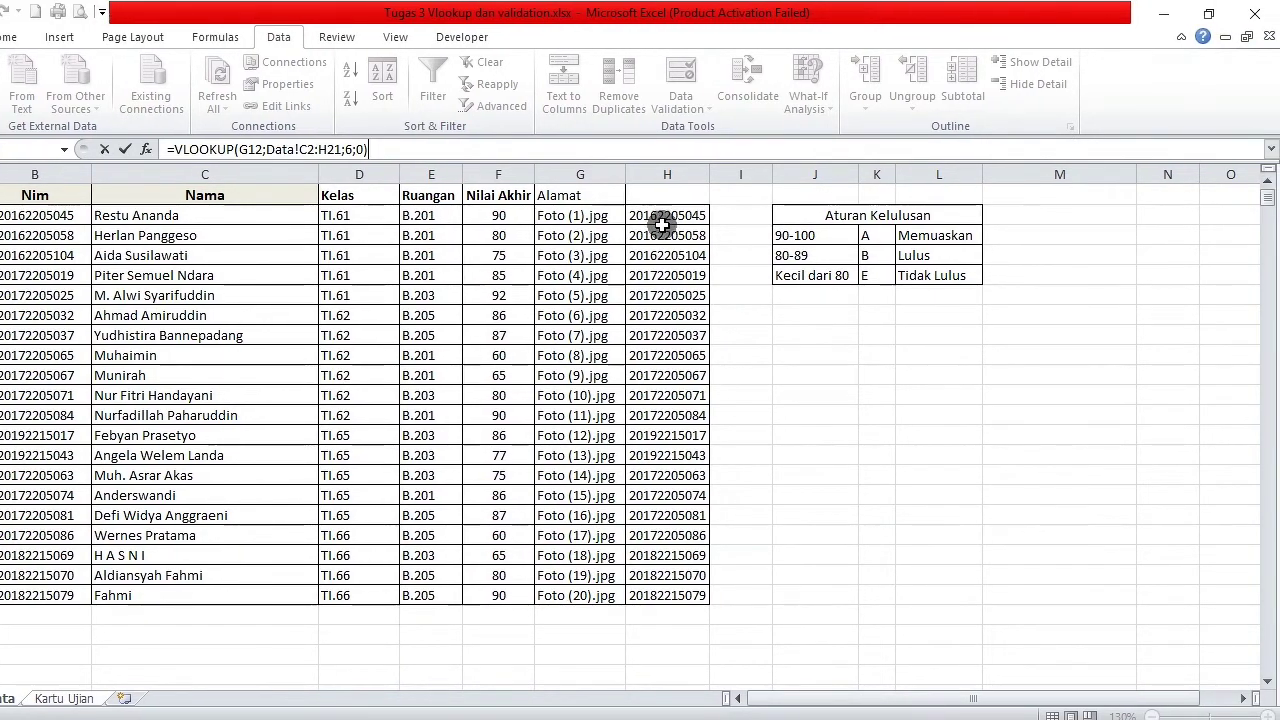
{"action": "key", "text": "Return"}
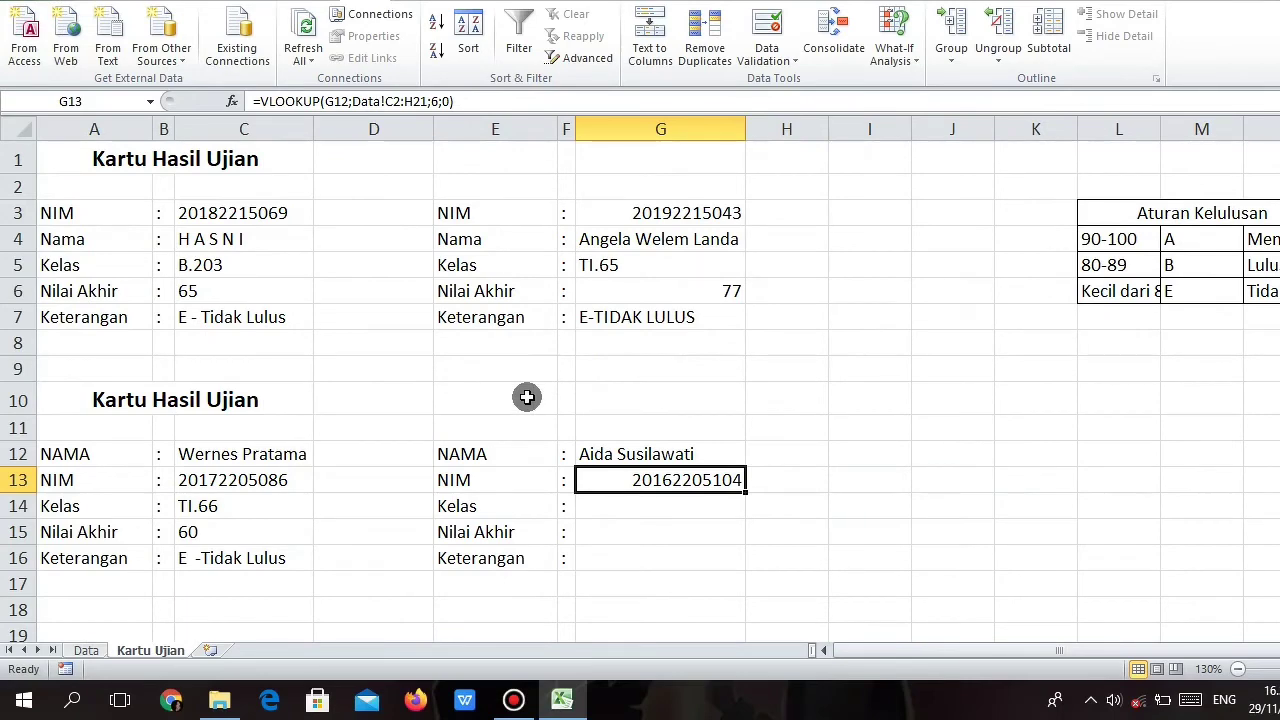
Step: Examine the Data sheet's columns from Nama through H to check the column index used for the NIM lookup
{"action": "left_click", "coordinate": [86, 651]}
{"action": "left_click", "coordinate": [660, 175]}
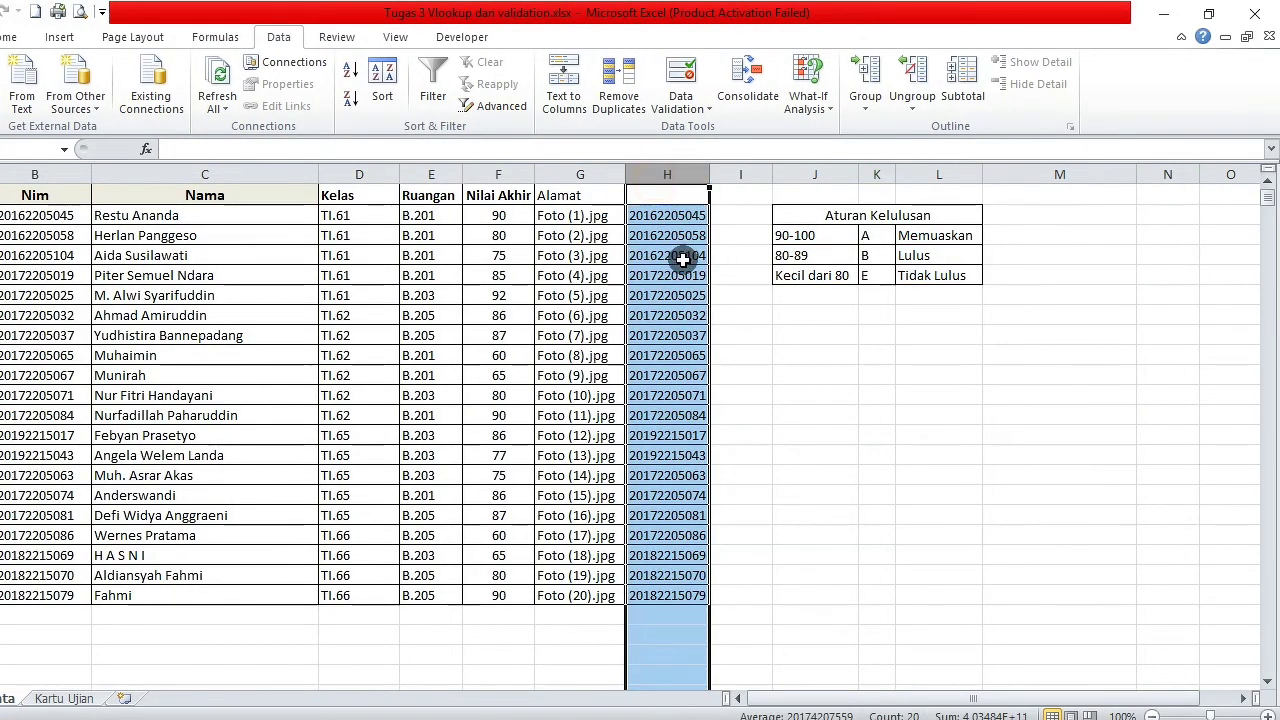
{"action": "left_click", "coordinate": [291, 174]}
{"action": "left_click", "coordinate": [443, 174]}
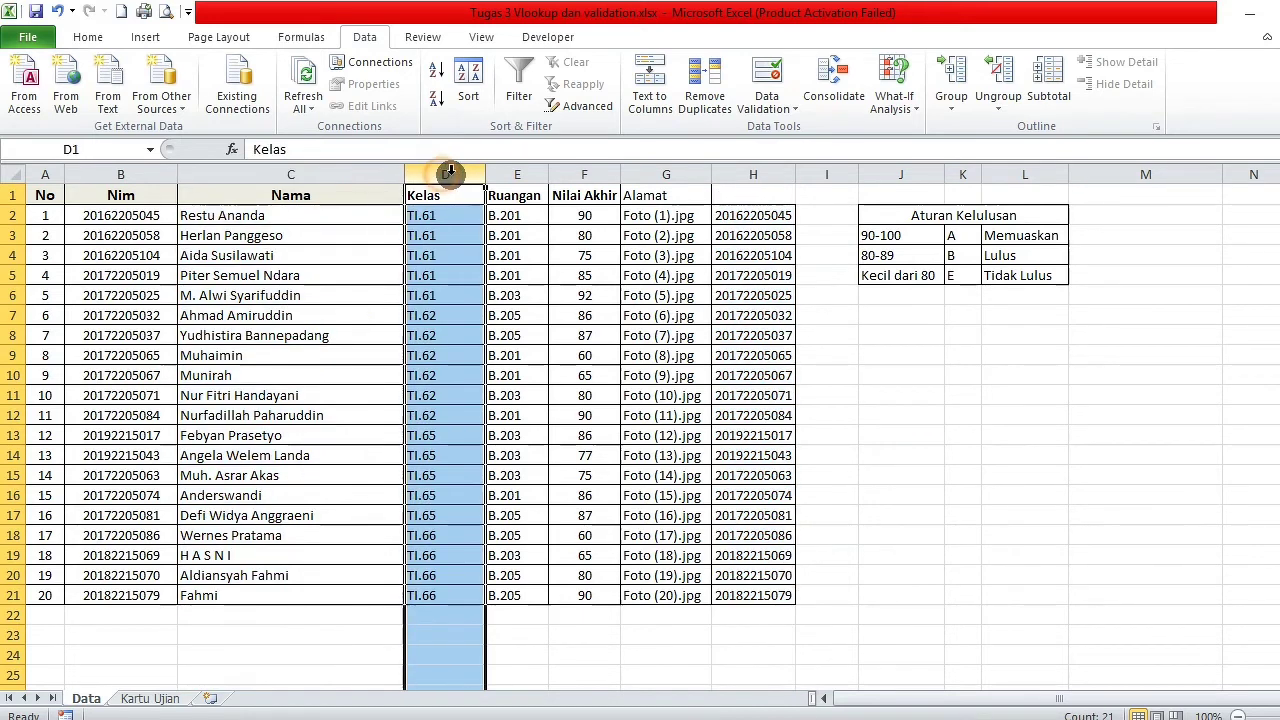
{"action": "left_click", "coordinate": [508, 174]}
{"action": "left_click", "coordinate": [590, 174]}
{"action": "left_click", "coordinate": [660, 175]}
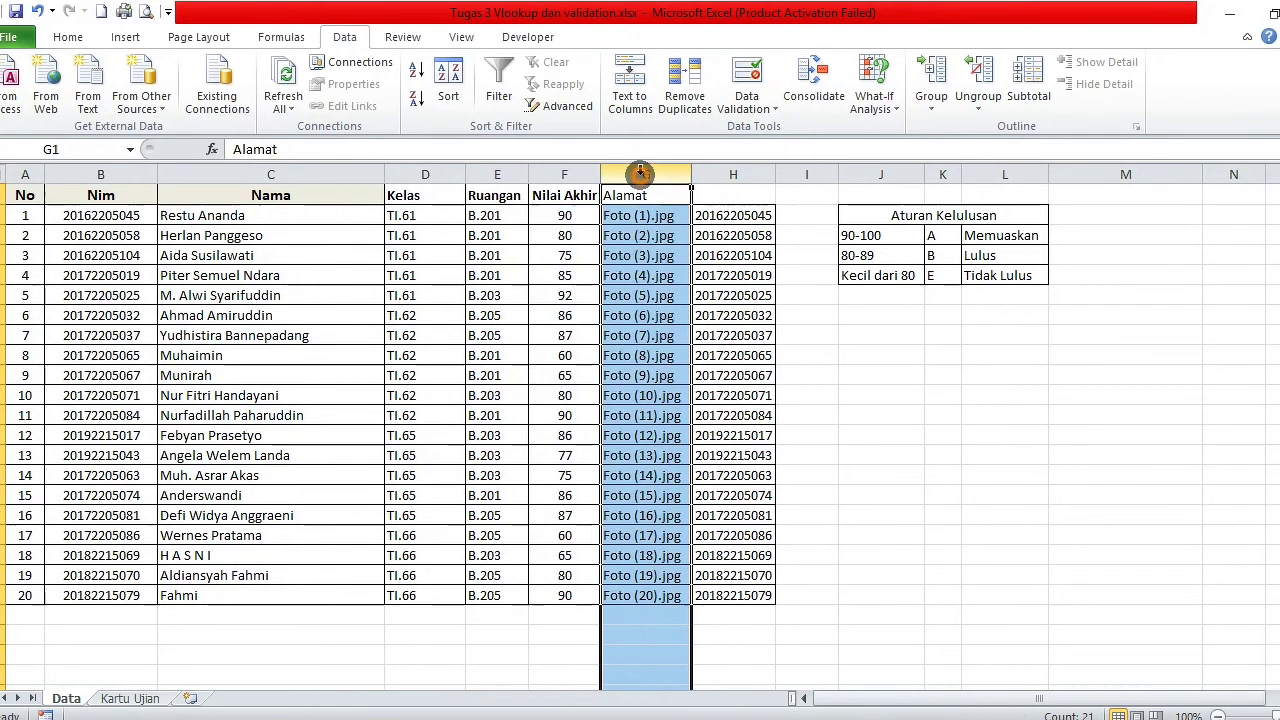
{"action": "left_click", "coordinate": [730, 174]}
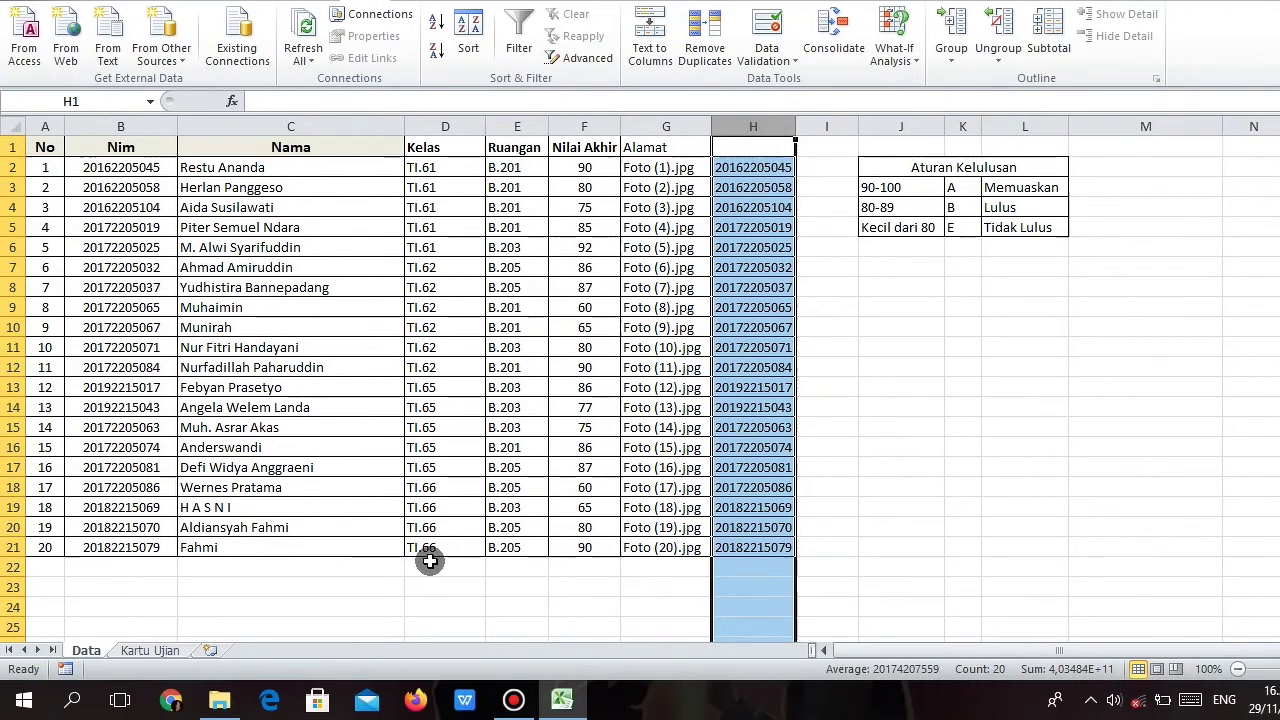
{"action": "left_click", "coordinate": [150, 651]}
Step: Make the G13 VLOOKUP references absolute, with $G$12 as lookup value and Data!$C$2:$H$21 as table range
{"action": "left_click", "coordinate": [688, 500]}
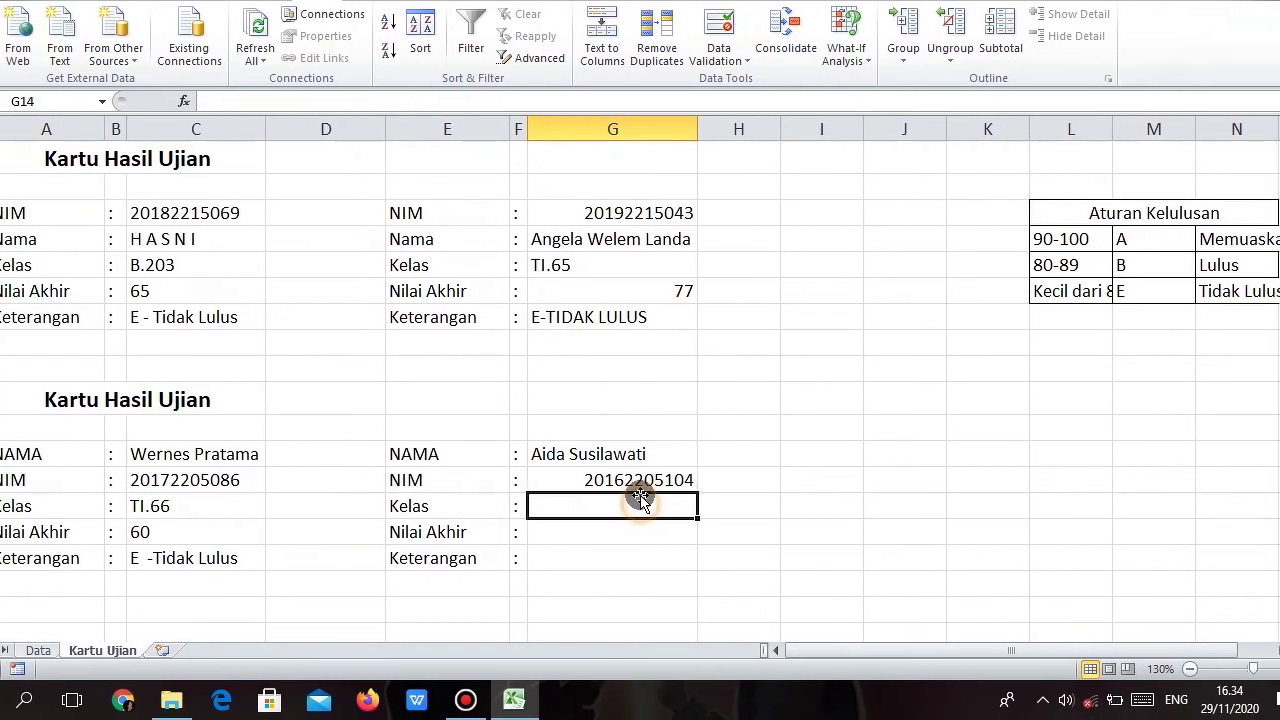
{"action": "left_click", "coordinate": [641, 487]}
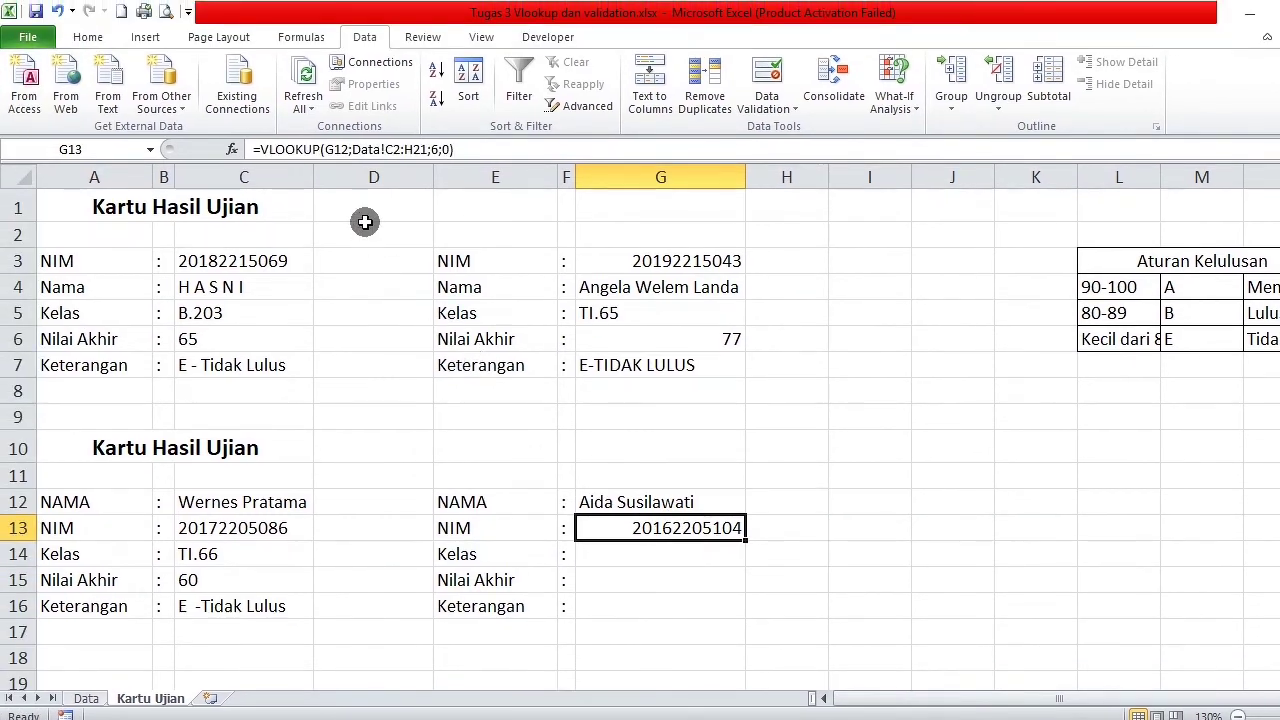
{"action": "left_click", "coordinate": [328, 150]}
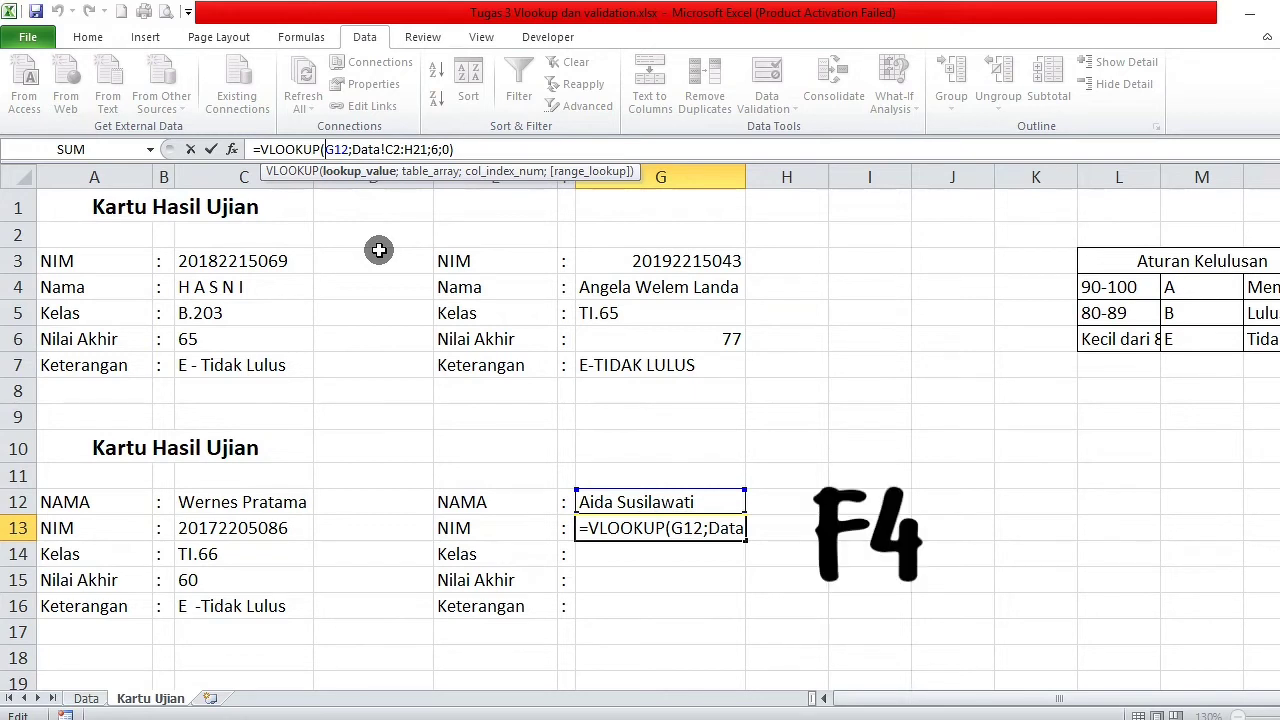
{"action": "key", "text": "F4"}
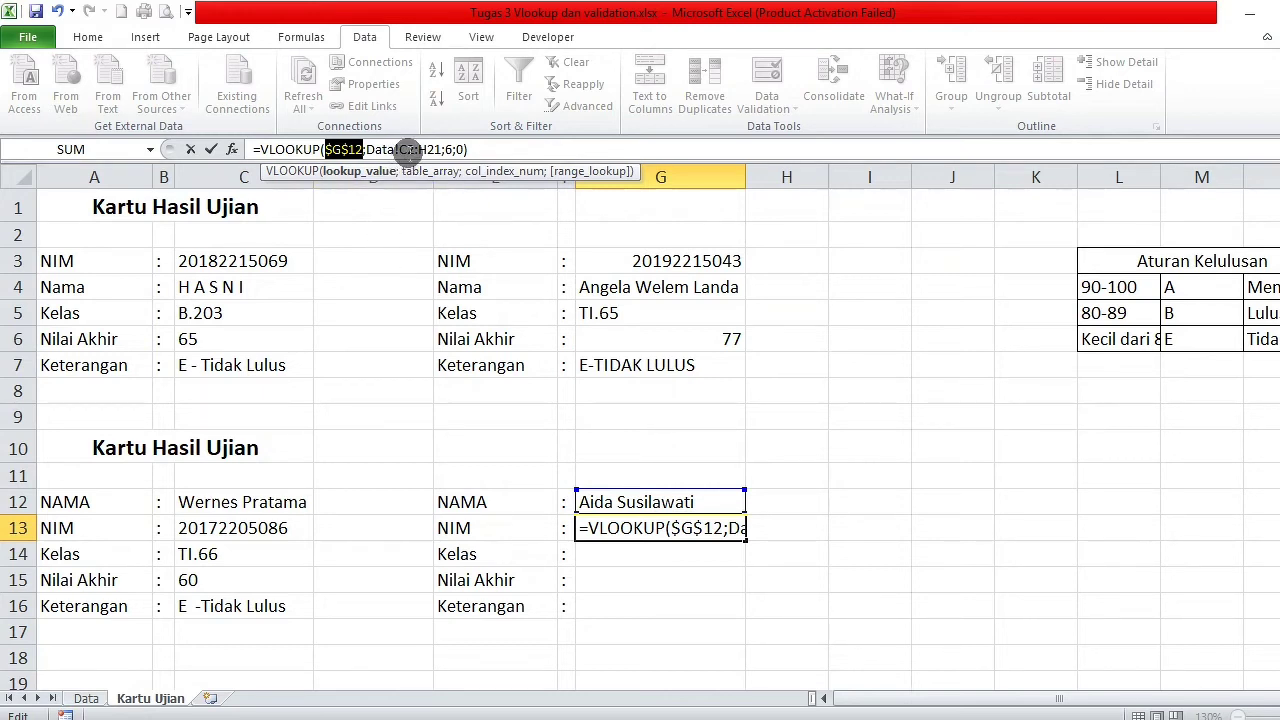
{"action": "left_click", "coordinate": [399, 149]}
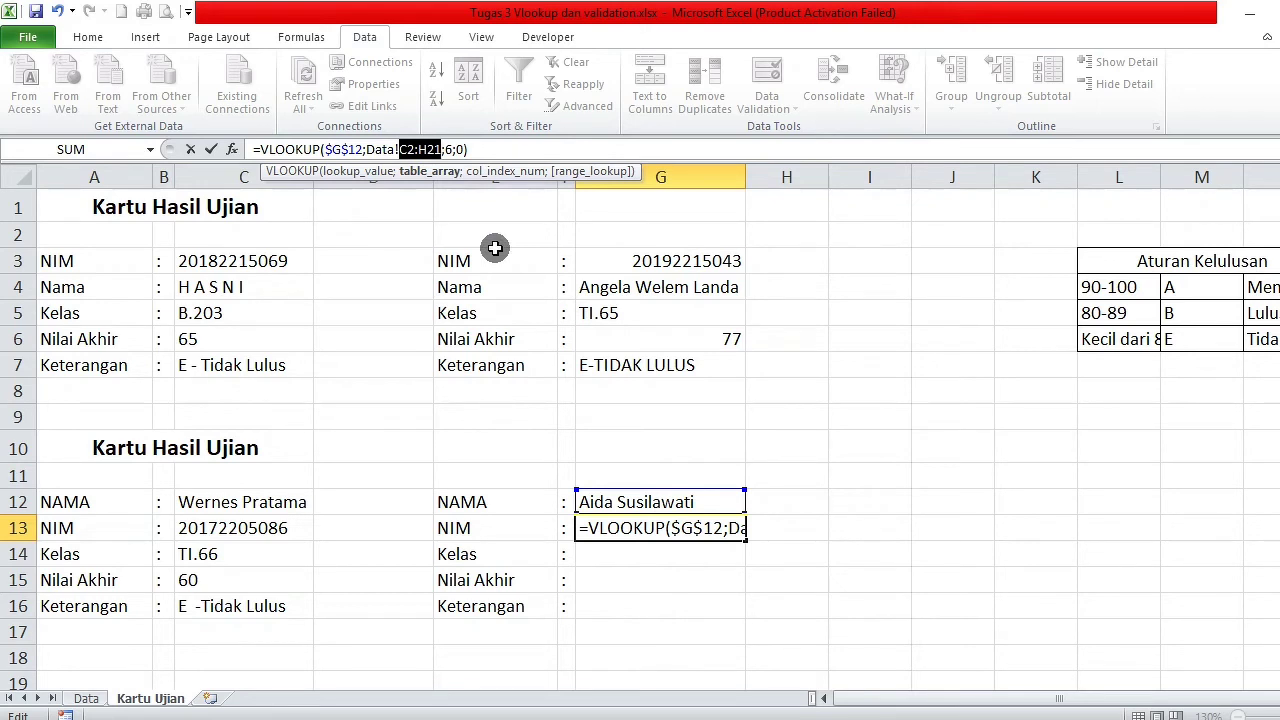
{"action": "key", "text": "F4"}
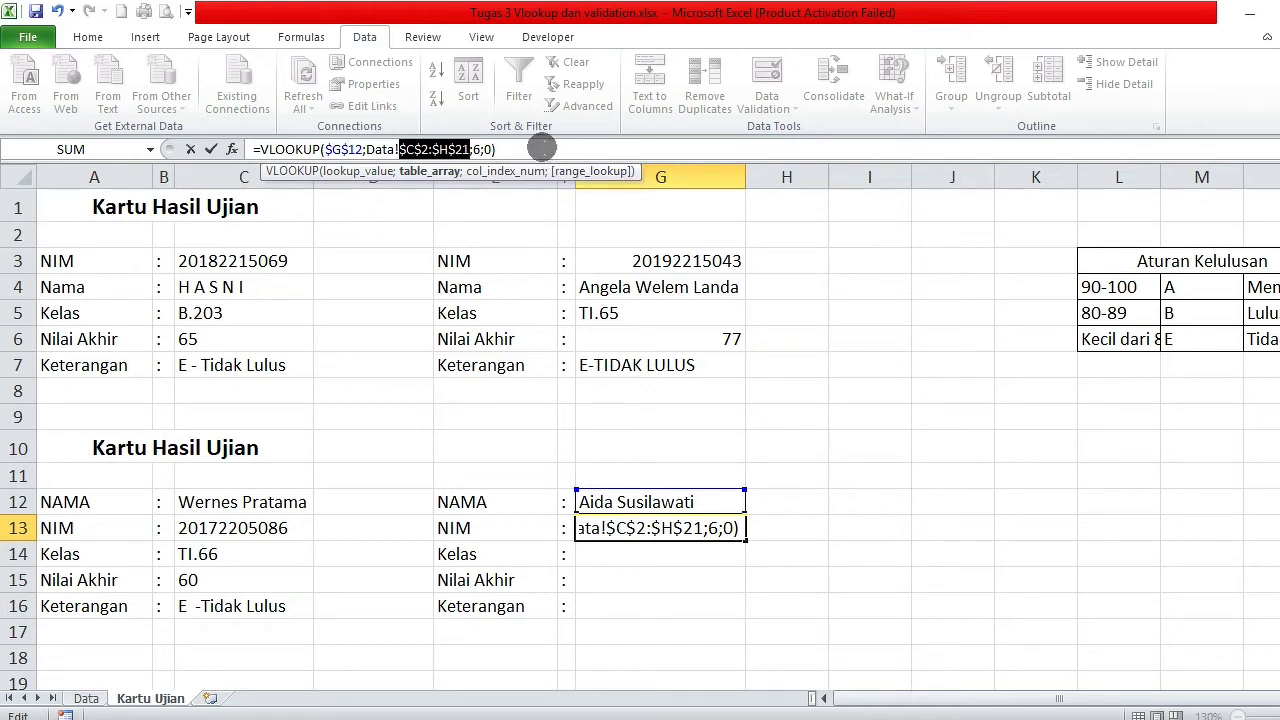
{"action": "left_click", "coordinate": [541, 149]}
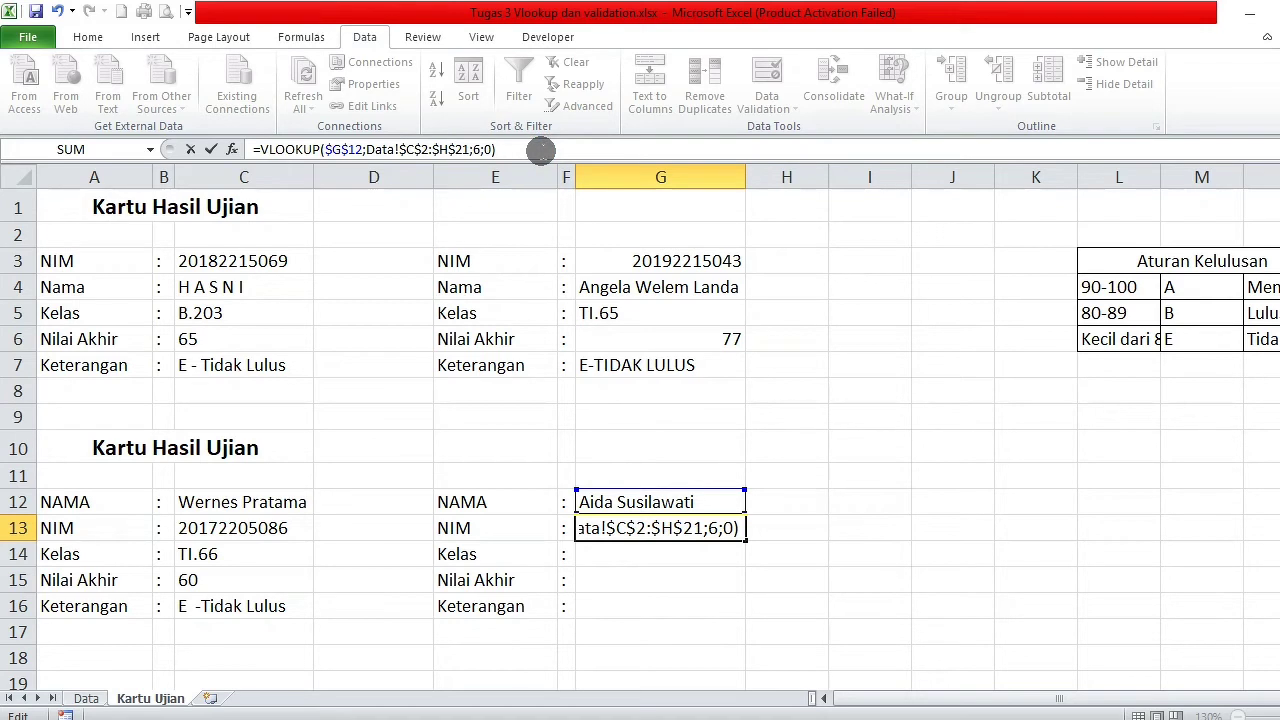
{"action": "key", "text": "Return"}
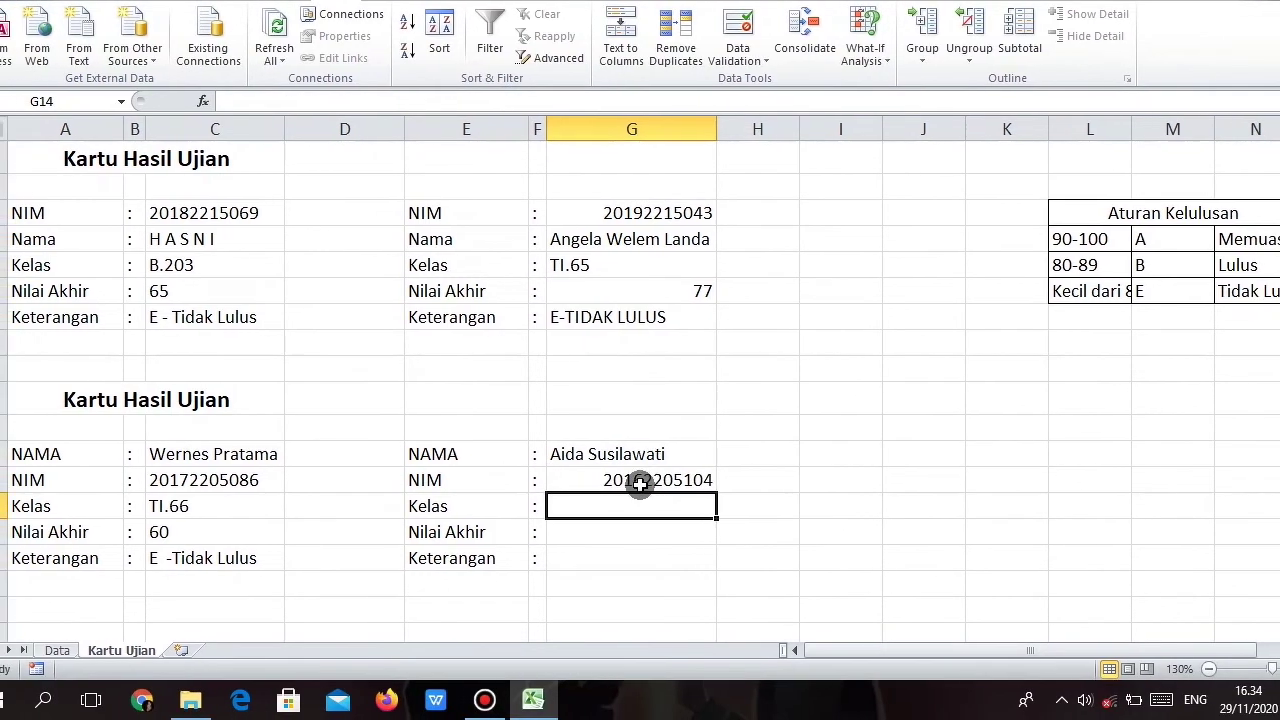
Step: Fill the G13 VLOOKUP formula down through the Kelas and Nilai Akhir cells G14:G15
{"action": "left_click", "coordinate": [640, 484]}
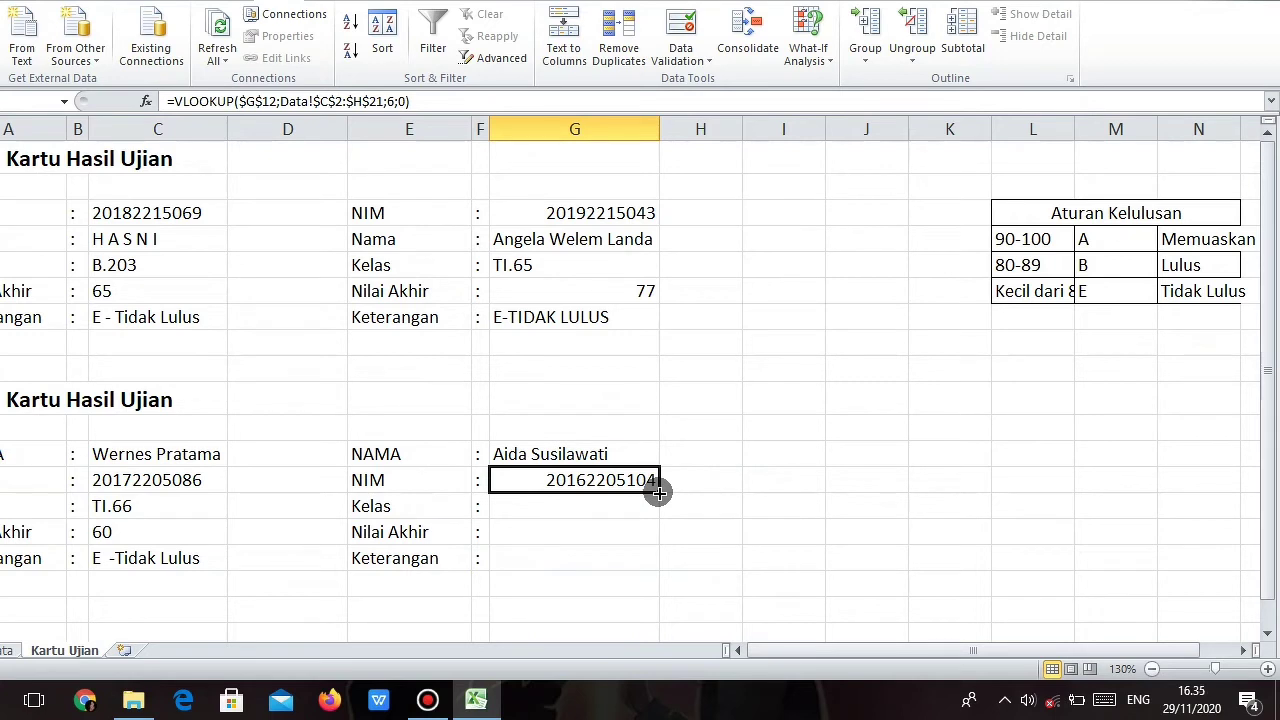
{"action": "left_click_drag", "start_coordinate": [659, 491], "coordinate": [647, 536]}
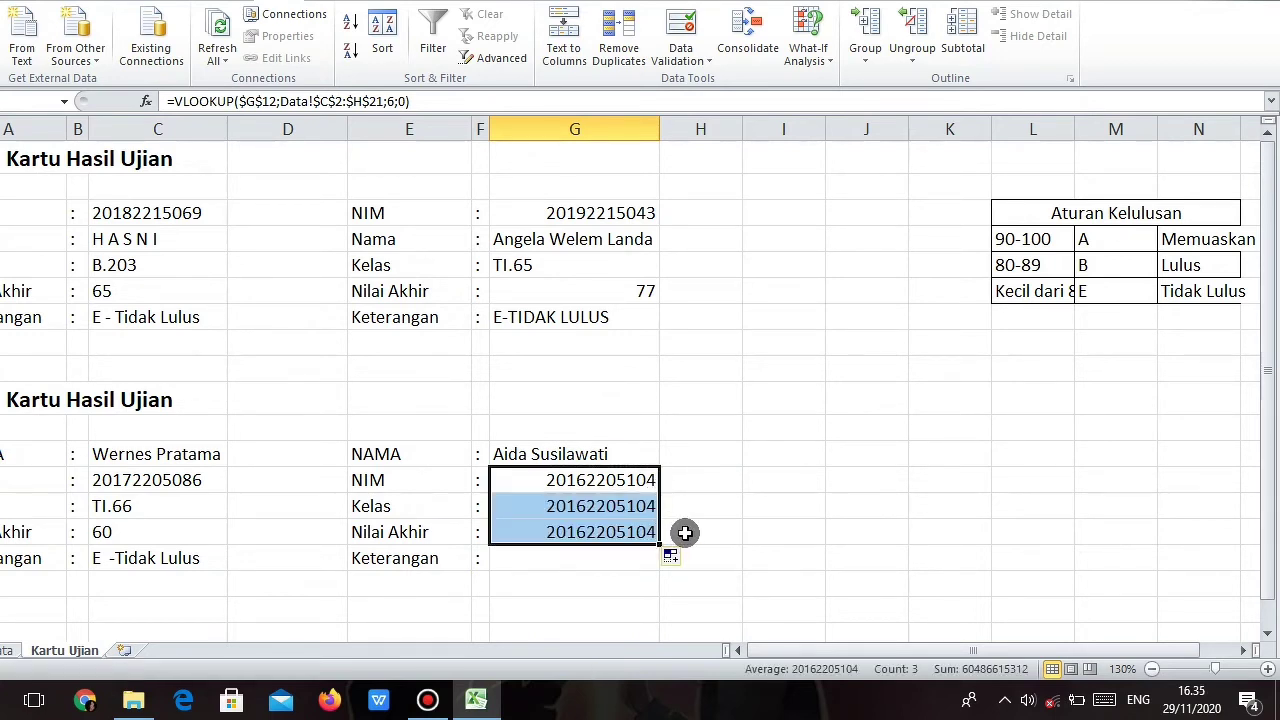
{"action": "left_click", "coordinate": [685, 533]}
Step: Check the Kelas column's position on the Data sheet and set the G14 VLOOKUP column index to 2
{"action": "left_click", "coordinate": [626, 507]}
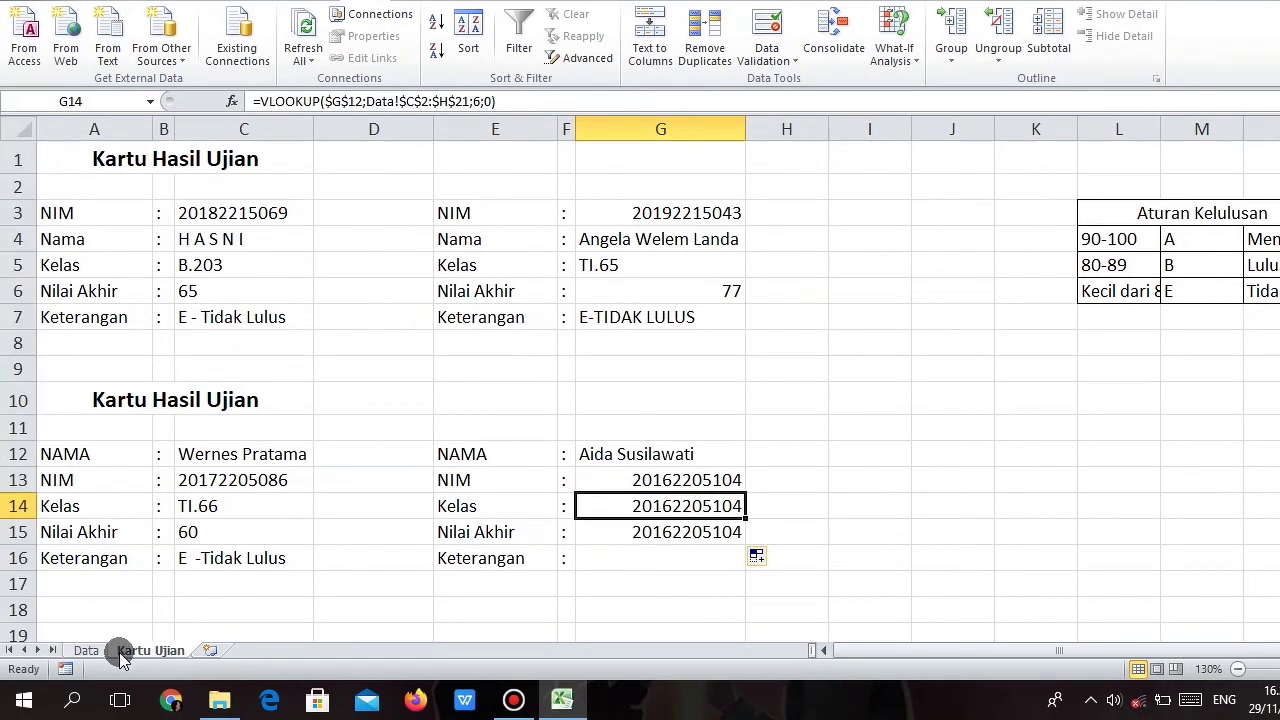
{"action": "left_click", "coordinate": [90, 651]}
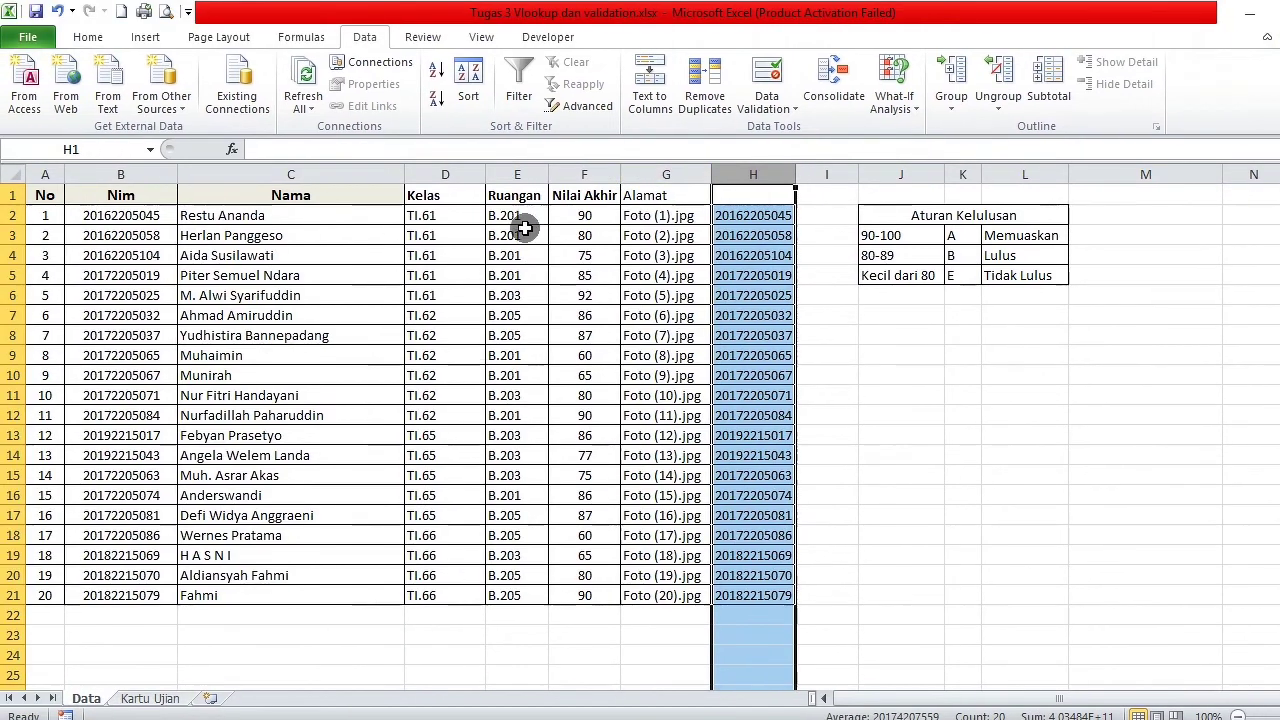
{"action": "left_click", "coordinate": [340, 195]}
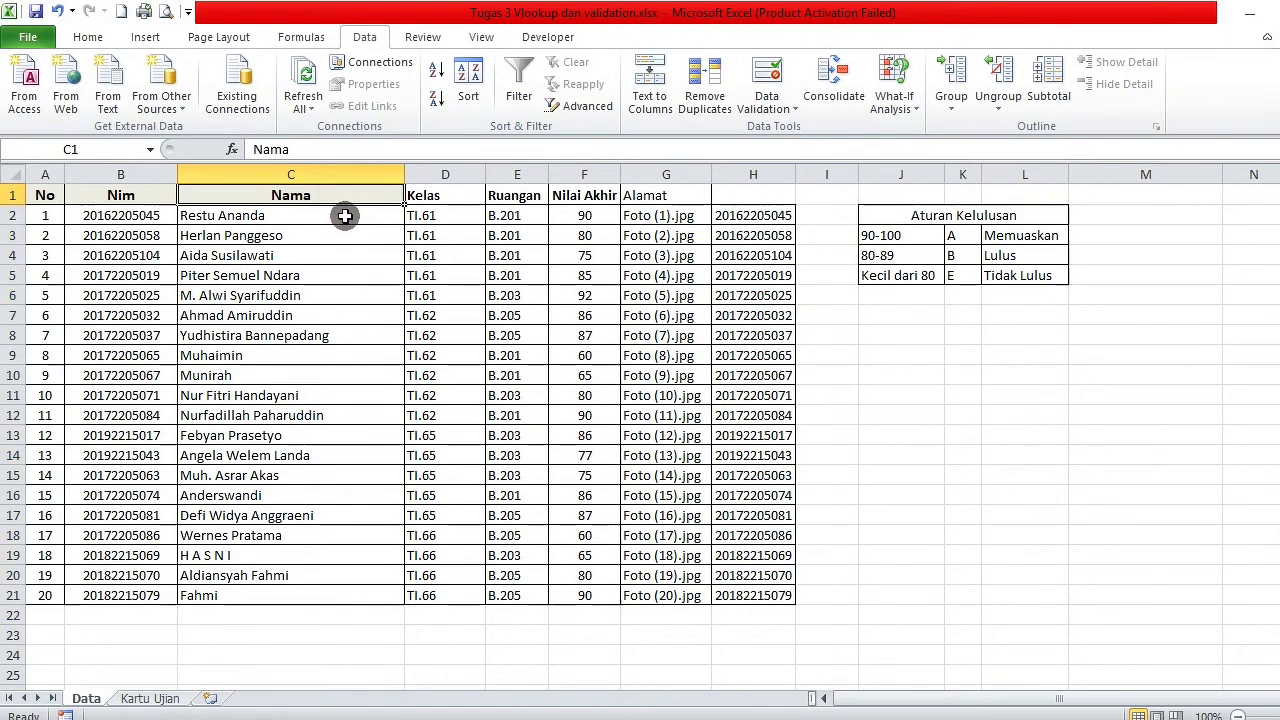
{"action": "left_click", "coordinate": [347, 218]}
{"action": "left_click_drag", "start_coordinate": [347, 218], "coordinate": [446, 459]}
{"action": "left_click_drag", "start_coordinate": [446, 410], "coordinate": [460, 336]}
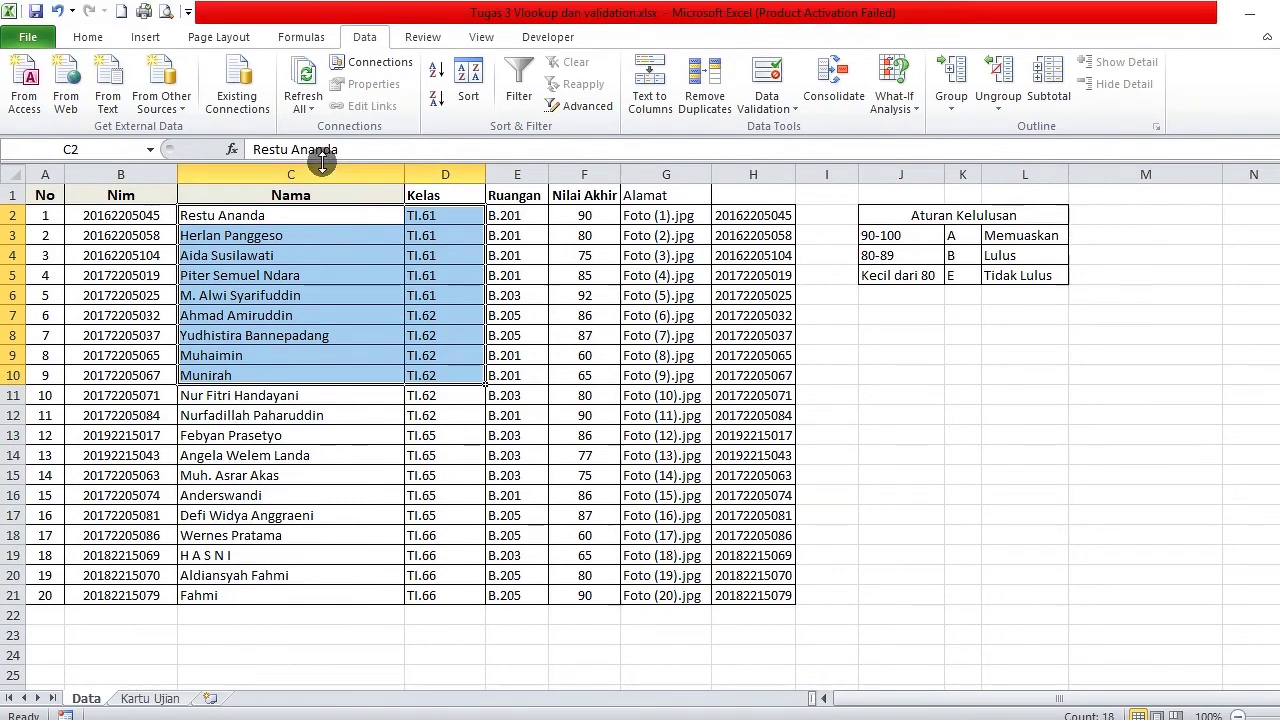
{"action": "left_click", "coordinate": [323, 124]}
{"action": "left_click", "coordinate": [446, 174]}
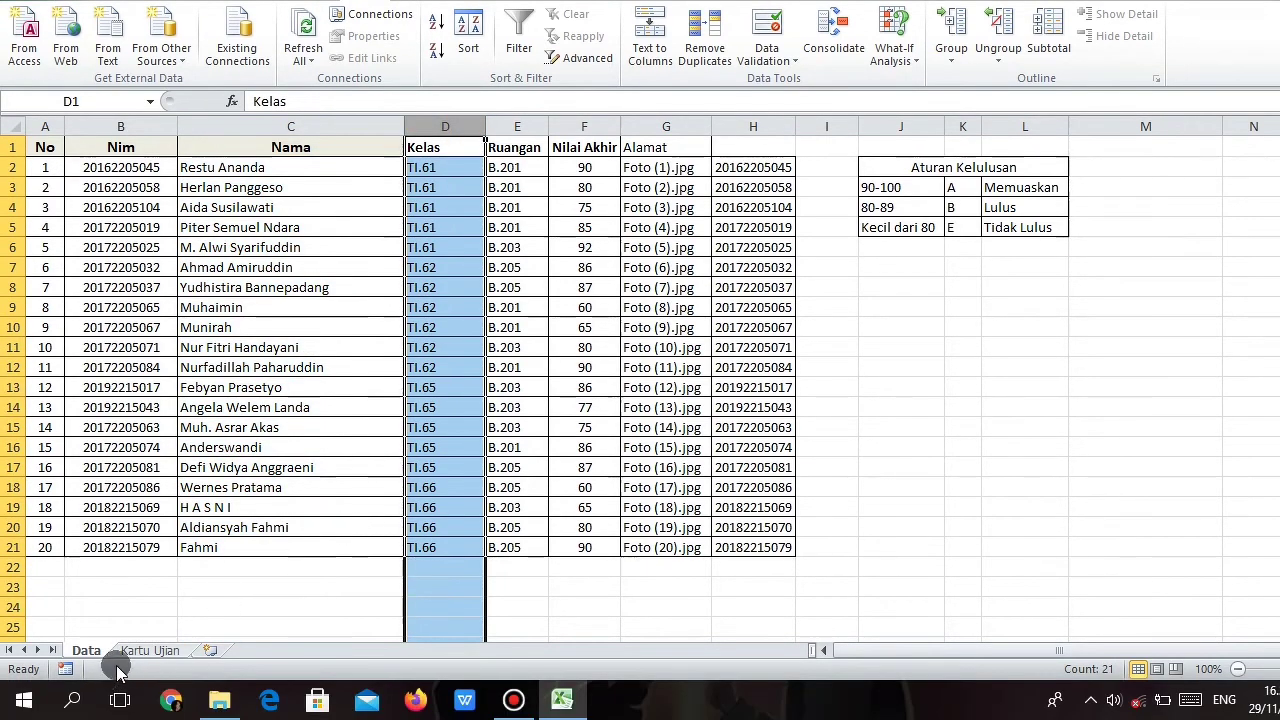
{"action": "left_click", "coordinate": [145, 697]}
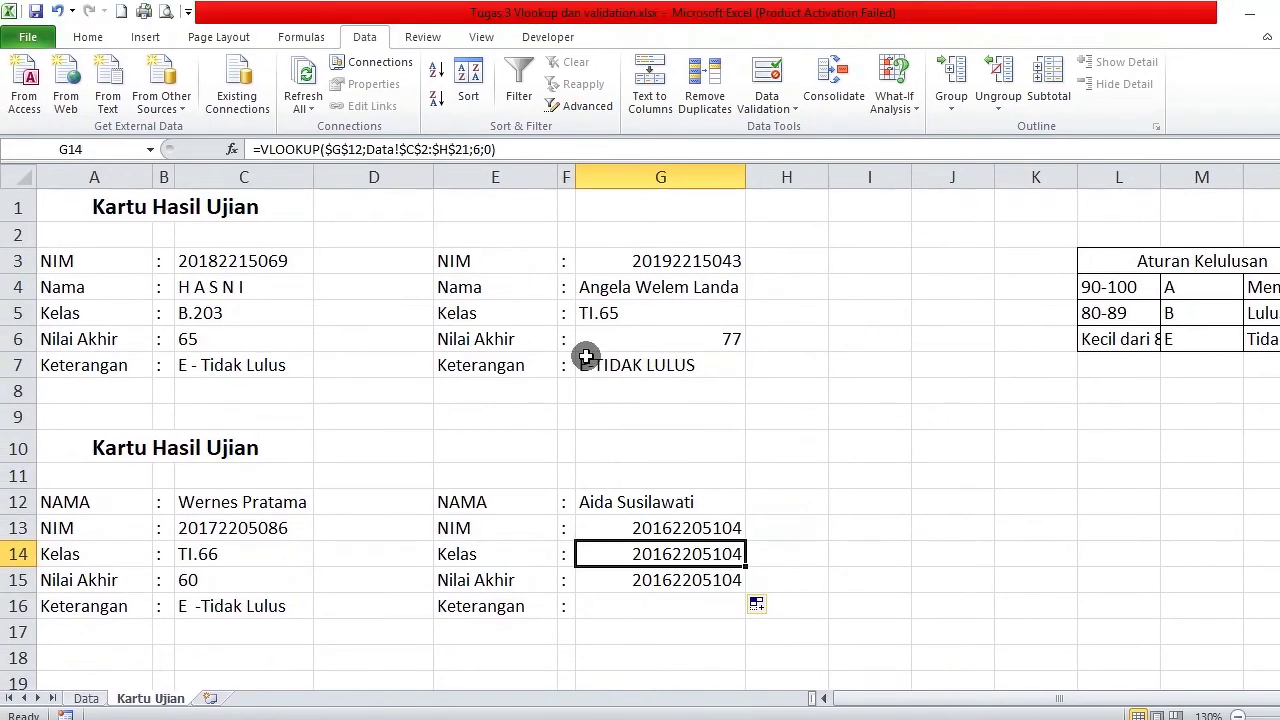
{"action": "left_click_drag", "start_coordinate": [473, 151], "coordinate": [481, 151]}
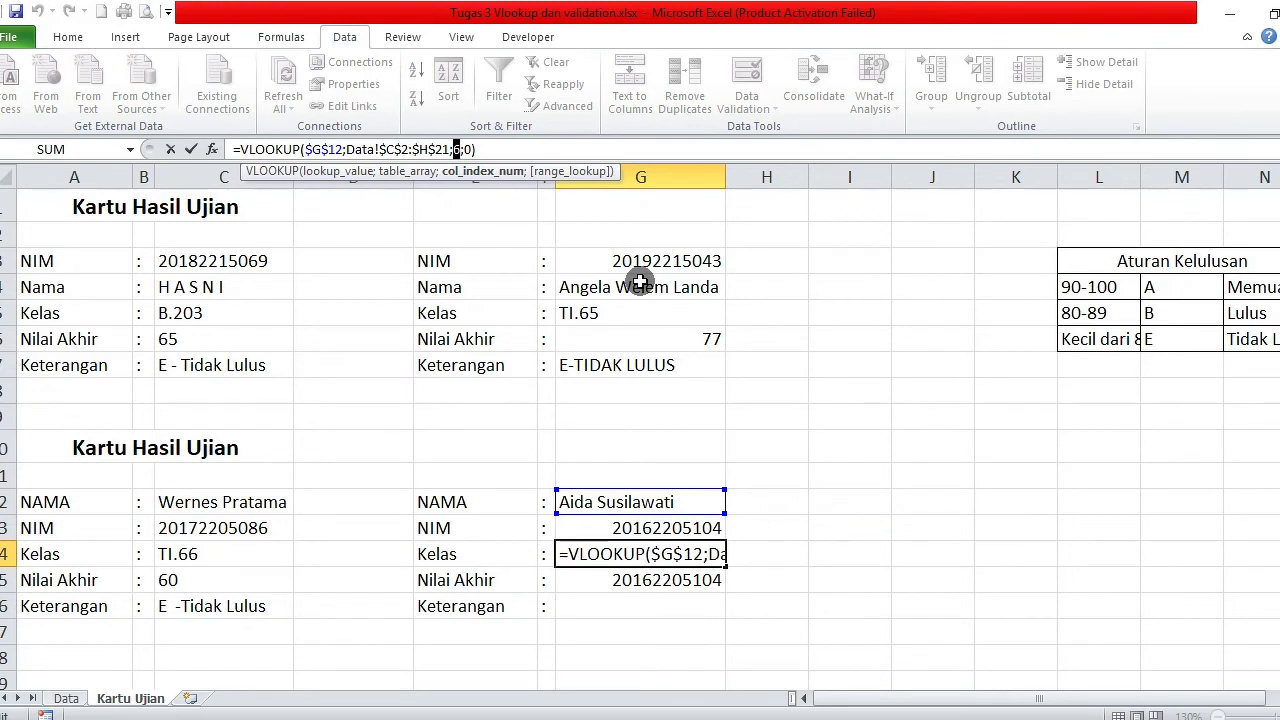
{"action": "type", "text": "2"}
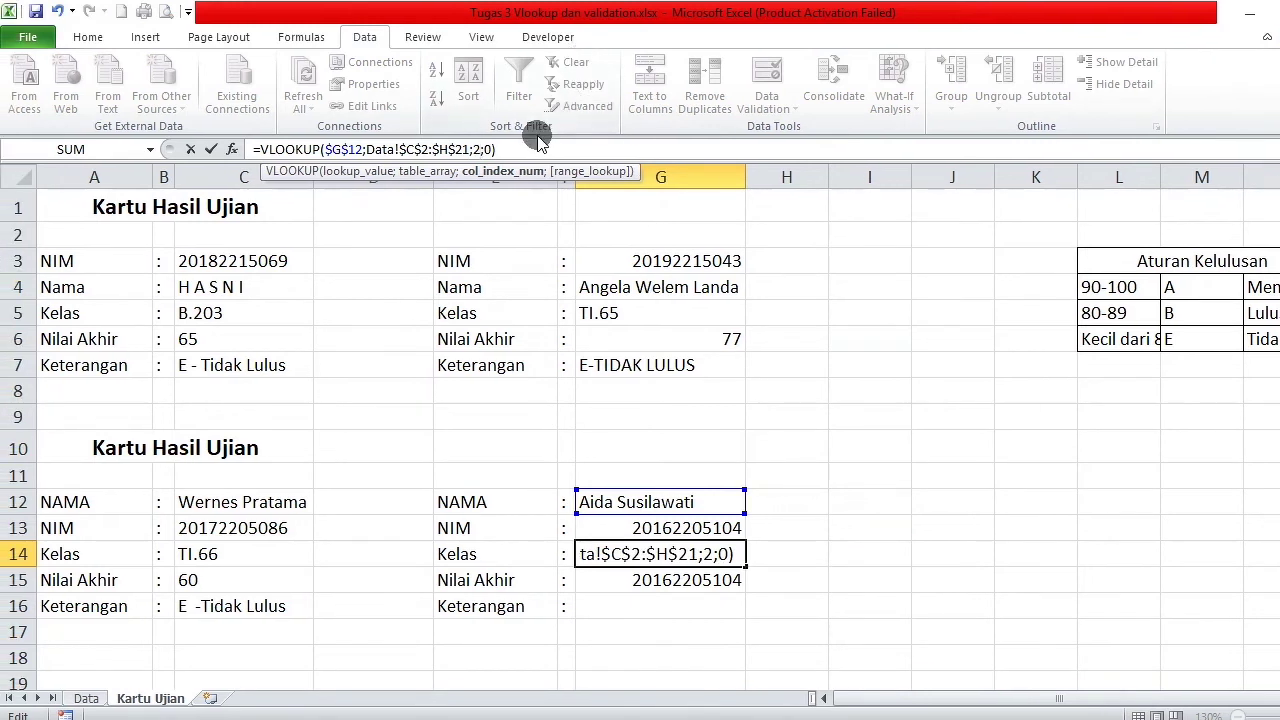
{"action": "key", "text": "Return"}
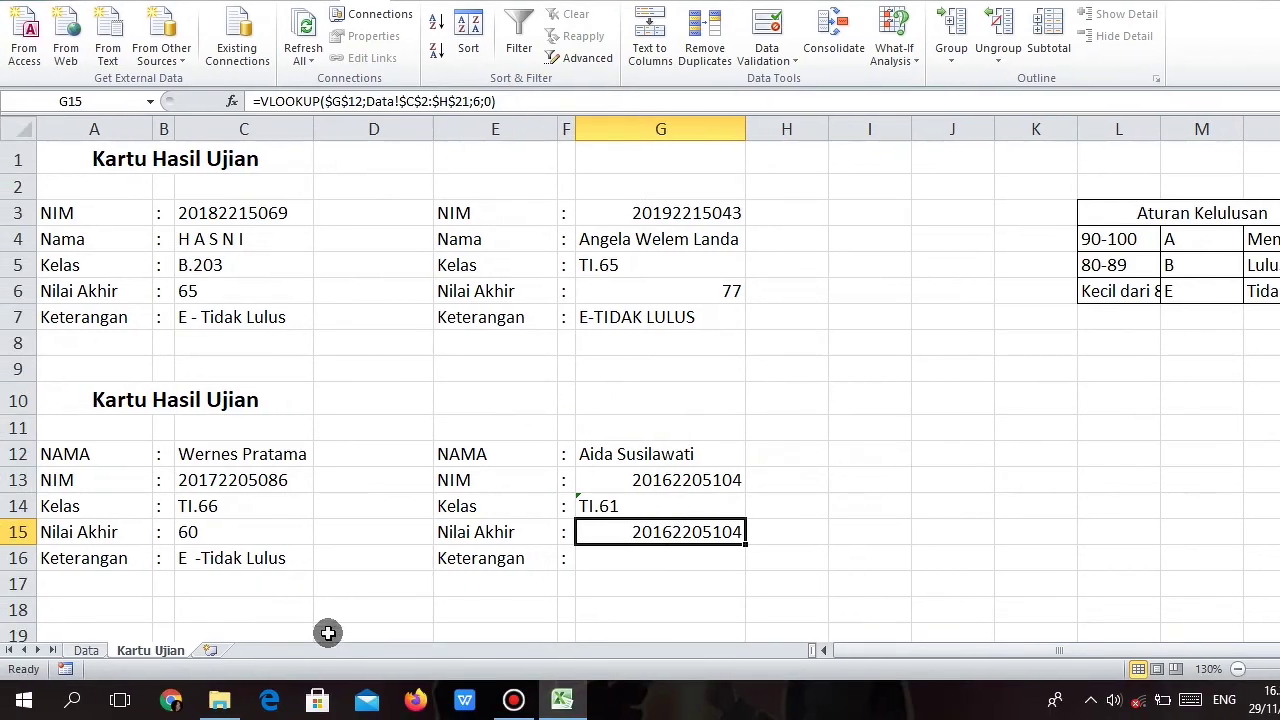
Step: Count the columns from Nama to Nilai Akhir on the Data sheet and set the G15 VLOOKUP column index to 4
{"action": "left_click", "coordinate": [92, 651]}
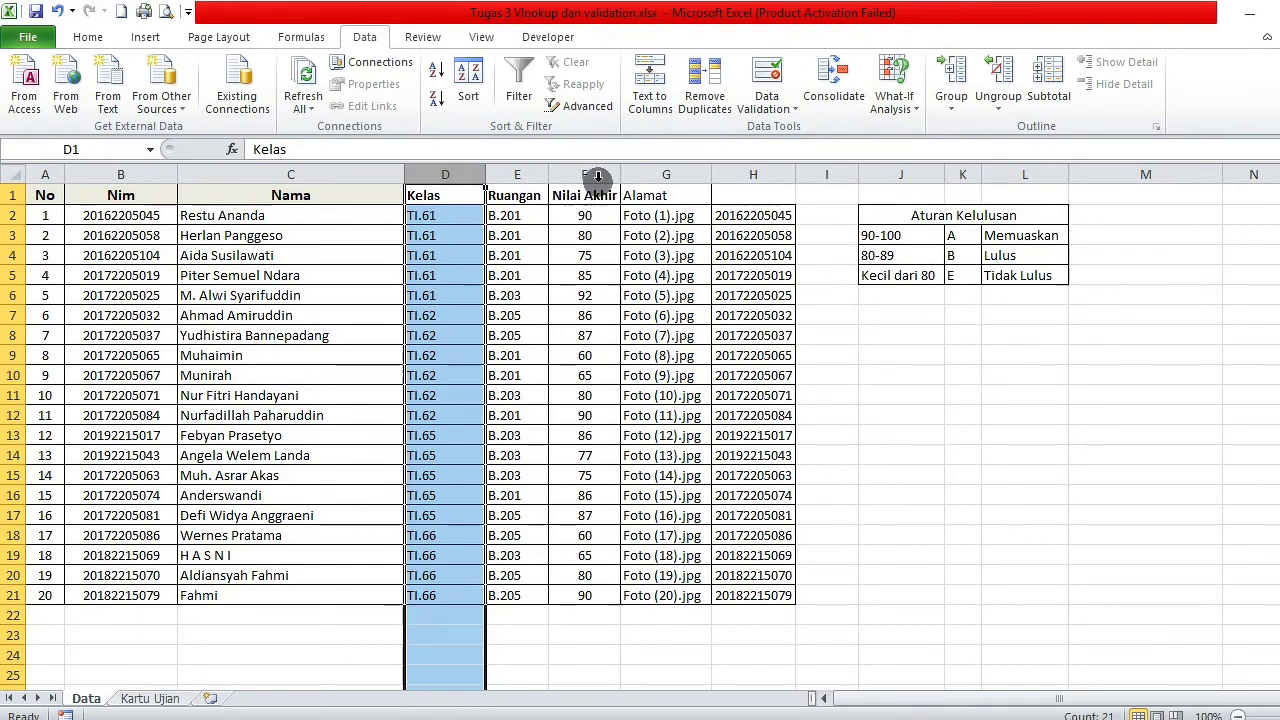
{"action": "left_click", "coordinate": [595, 174]}
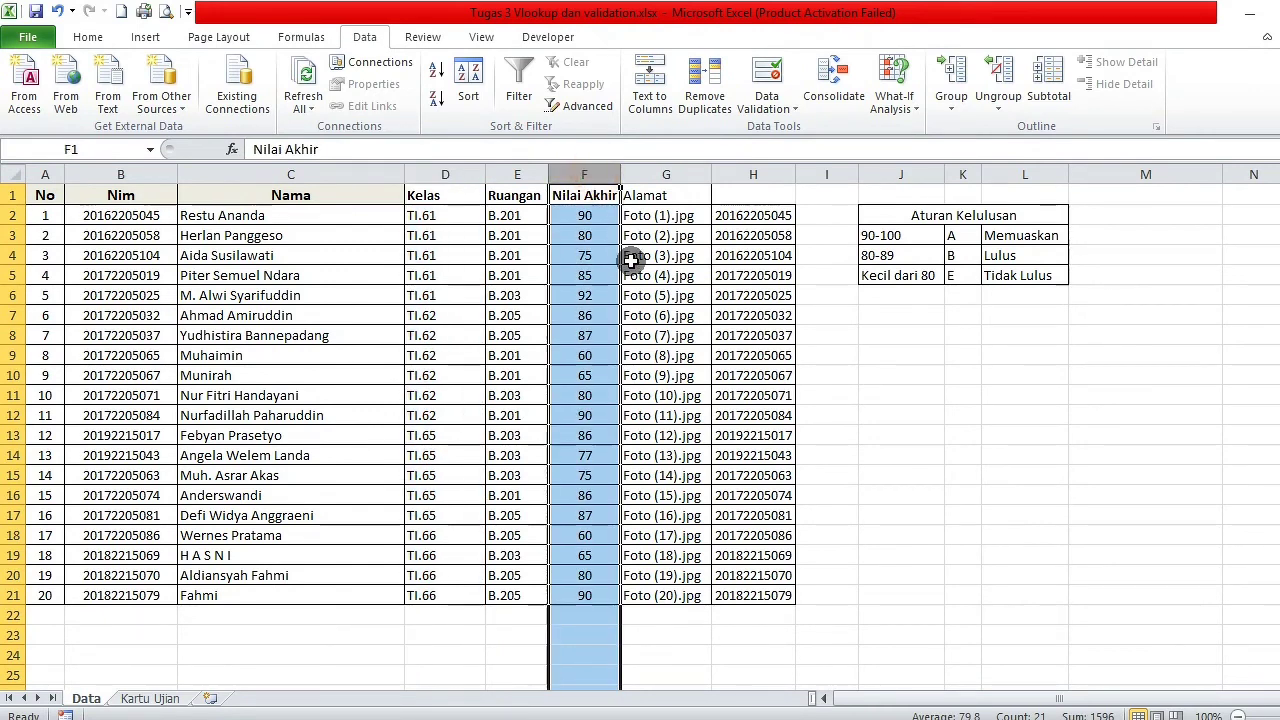
{"action": "left_click", "coordinate": [314, 176]}
{"action": "left_click", "coordinate": [436, 175]}
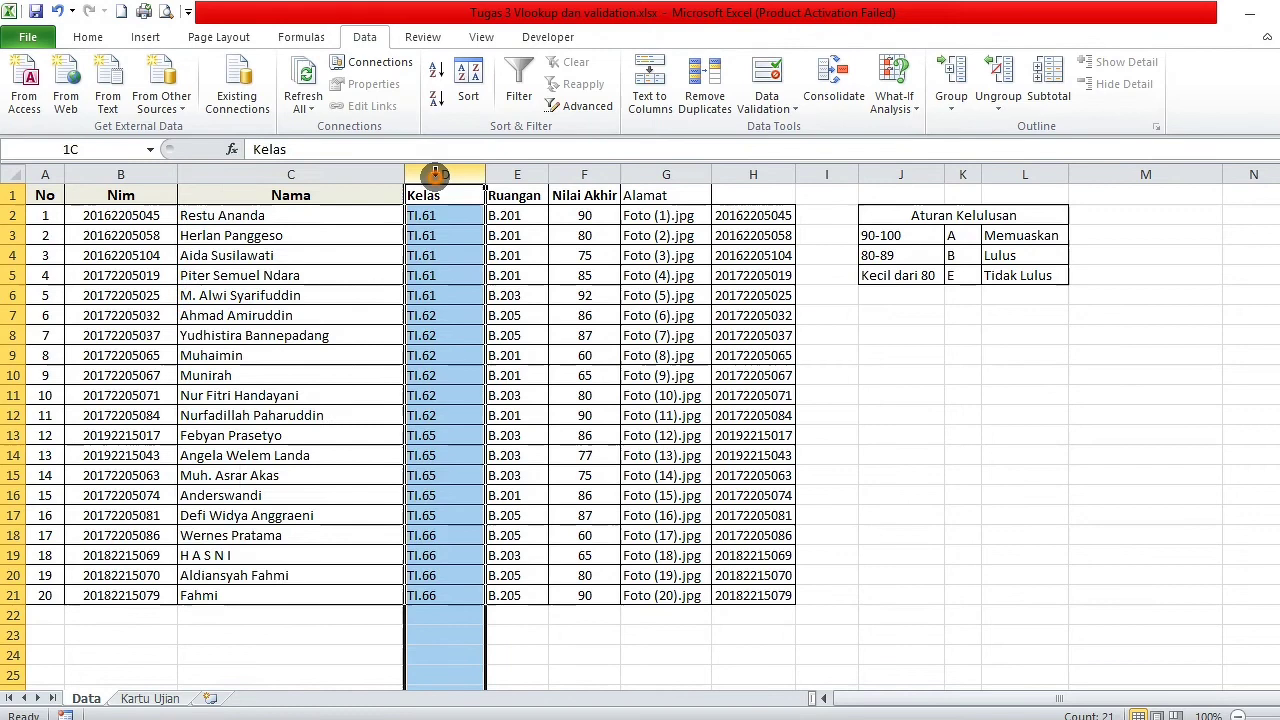
{"action": "left_click", "coordinate": [514, 175]}
{"action": "left_click", "coordinate": [595, 174]}
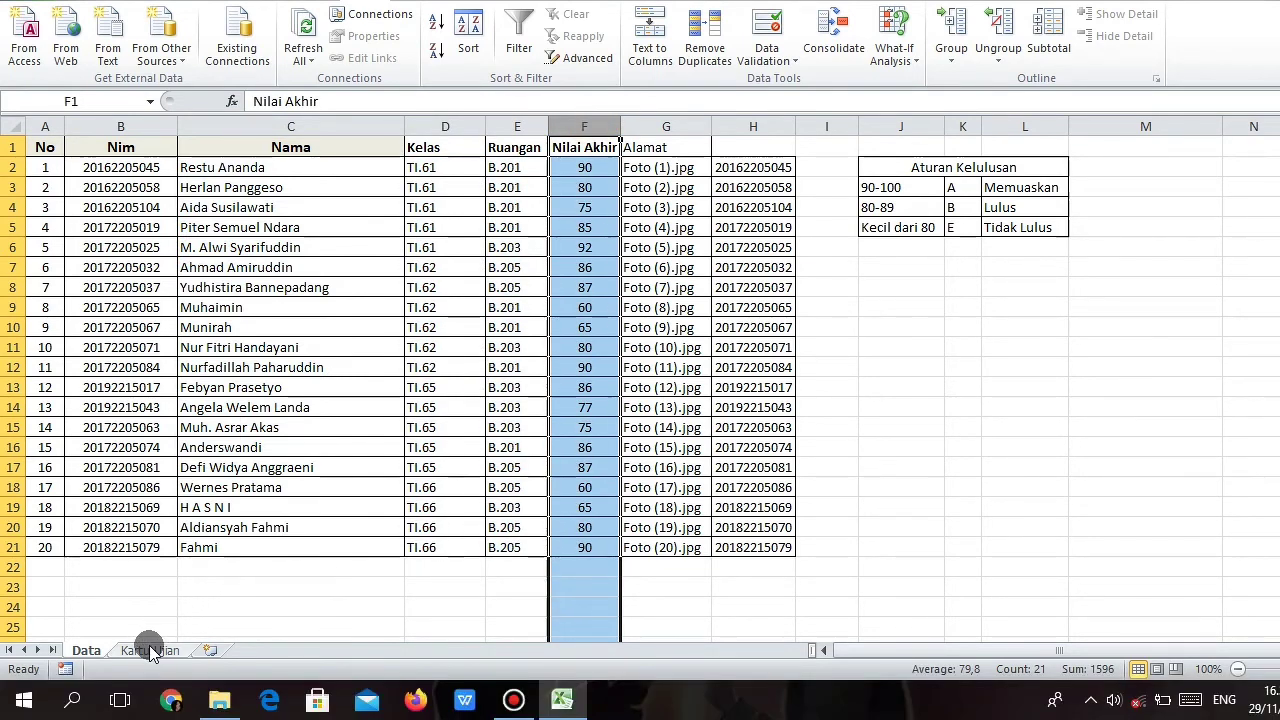
{"action": "left_click", "coordinate": [148, 648]}
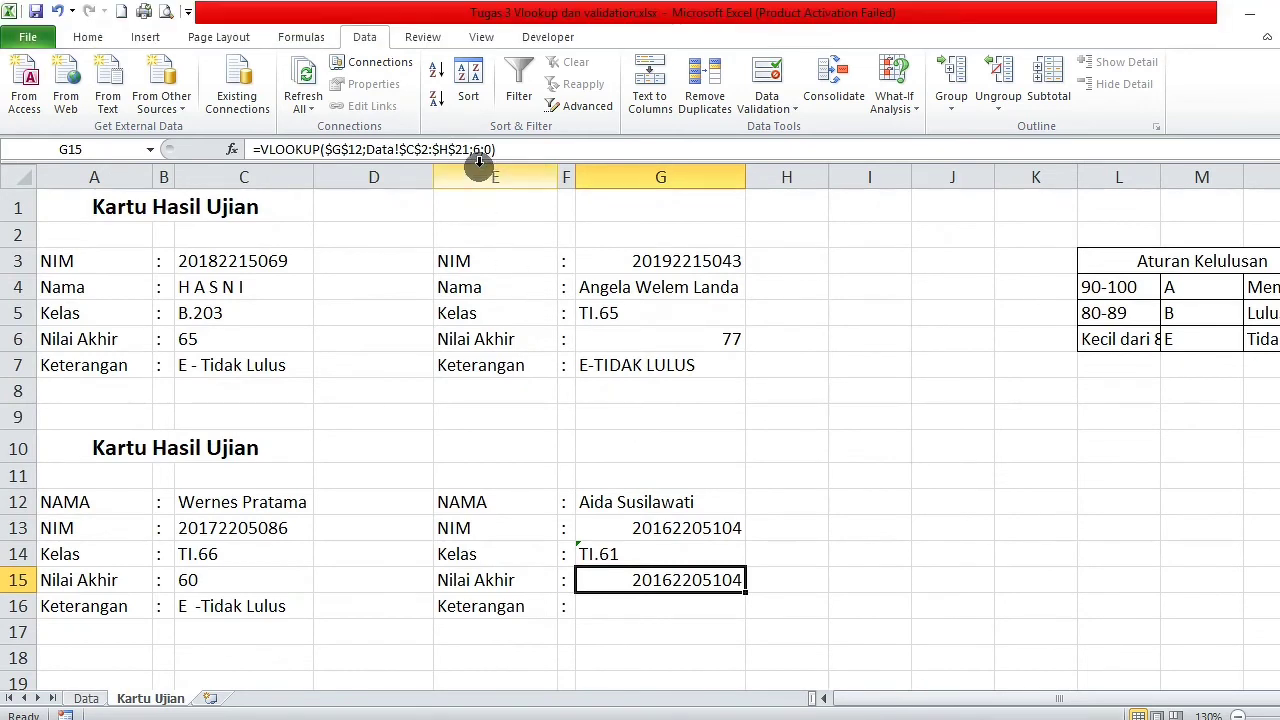
{"action": "left_click", "coordinate": [477, 149]}
{"action": "double_click", "coordinate": [477, 149]}
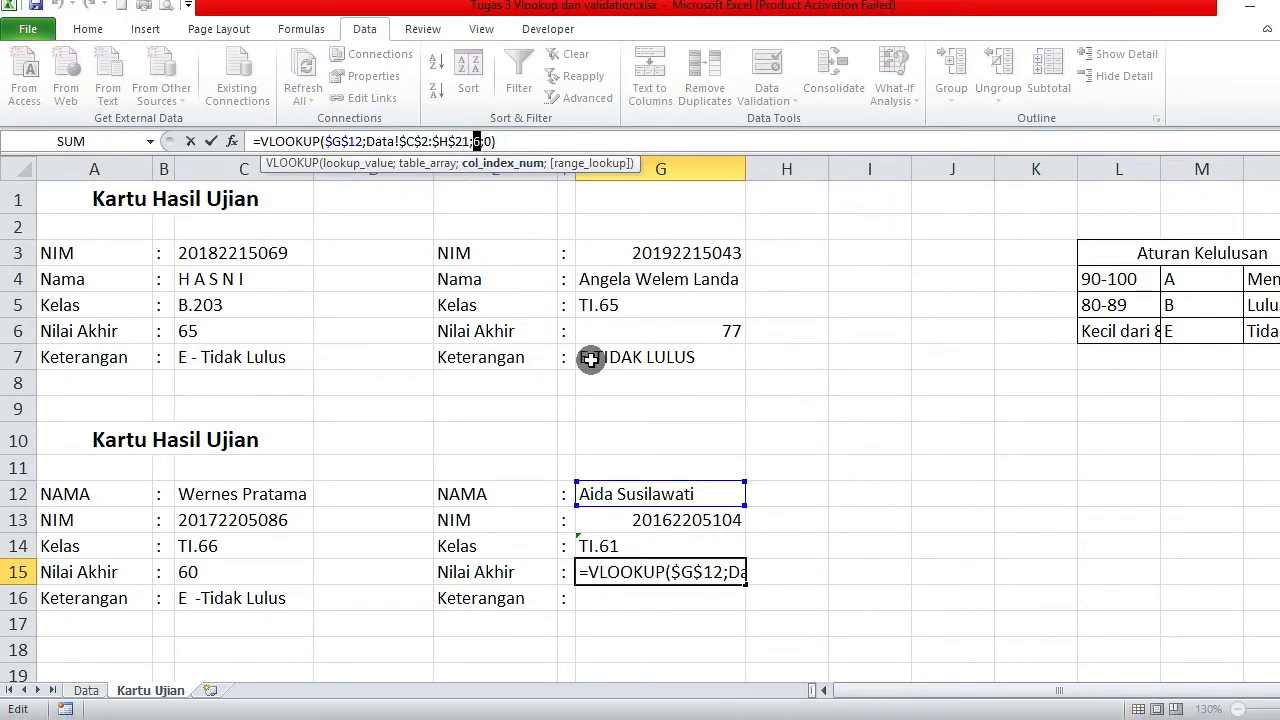
{"action": "type", "text": "4"}
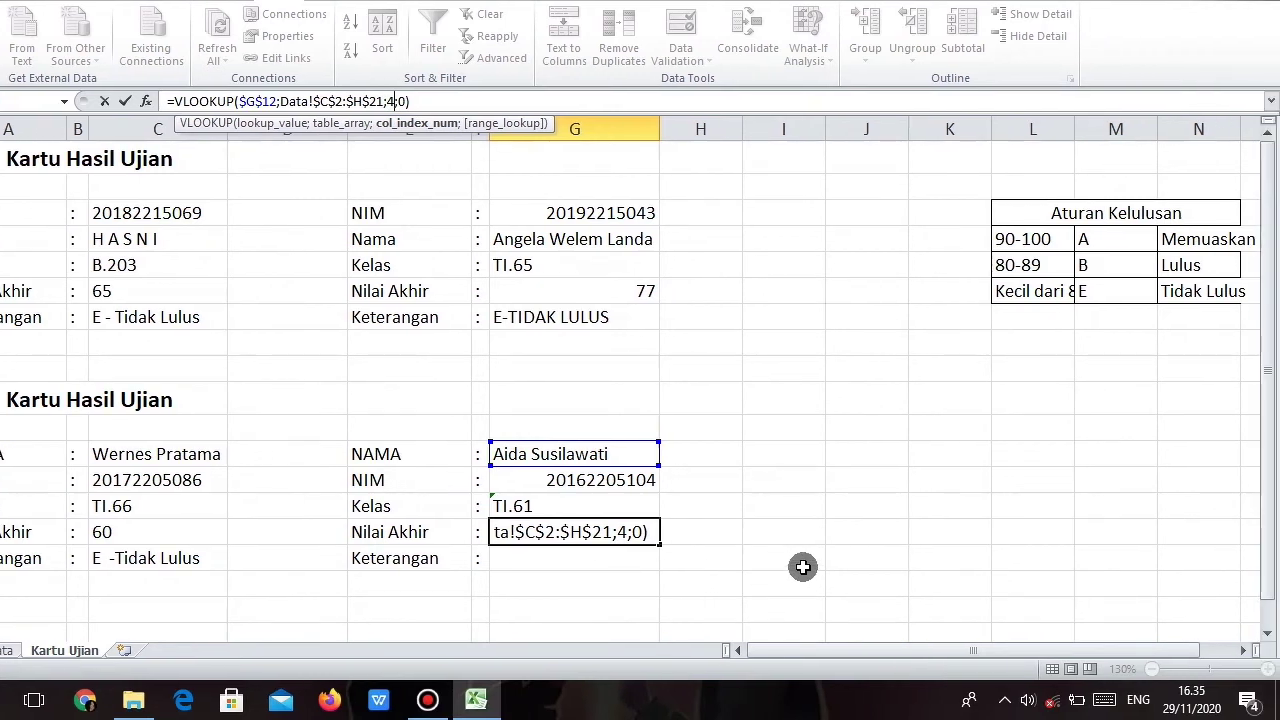
{"action": "key", "text": "Return"}
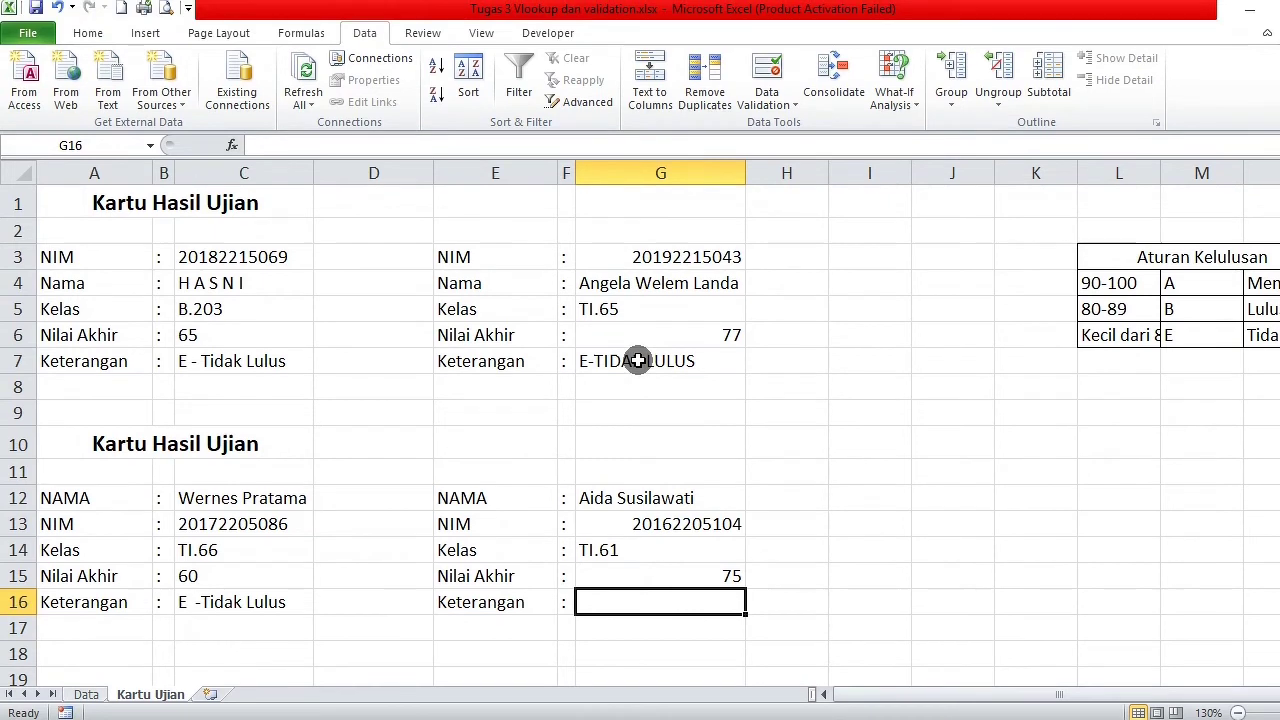
Step: Review the G7 Keterangan formula, and begin the G16 formula with =IF(G15>89;"A"; as its first grade condition
{"action": "left_click", "coordinate": [638, 316]}
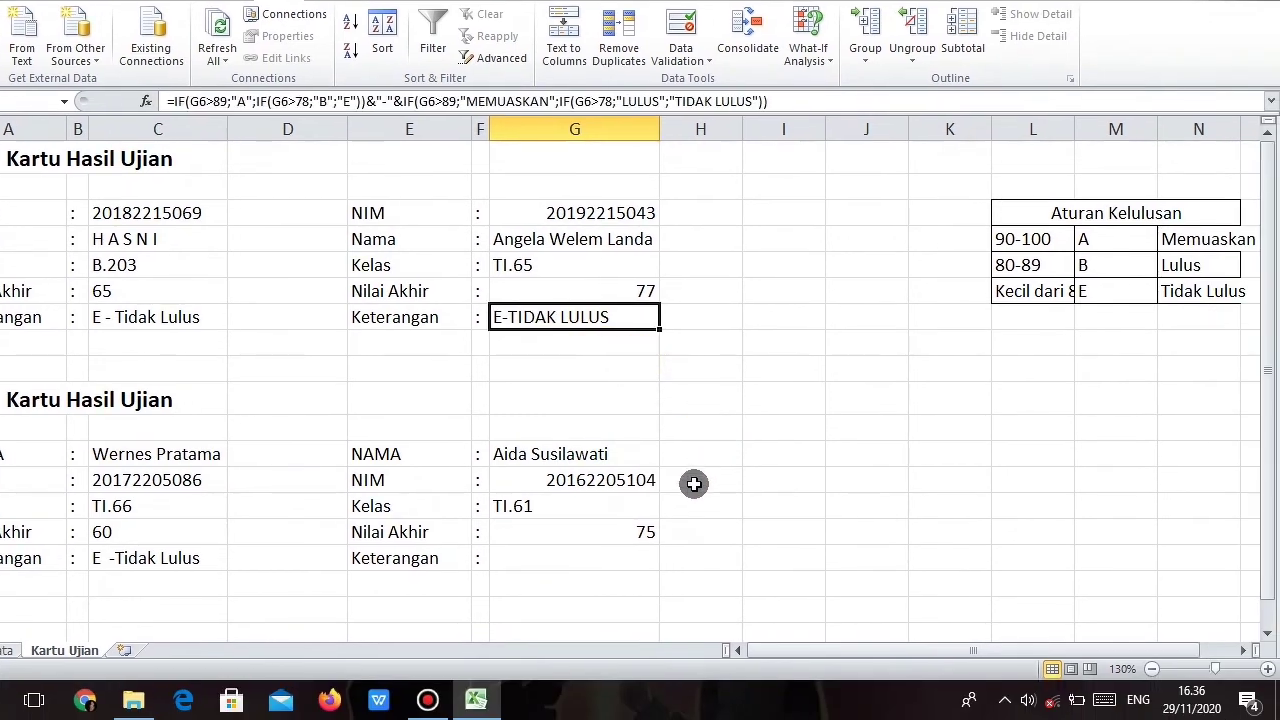
{"action": "left_click", "coordinate": [555, 558]}
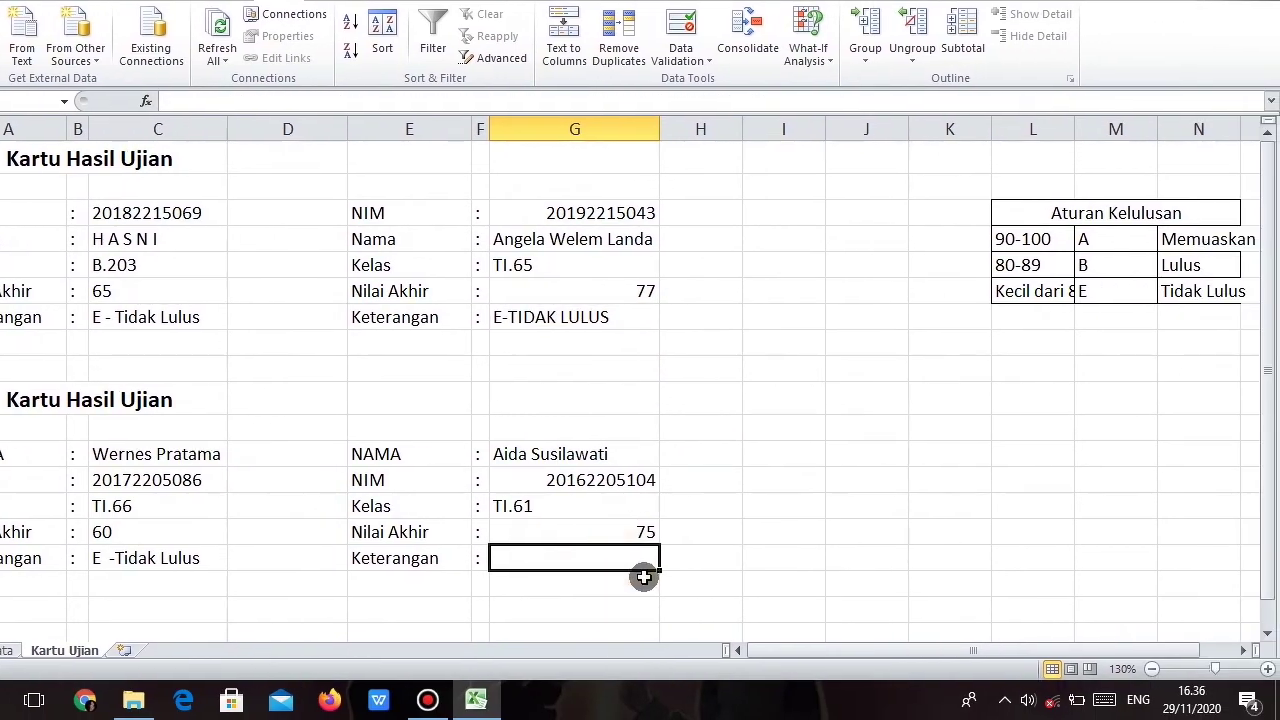
{"action": "type", "text": "="}
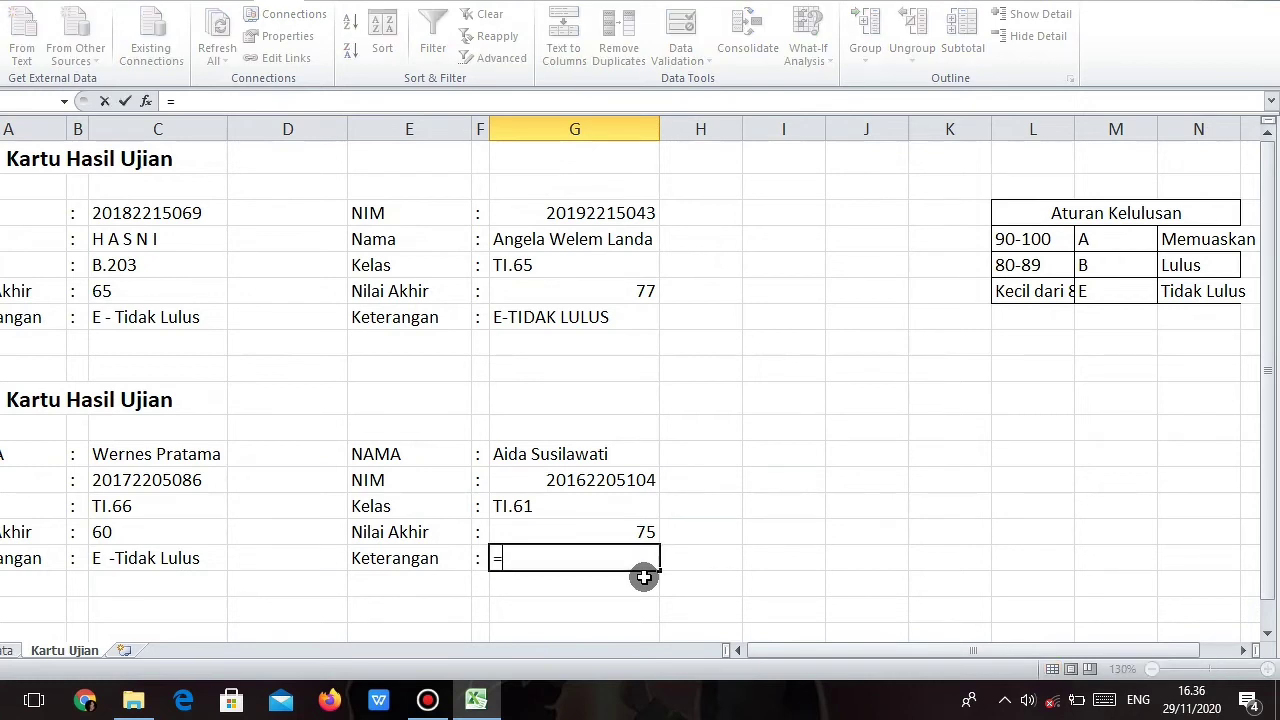
{"action": "type", "text": "IF"}
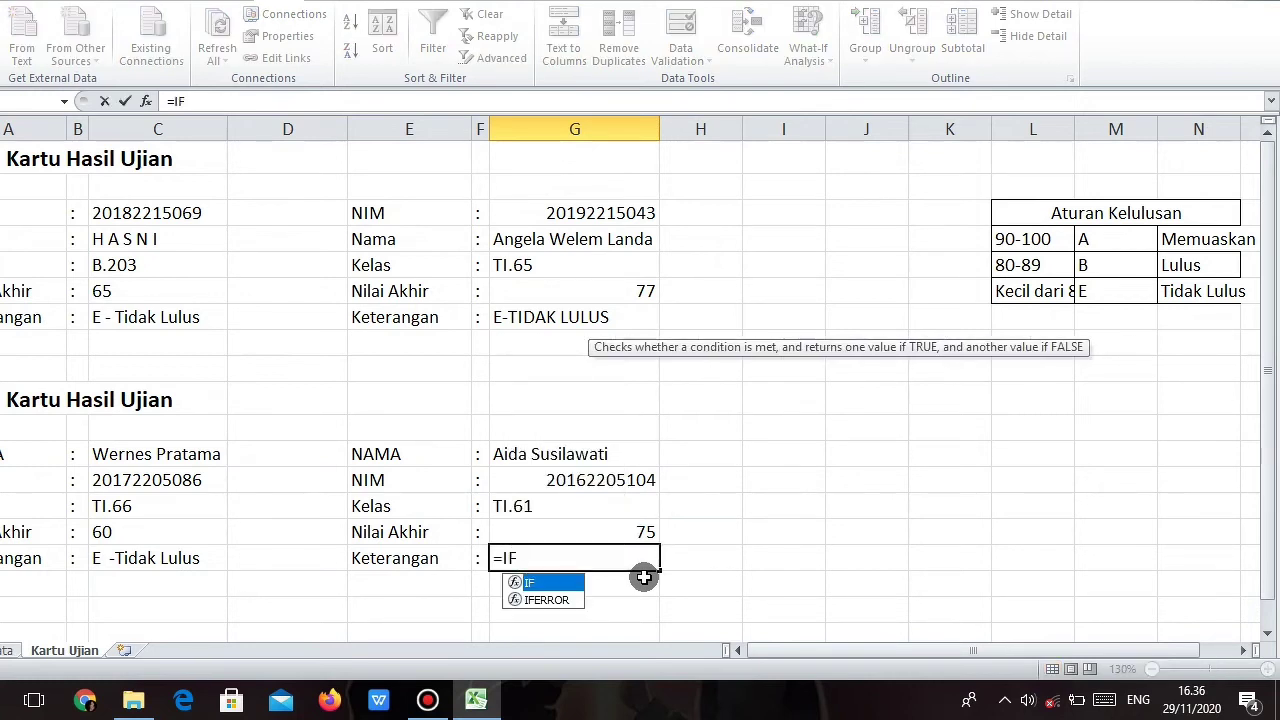
{"action": "type", "text": "("}
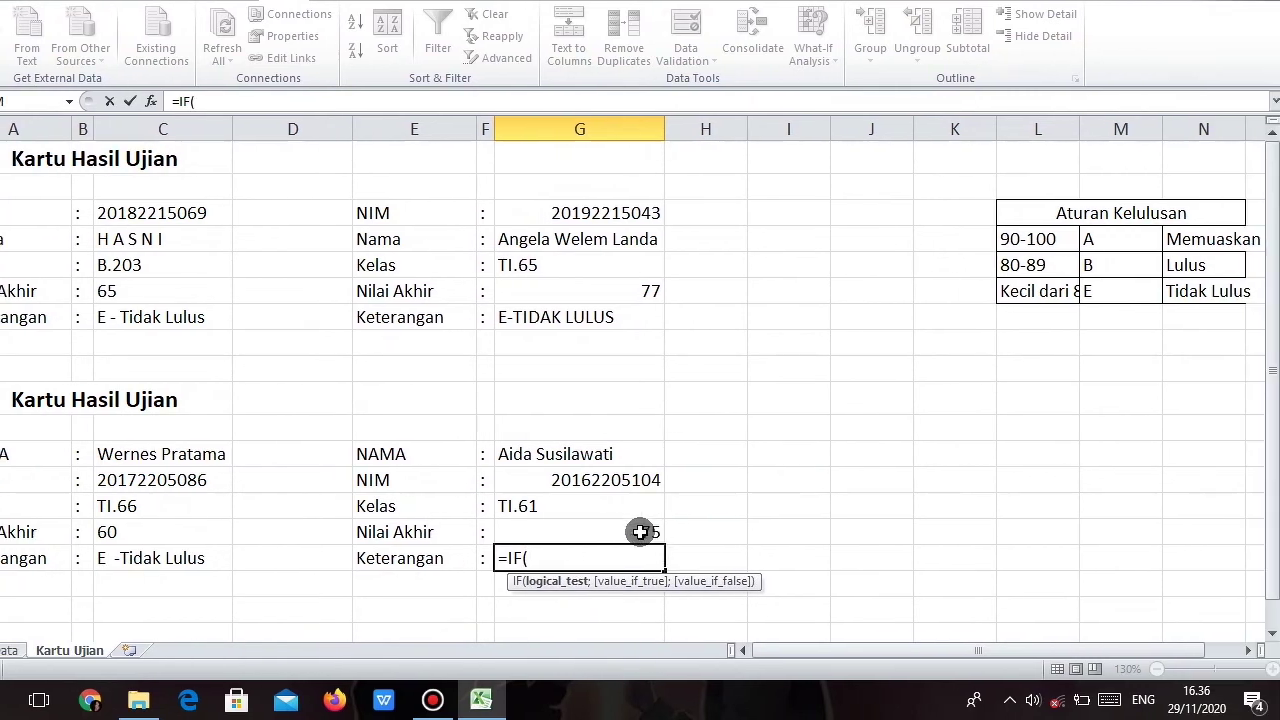
{"action": "left_click", "coordinate": [674, 532]}
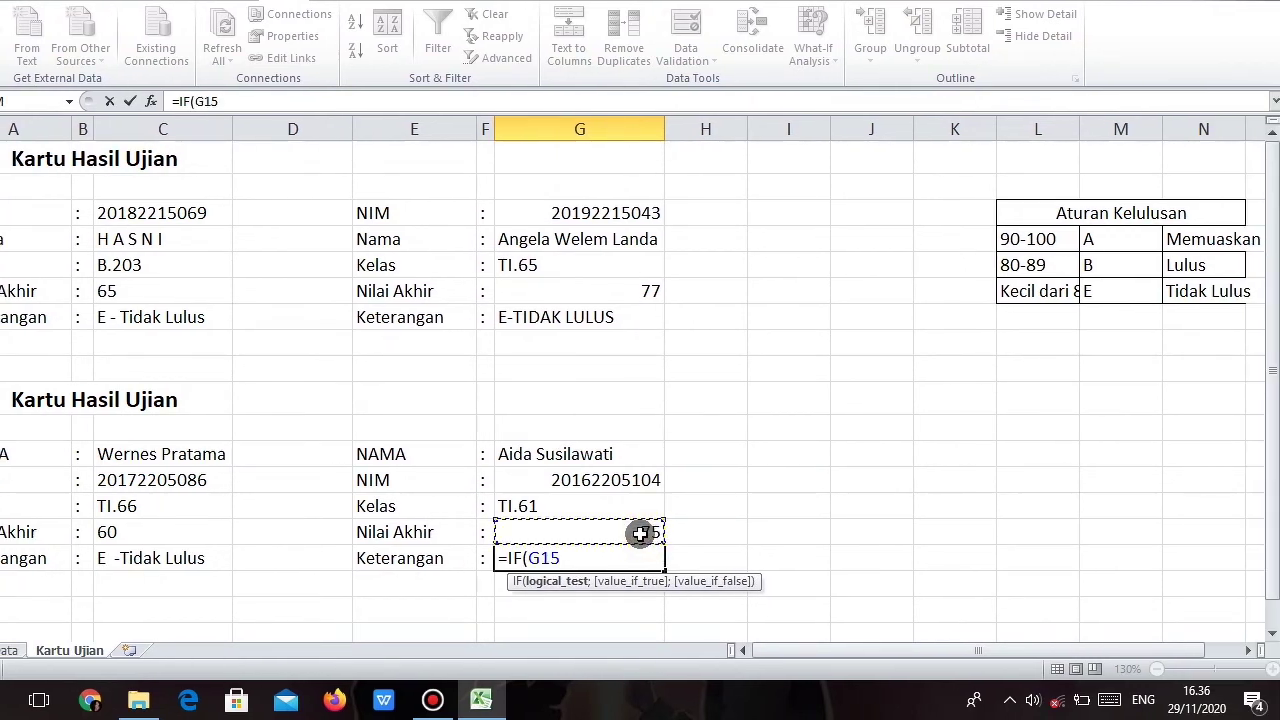
{"action": "type", "text": ">89;\""}
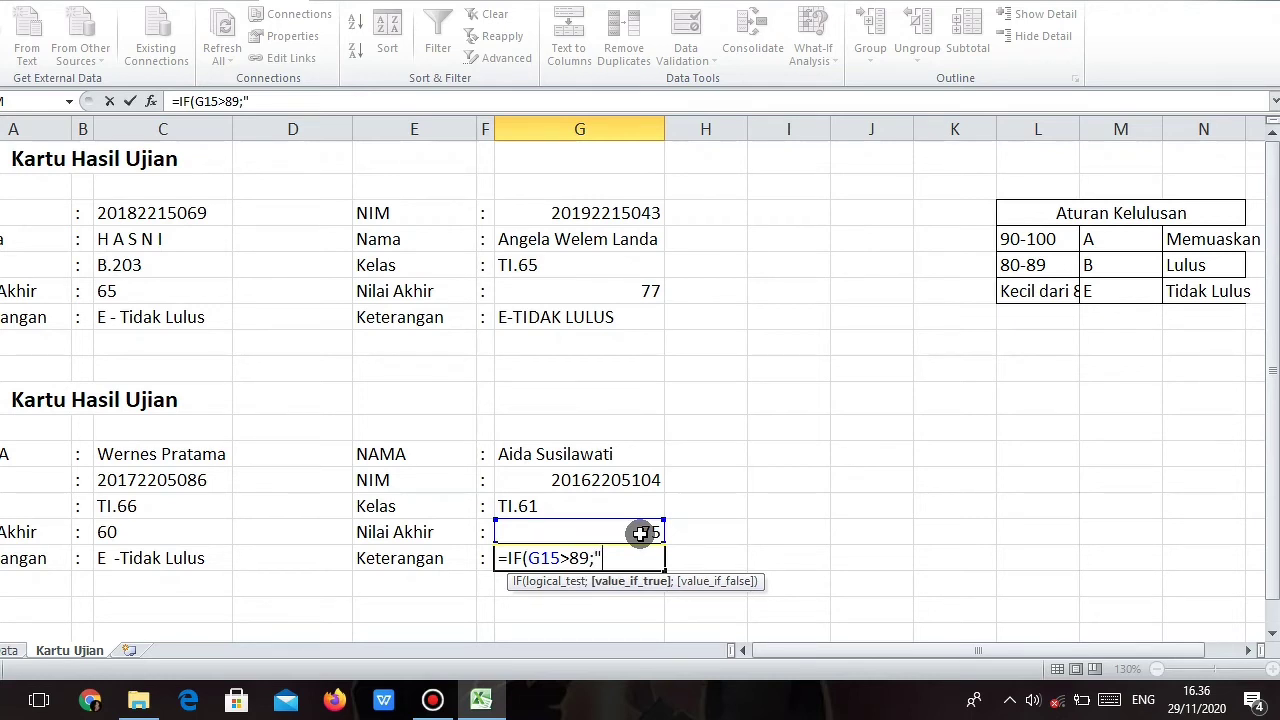
{"action": "type", "text": "A\";"}
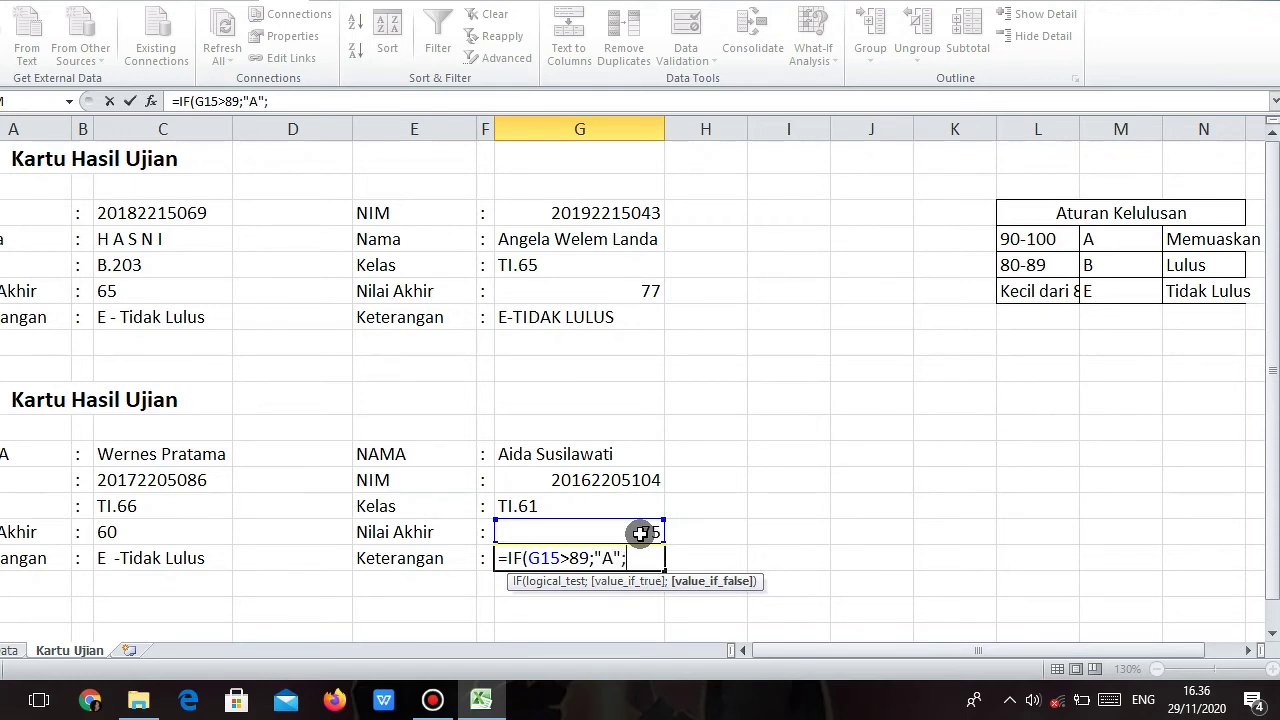
Step: Nest IF(G15>78;"B";"E") as the false value in G16 and close both IF functions
{"action": "type", "text": "IF("}
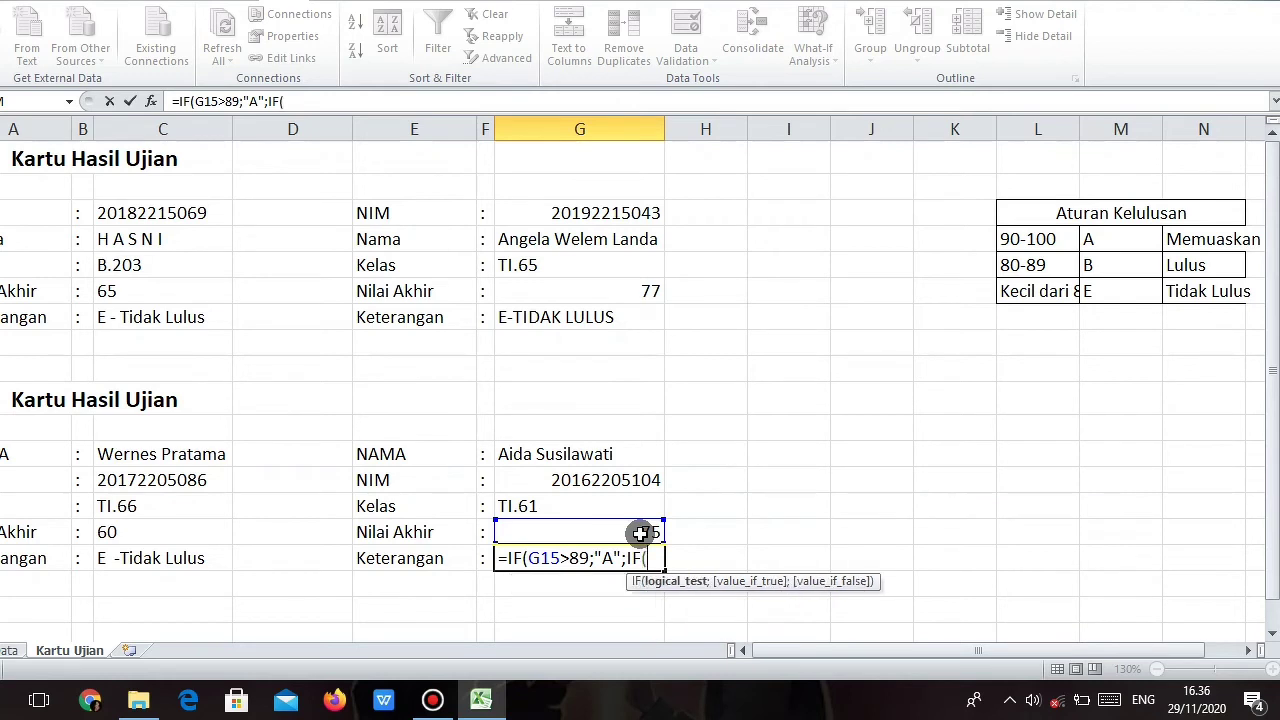
{"action": "left_click", "coordinate": [626, 532]}
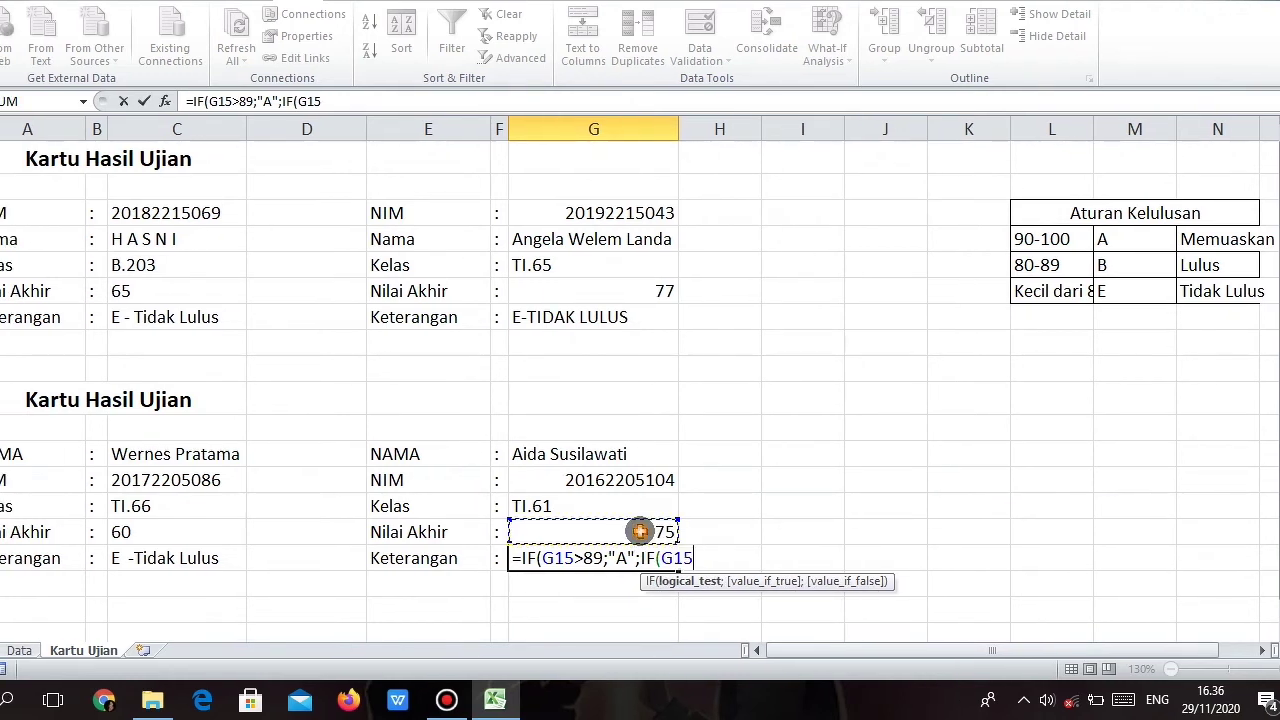
{"action": "type", "text": ">8"}
{"action": "key", "text": "BackSpace"}
{"action": "type", "text": "78"}
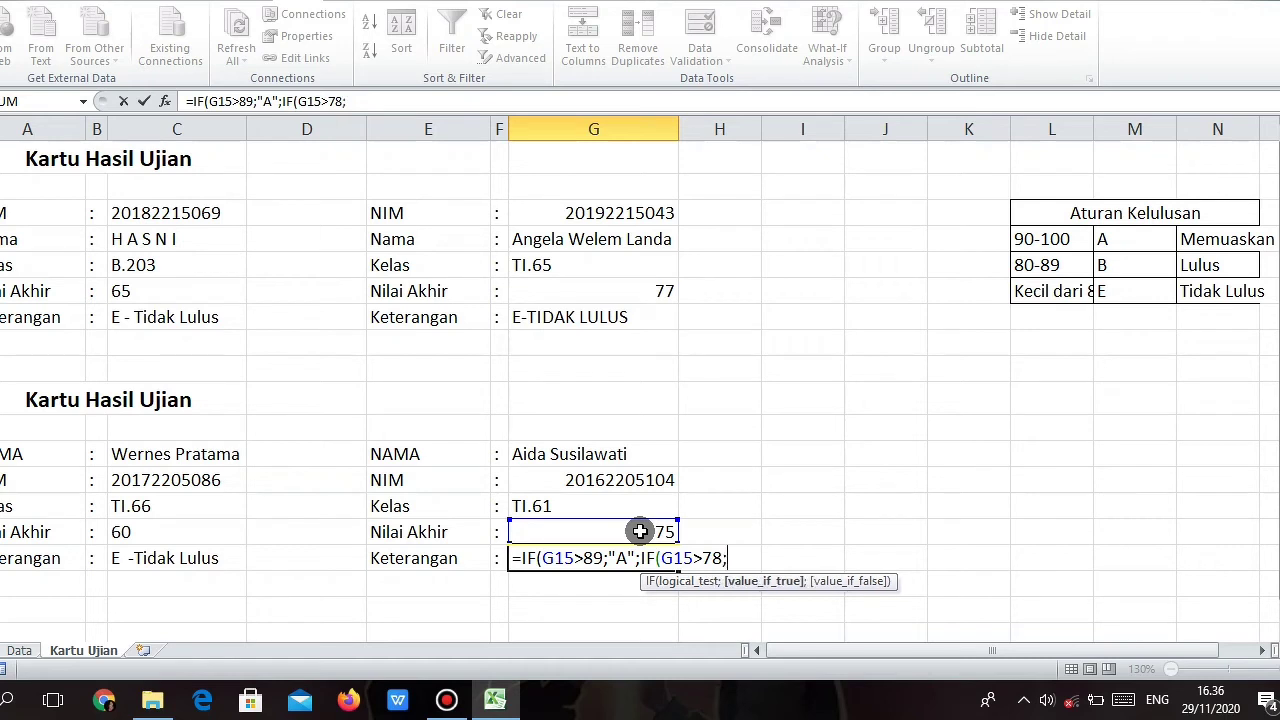
{"action": "type", "text": ";\"B\";"}
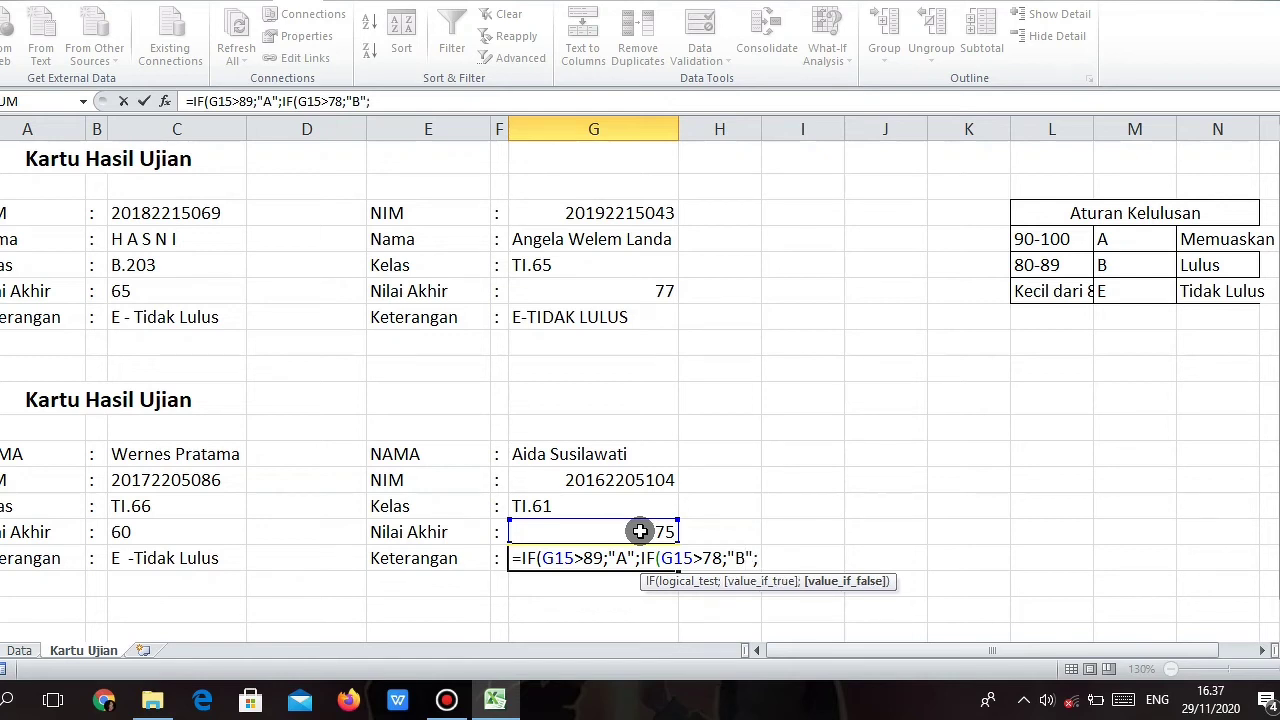
{"action": "type", "text": "\"E\"))"}
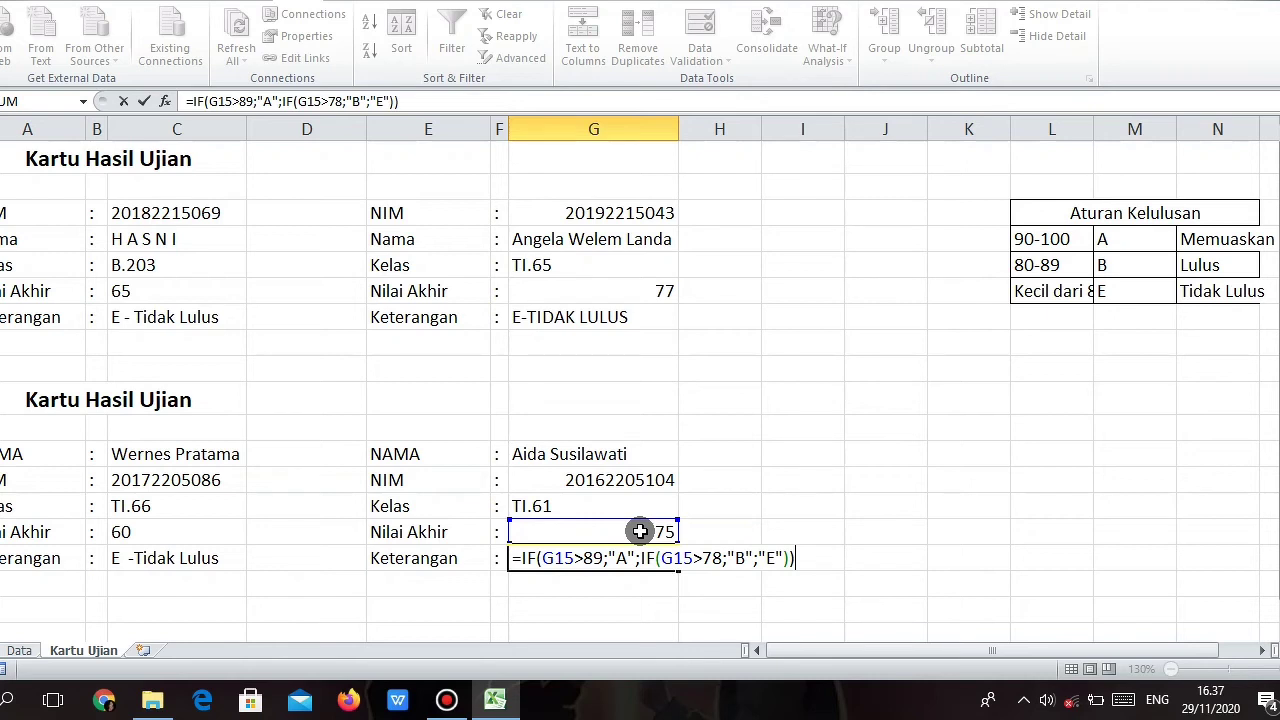
Step: Extend the G16 formula with a hyphen separator and the description condition: &"-"&IF(G15>89;"MEMUASKAN";
{"action": "type", "text": "&\"-\"&IF"}
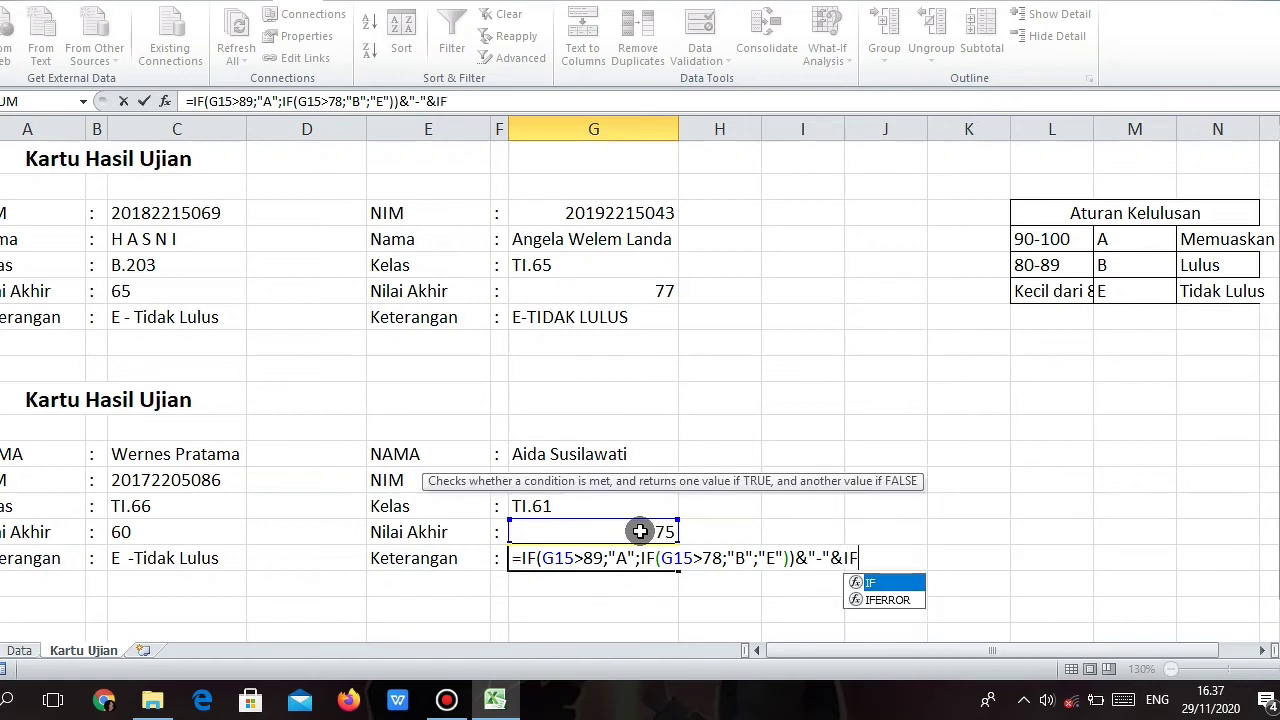
{"action": "type", "text": "("}
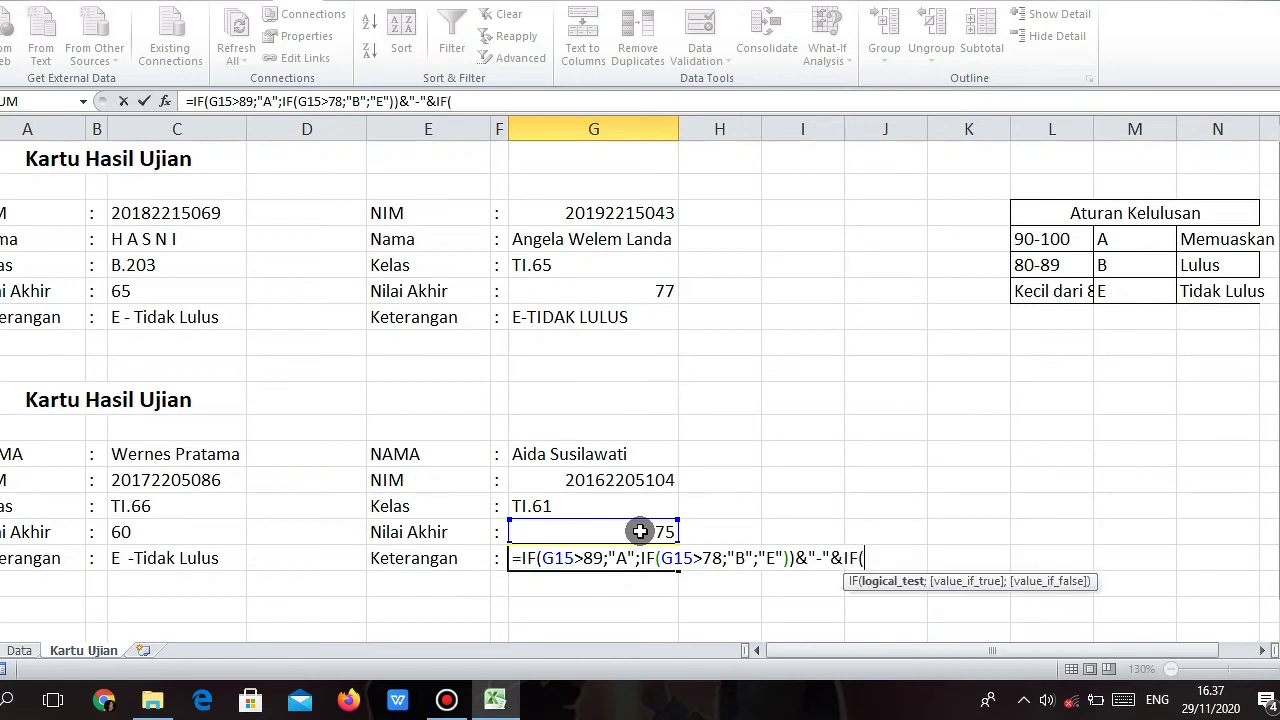
{"action": "left_click", "coordinate": [655, 533]}
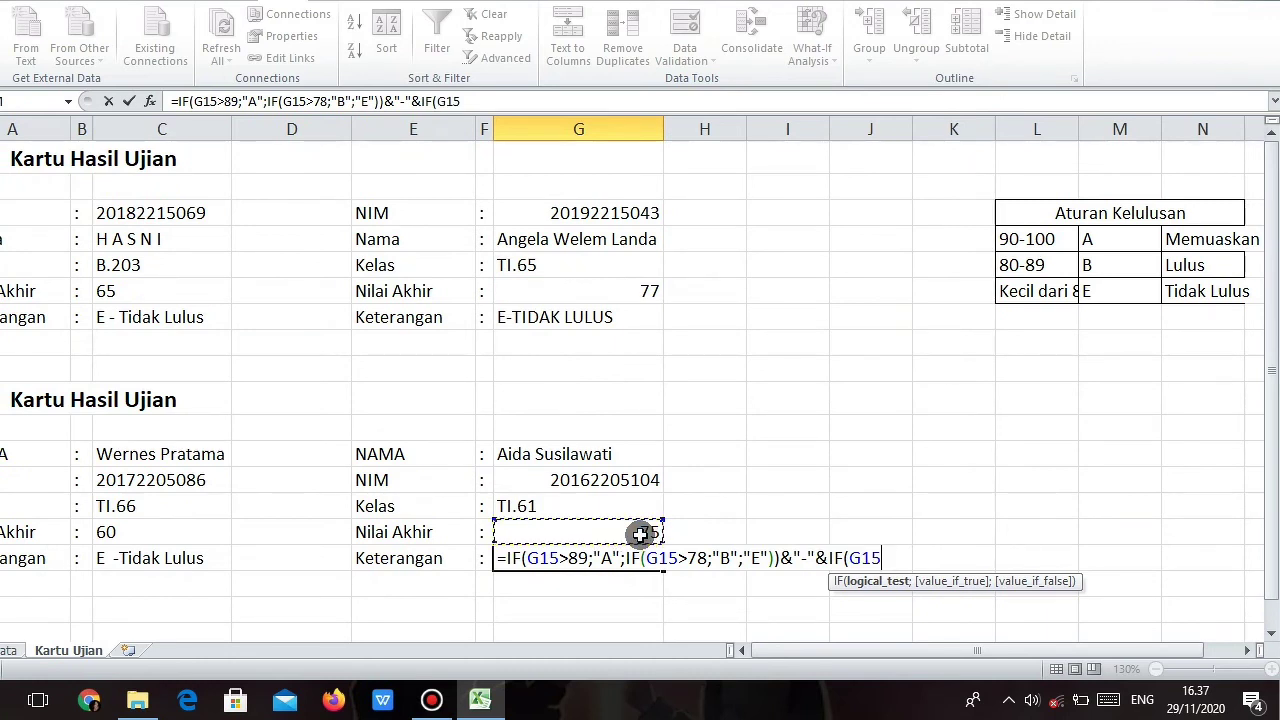
{"action": "type", "text": ">89;\""}
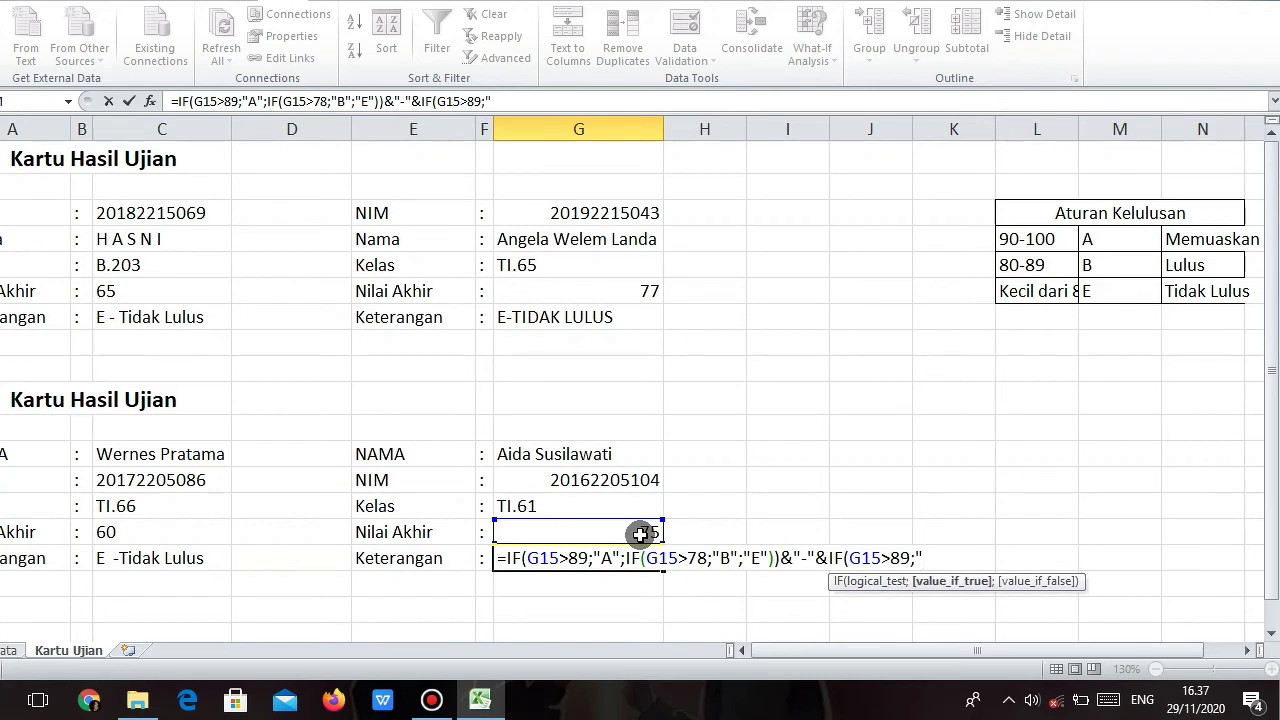
{"action": "type", "text": "MEMUASKAN"}
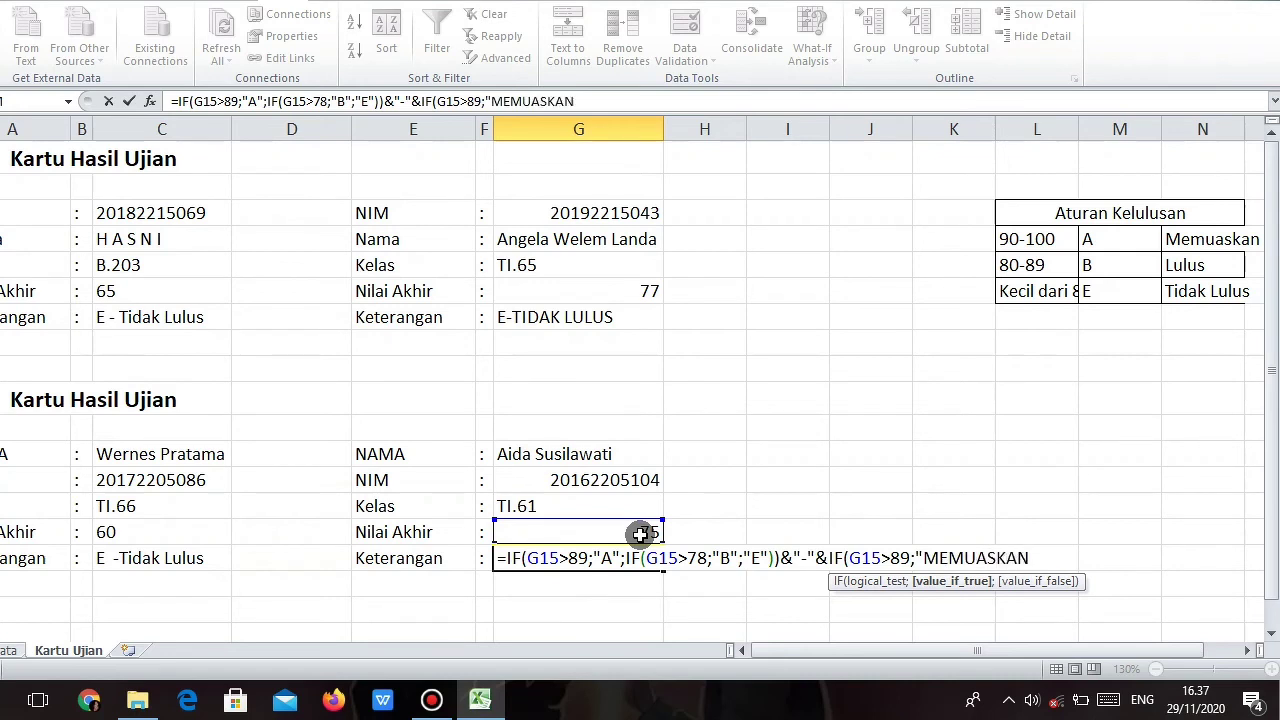
{"action": "type", "text": "\";"}
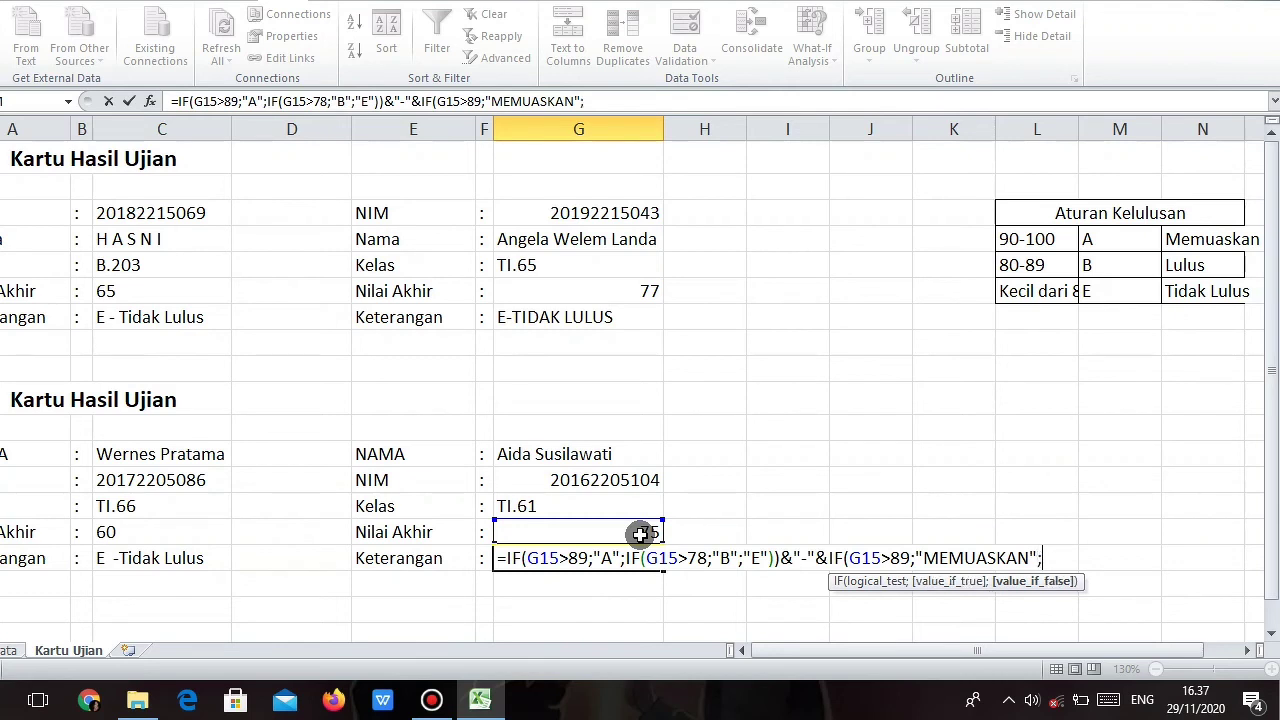
Step: Complete the G16 formula with the nested IF(G15>78;"LULUS";"TIDAK LULUS") and enter it
{"action": "type", "text": "IF"}
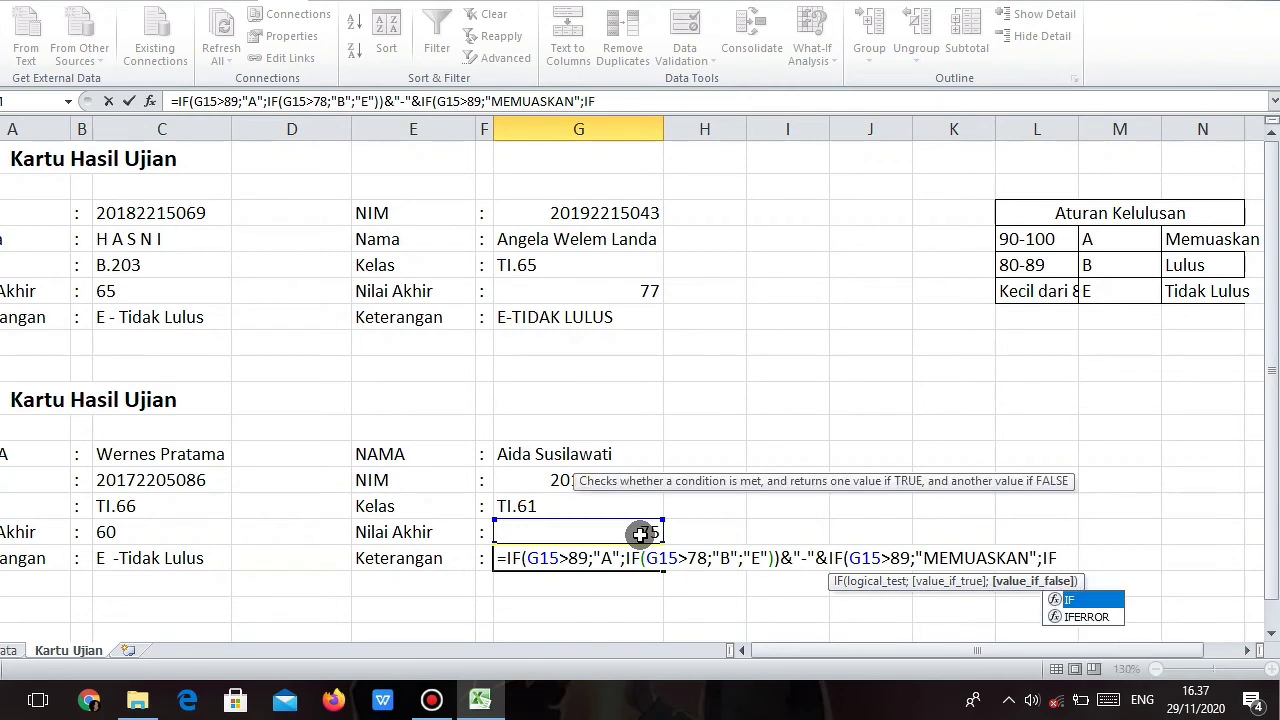
{"action": "type", "text": "("}
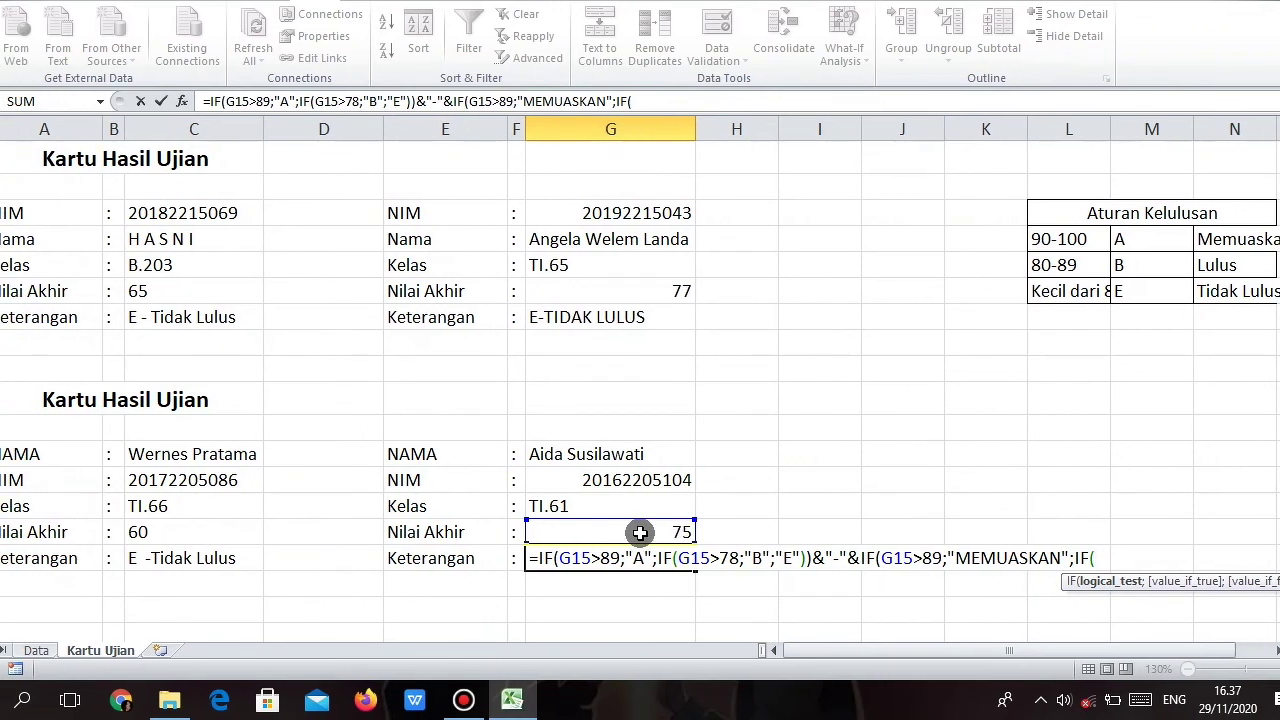
{"action": "left_click", "coordinate": [640, 533]}
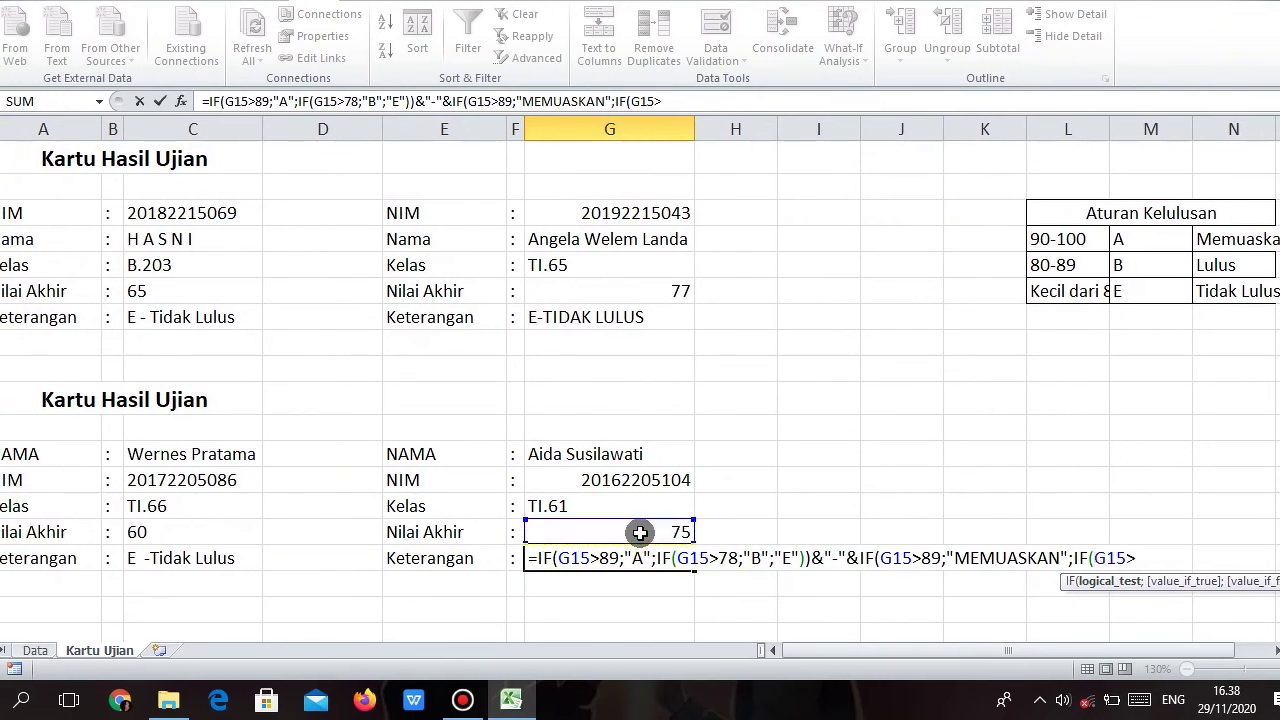
{"action": "type", "text": ">78;"}
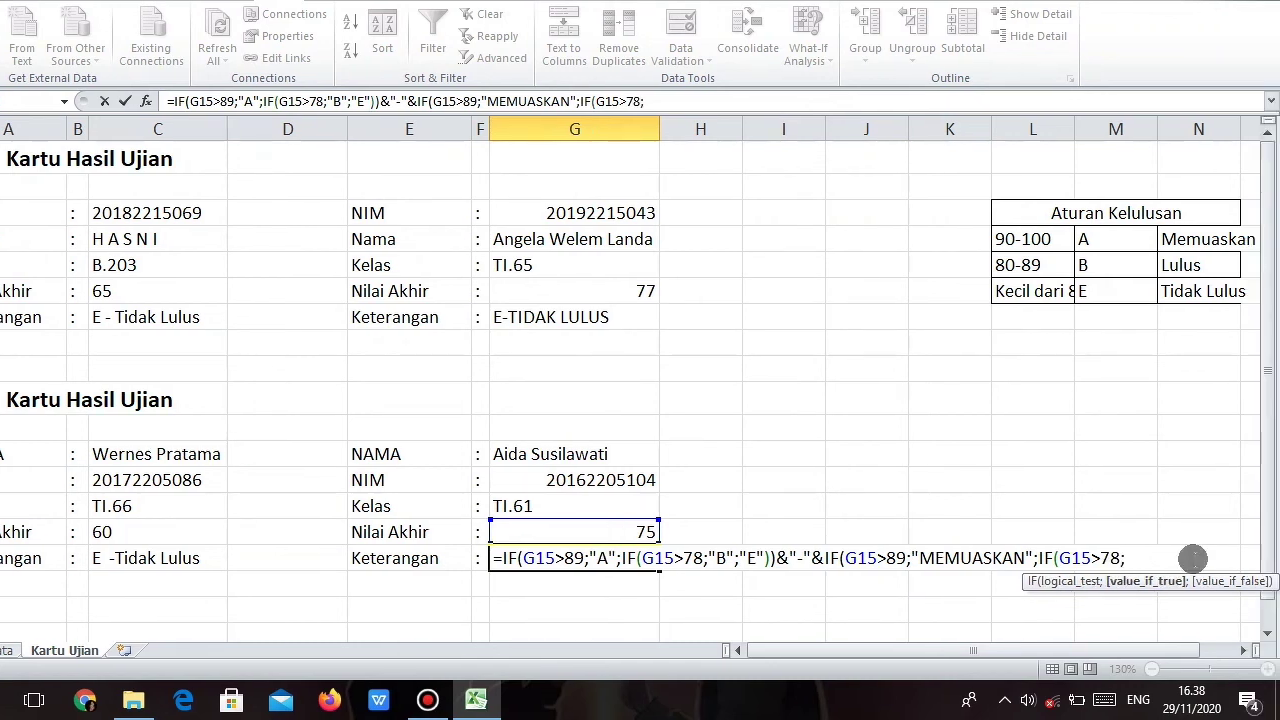
{"action": "type", "text": "\"LULUS"}
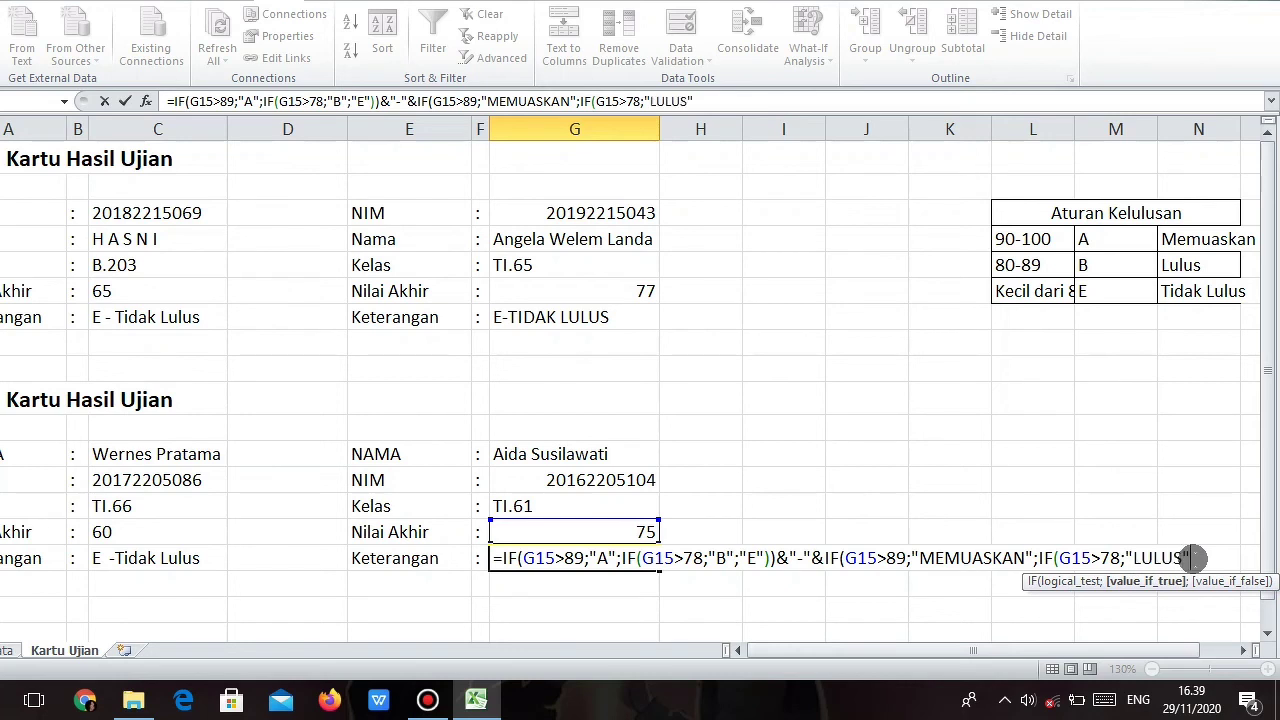
{"action": "type", "text": "\";"}
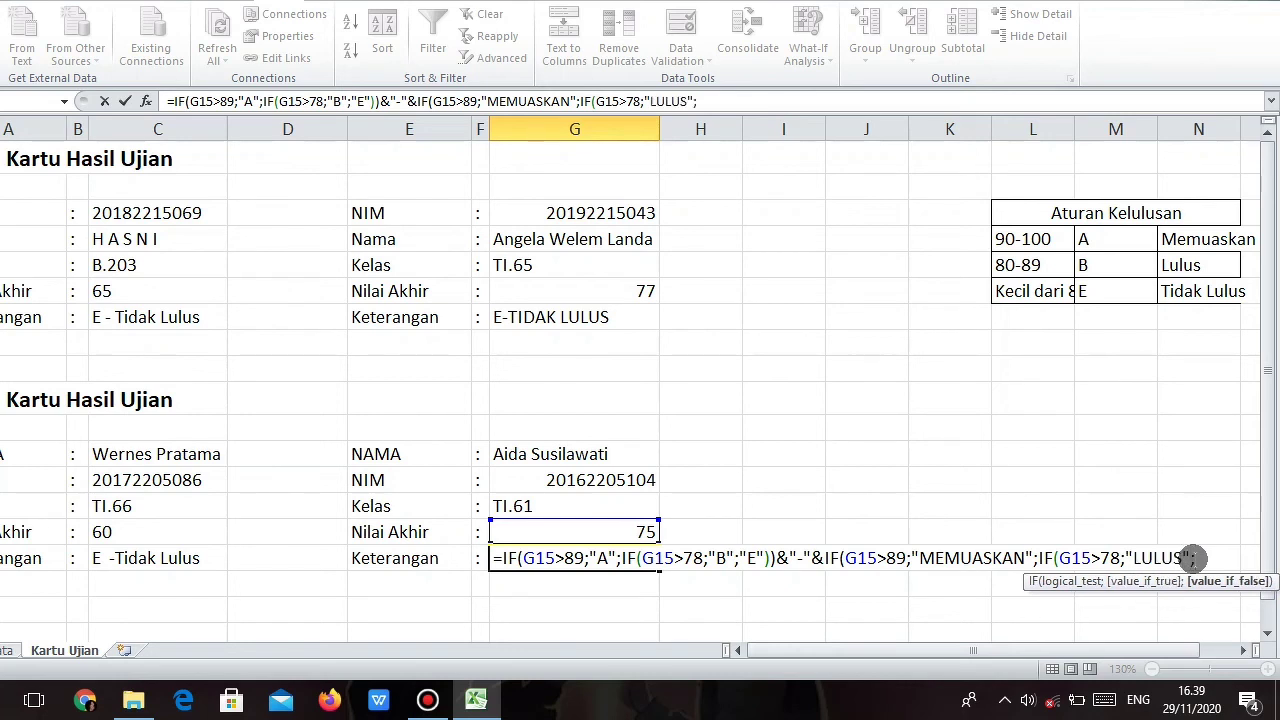
{"action": "type", "text": "\""}
{"action": "type", "text": "TIDA"}
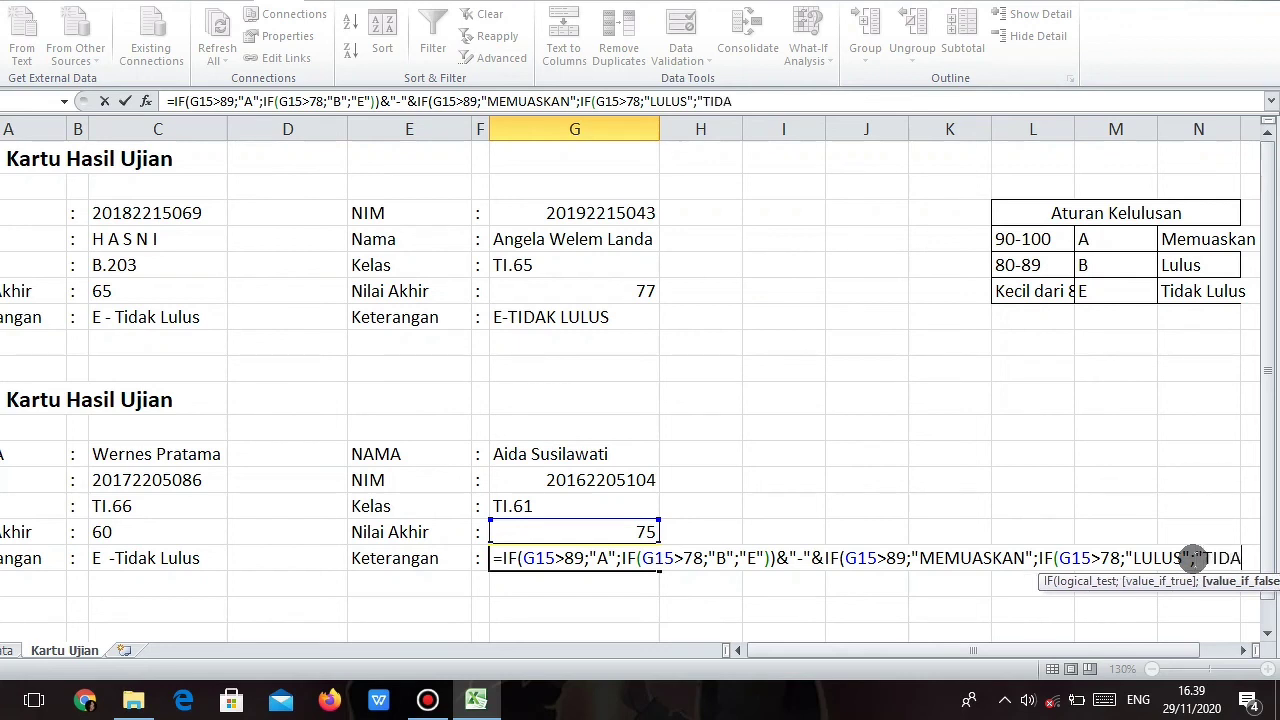
{"action": "type", "text": "K LULUS"}
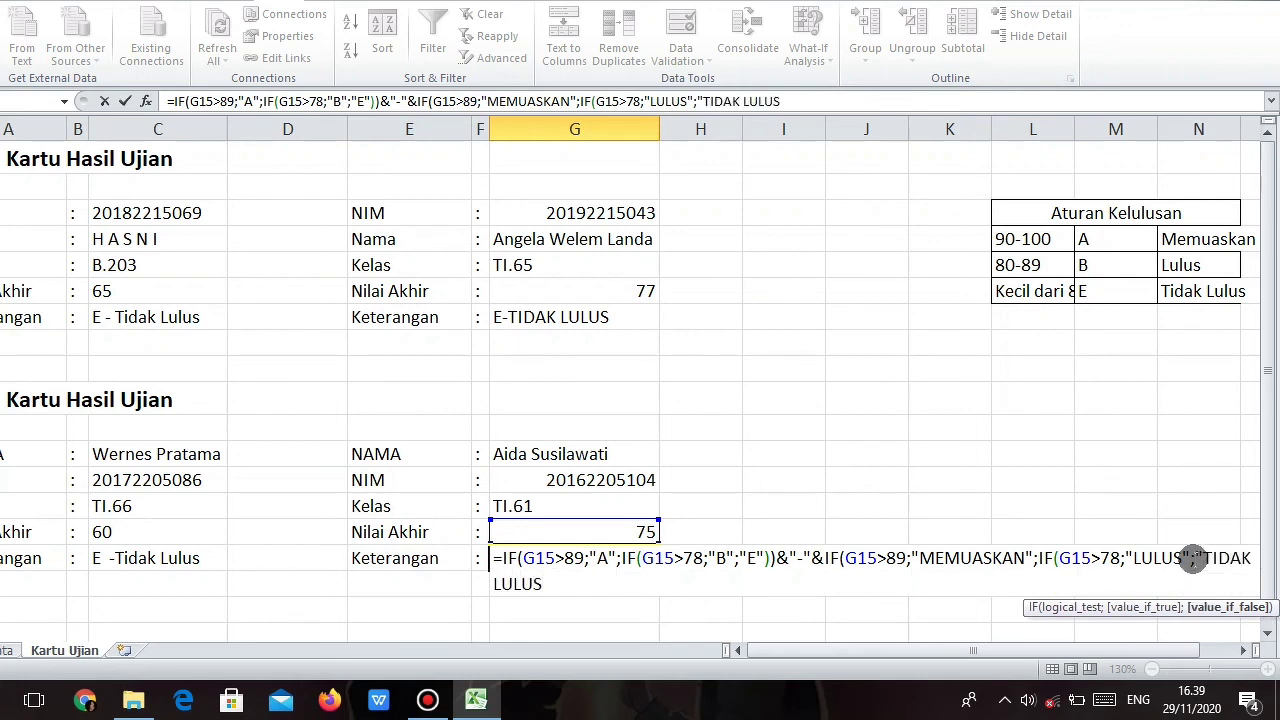
{"action": "type", "text": "\"))"}
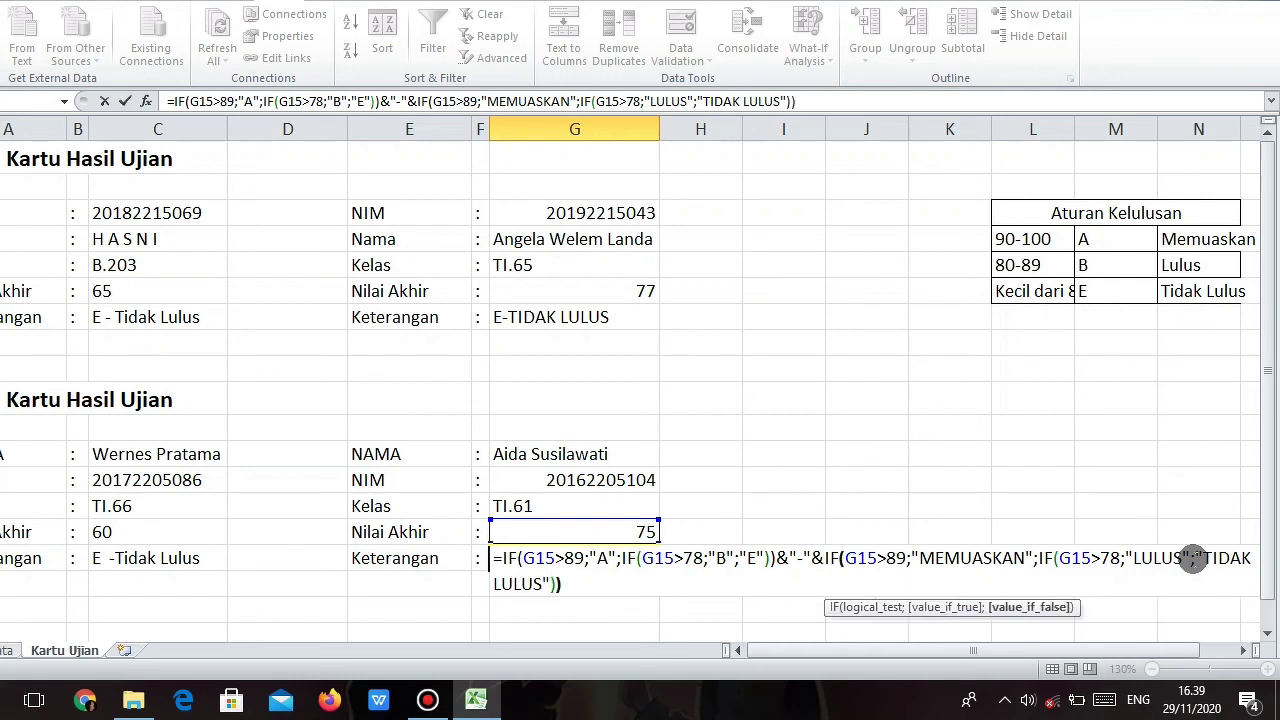
{"action": "key", "text": "Return"}
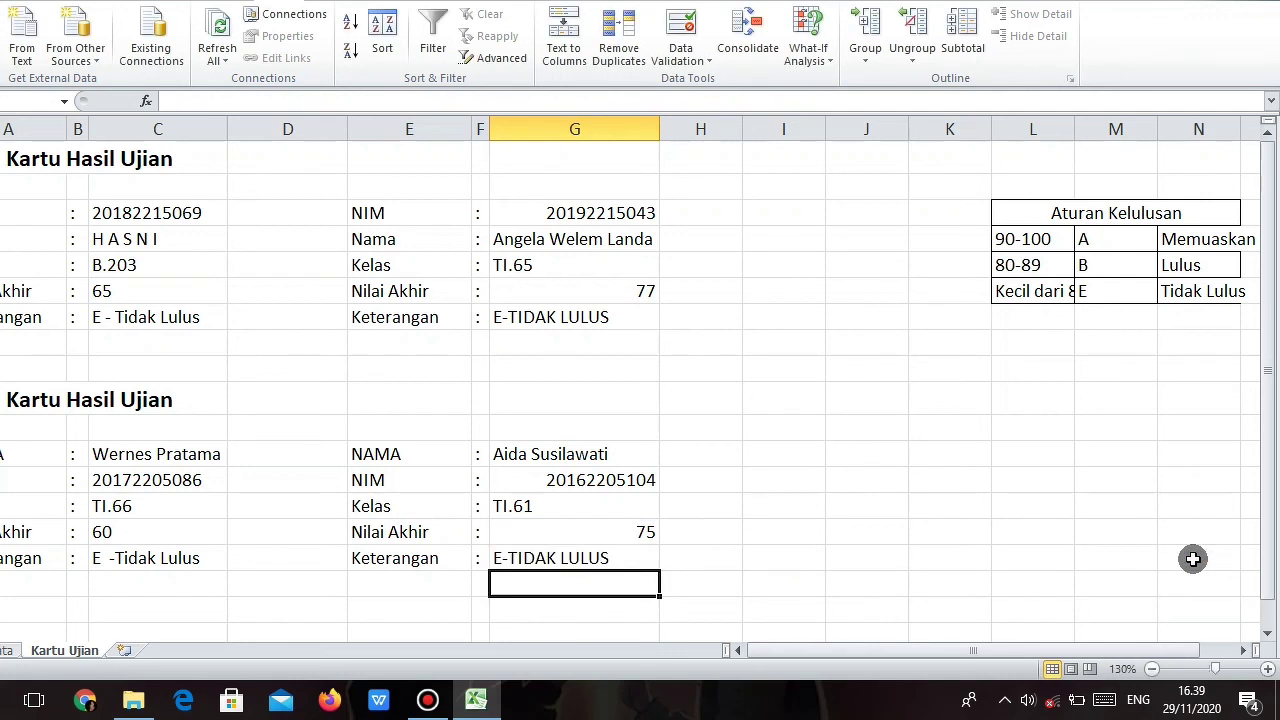
Step: Test the NAMA card by choosing student No 6 and after that student No 7 from the G12 list
{"action": "scroll", "coordinate": [650, 505], "scroll_direction": "left", "scroll_amount": 1}
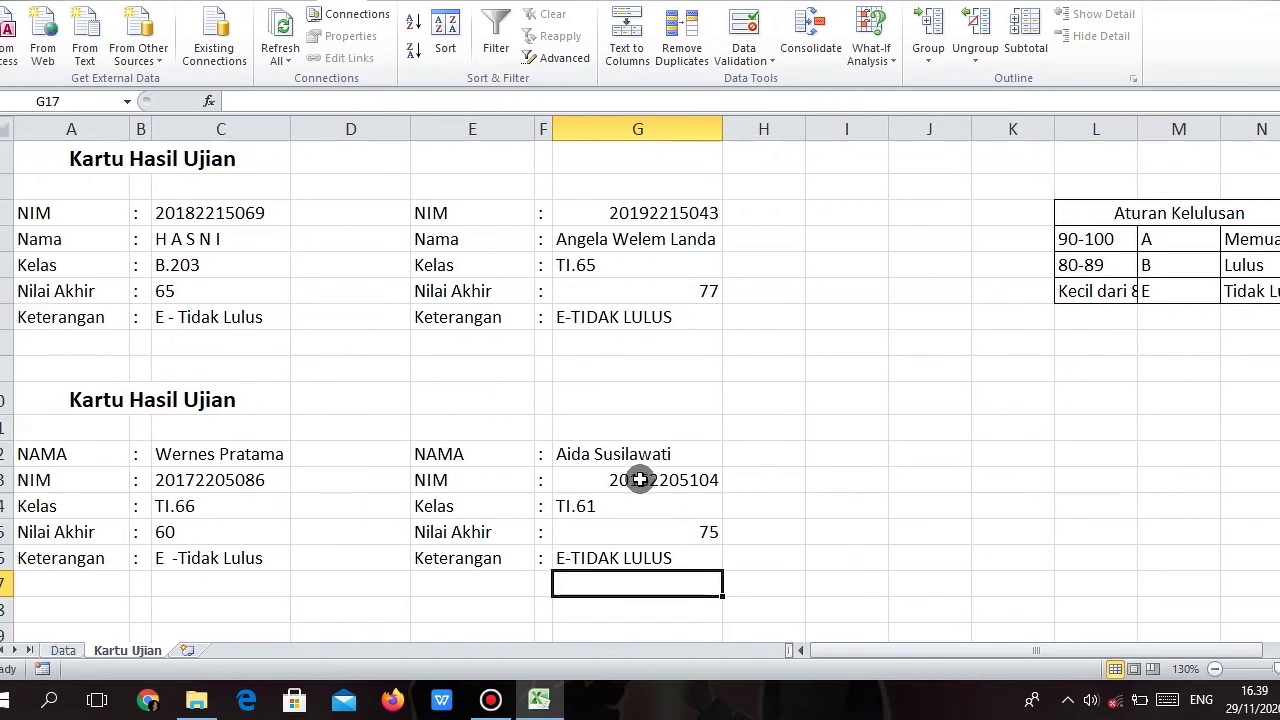
{"action": "left_click", "coordinate": [640, 455]}
{"action": "scroll", "coordinate": [640, 455], "scroll_direction": "right", "scroll_amount": 1}
{"action": "left_click", "coordinate": [668, 461]}
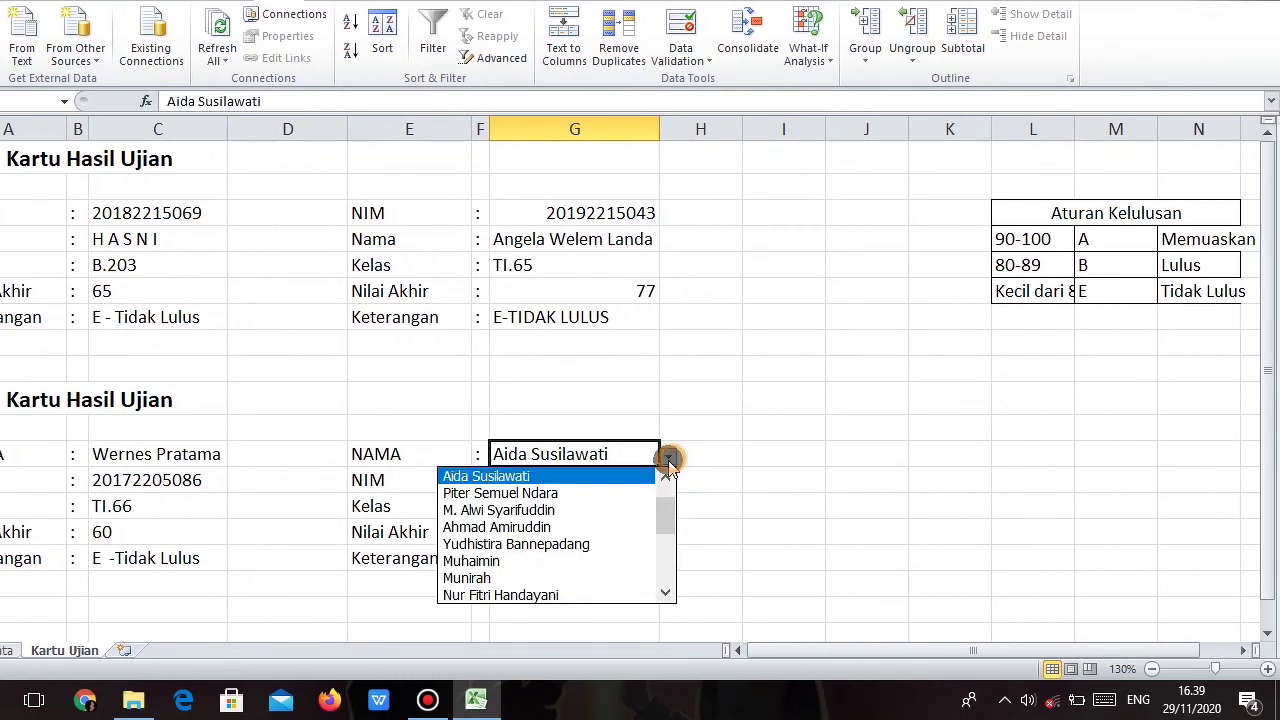
{"action": "scroll", "coordinate": [645, 515], "scroll_direction": "left", "scroll_amount": 2}
{"action": "left_click", "coordinate": [636, 526]}
{"action": "scroll", "coordinate": [636, 523], "scroll_direction": "right", "scroll_amount": 1}
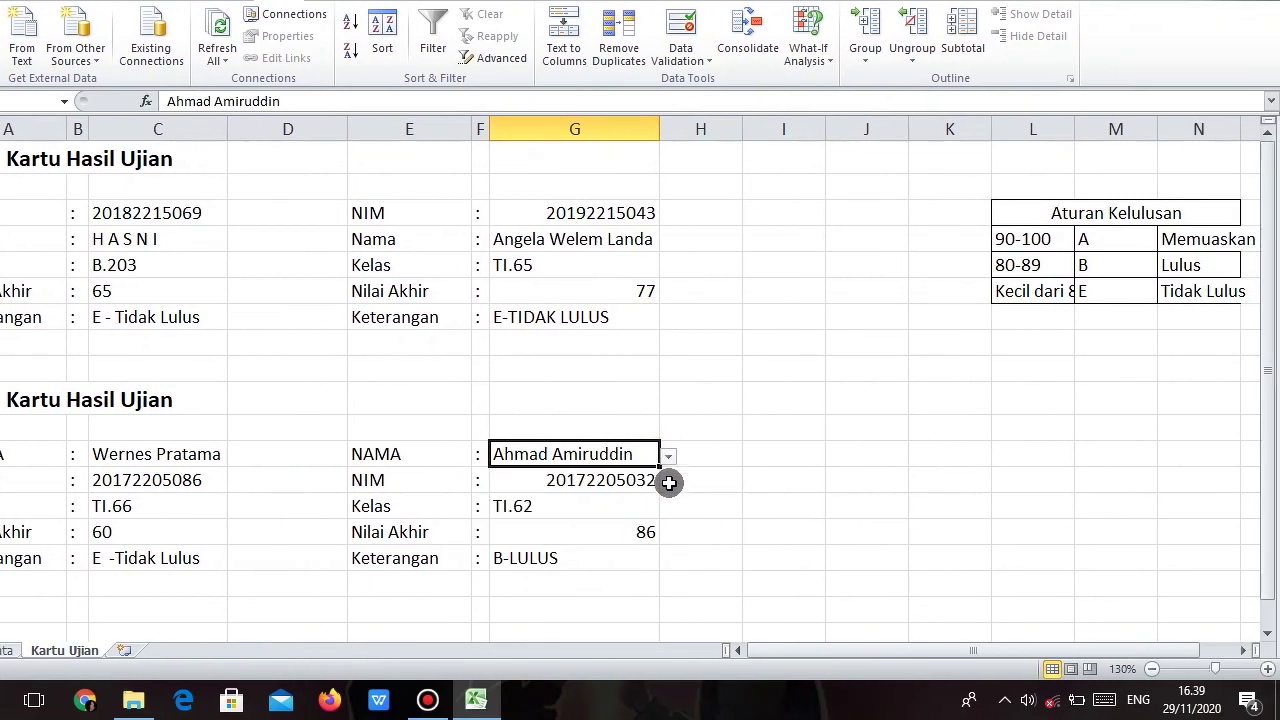
{"action": "left_click", "coordinate": [668, 458]}
{"action": "scroll", "coordinate": [640, 490], "scroll_direction": "left", "scroll_amount": 1}
{"action": "left_click", "coordinate": [640, 491]}
{"action": "scroll", "coordinate": [640, 503], "scroll_direction": "right", "scroll_amount": 1}
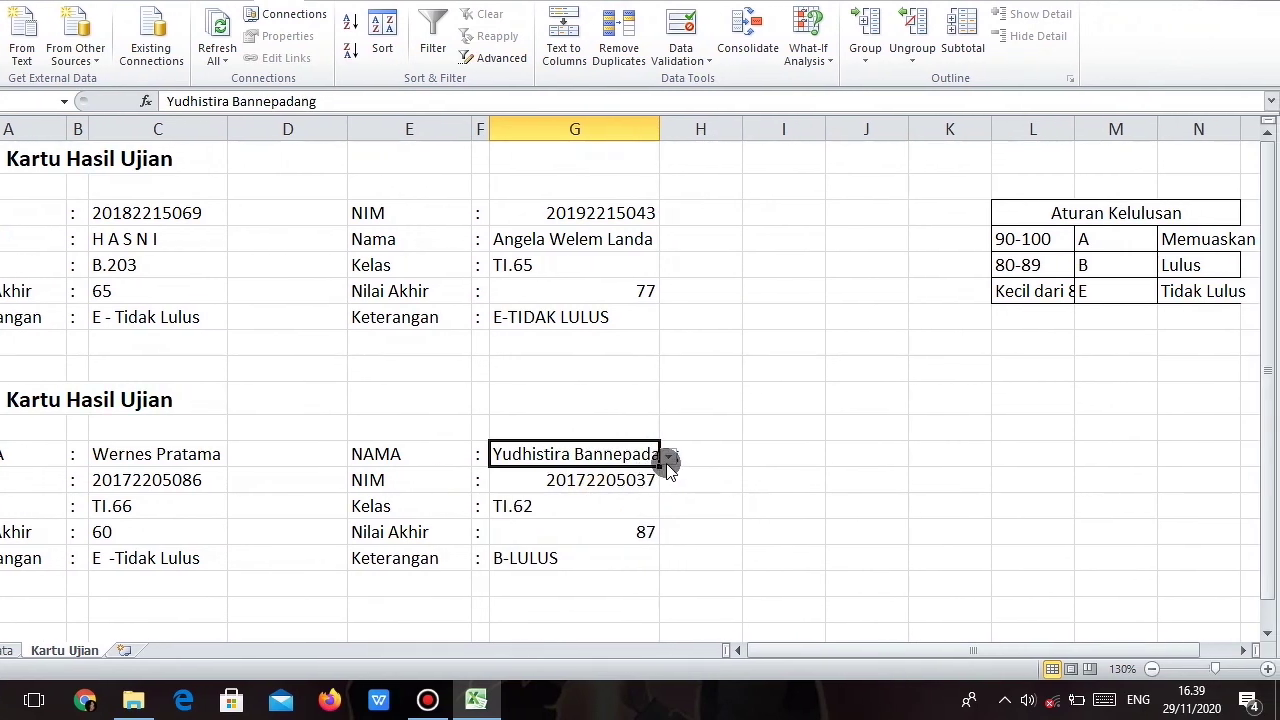
Step: Compare the student records in B2:G21 on the Data sheet with the result cards on Kartu Ujian
{"action": "left_click", "coordinate": [11, 651]}
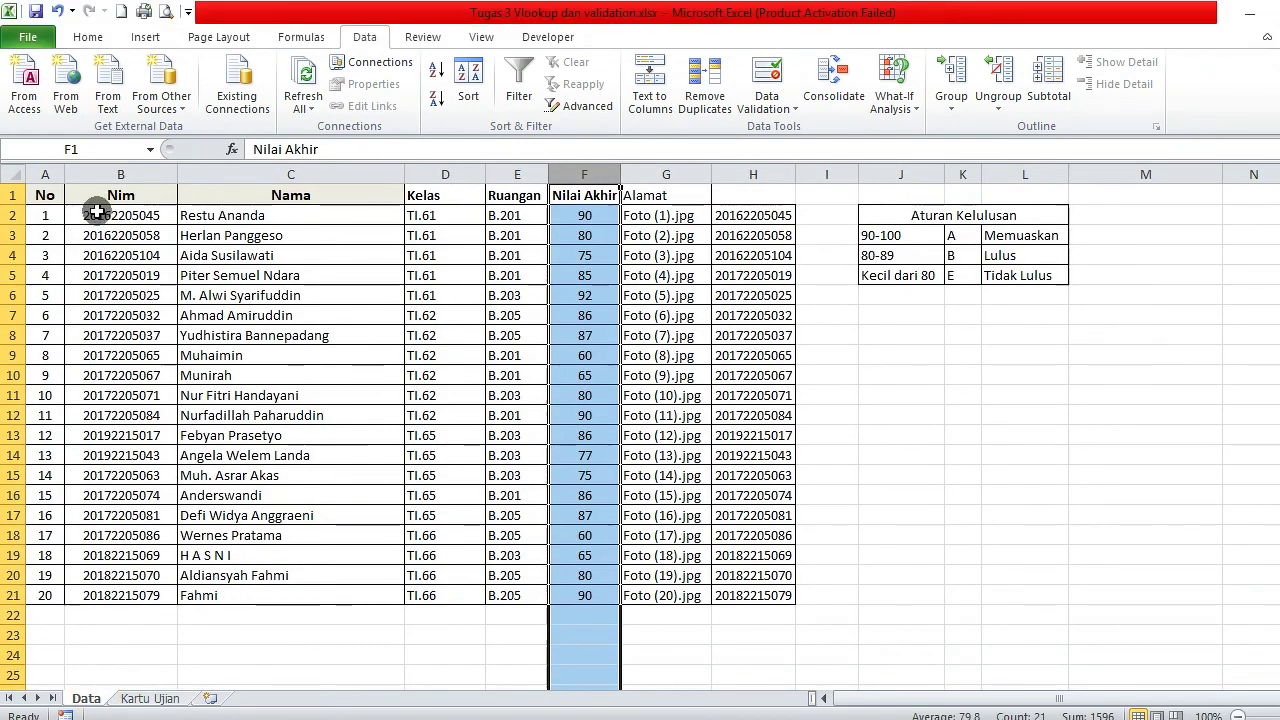
{"action": "left_click_drag", "start_coordinate": [97, 167], "coordinate": [120, 187]}
{"action": "left_click_drag", "start_coordinate": [326, 263], "coordinate": [660, 597]}
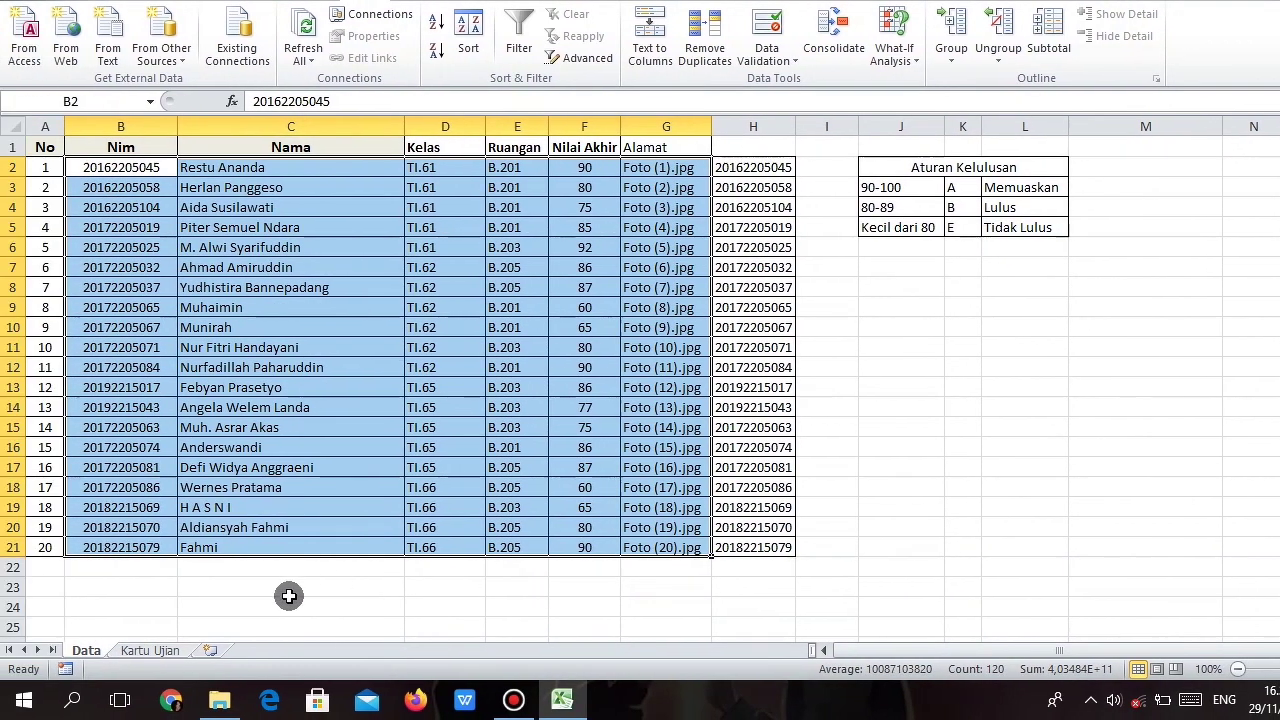
{"action": "left_click", "coordinate": [160, 651]}
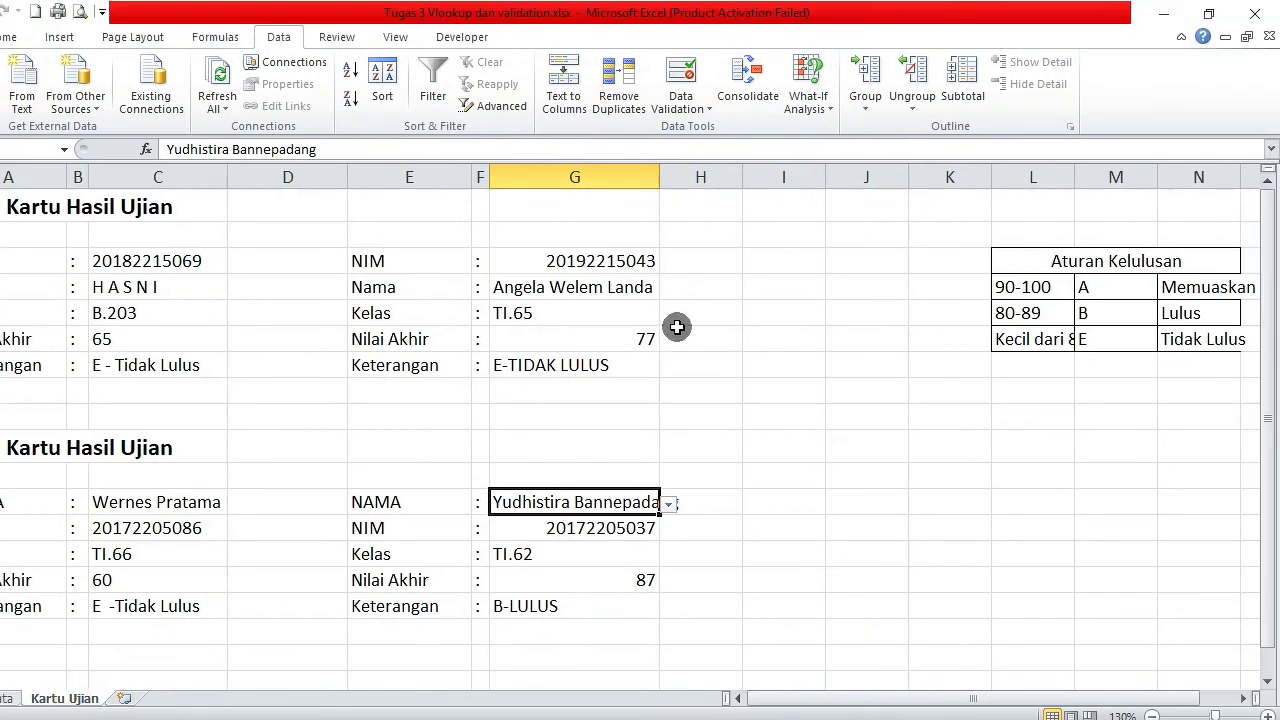
{"action": "left_click_drag", "start_coordinate": [623, 256], "coordinate": [700, 365]}
{"action": "left_click", "coordinate": [936, 419]}
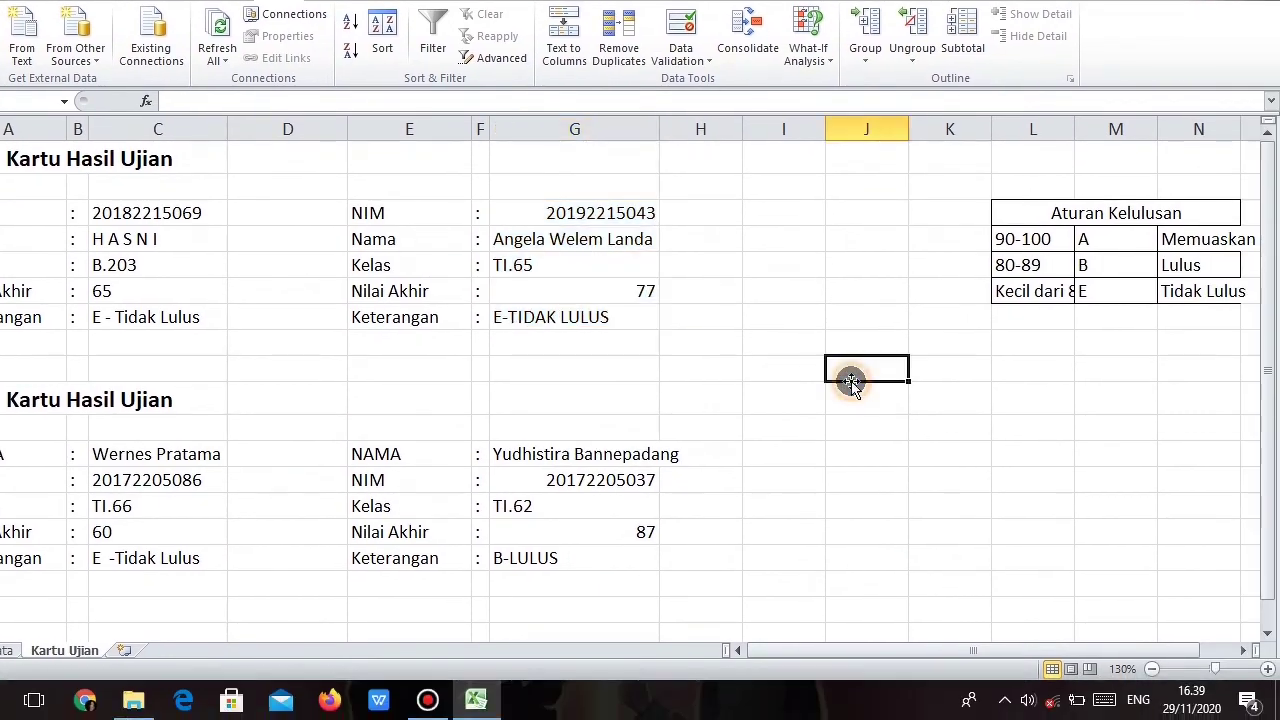